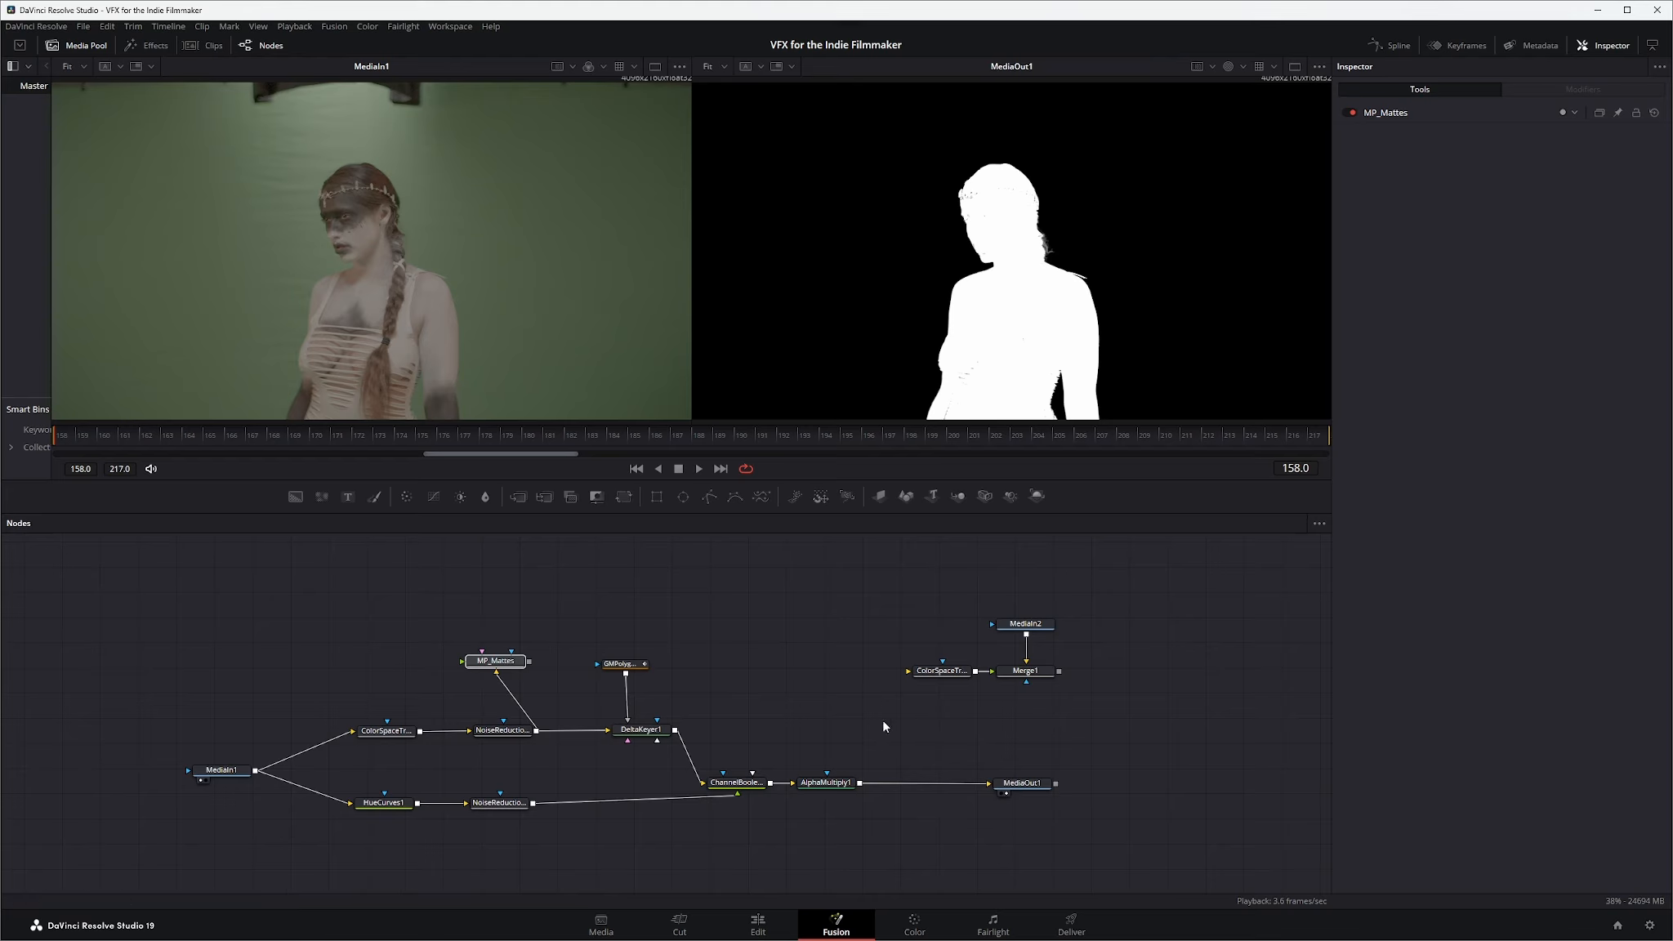
# Open the MP_Mattes node in Mocha, check the clip it receives and close Mocha
pyautogui.click(829, 638)
pyautogui.click(496, 661)
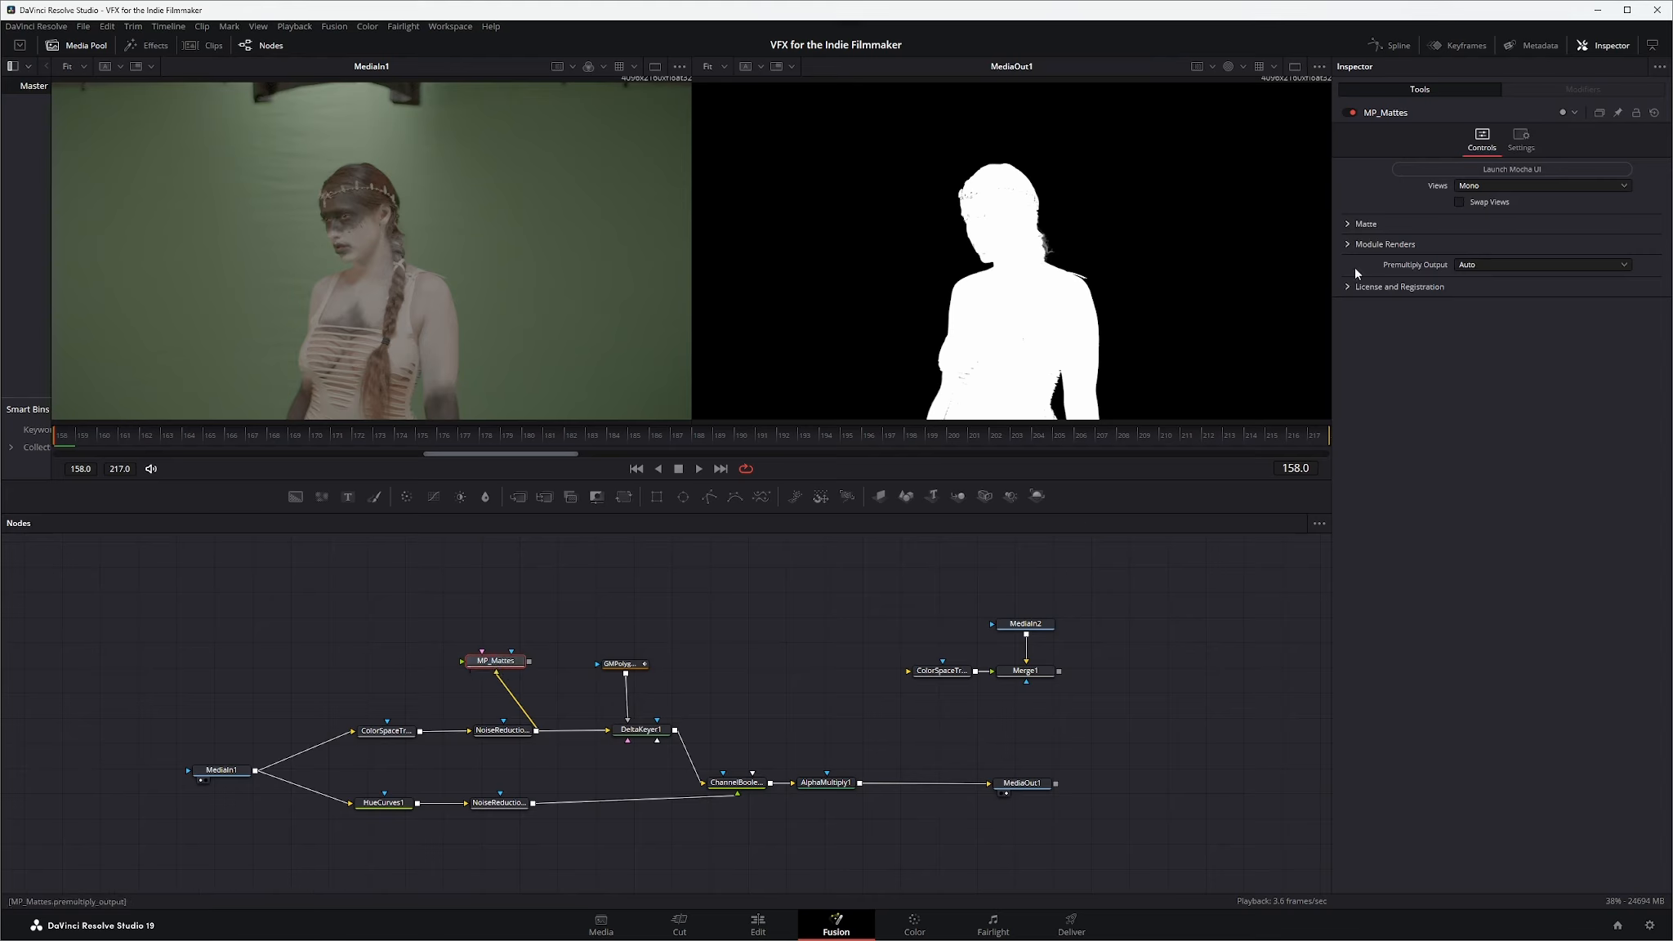
pyautogui.click(1503, 169)
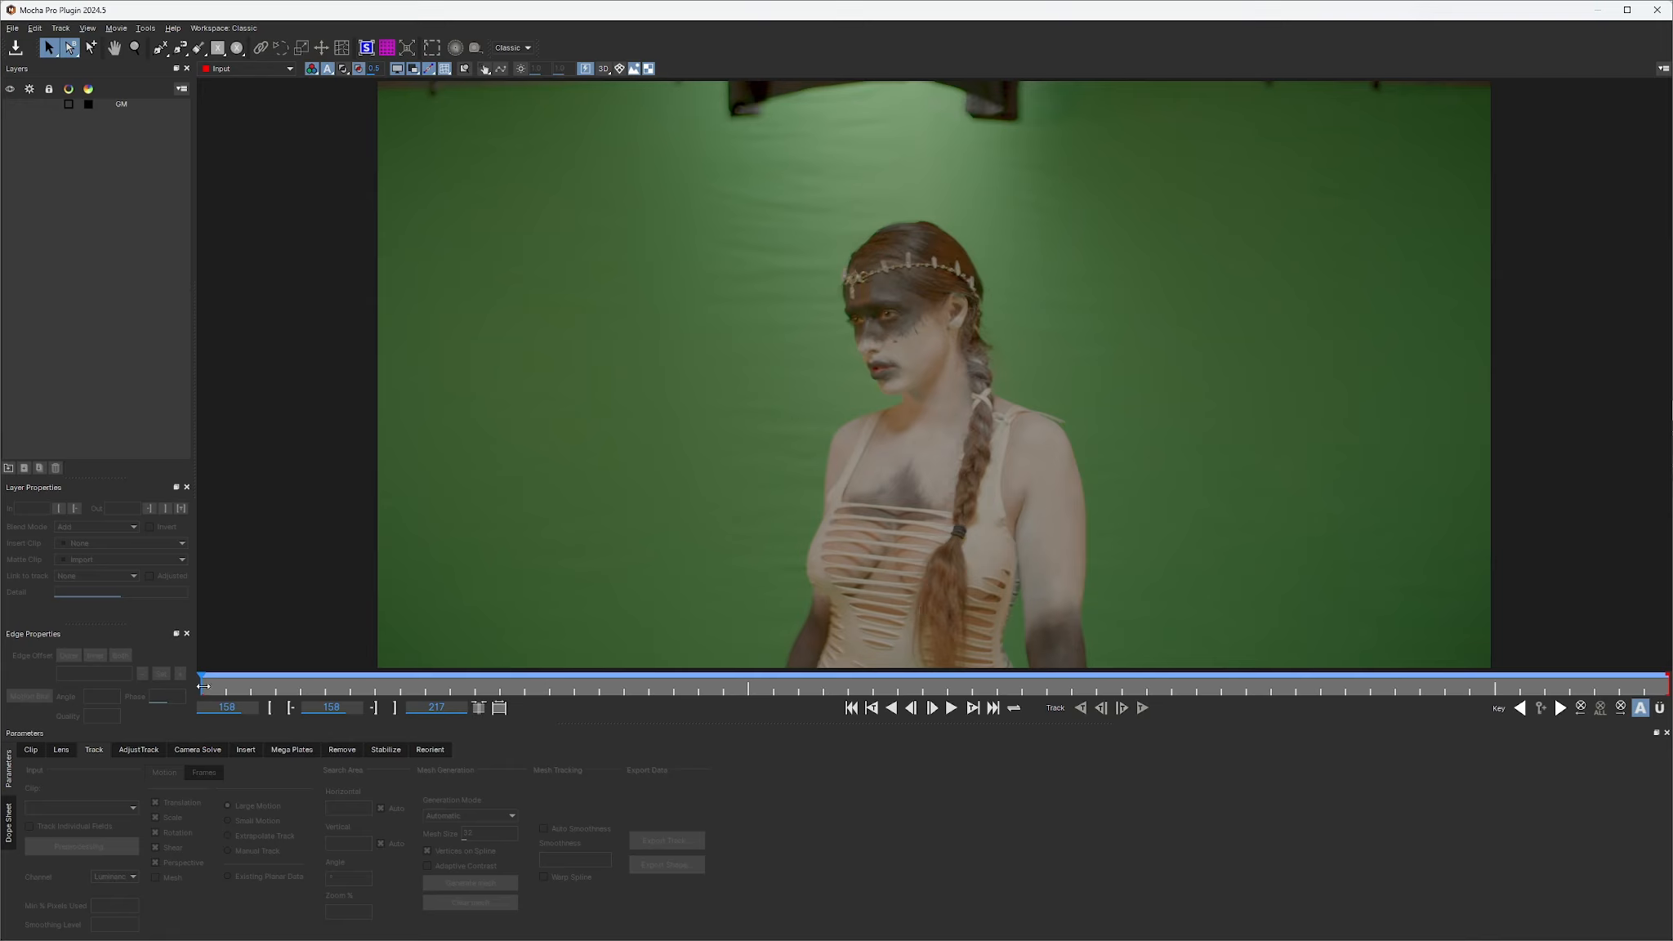
pyautogui.moveTo(283, 690); pyautogui.dragTo(204, 706)
pyautogui.click(1657, 9)
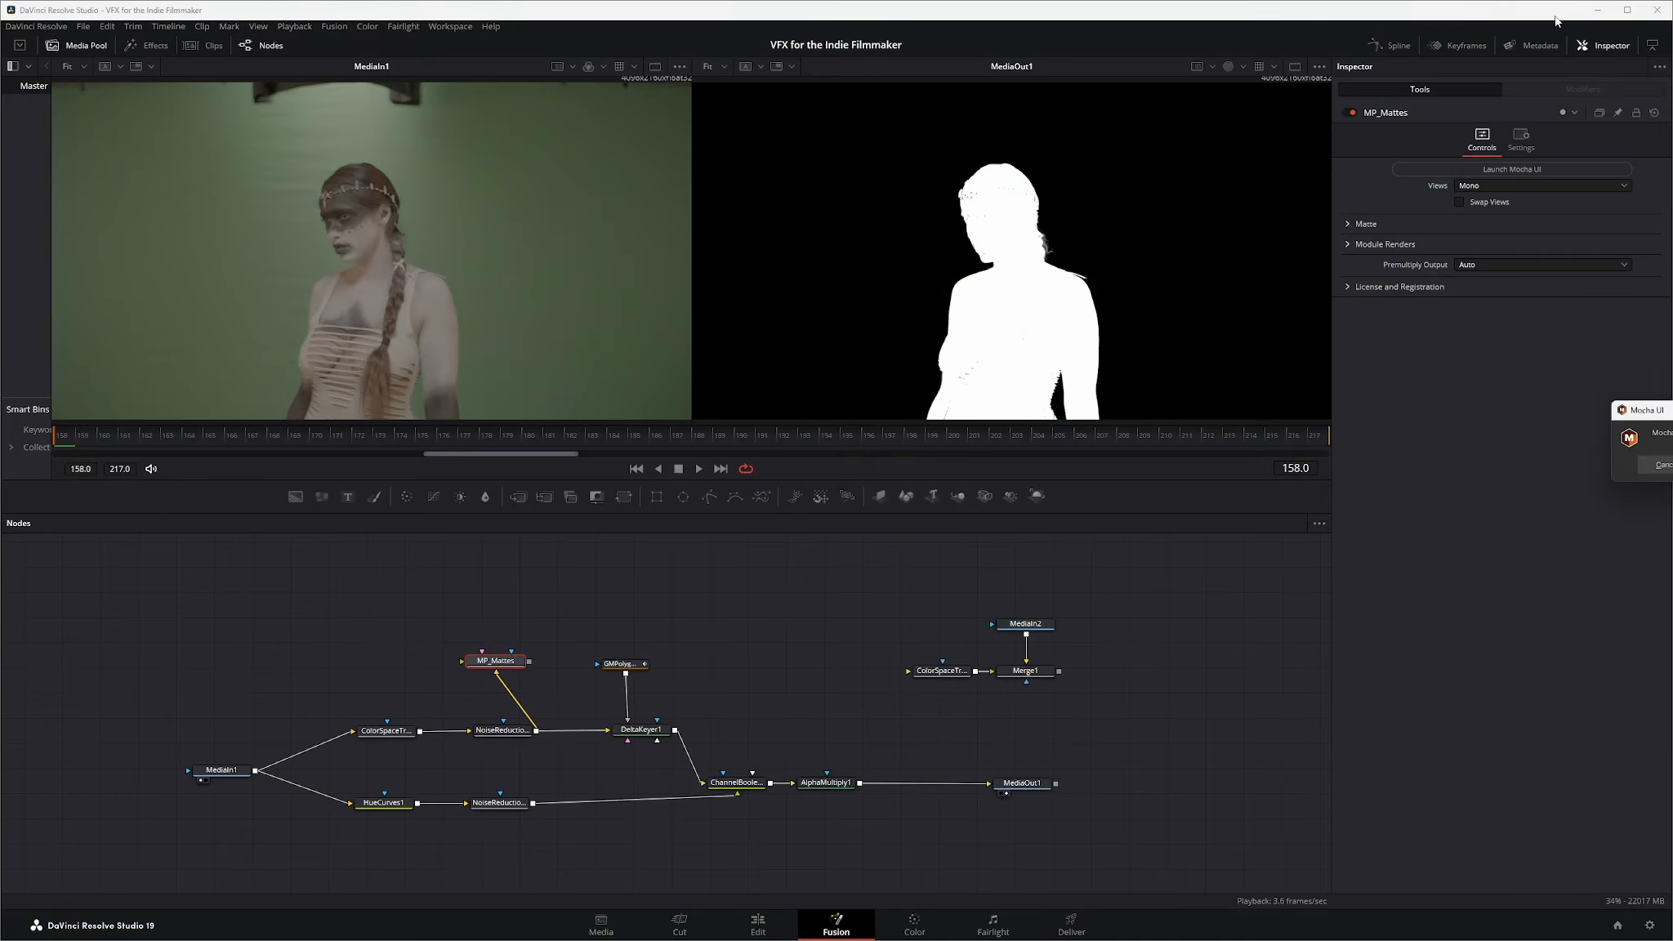
# Detach MP_Mattes from the noise reduction node, place it after MediaOut1 and feed it MediaOut1's output
pyautogui.click(500, 680)
pyautogui.moveTo(498, 662); pyautogui.dragTo(1146, 783)
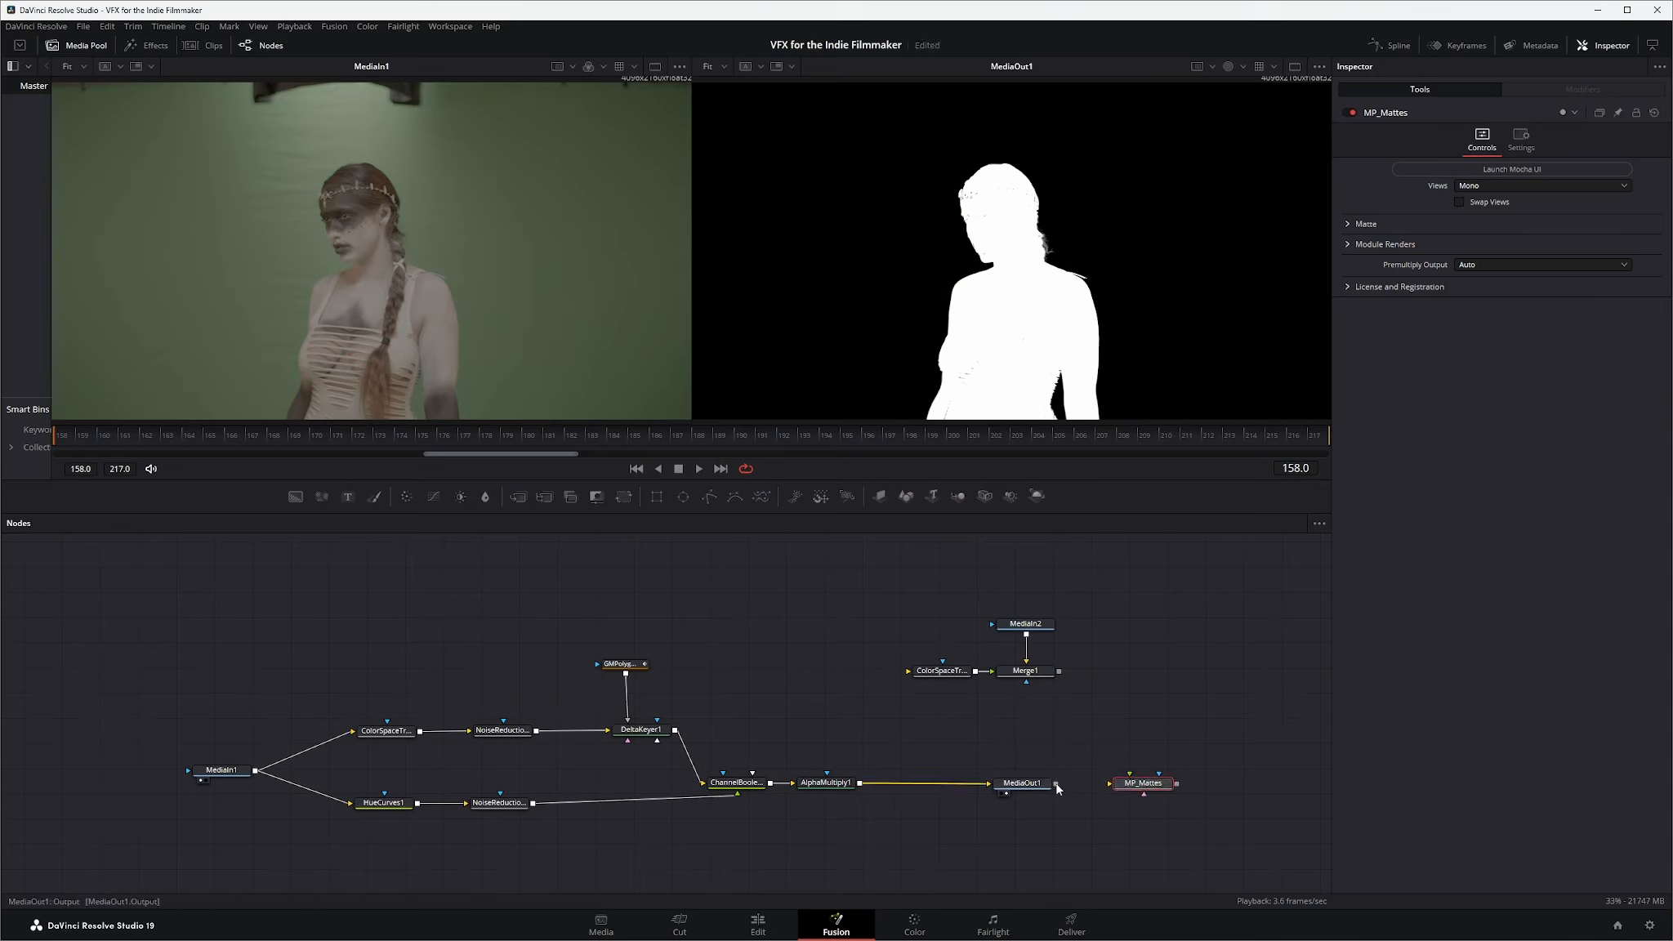
pyautogui.moveTo(1057, 784); pyautogui.dragTo(1112, 784)
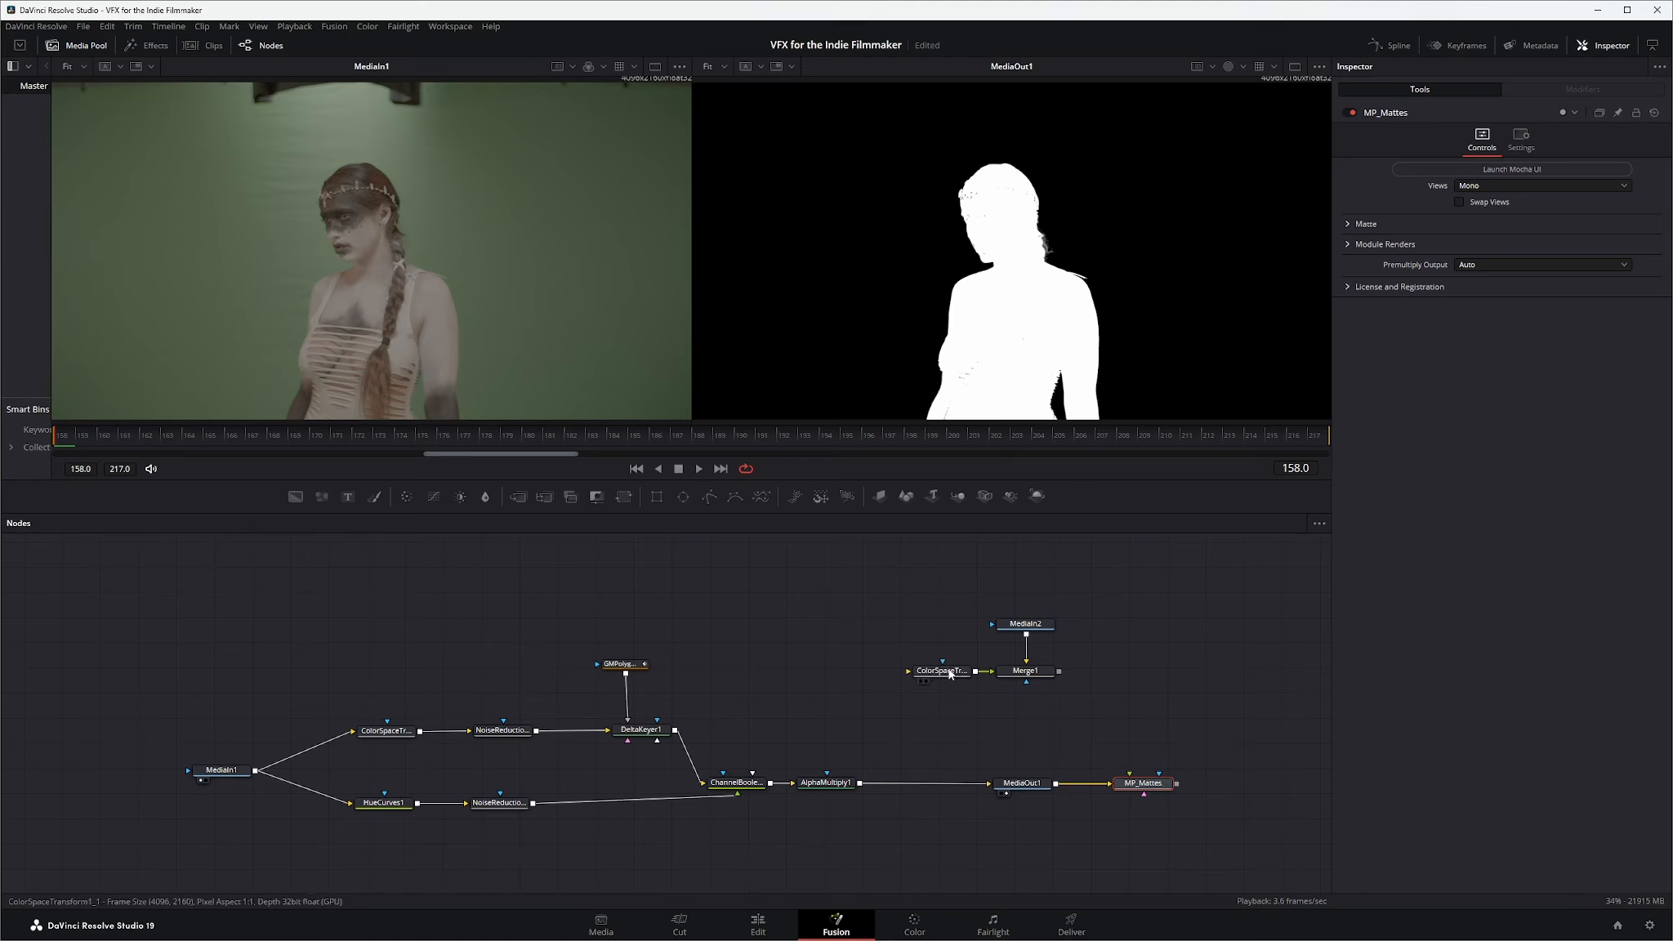
# Disconnect the ColorSpaceTransform node from Merge1 and insert it between AlphaMultiply1 and MediaOut1
pyautogui.moveTo(951, 674); pyautogui.dragTo(914, 676)
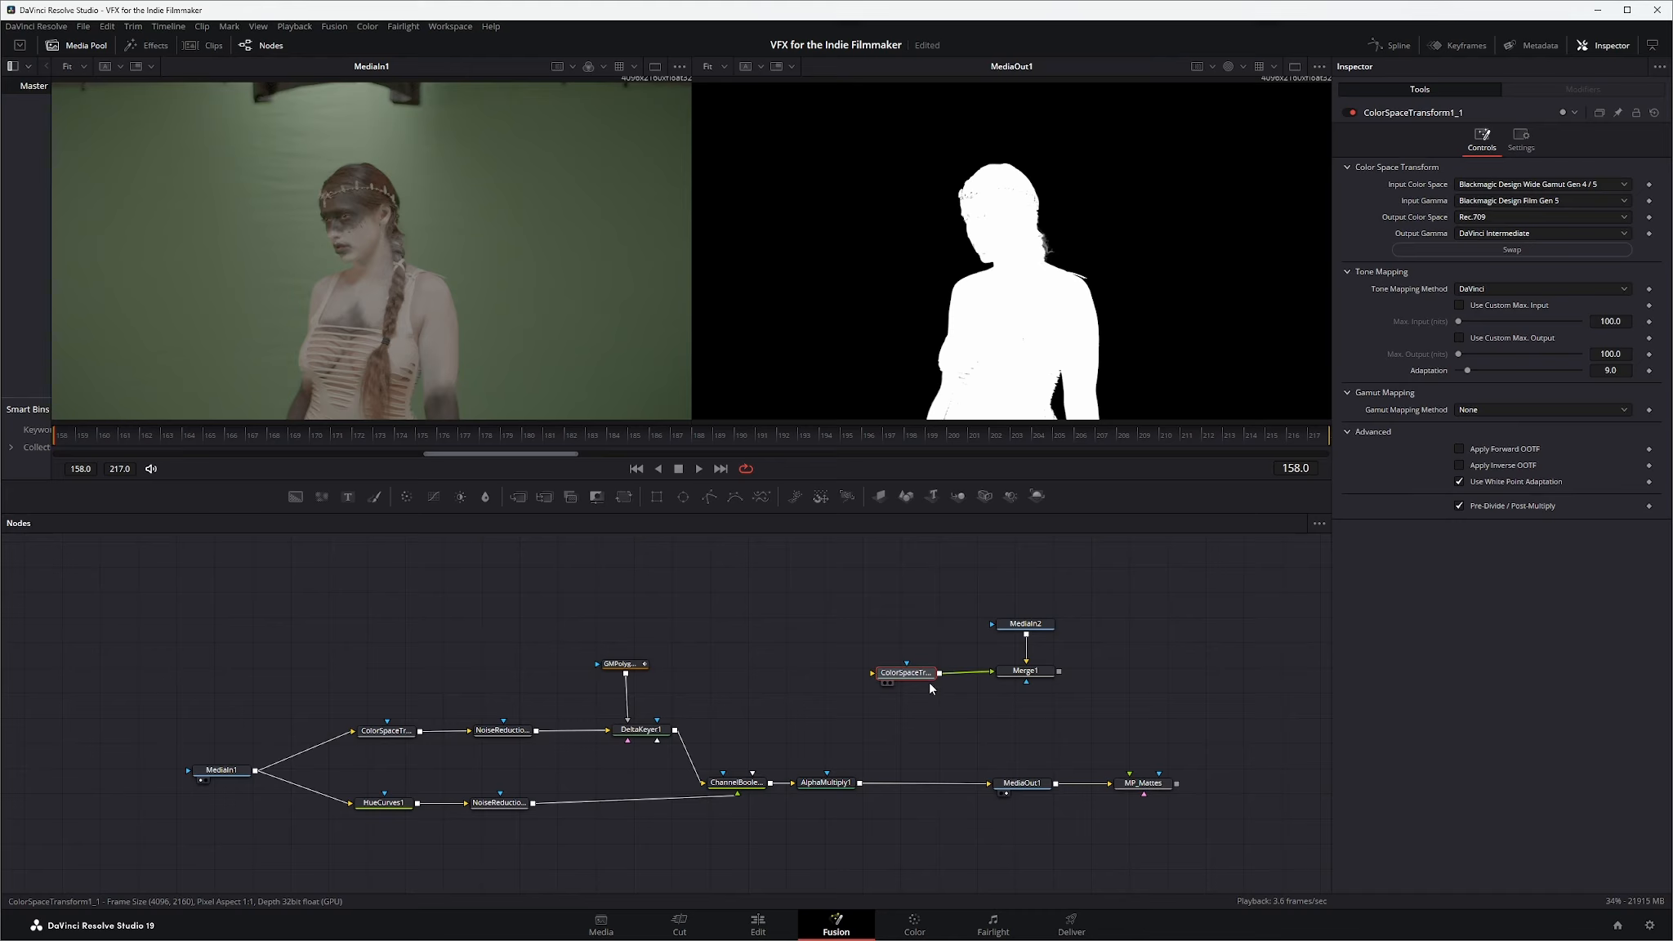
pyautogui.click(975, 673)
pyautogui.moveTo(911, 677); pyautogui.dragTo(947, 750)
pyautogui.moveTo(861, 786); pyautogui.dragTo(930, 749)
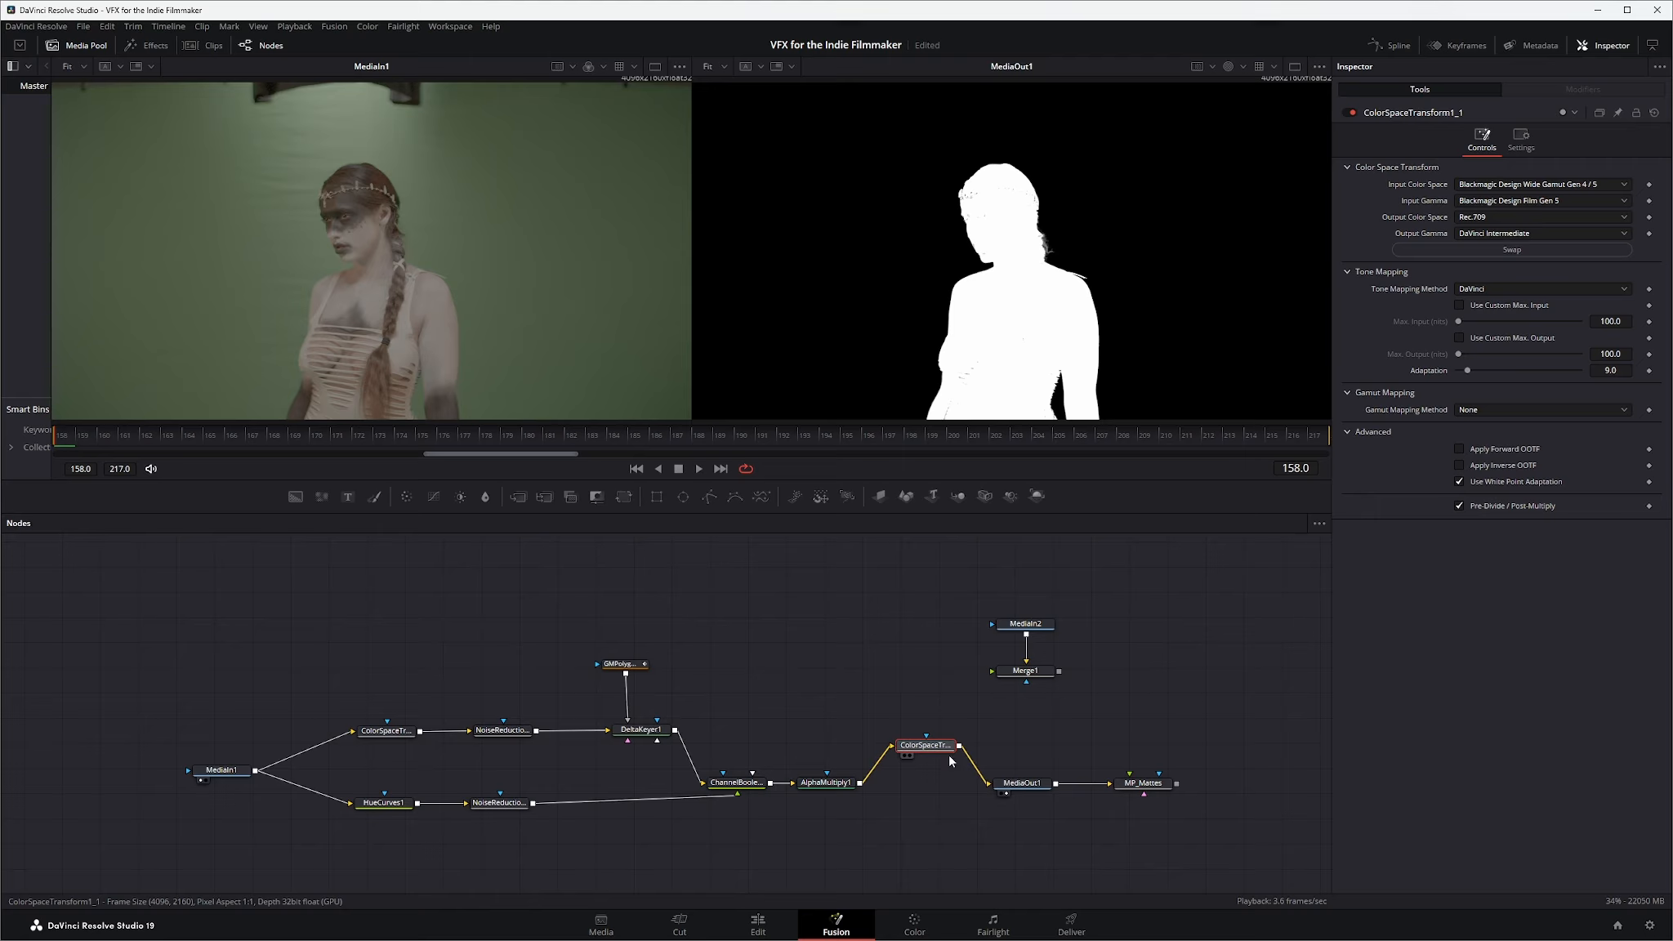
# Launch Mocha from the MP_Mattes node and play the keyed clip with its RGB channels hidden to show the alpha
pyautogui.click(1145, 785)
pyautogui.click(1540, 169)
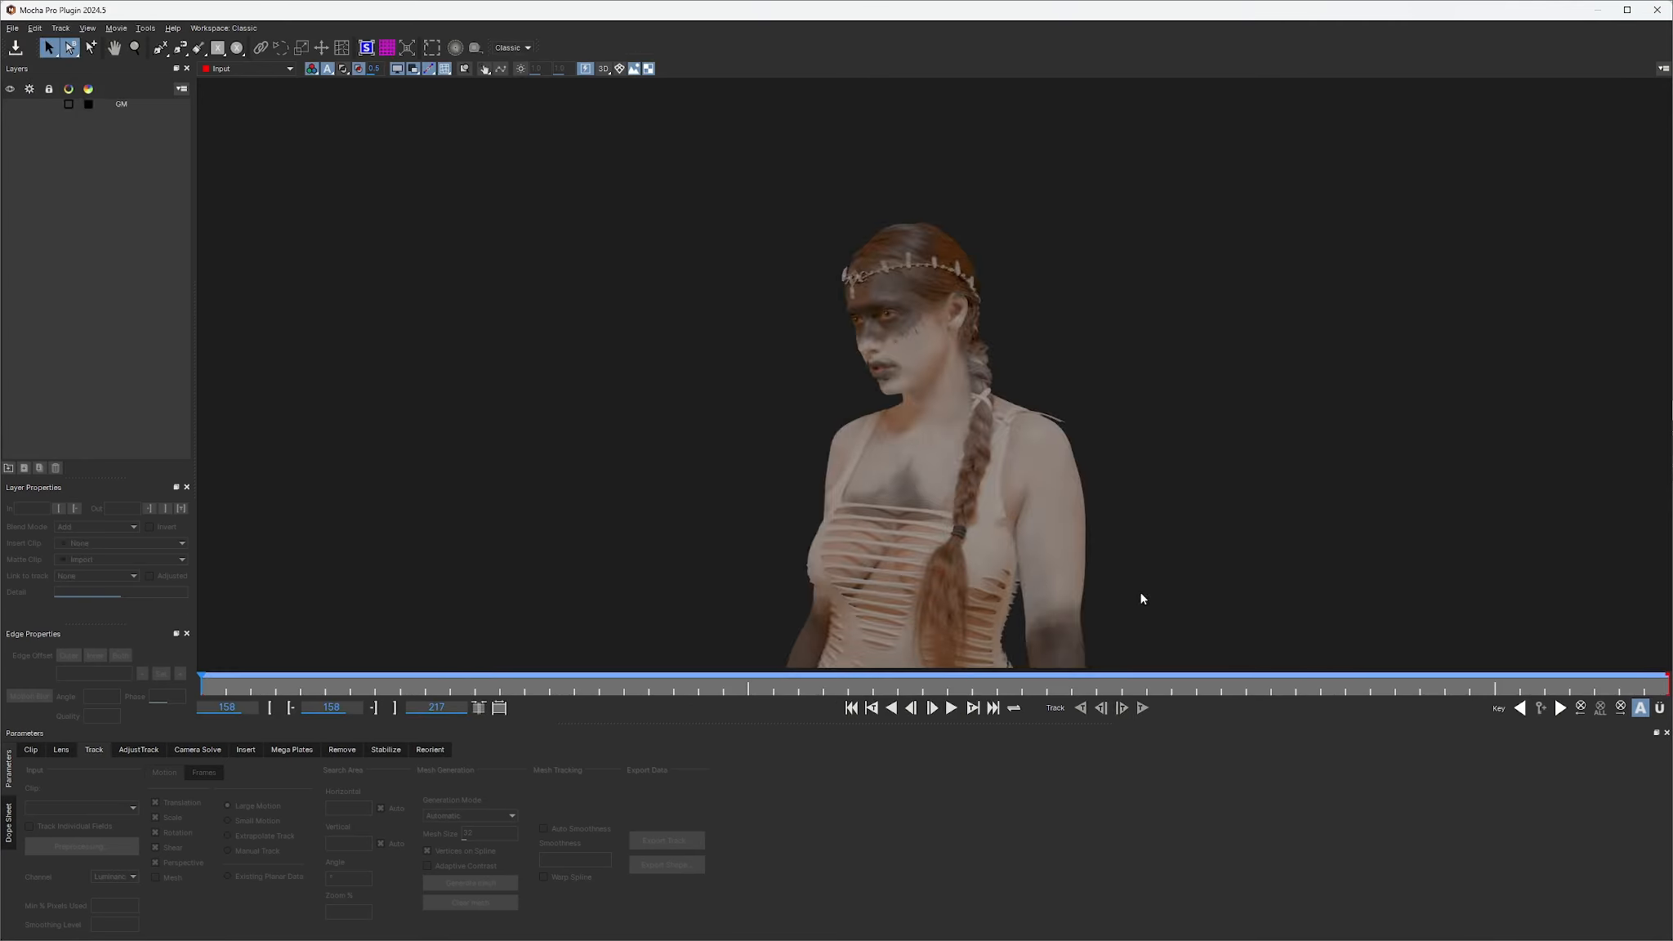
pyautogui.click(952, 708)
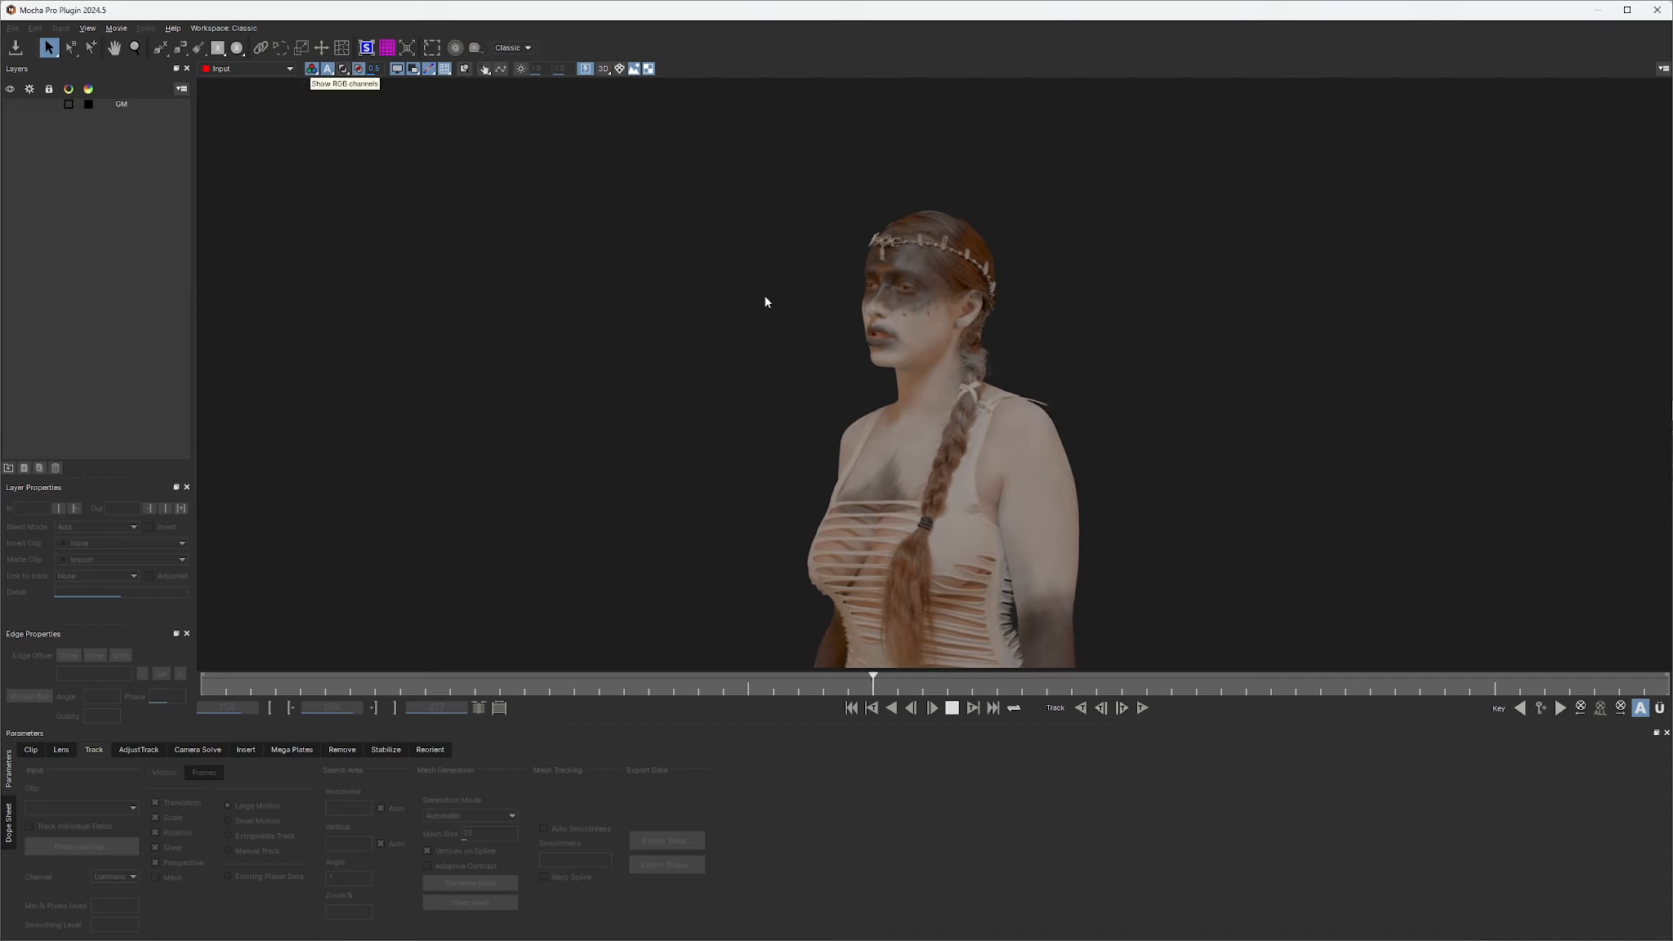
pyautogui.click(312, 70)
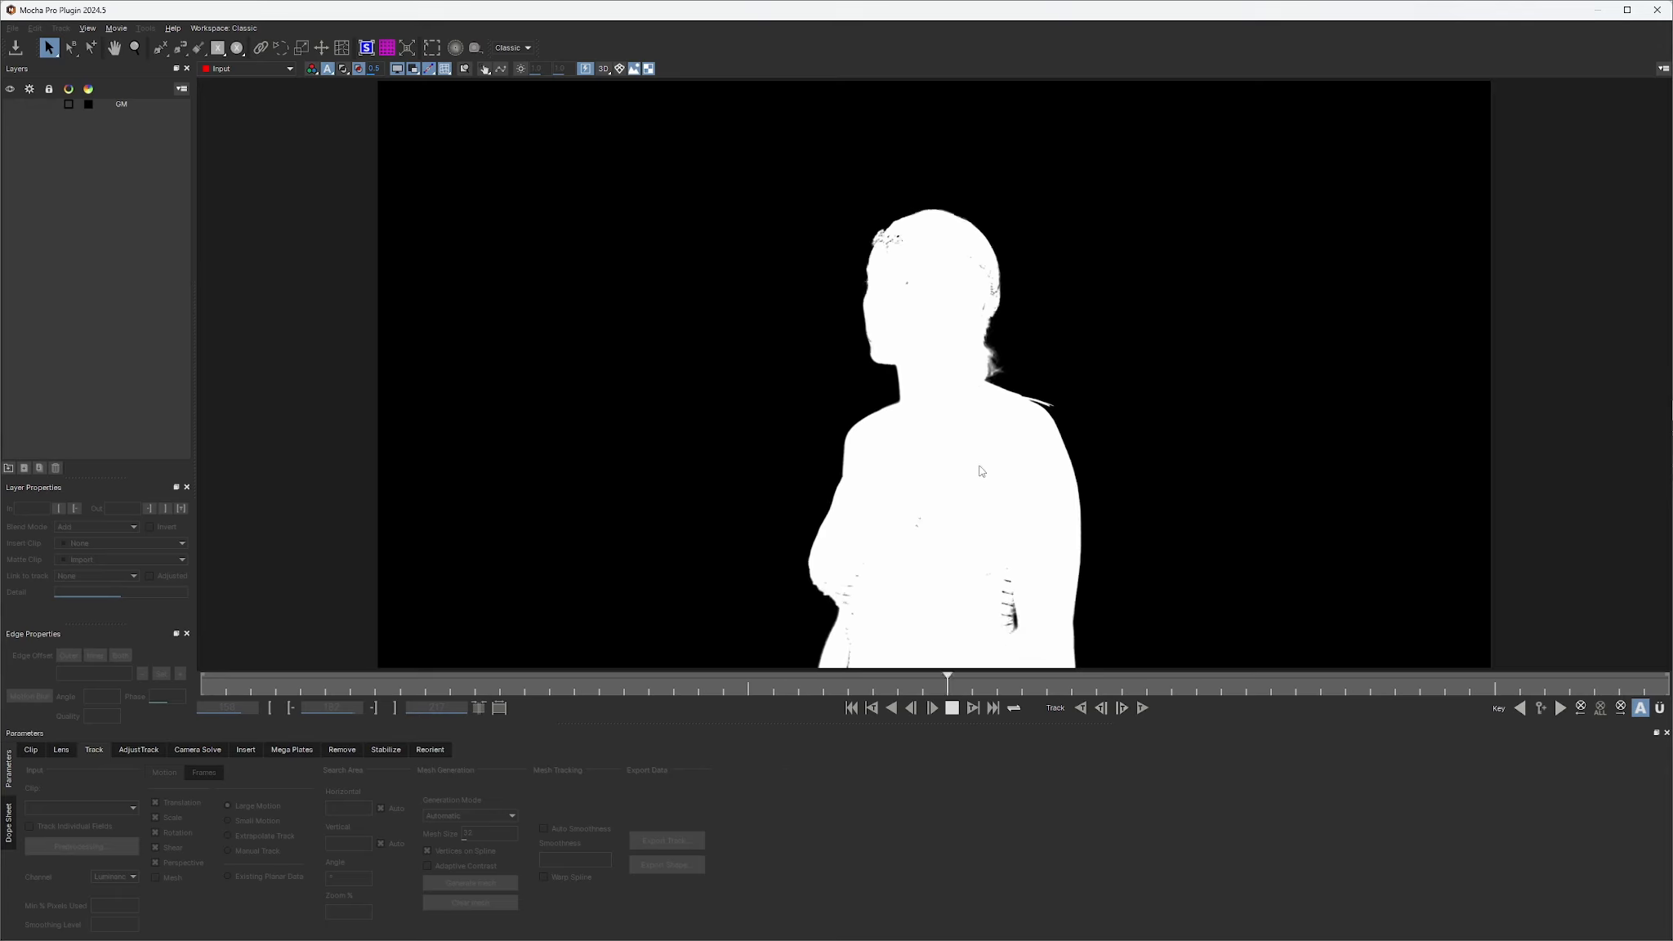
pyautogui.click(954, 709)
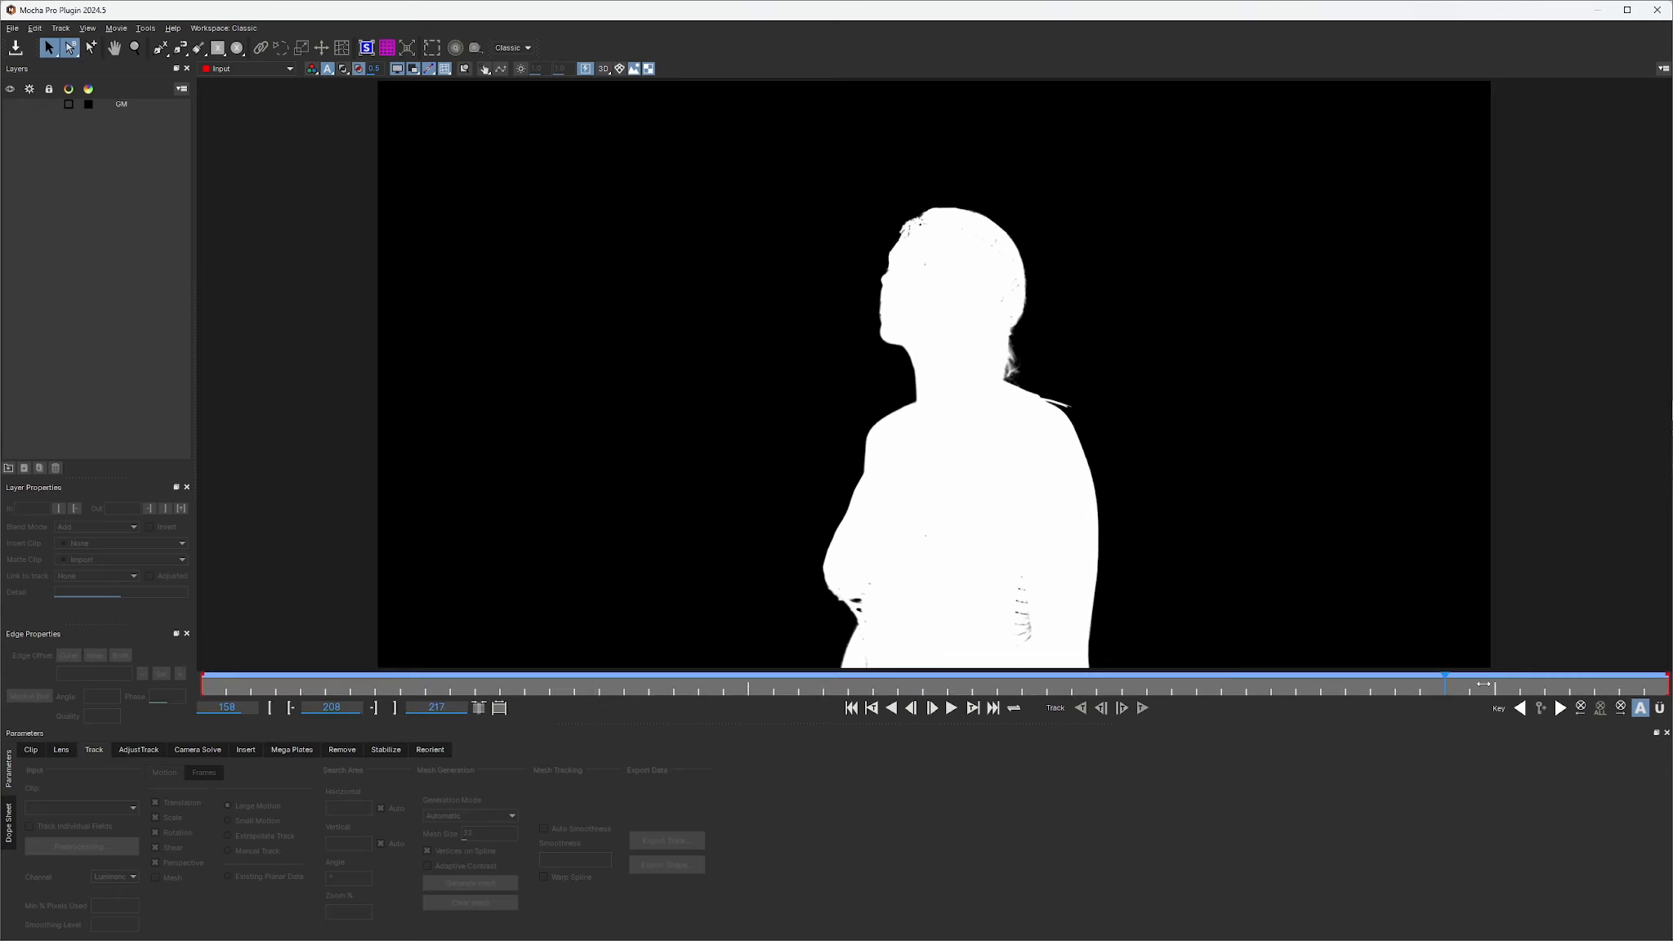
# Examine the key for holes across the clip, comparing the RGB image with the alpha matte at several frames
pyautogui.moveTo(1483, 684); pyautogui.dragTo(1141, 692)
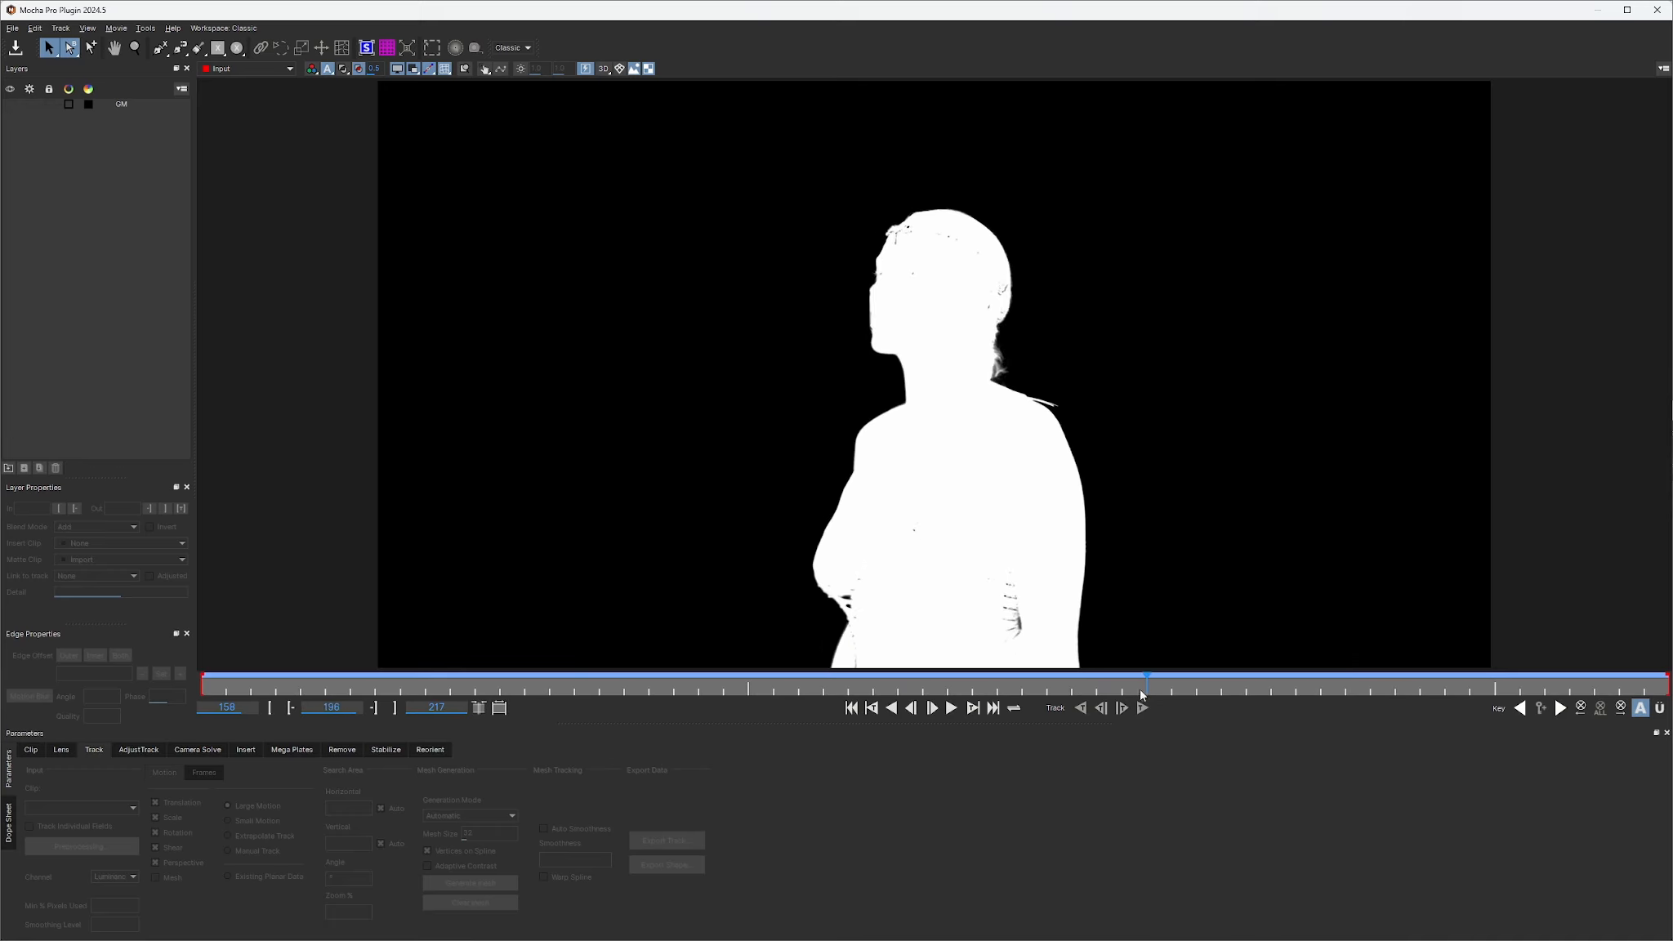
pyautogui.click(312, 70)
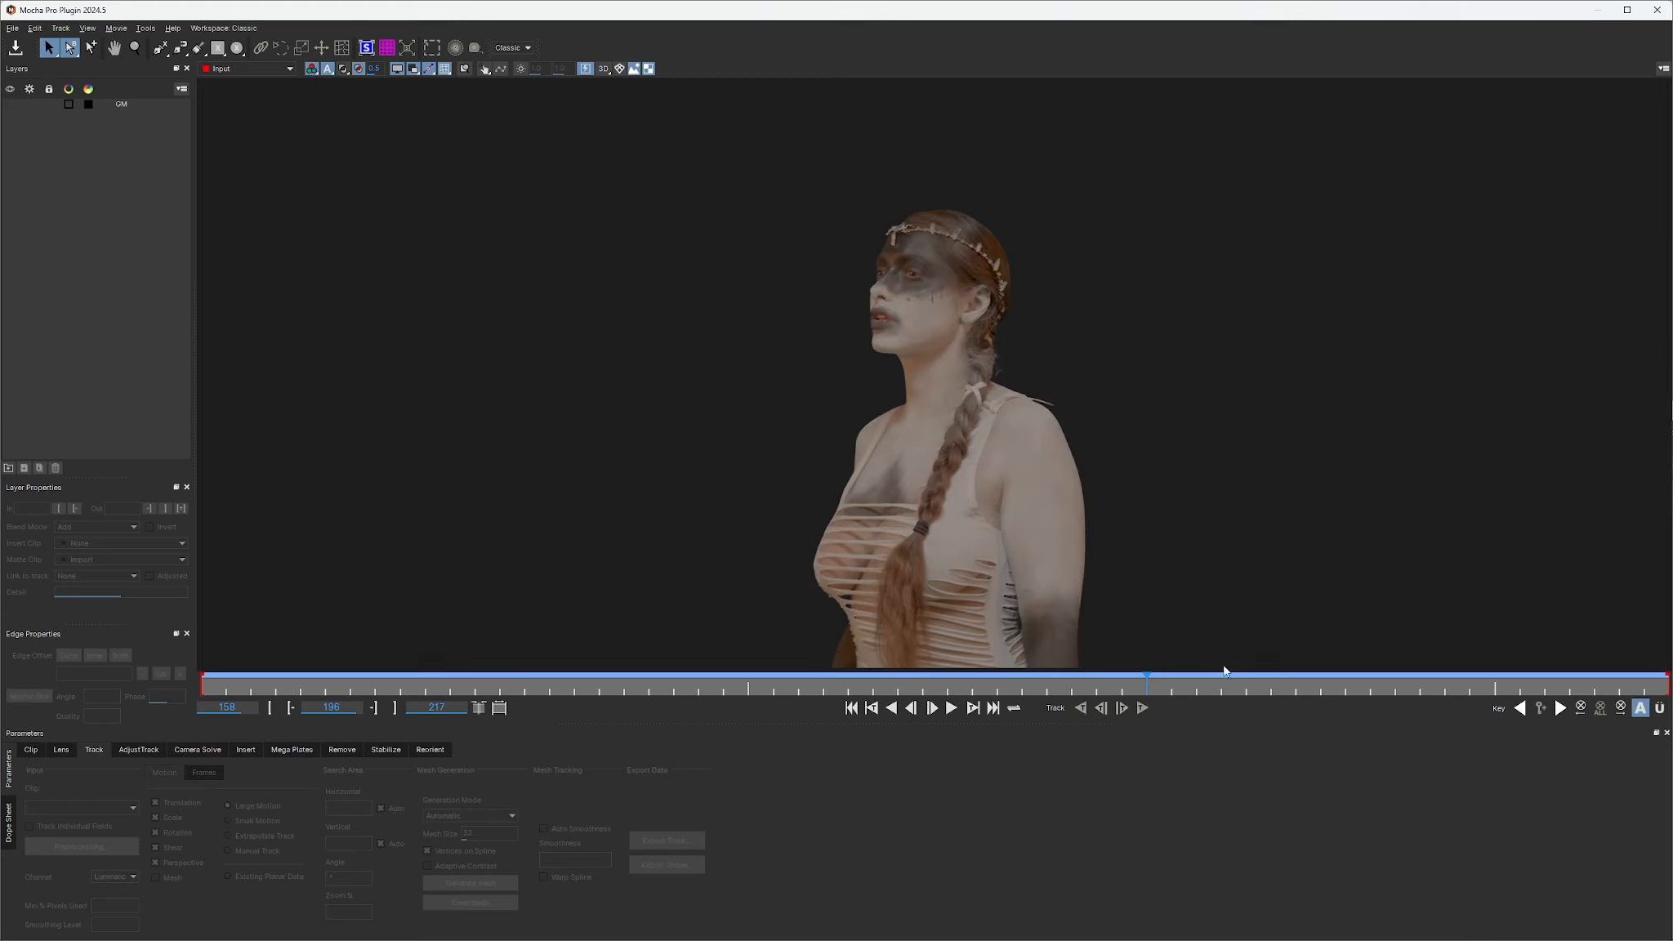
pyautogui.moveTo(1144, 684); pyautogui.dragTo(1380, 690)
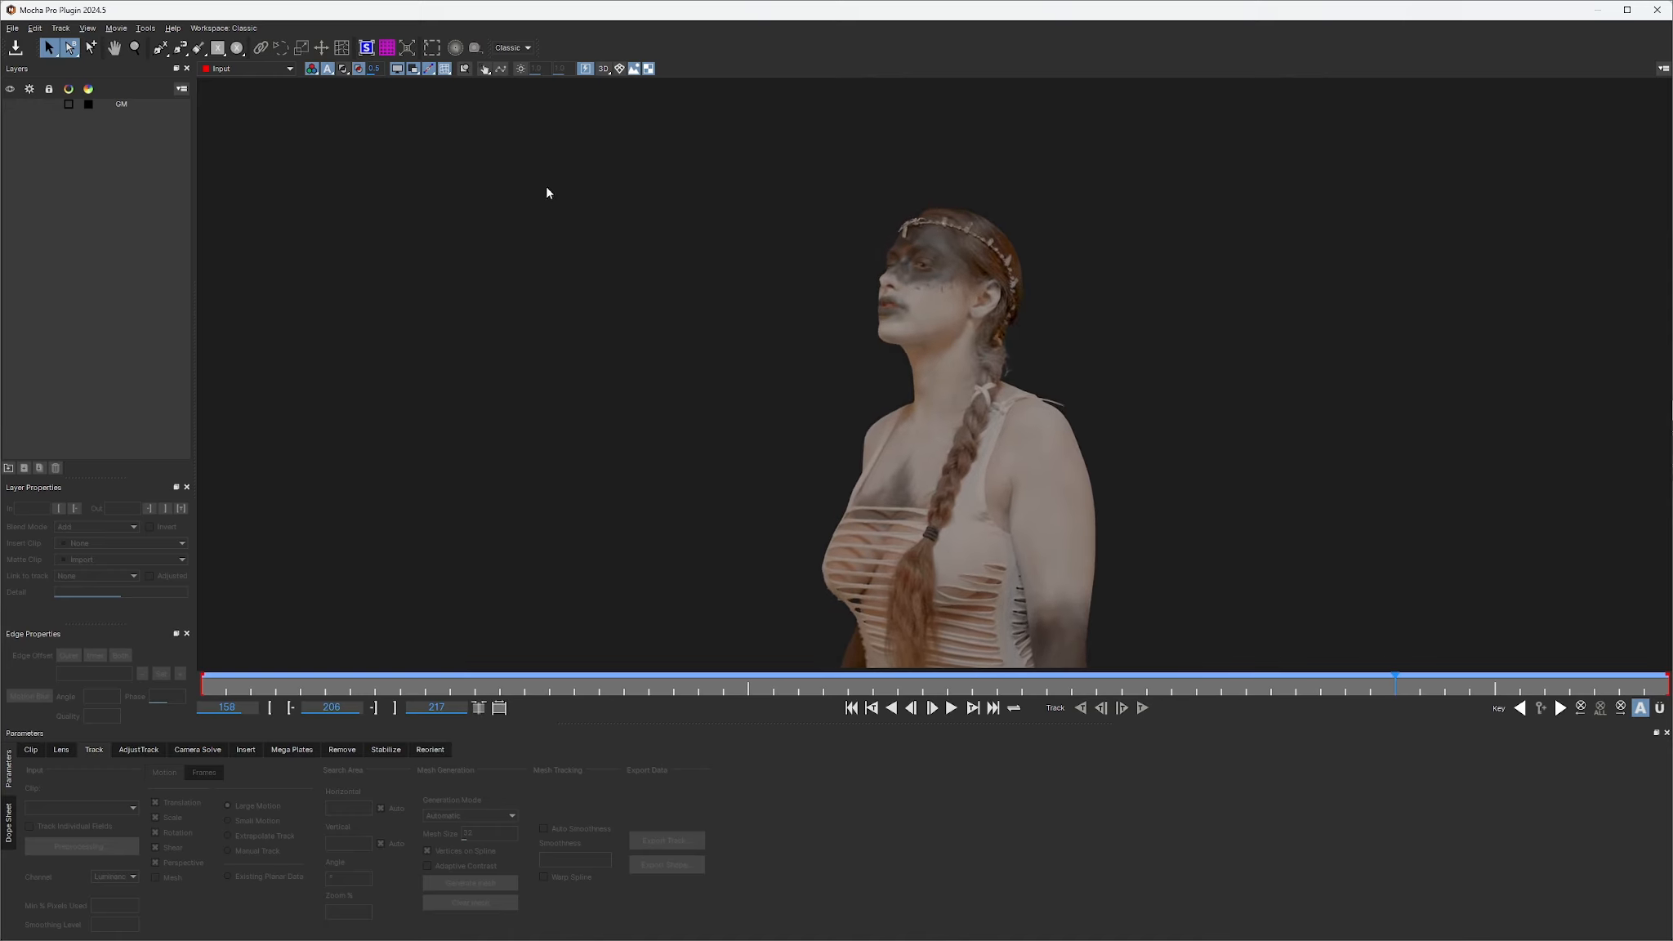
pyautogui.click(312, 68)
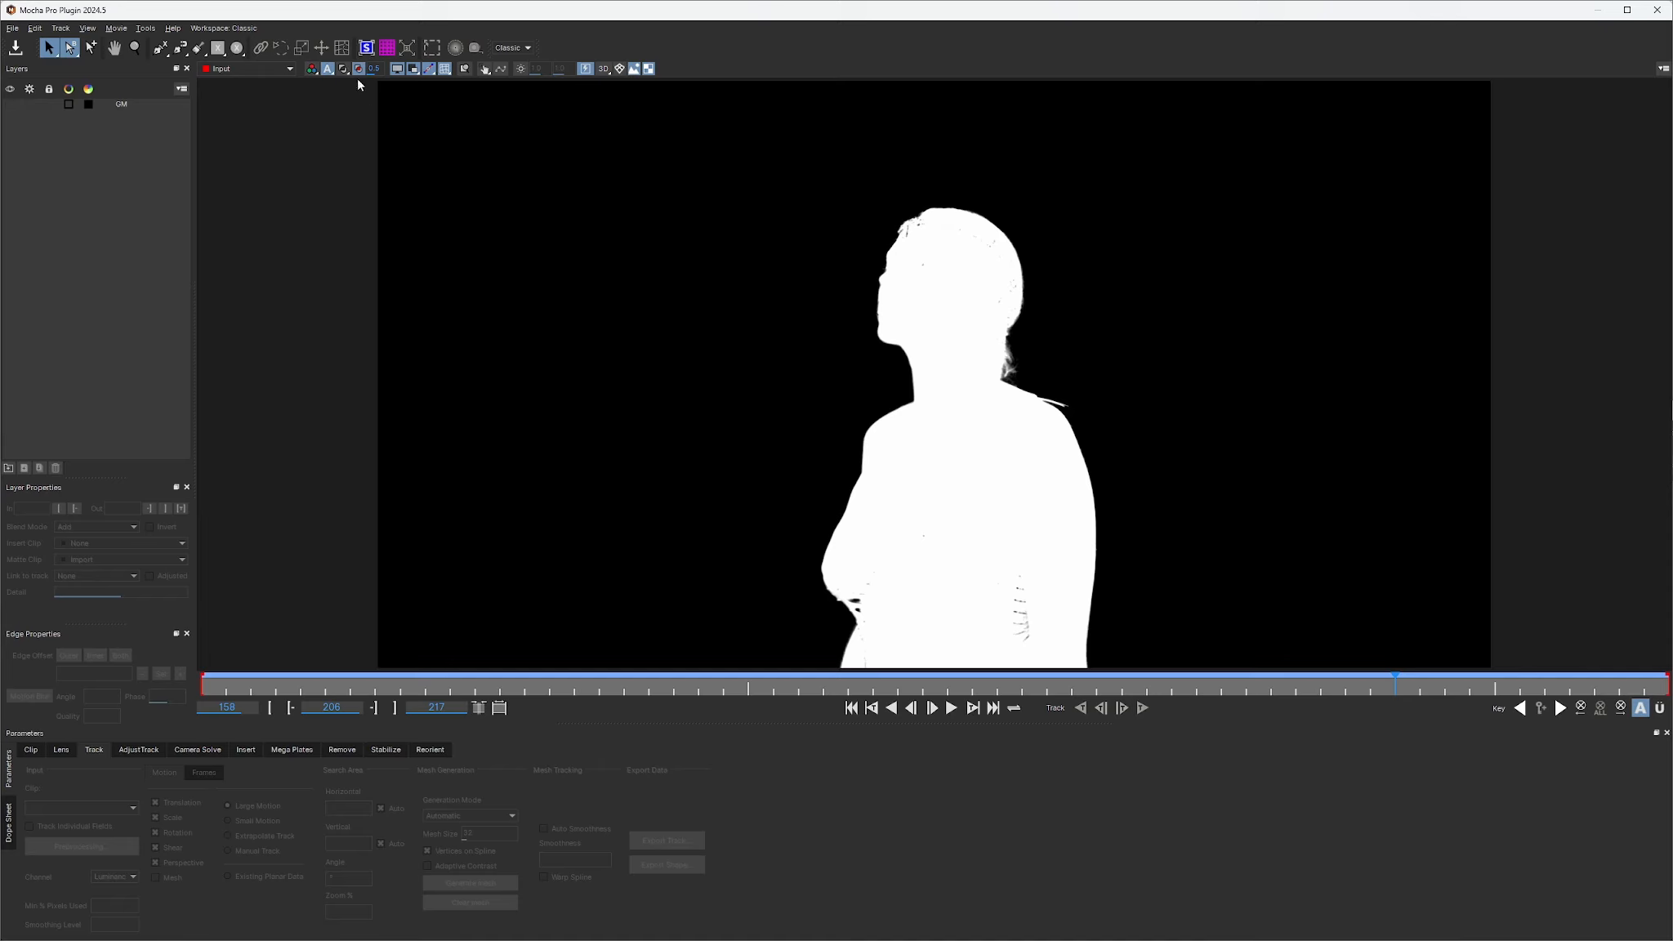
pyautogui.click(313, 73)
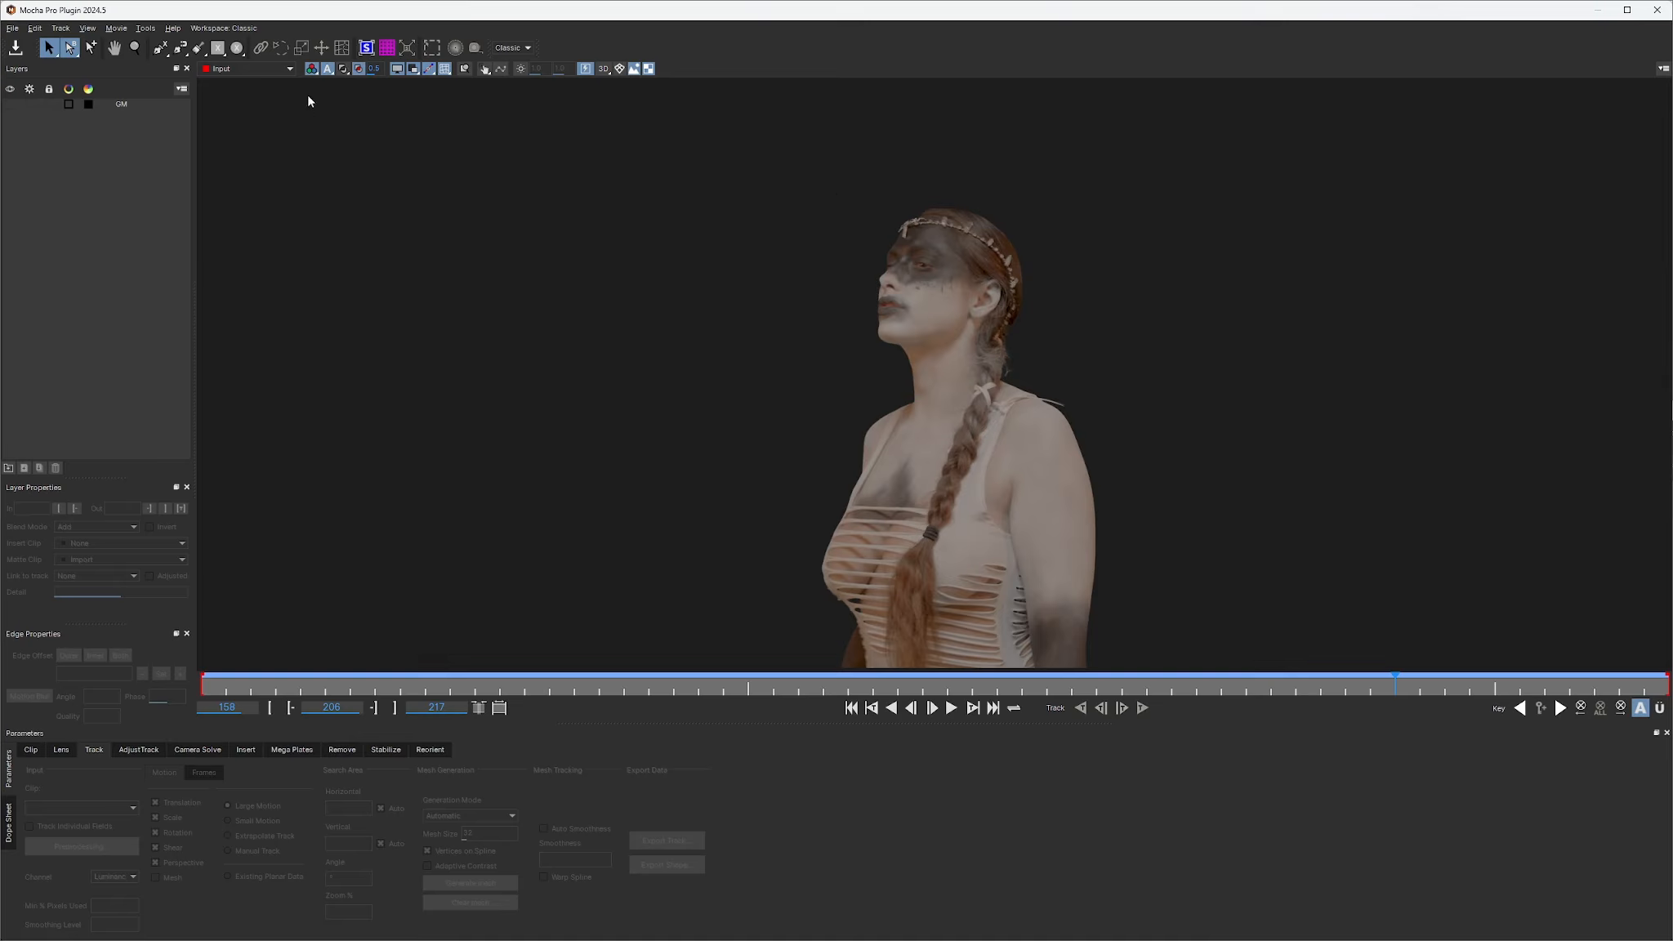
pyautogui.click(311, 70)
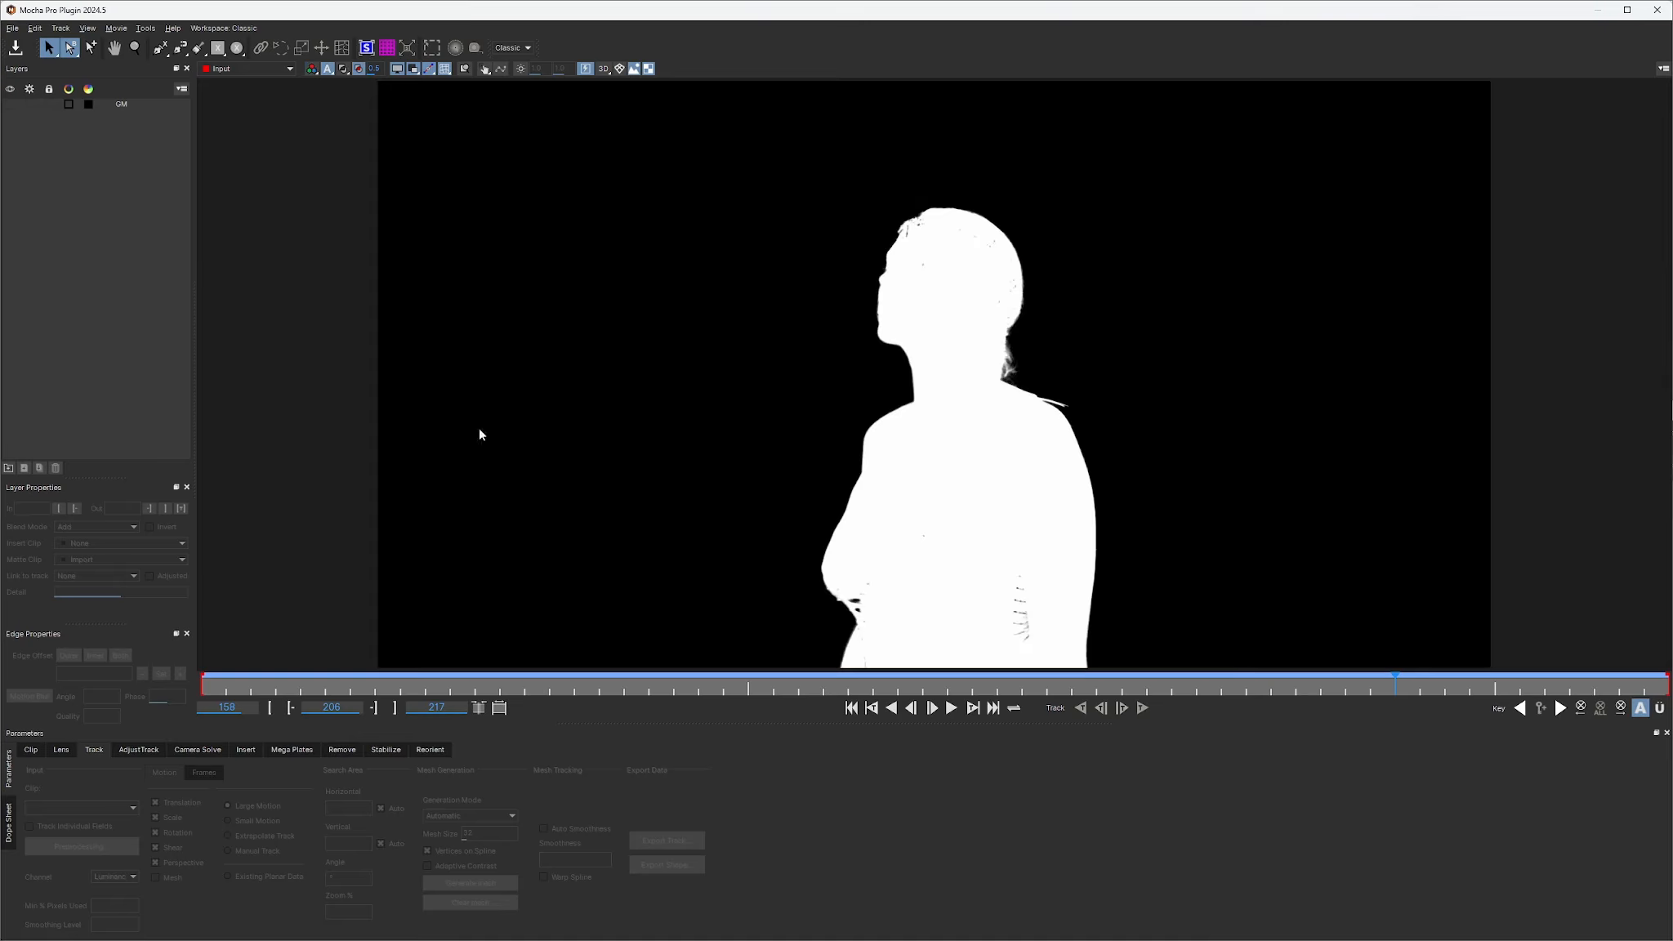
pyautogui.moveTo(1395, 683); pyautogui.dragTo(942, 680)
pyautogui.moveTo(1108, 681)
pyautogui.mouseDown()
pyautogui.moveTo(987, 676)
pyautogui.moveTo(1134, 682)
pyautogui.mouseUp()
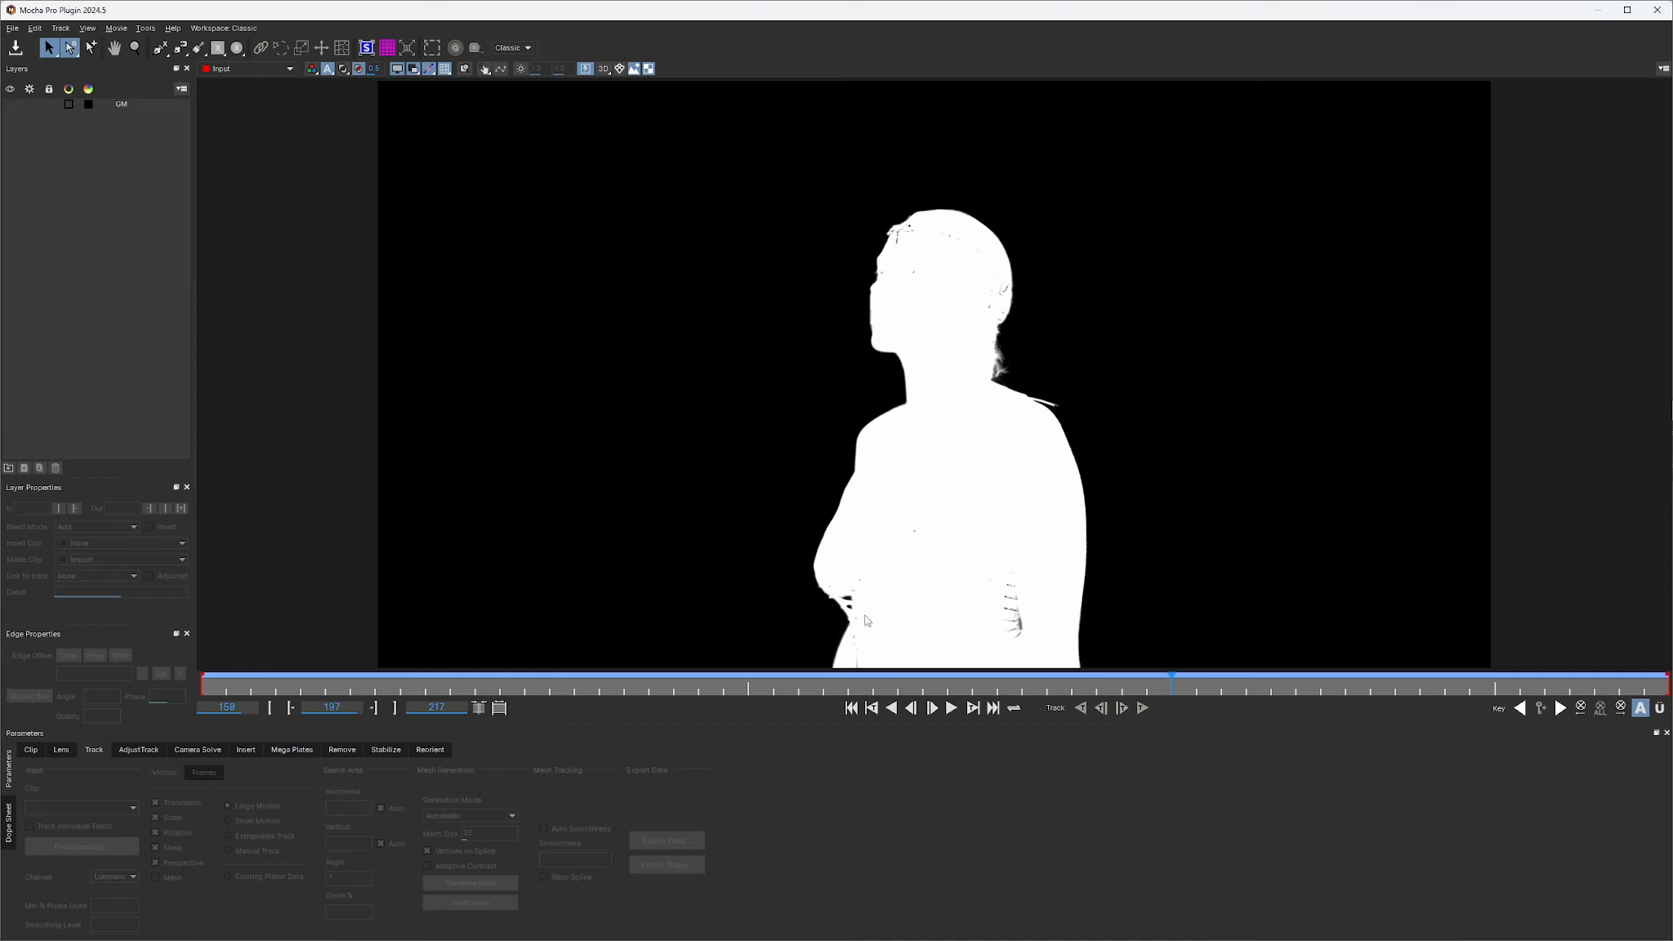
# Inspect the torn shirt up close in matte and colour views across the clip, then return to frame 158
pyautogui.scroll(8, 866, 621)
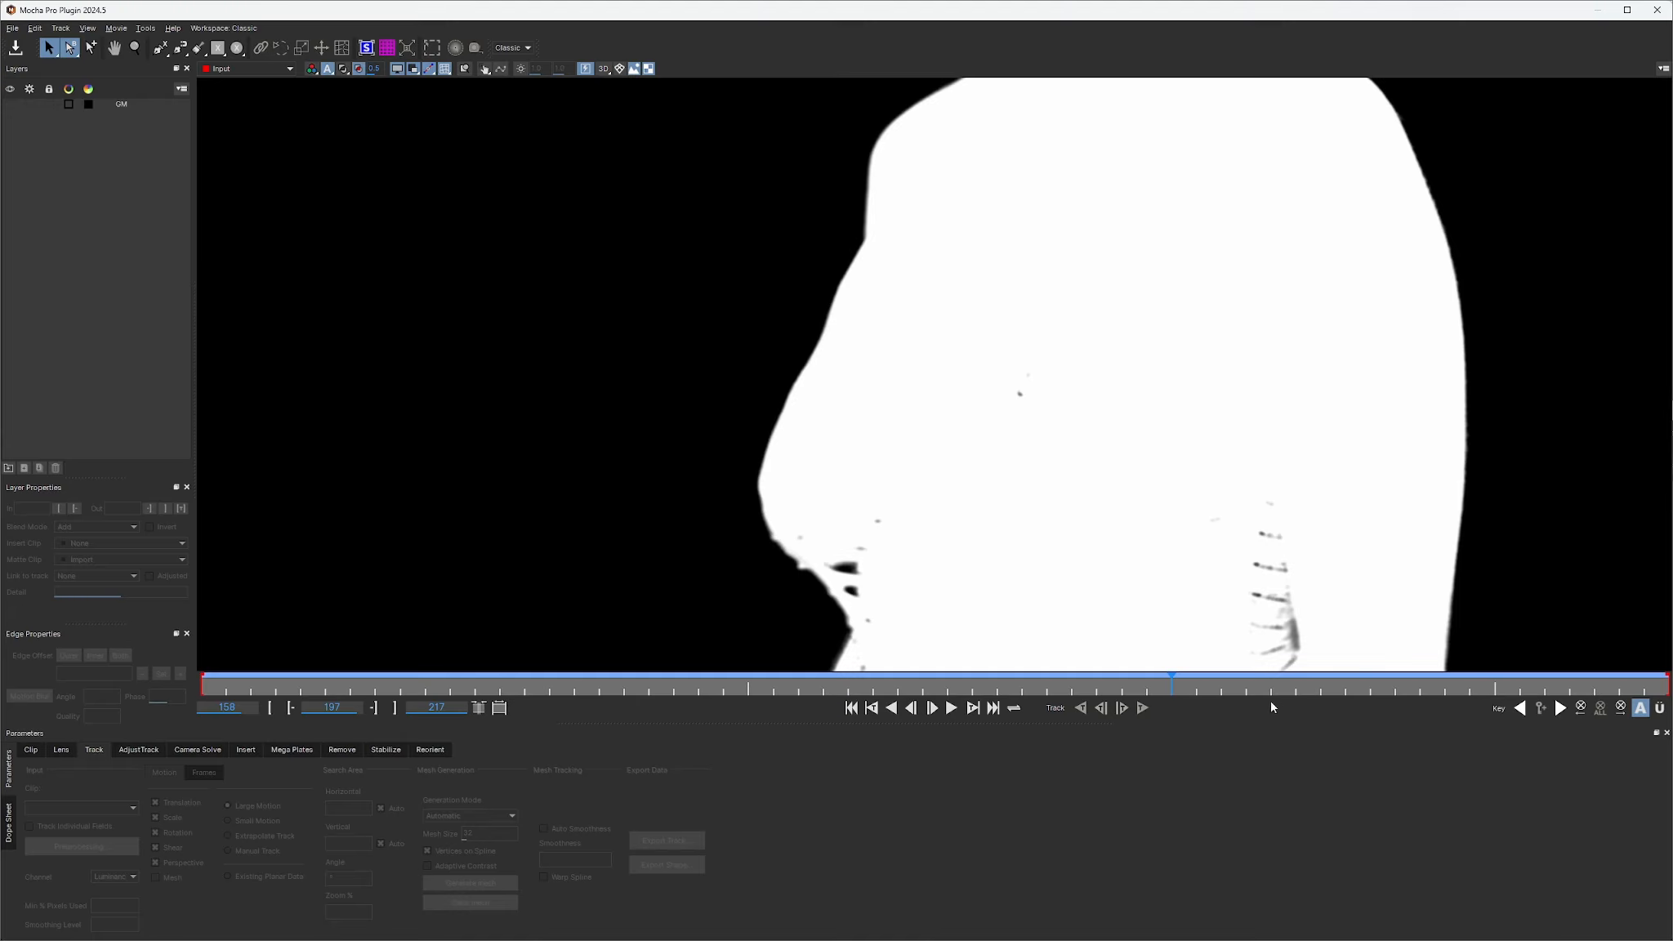
pyautogui.moveTo(1143, 690); pyautogui.dragTo(828, 627)
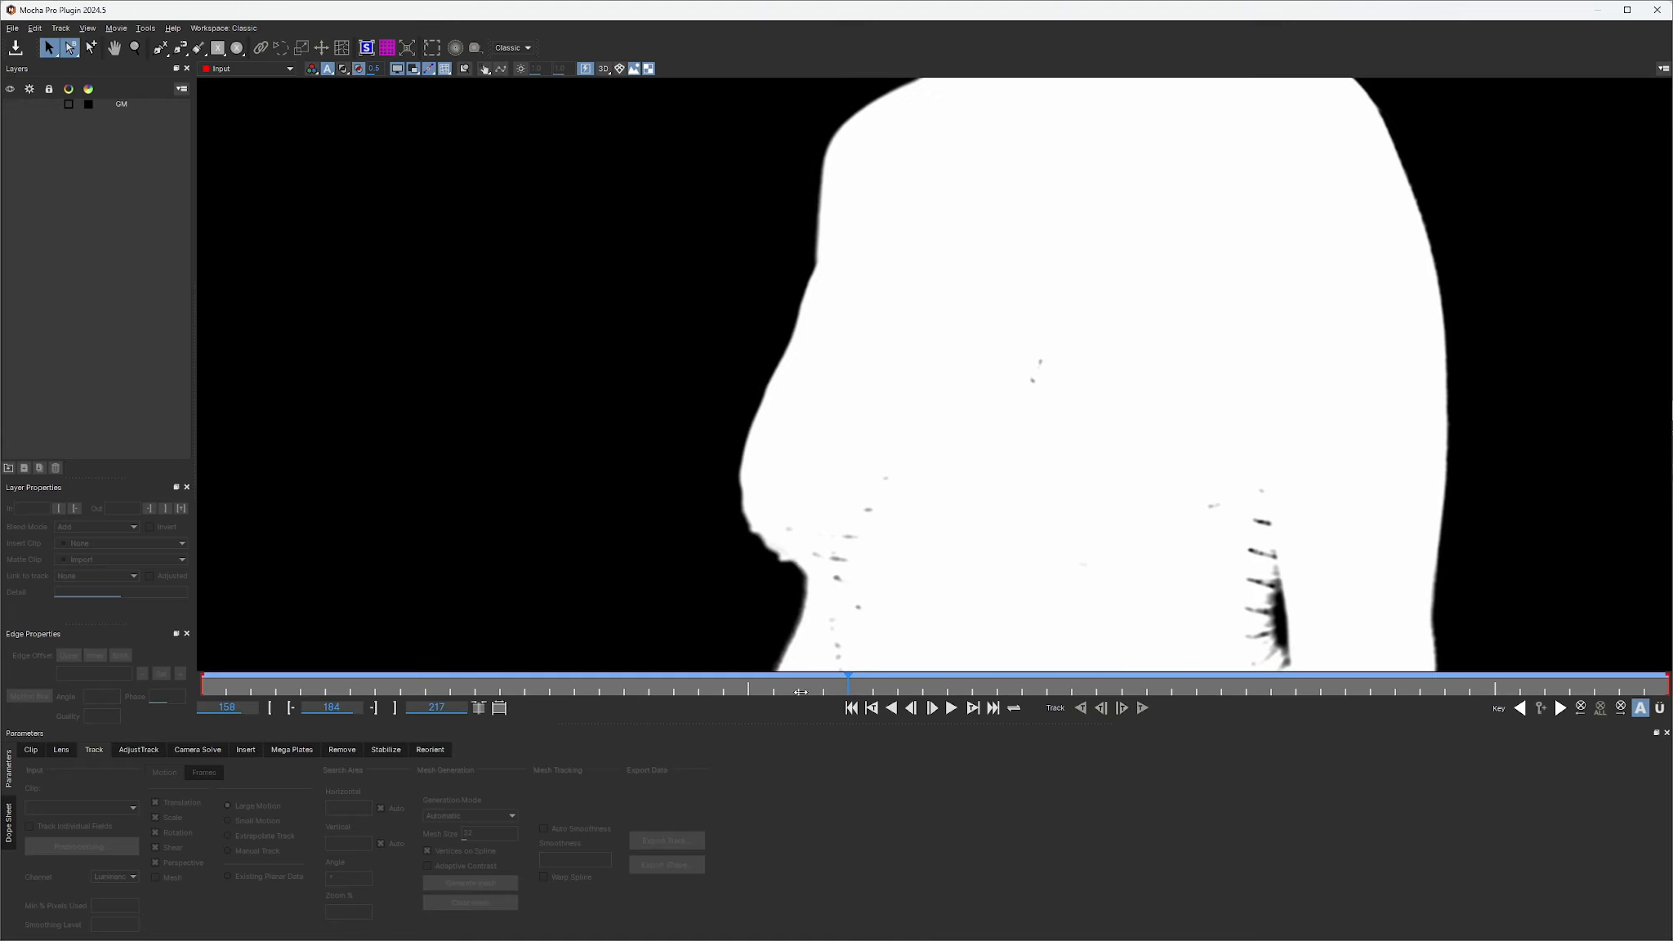
pyautogui.moveTo(800, 692); pyautogui.dragTo(1022, 695)
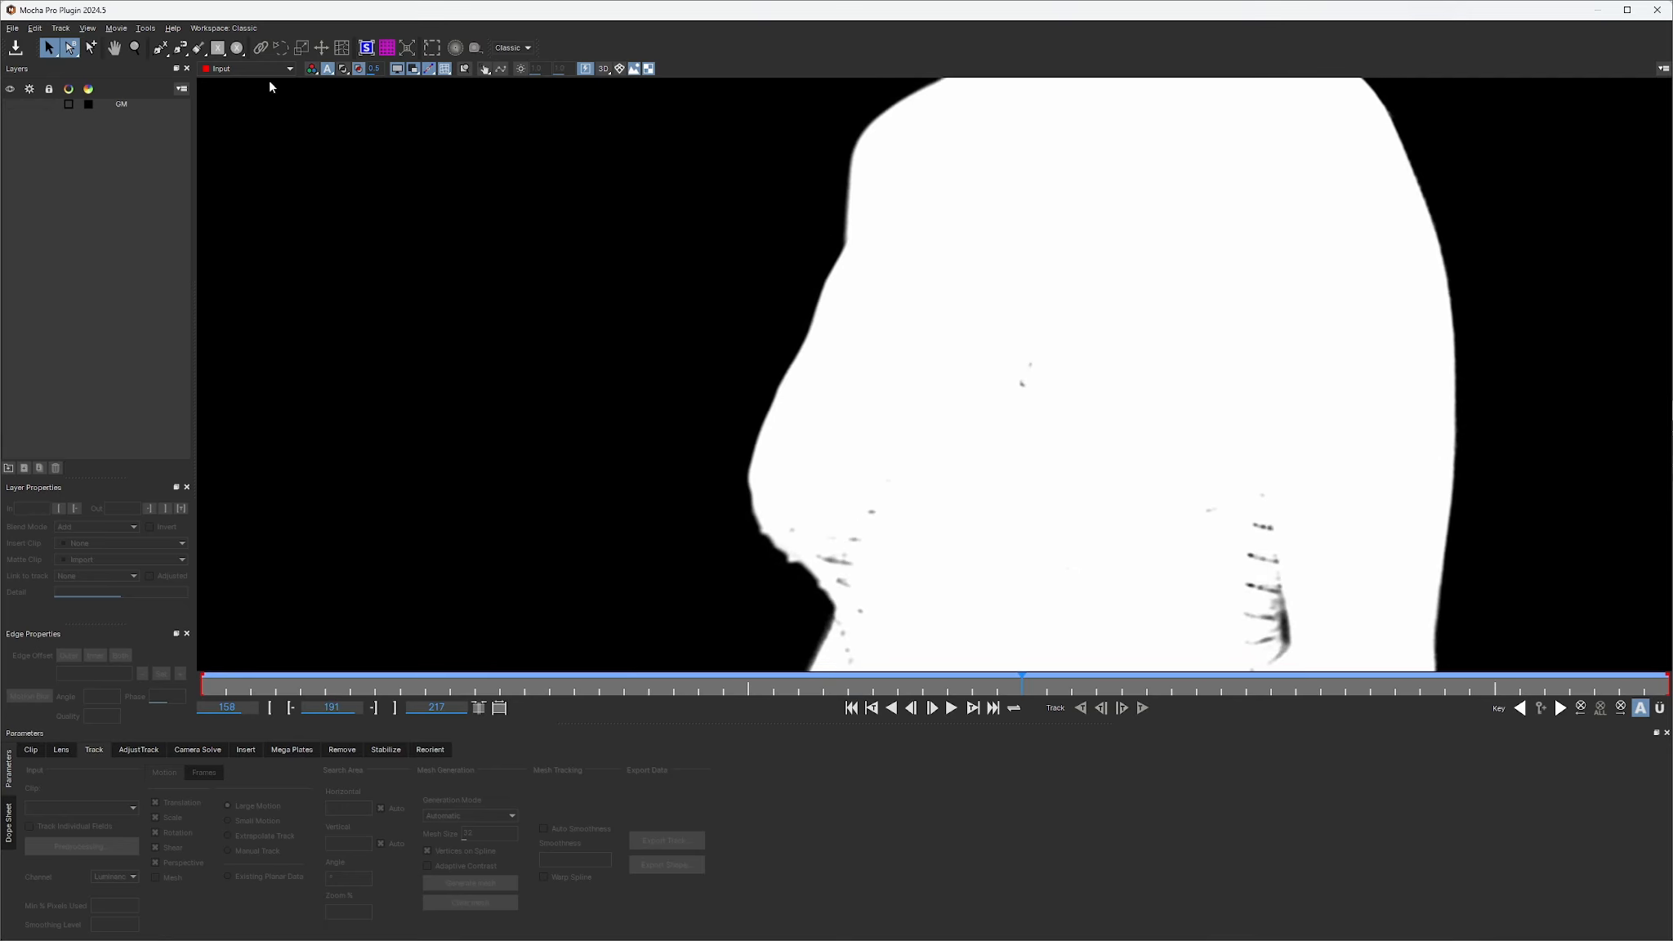
pyautogui.click(311, 68)
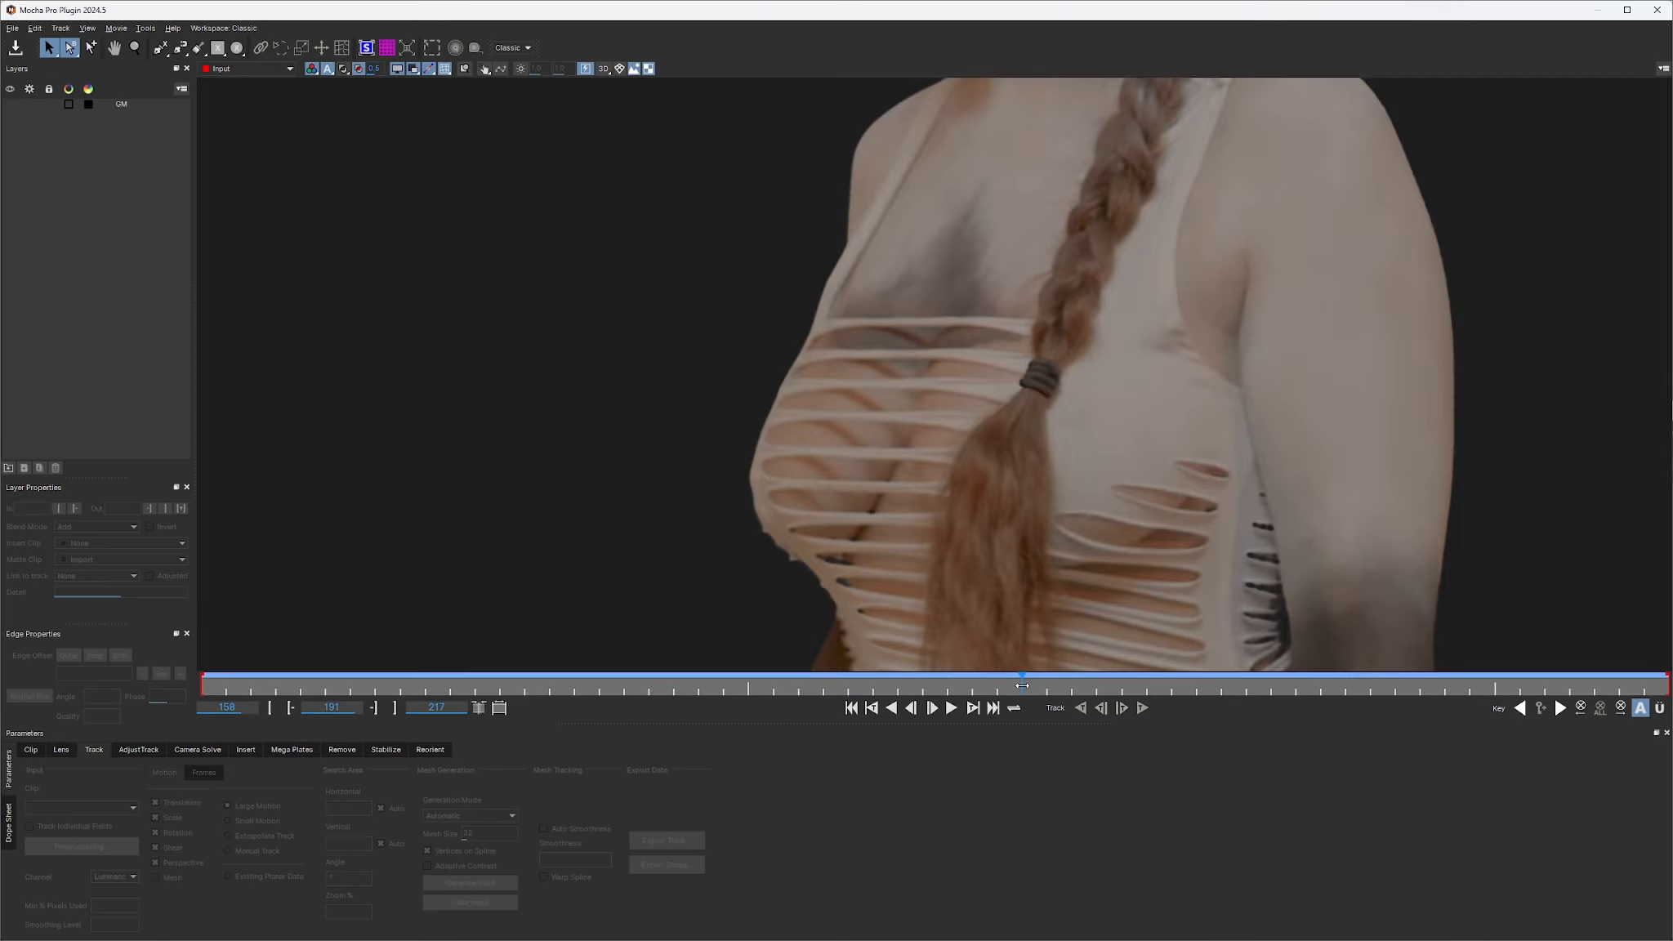
pyautogui.moveTo(1022, 686); pyautogui.dragTo(947, 704)
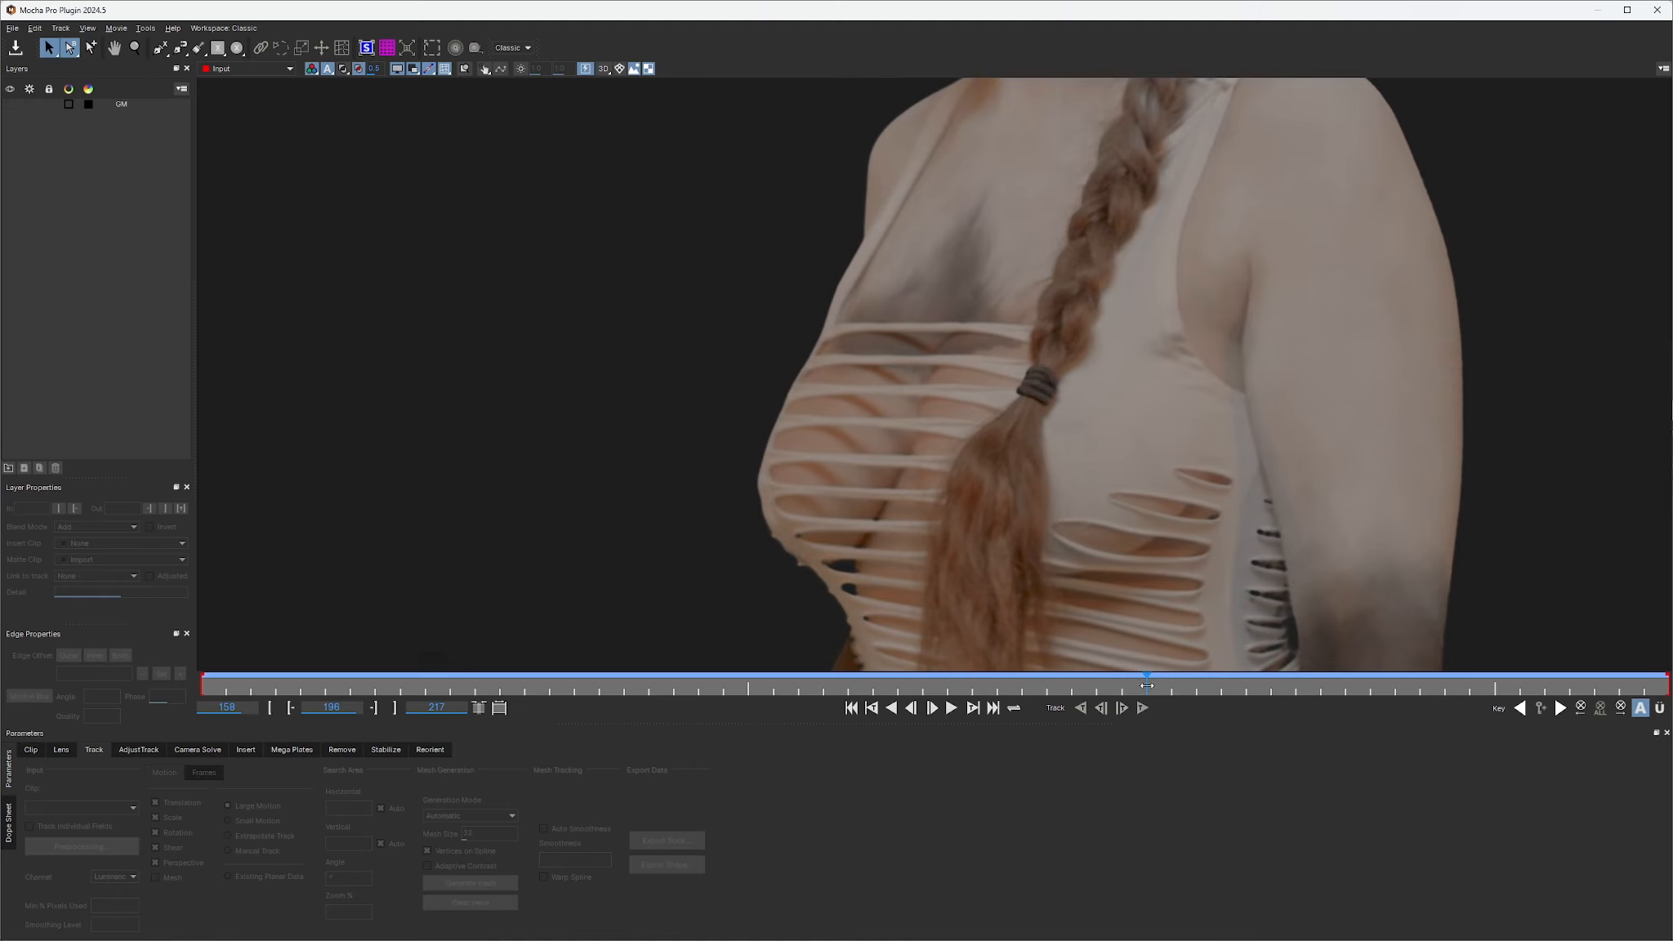
pyautogui.moveTo(1146, 685); pyautogui.dragTo(198, 693)
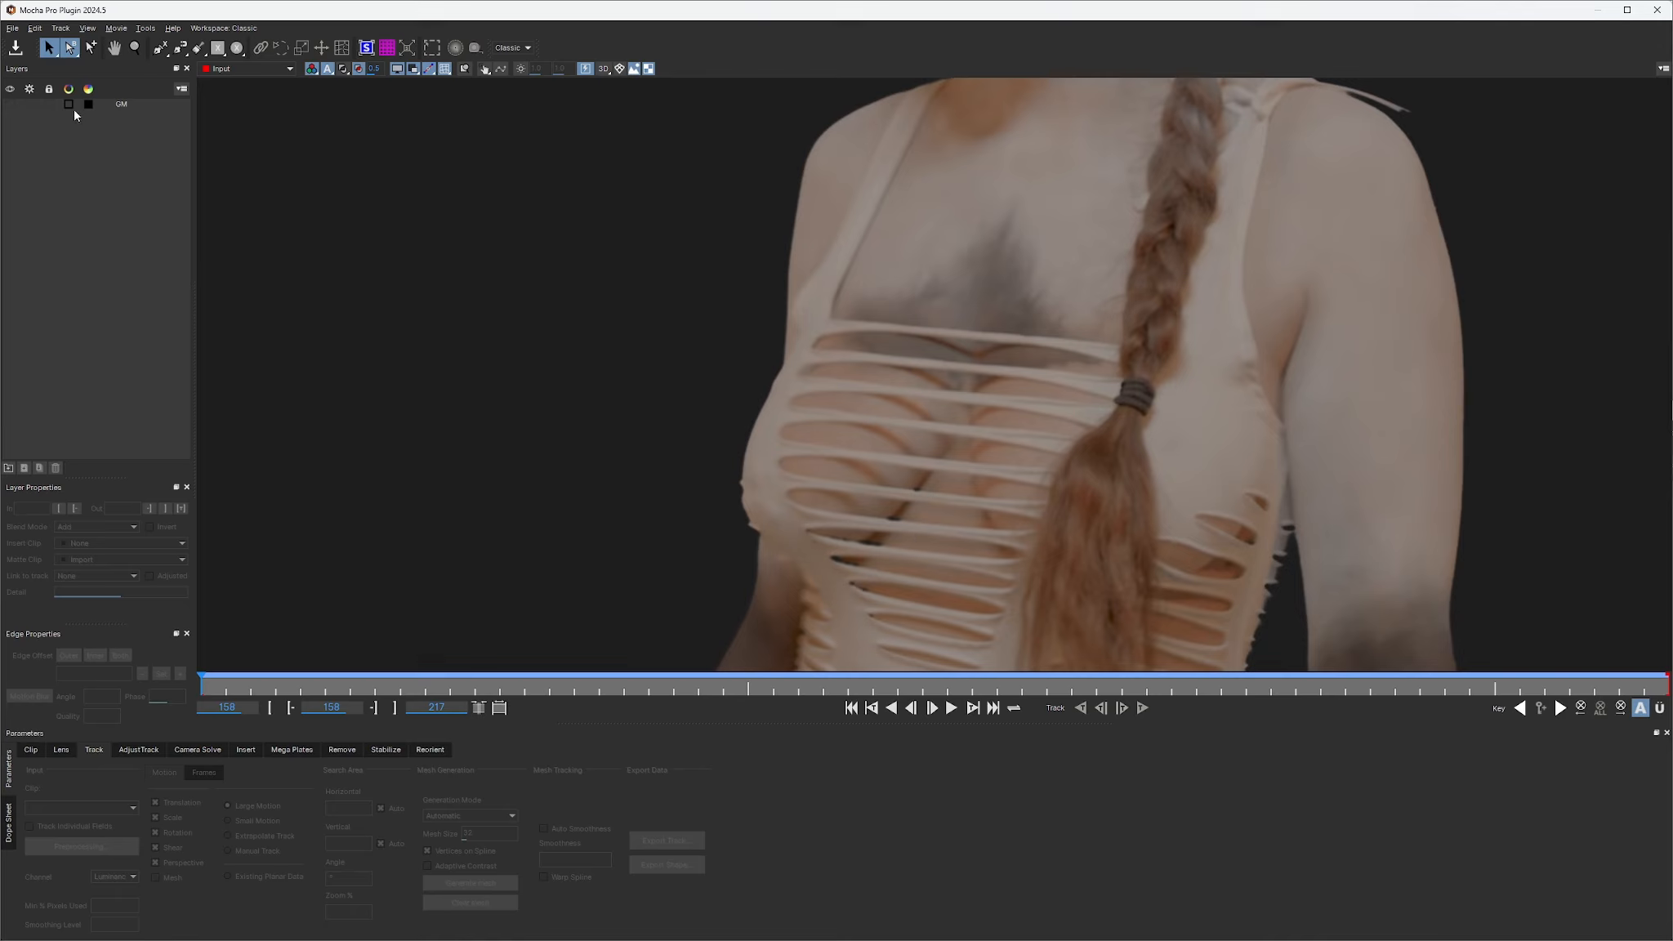
# Draw a small closed five-point X-spline on the shirt's torn strips near the chest's outer edge at frame 158
pyautogui.click(9, 104)
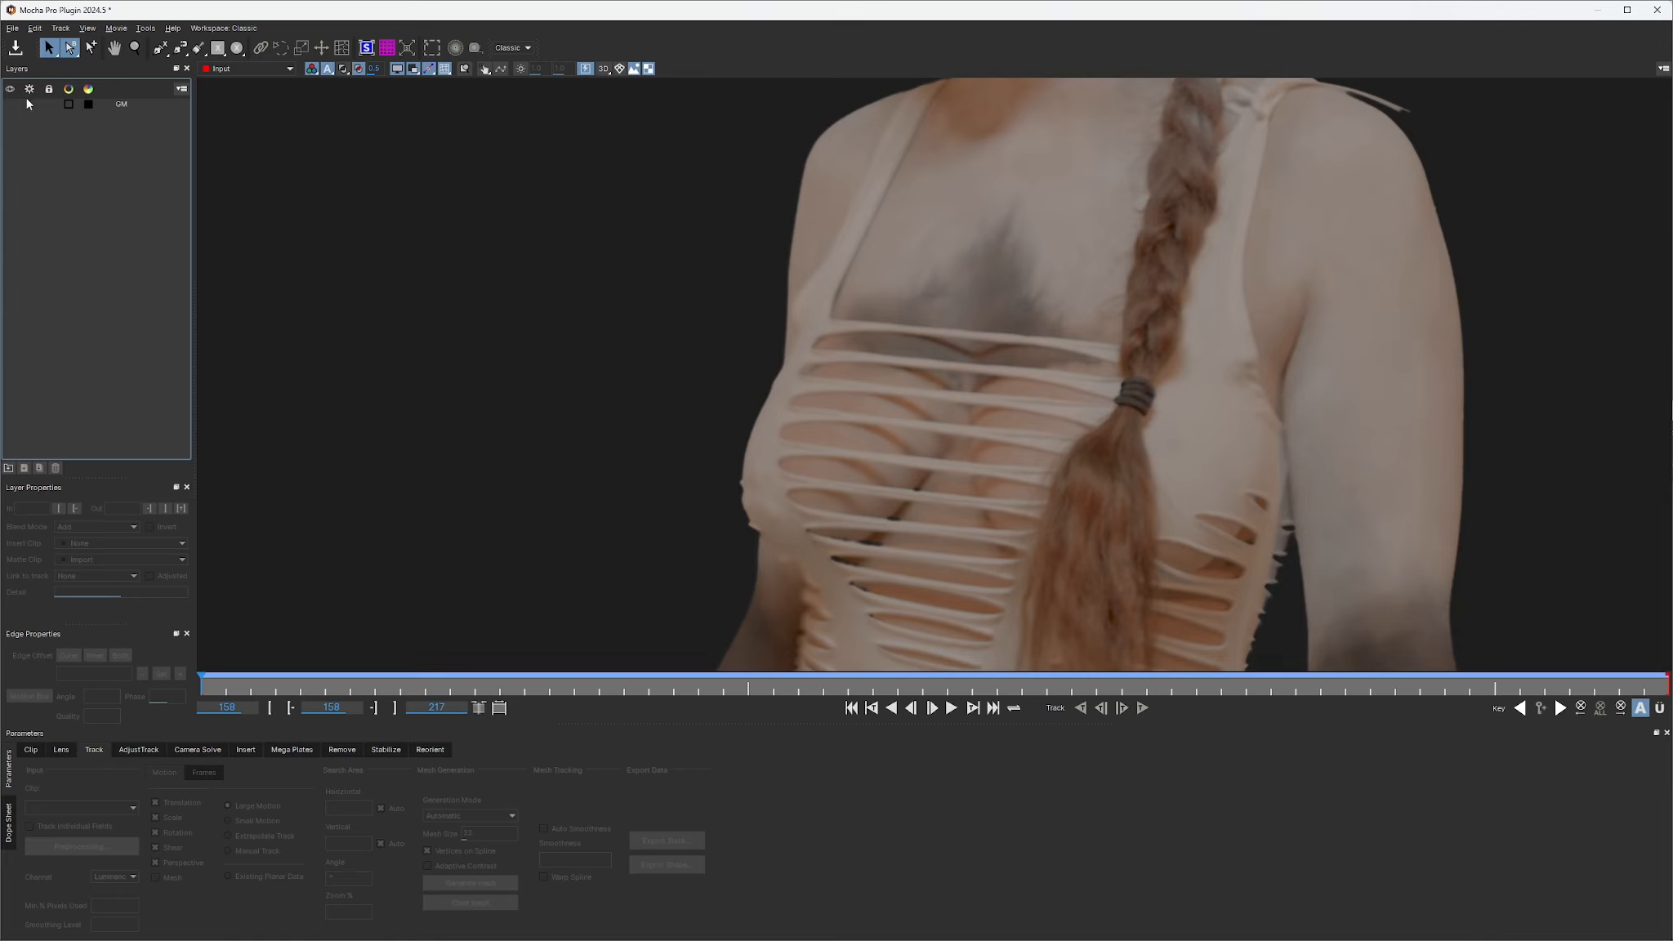
pyautogui.click(160, 48)
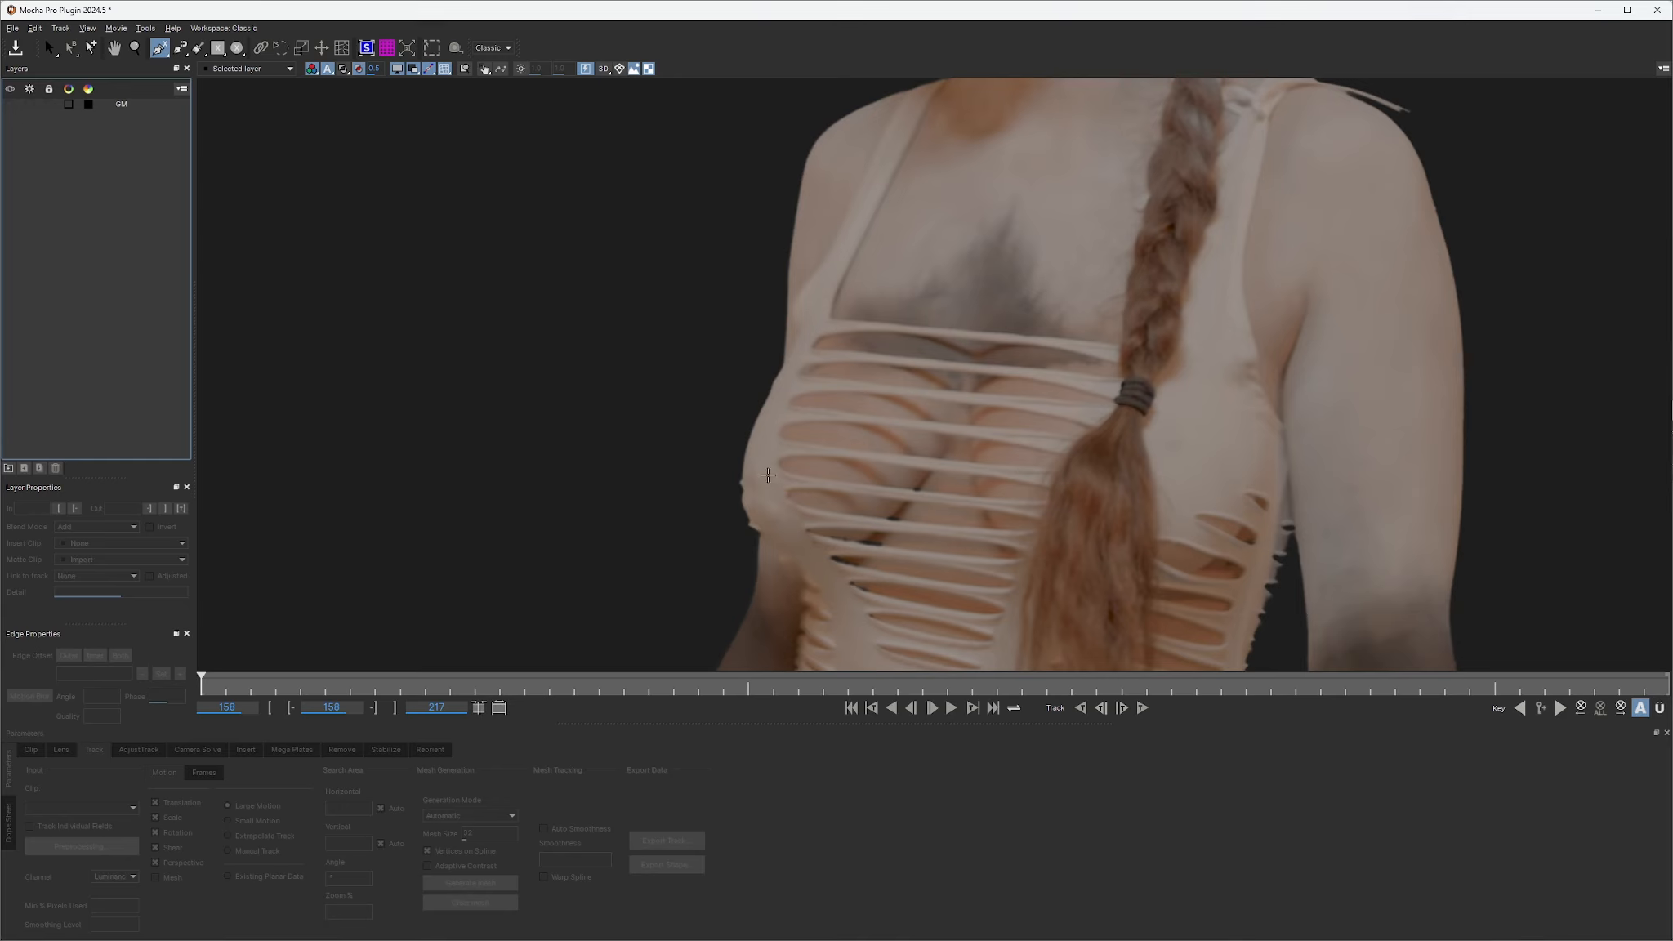
pyautogui.moveTo(770, 476); pyautogui.dragTo(782, 510)
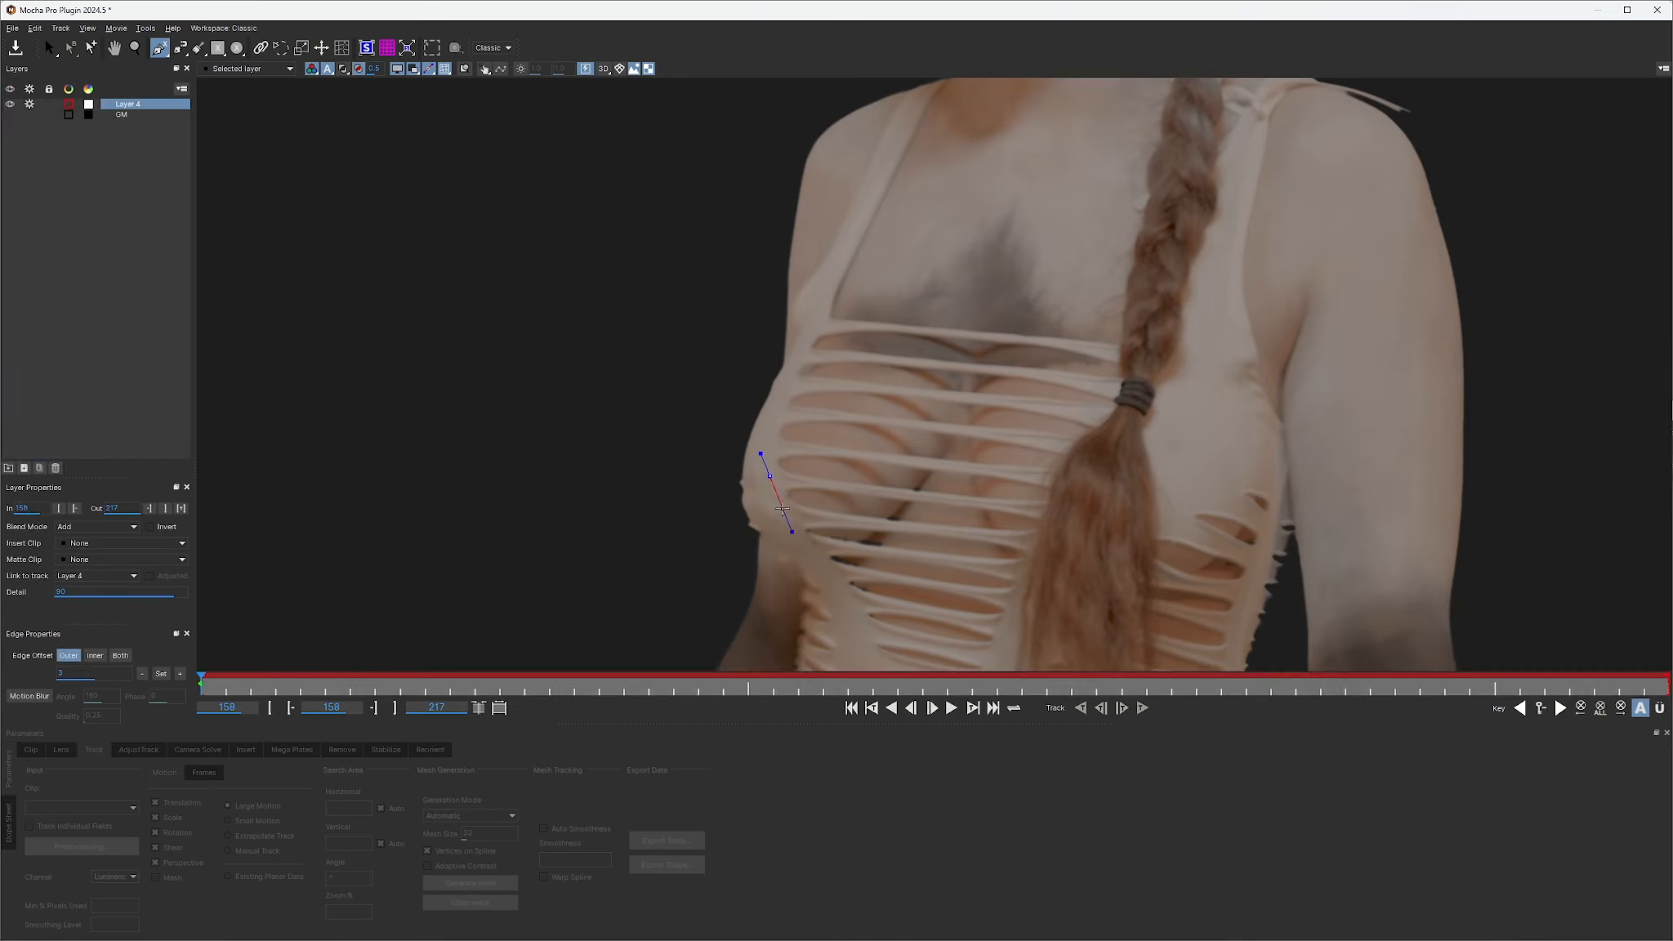
pyautogui.click(793, 525)
pyautogui.click(842, 512)
pyautogui.click(802, 467)
pyautogui.rightClick(782, 446)
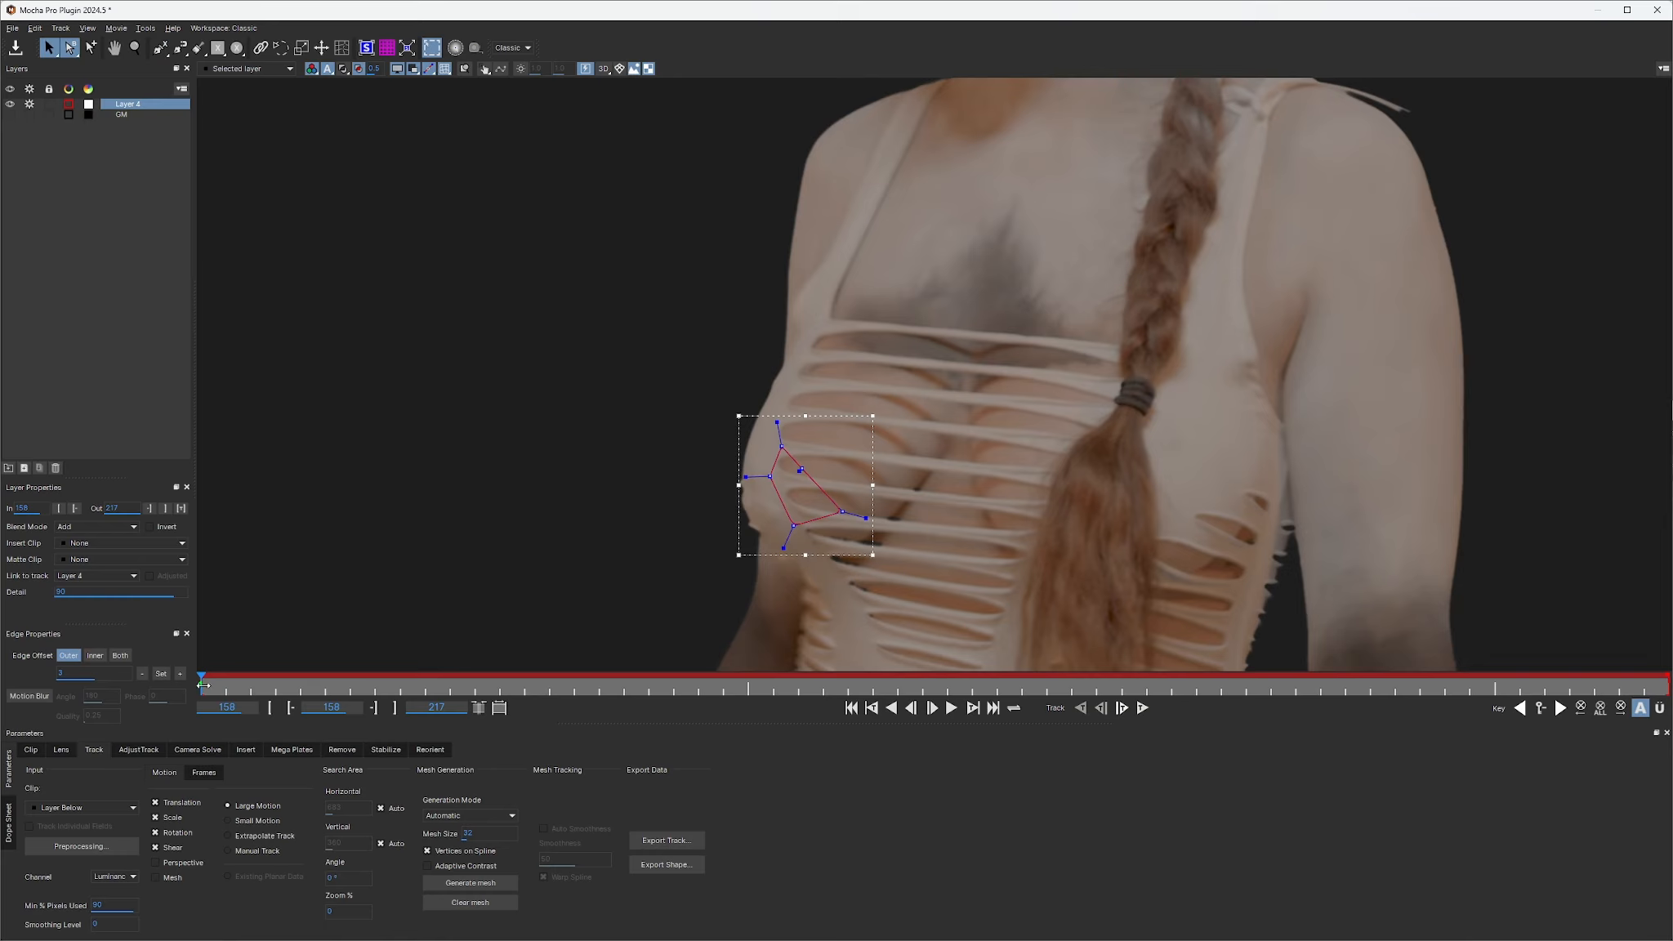
# Enable Perspective motion for Layer 4, track it forward to frame 217 and review the track back to frame 158
pyautogui.moveTo(226, 691); pyautogui.dragTo(186, 714)
pyautogui.click(157, 863)
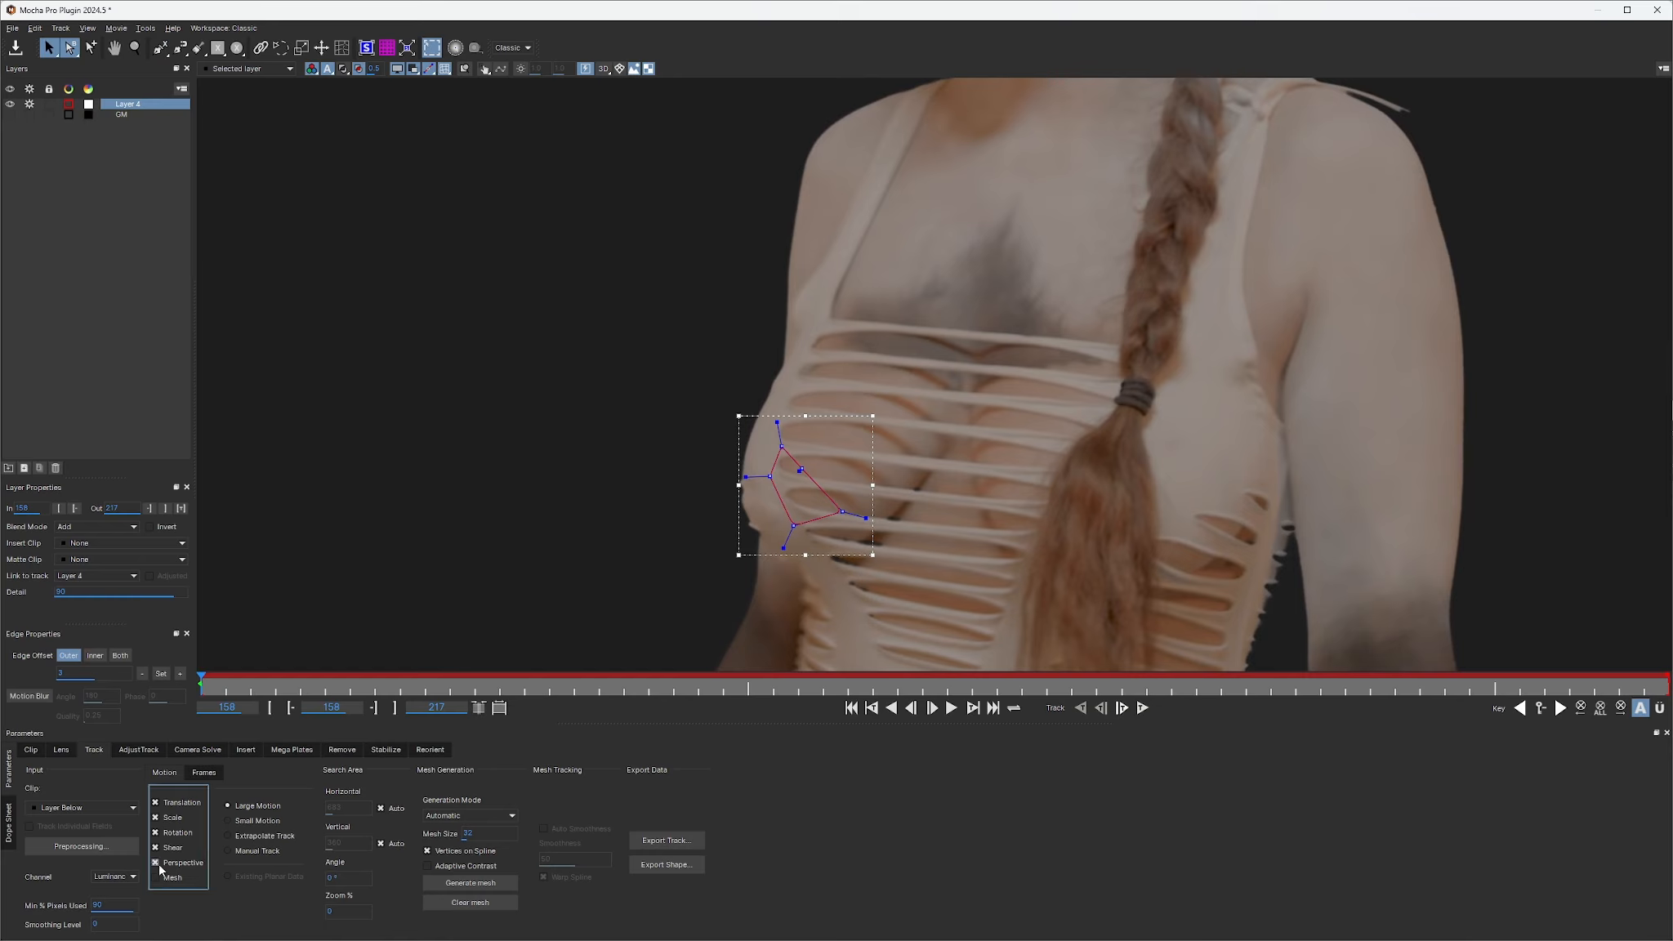
pyautogui.click(1143, 707)
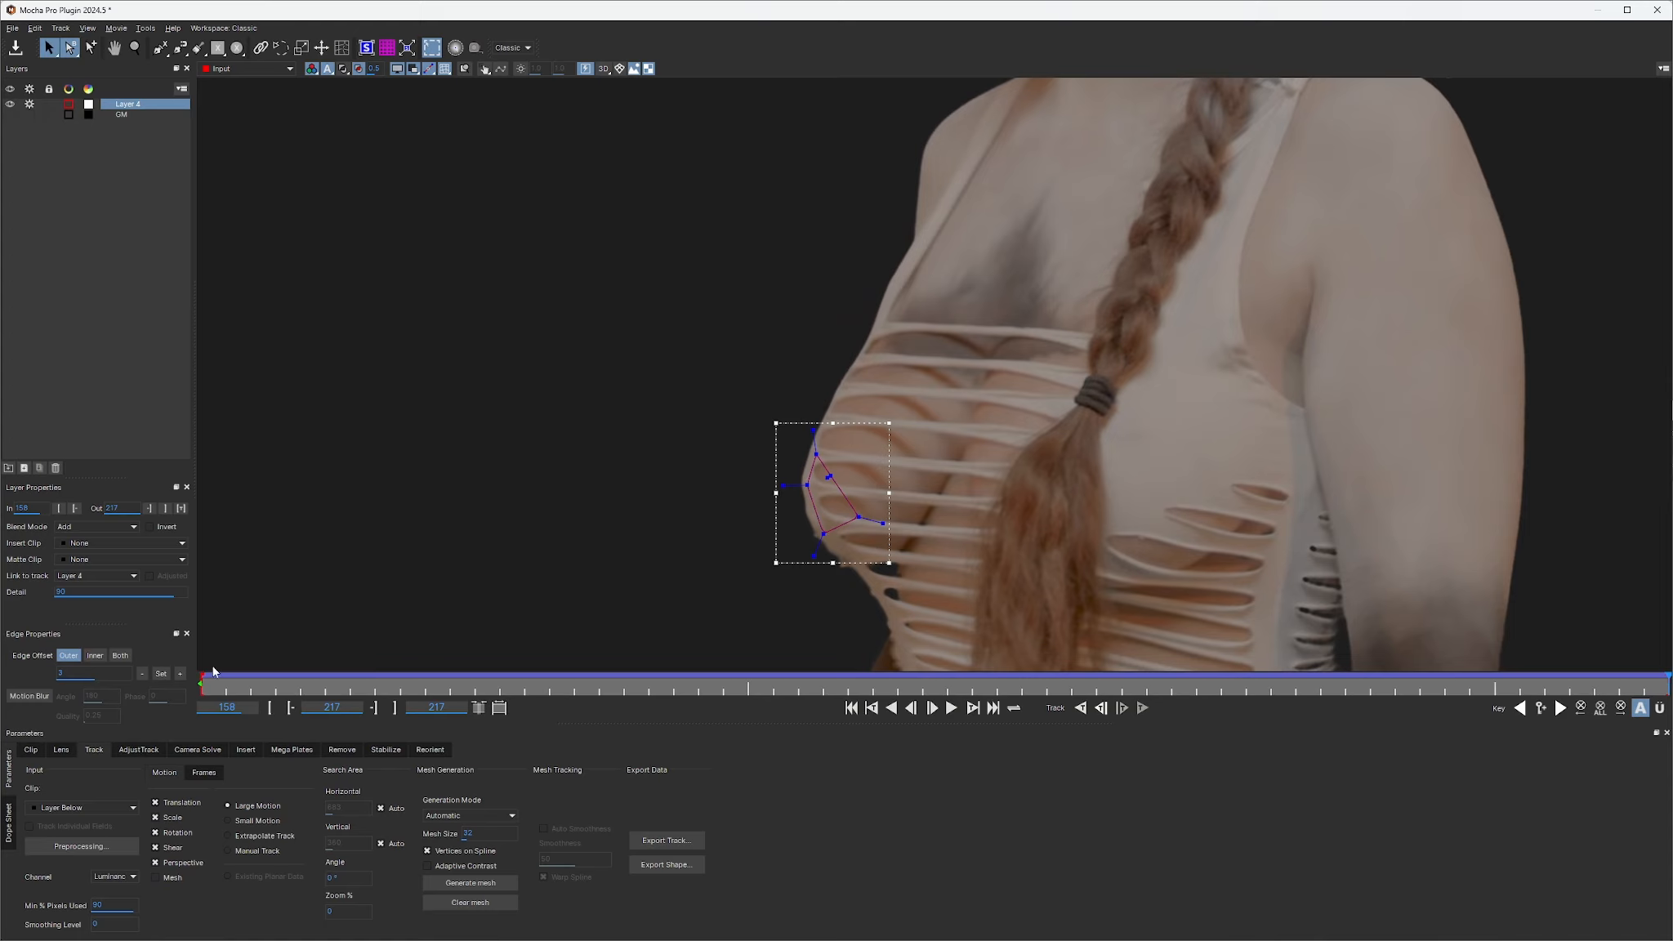
pyautogui.moveTo(1665, 686); pyautogui.dragTo(425, 685)
pyautogui.moveTo(315, 684); pyautogui.dragTo(188, 698)
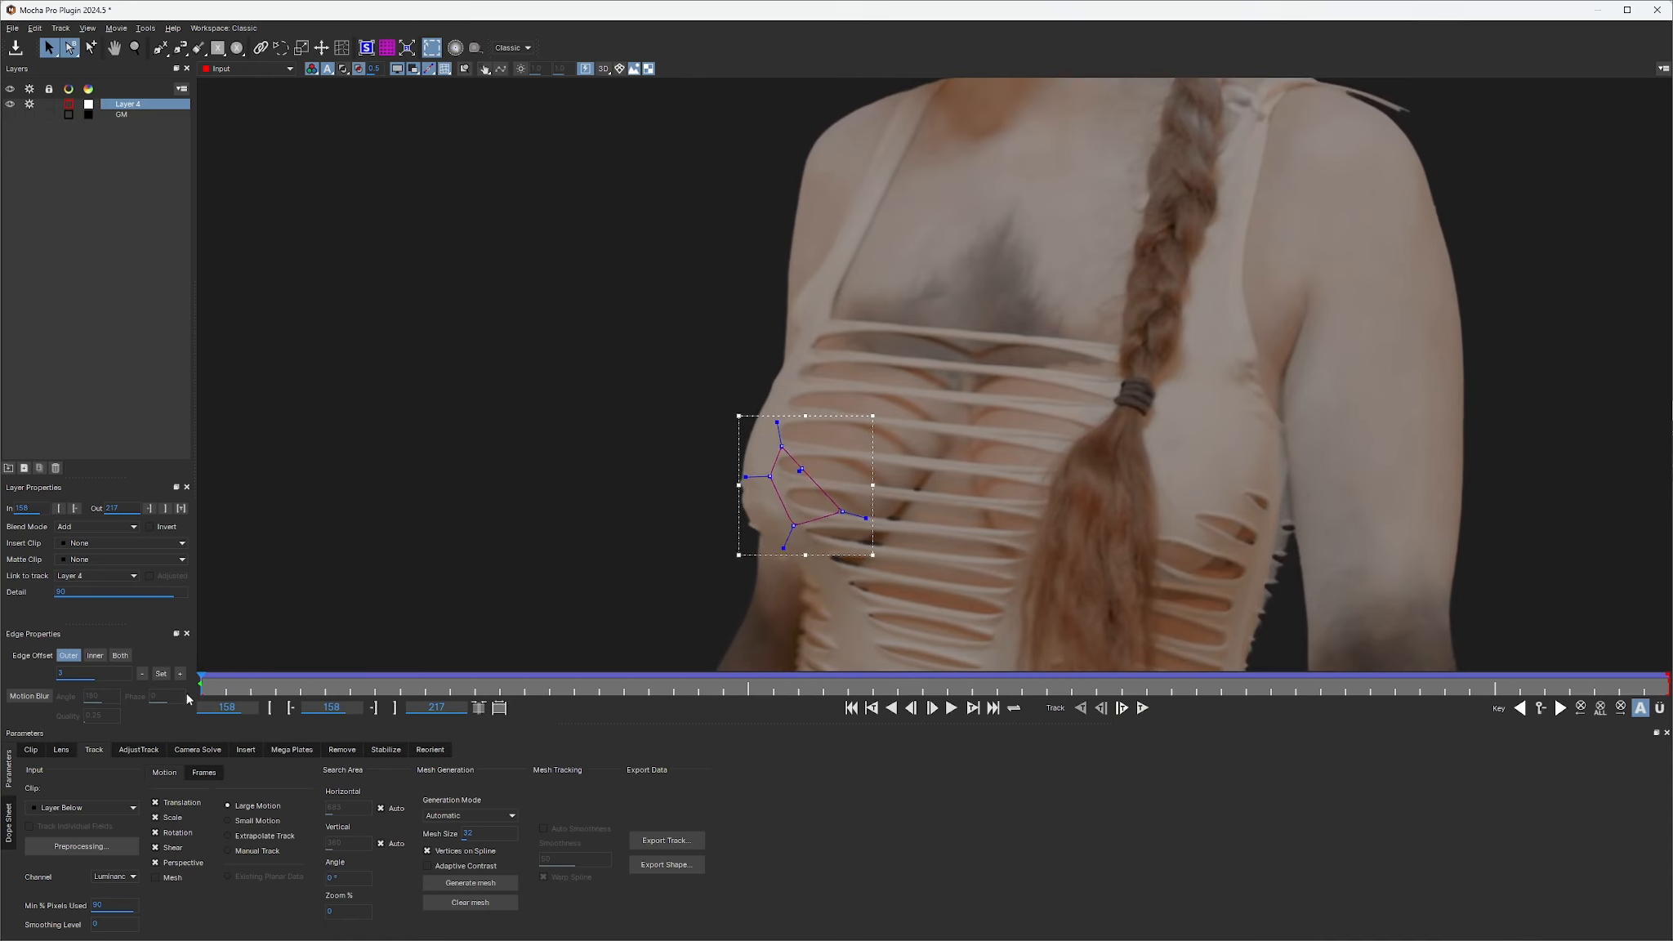
# Turn off tracking processing for Layer 4
pyautogui.click(30, 104)
pyautogui.click(30, 106)
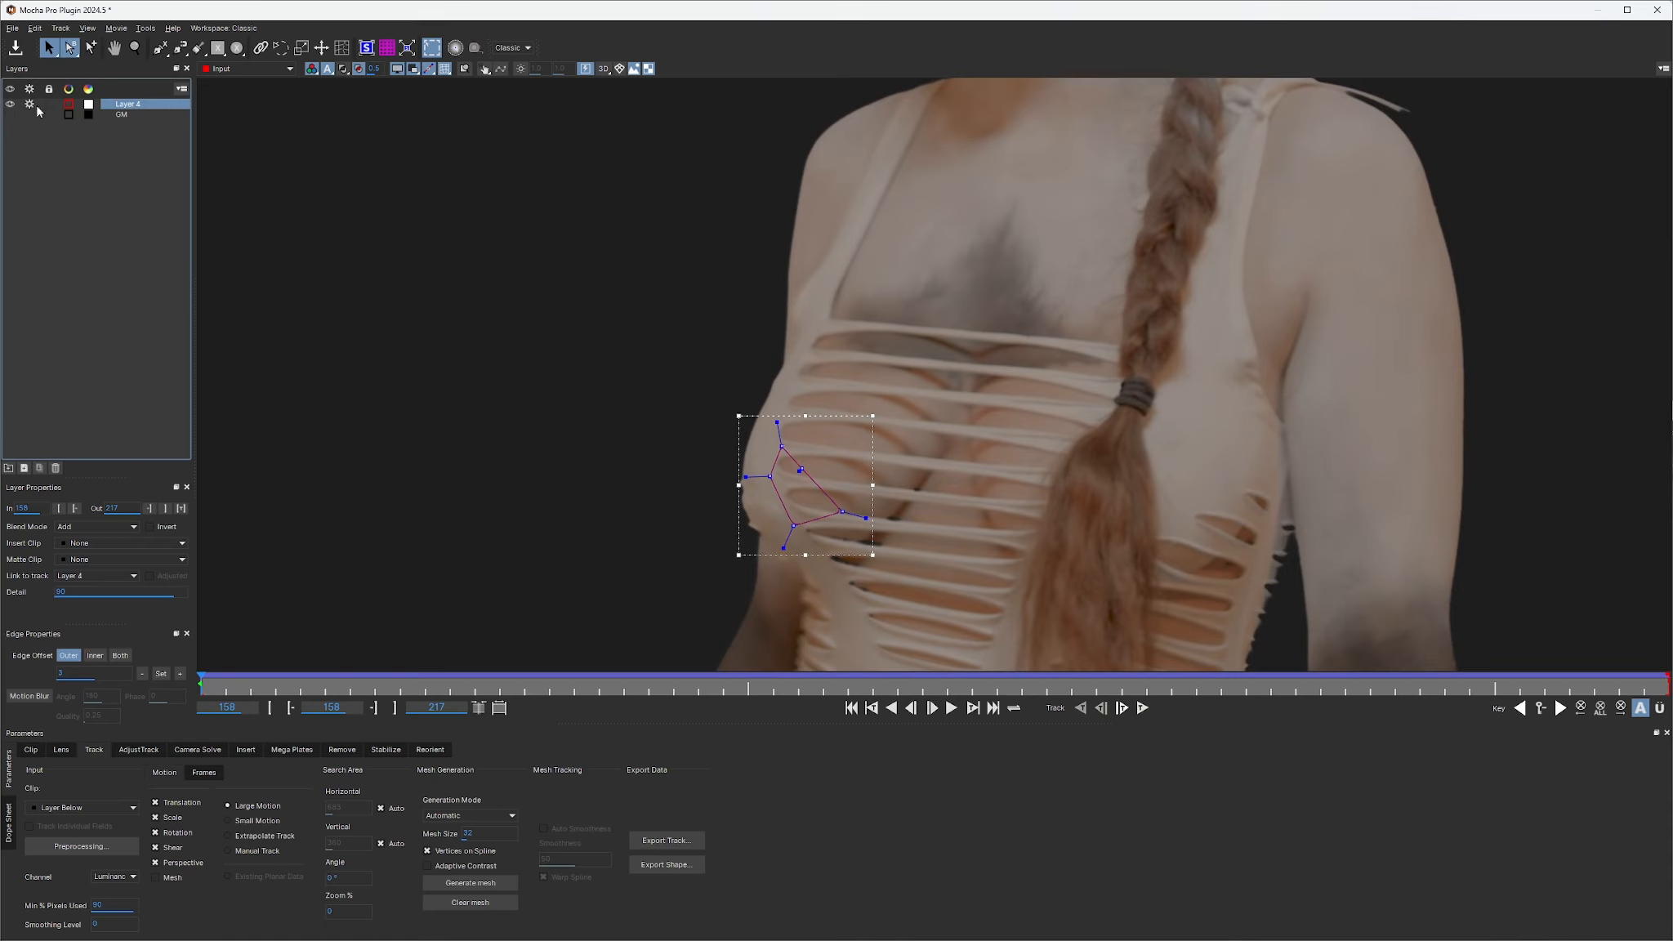
pyautogui.click(30, 105)
# Set both the spline colour and the matte colour of Layer 4 to lime green, #aaff00
pyautogui.click(71, 104)
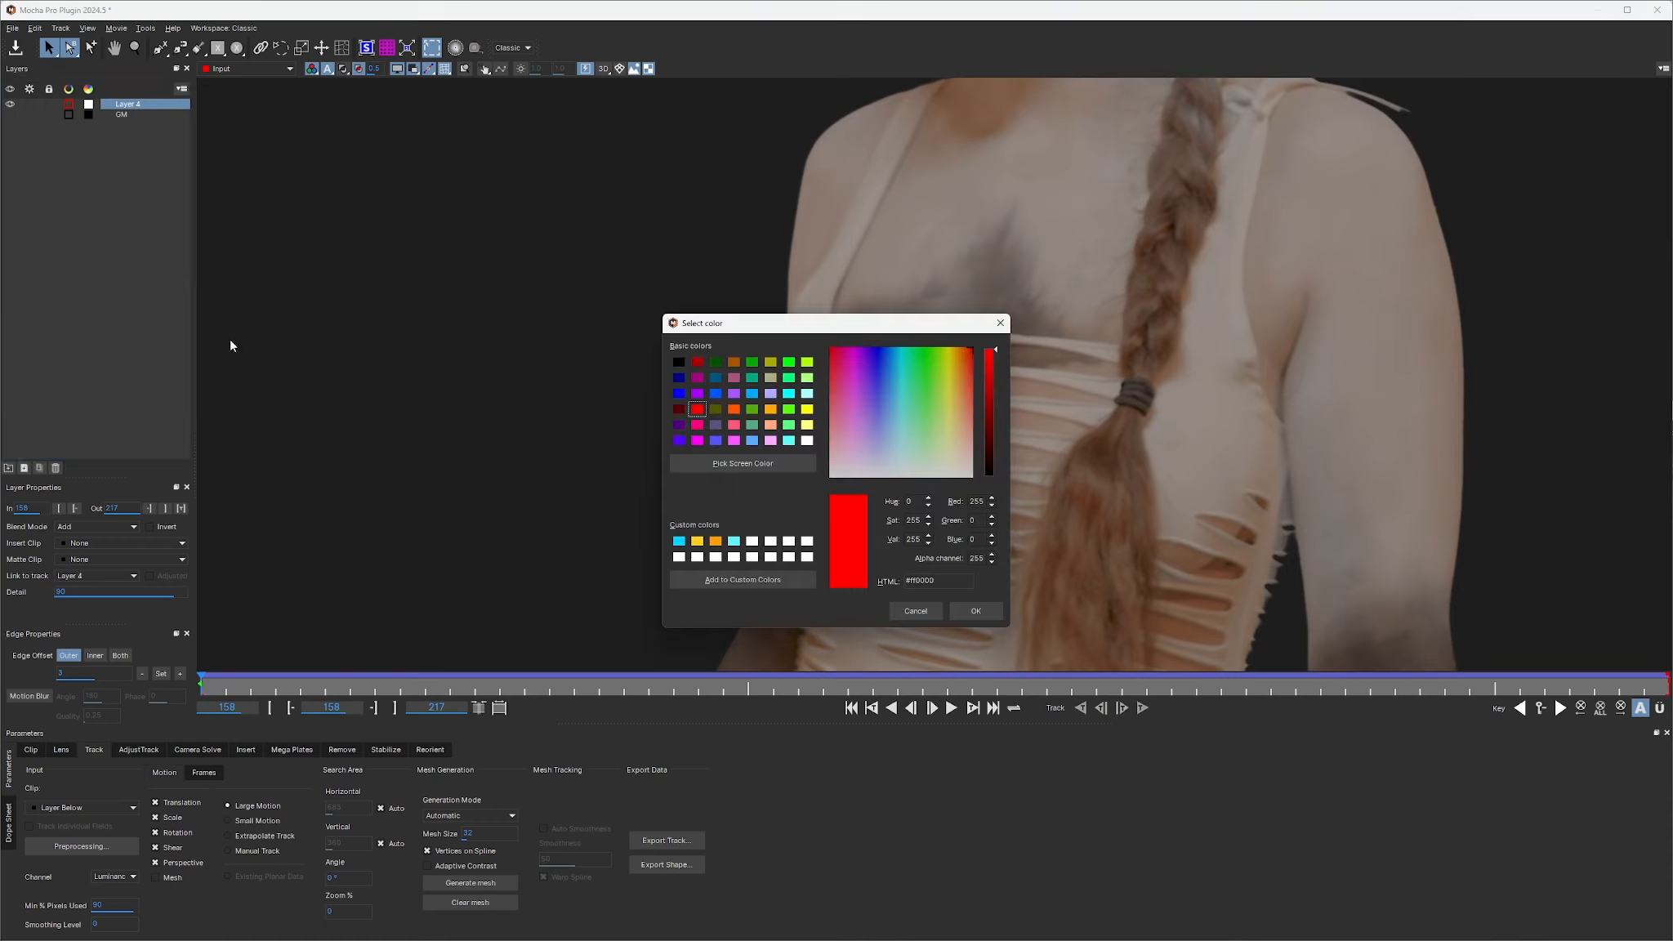
pyautogui.click(807, 362)
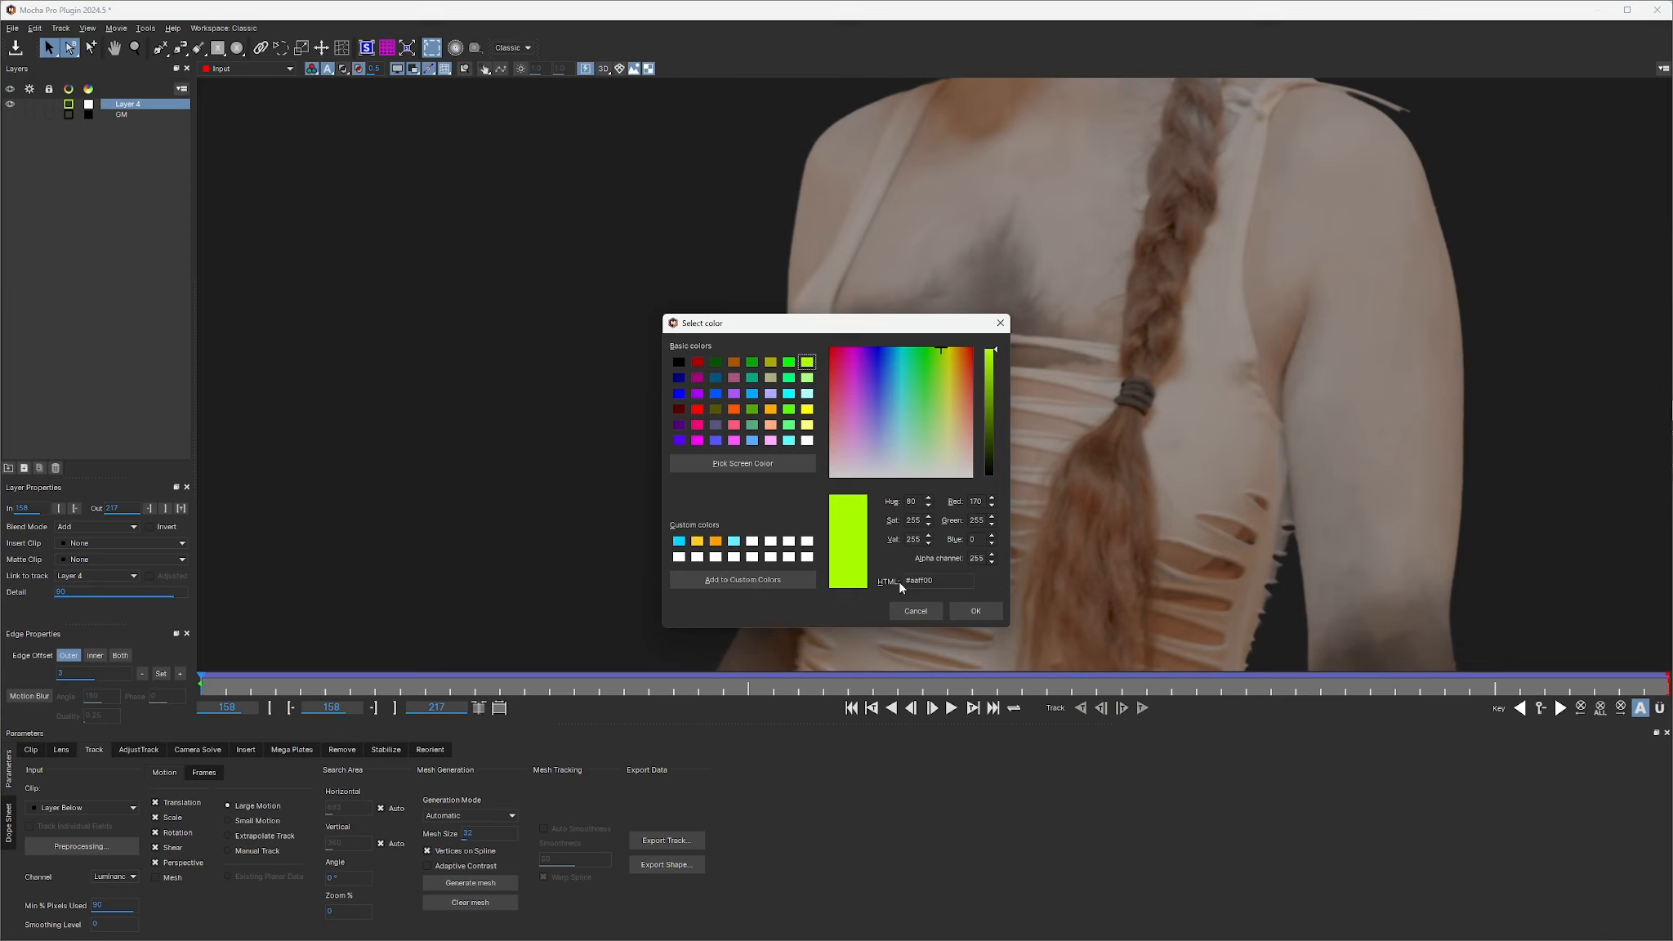
pyautogui.click(974, 612)
pyautogui.click(88, 103)
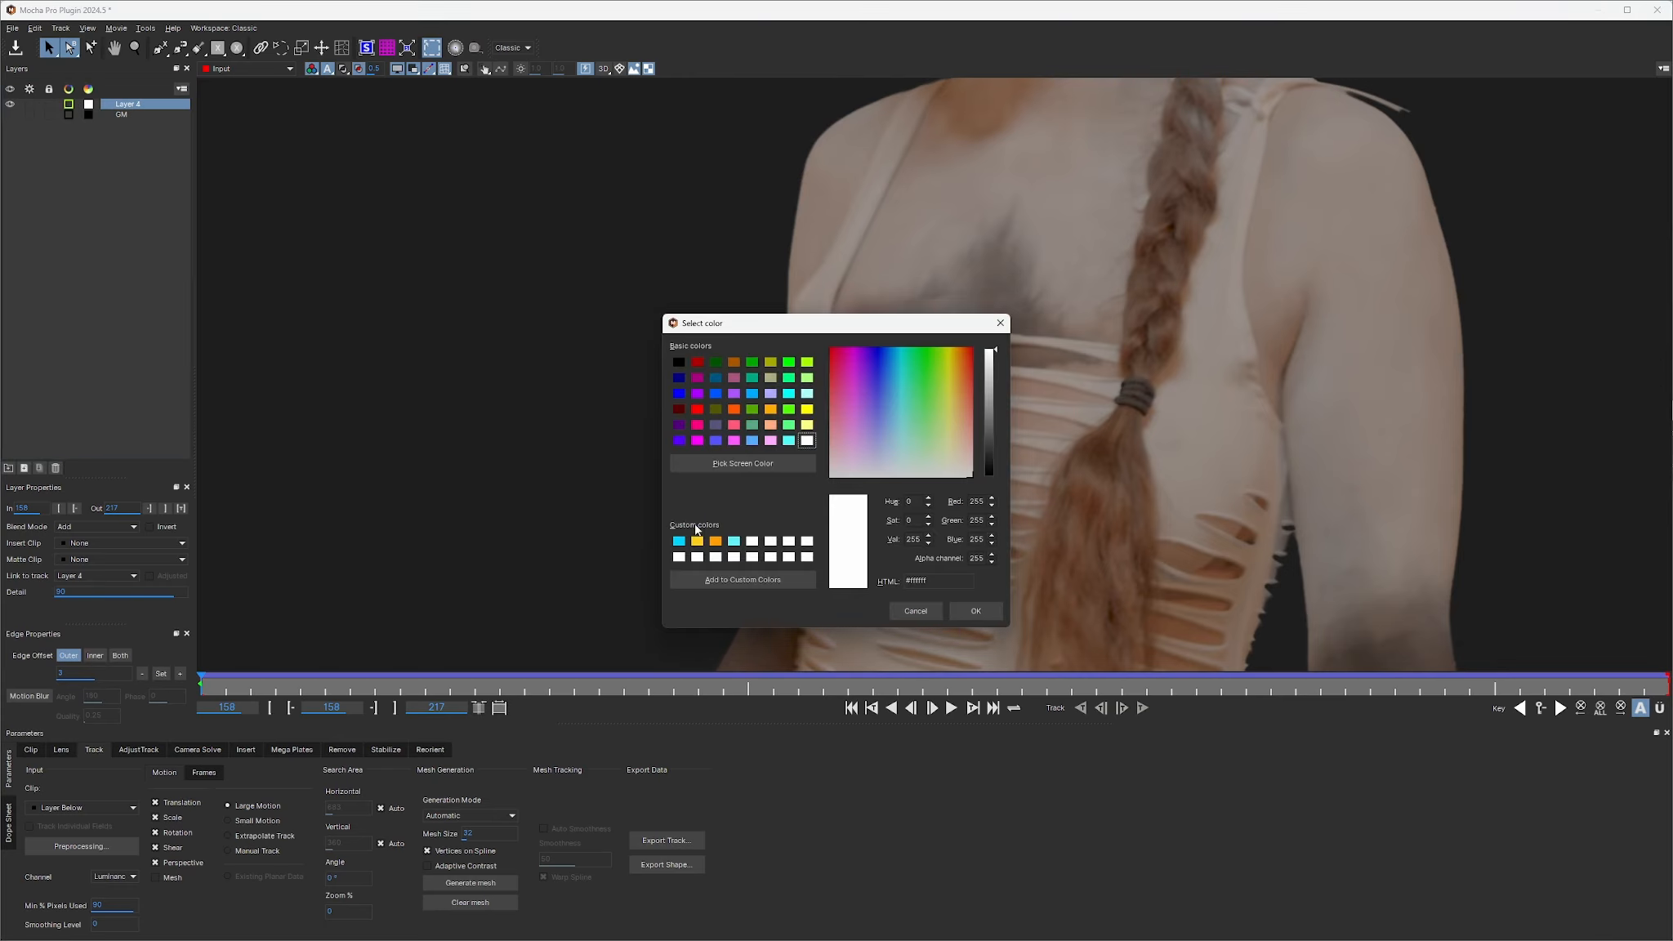
pyautogui.click(807, 363)
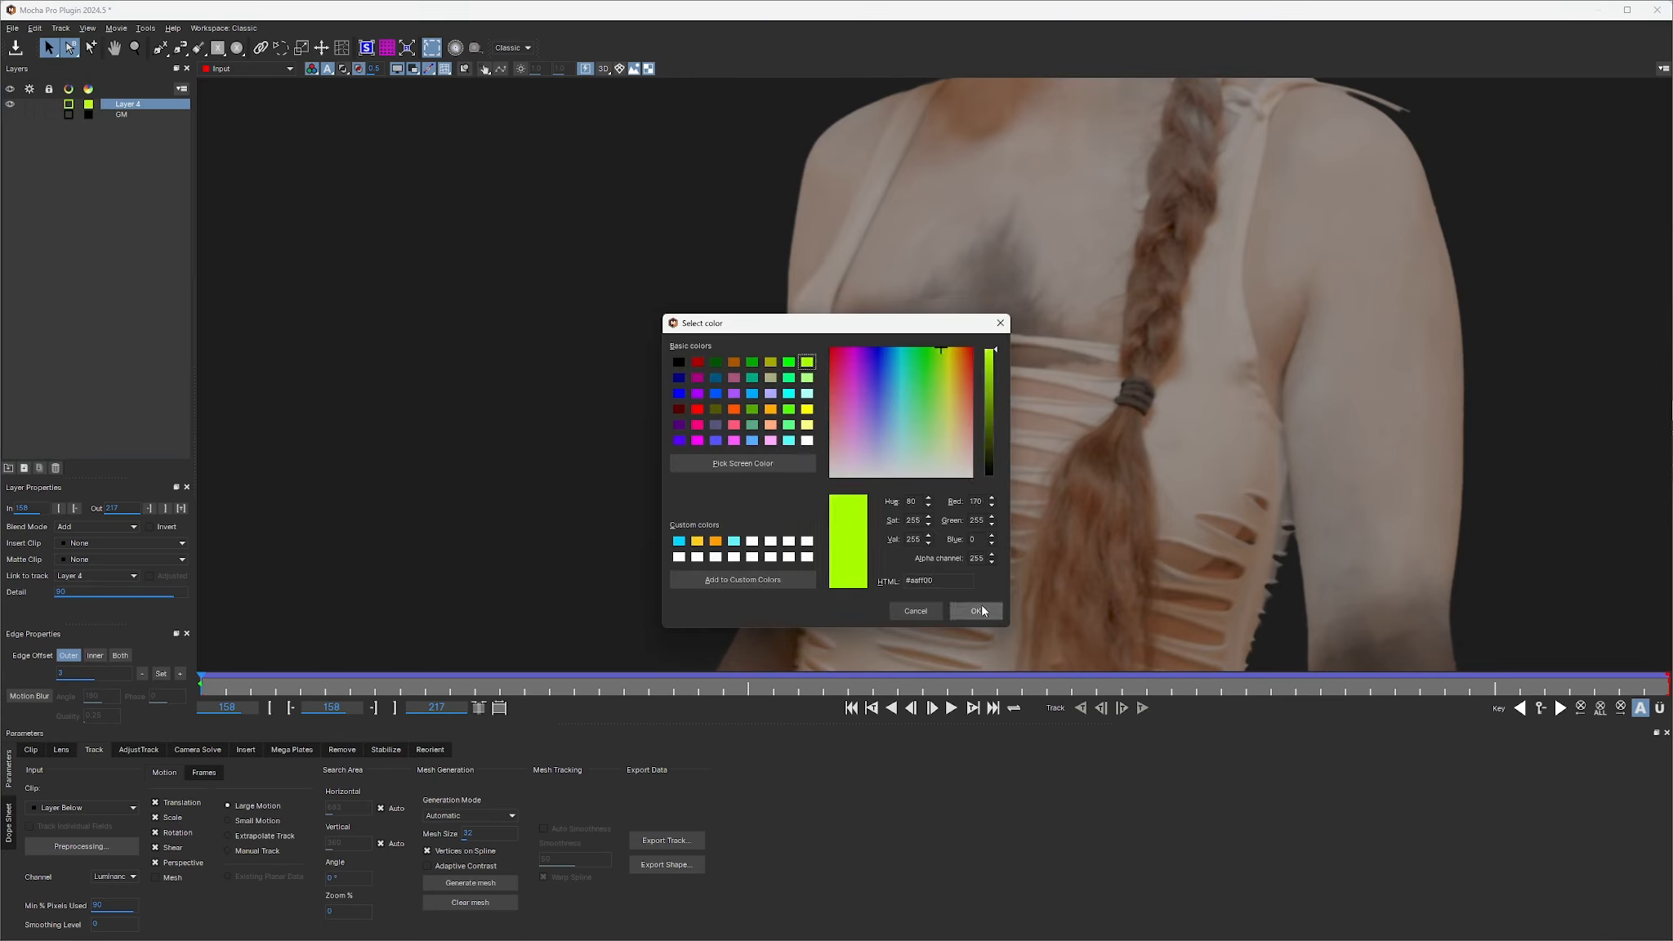
pyautogui.click(975, 612)
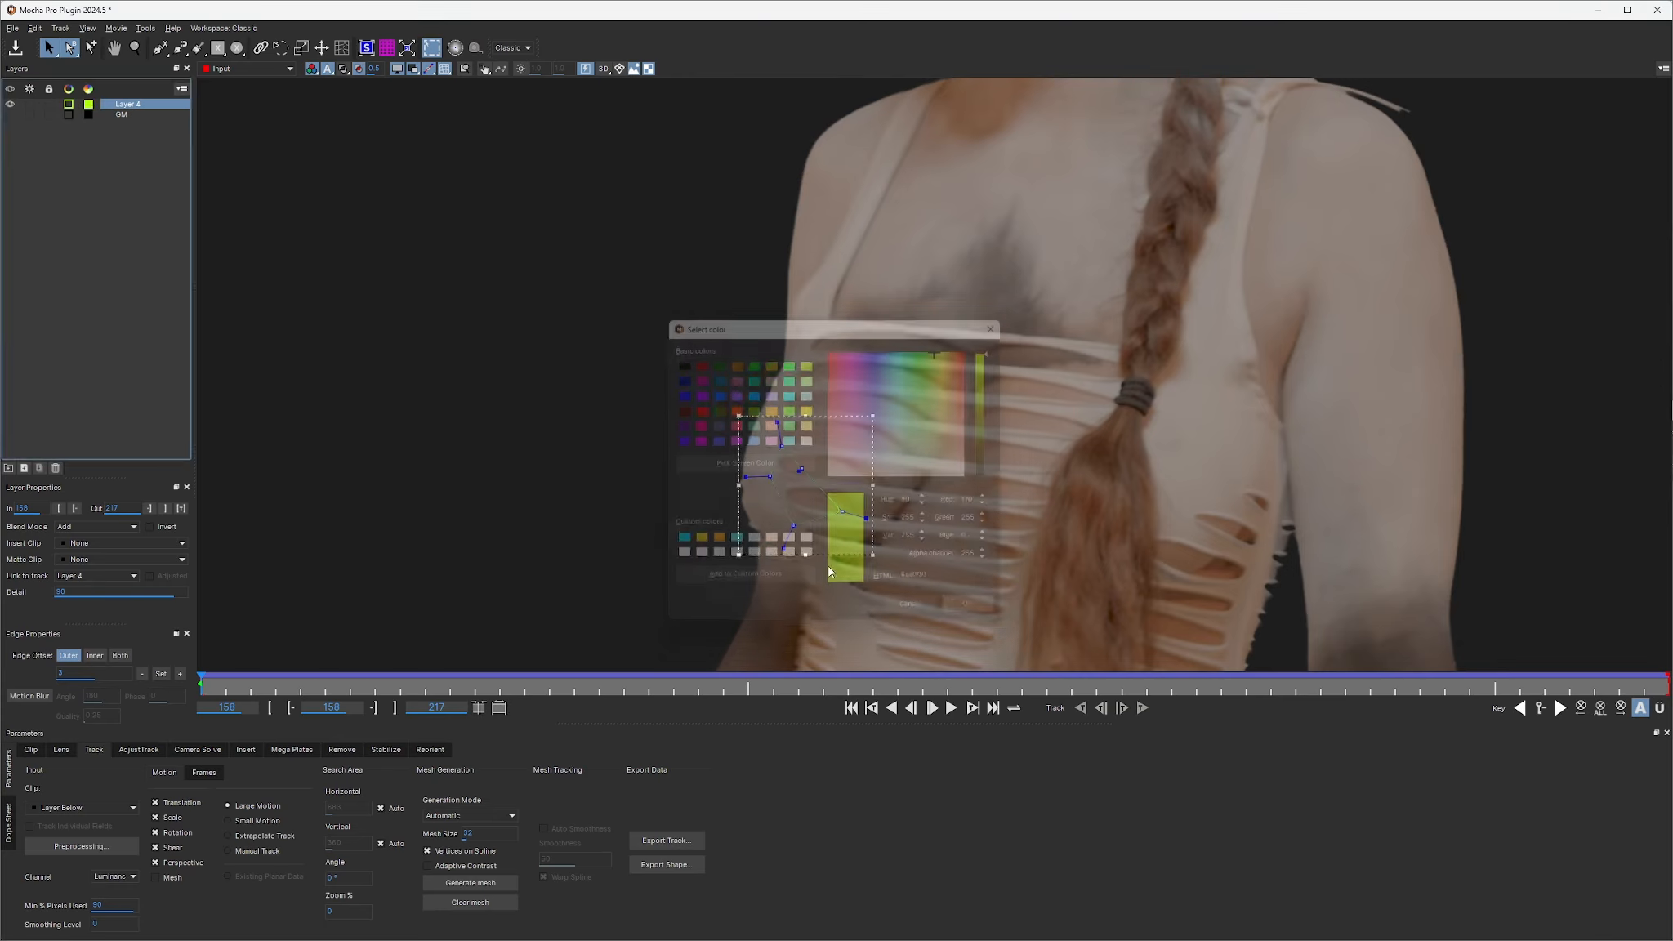
# Rename Layer 4 as "Trk -Chest"
pyautogui.doubleClick(127, 104)
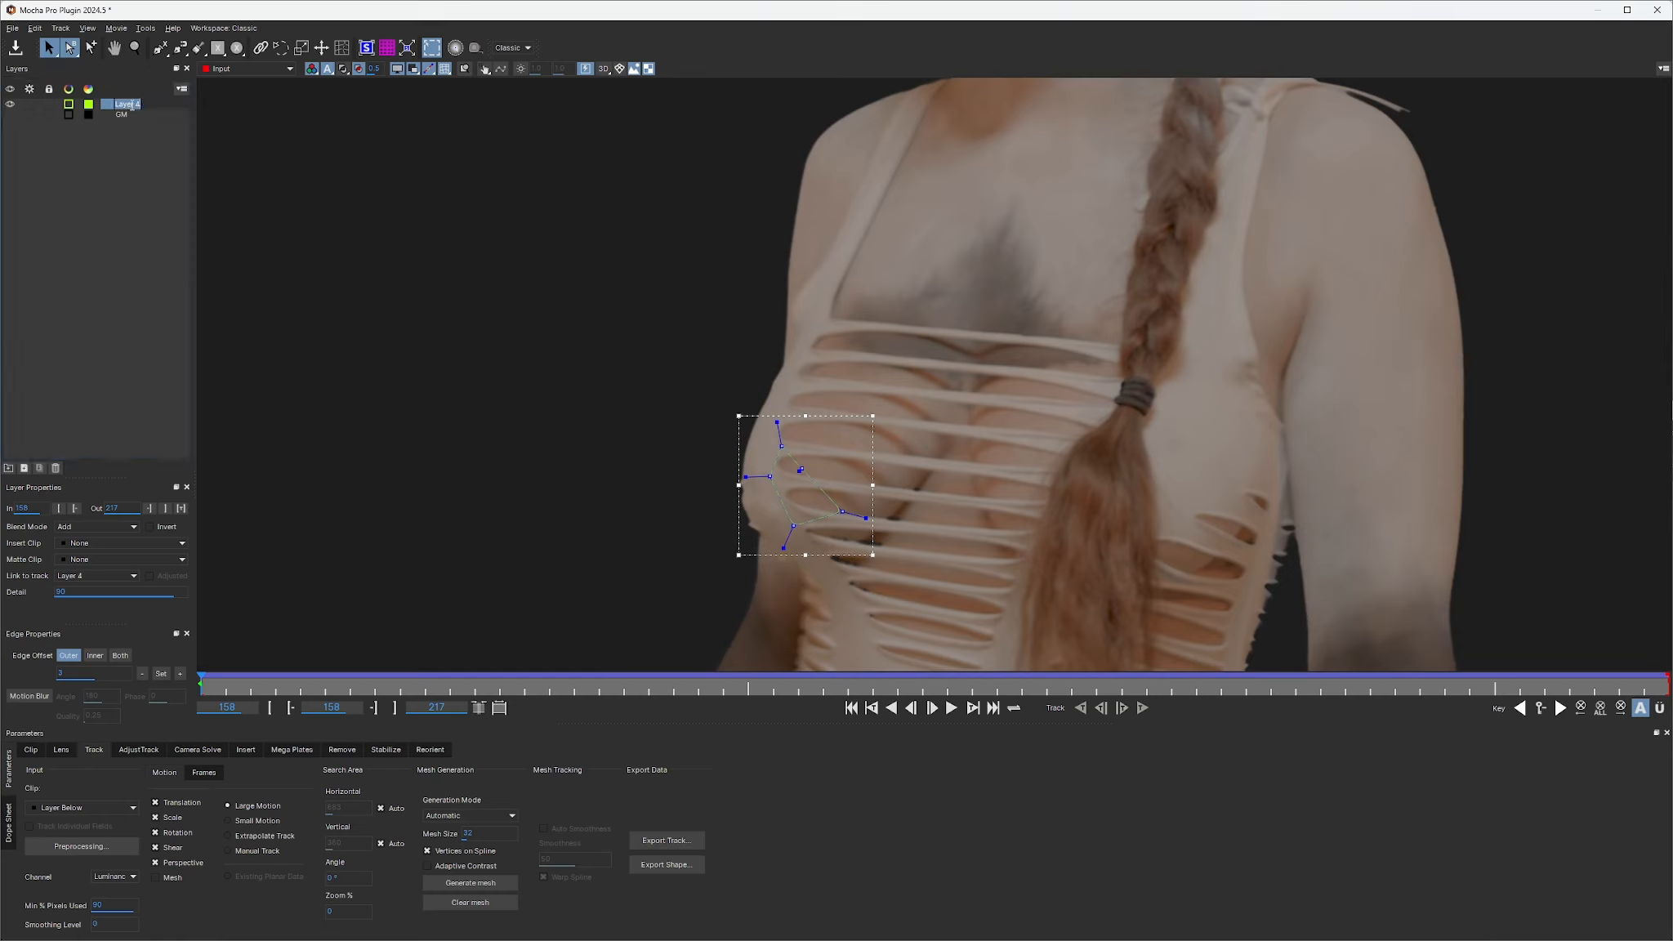
pyautogui.write('Trk -Chest')
pyautogui.press('Return')
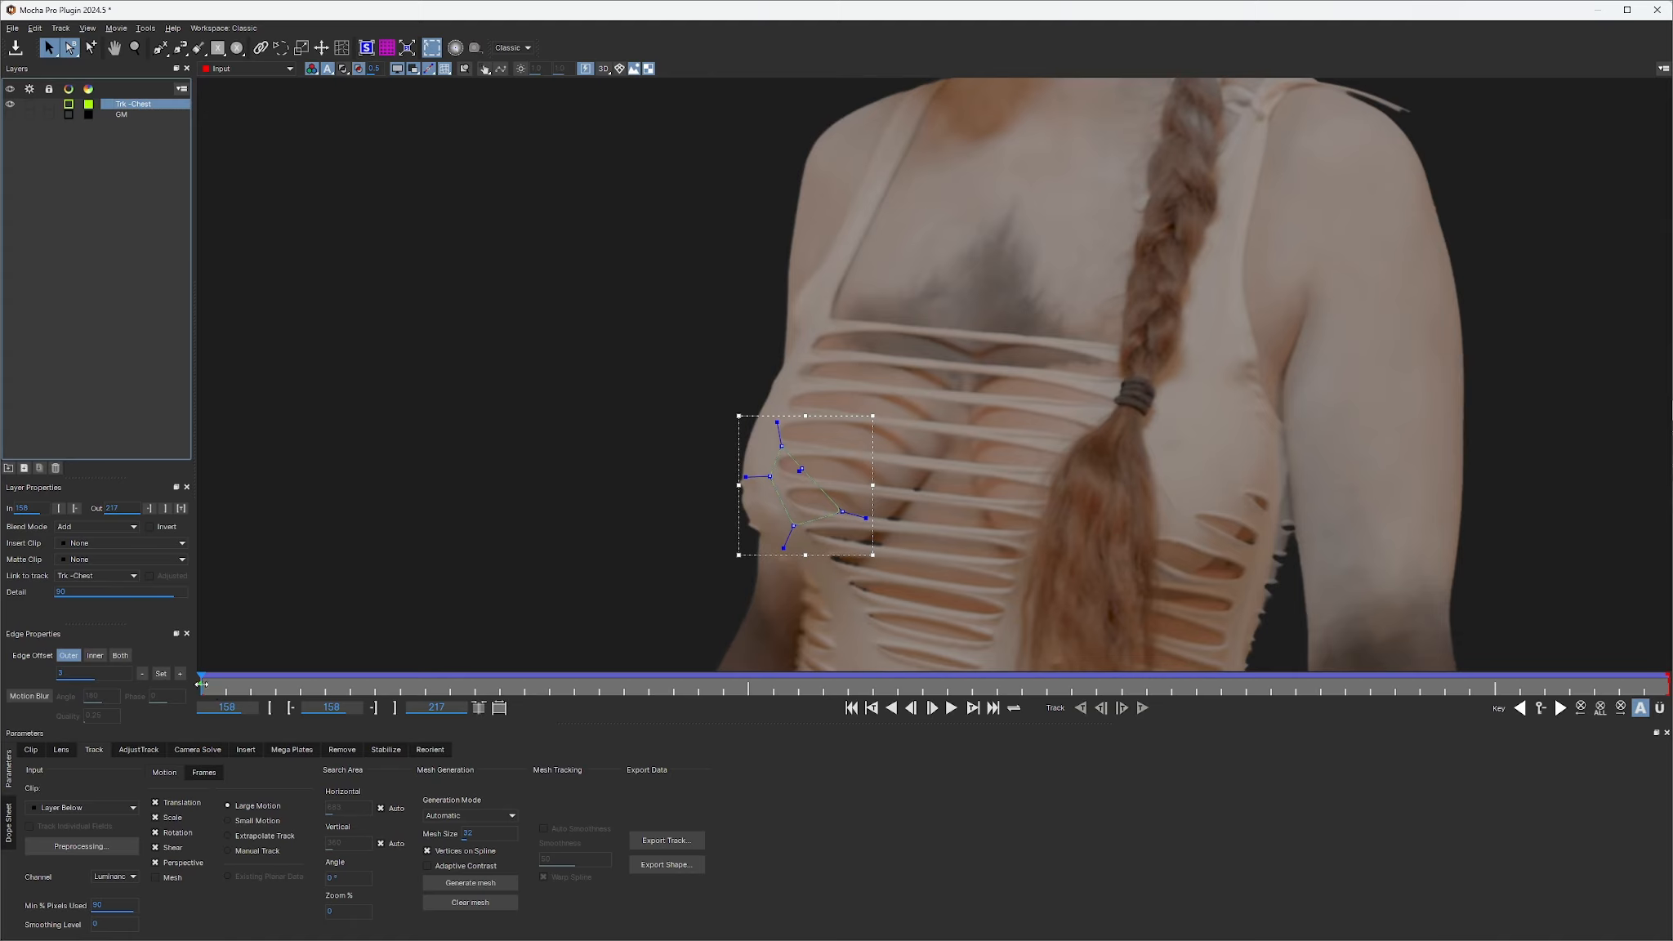
# Inspect the matte holes around the chest in the alpha view through to frame 217, and restore the colour view
pyautogui.moveTo(201, 684); pyautogui.dragTo(303, 669)
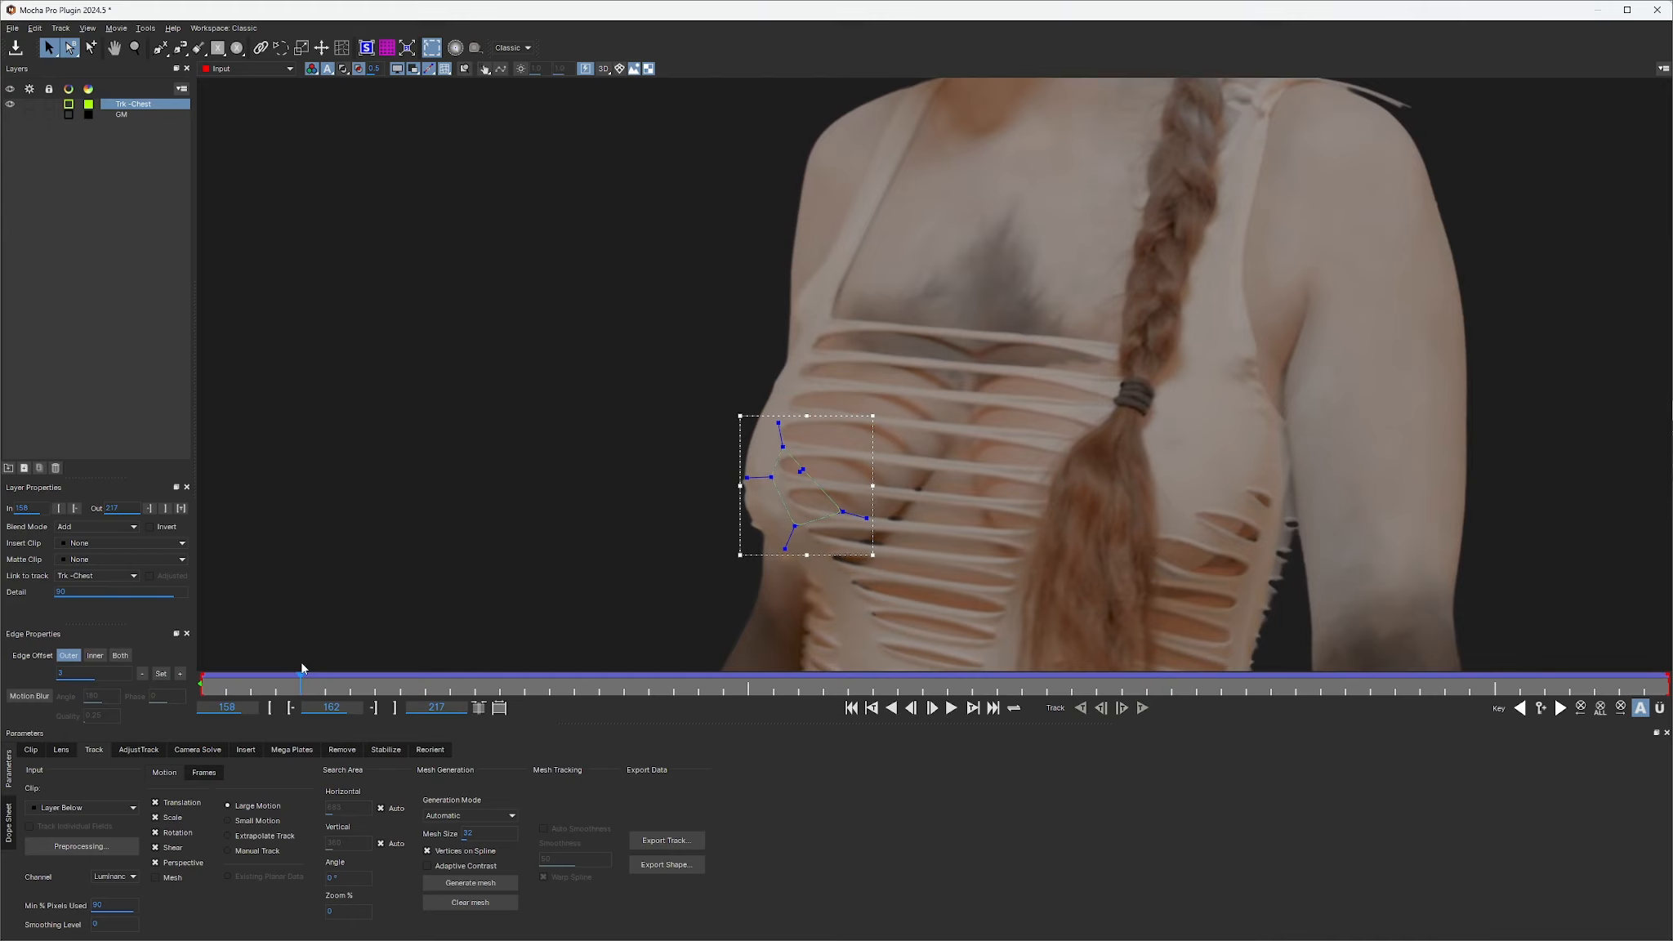
pyautogui.click(311, 69)
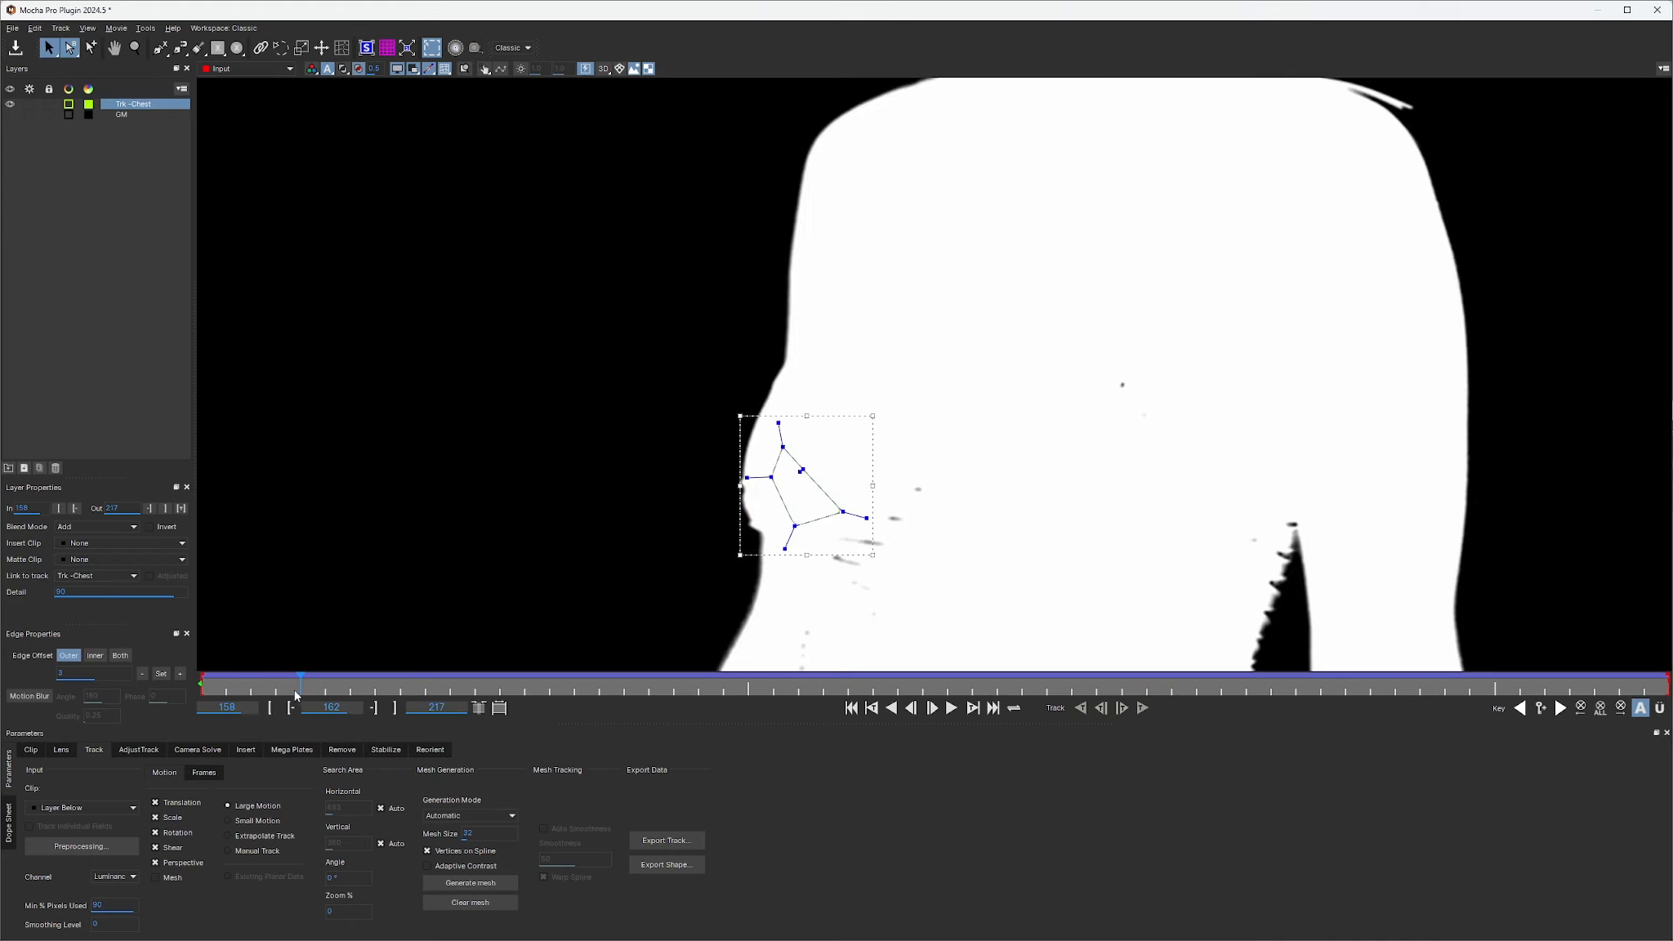
pyautogui.moveTo(300, 690); pyautogui.dragTo(1296, 706)
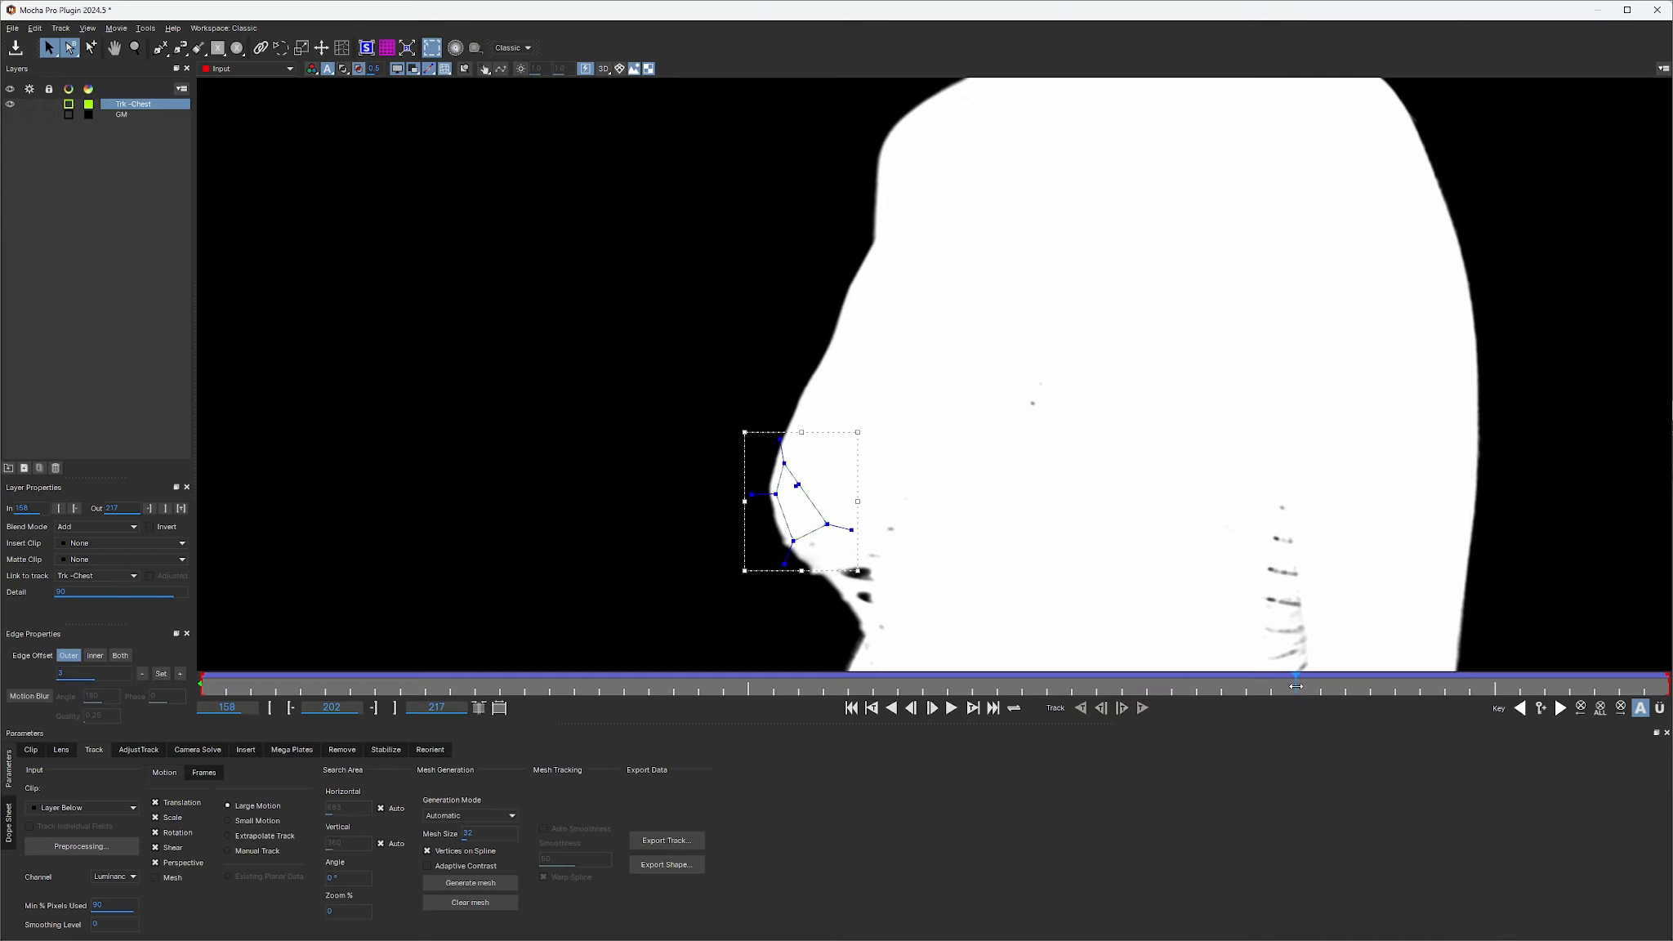
pyautogui.moveTo(1296, 686); pyautogui.dragTo(1669, 686)
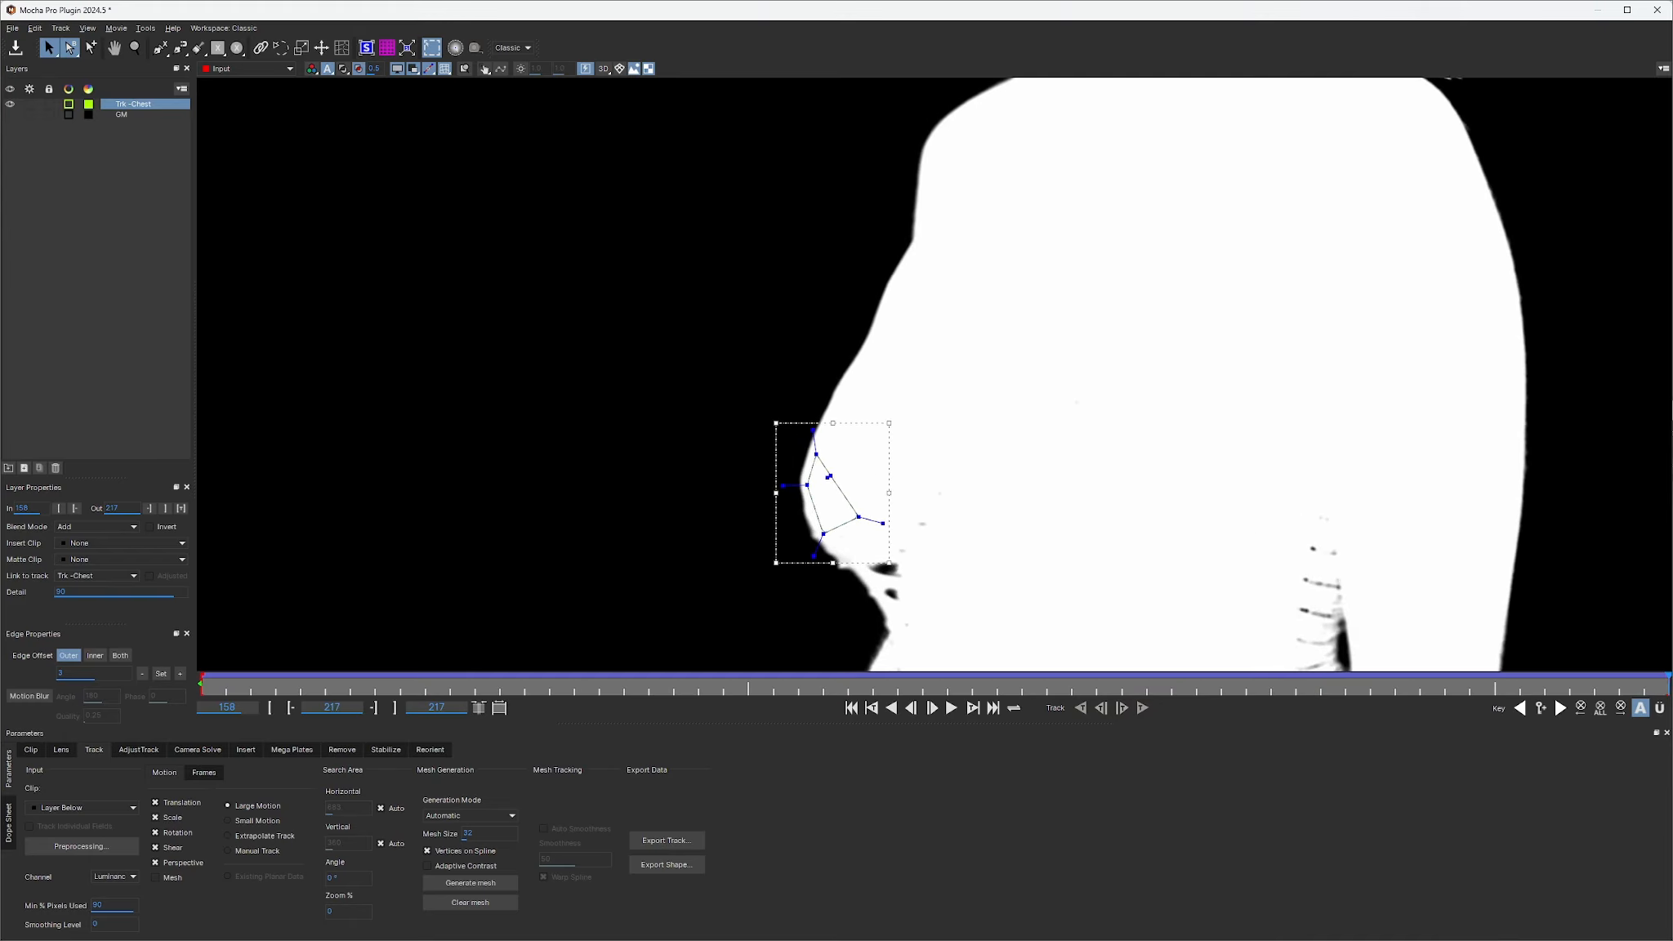
pyautogui.click(311, 70)
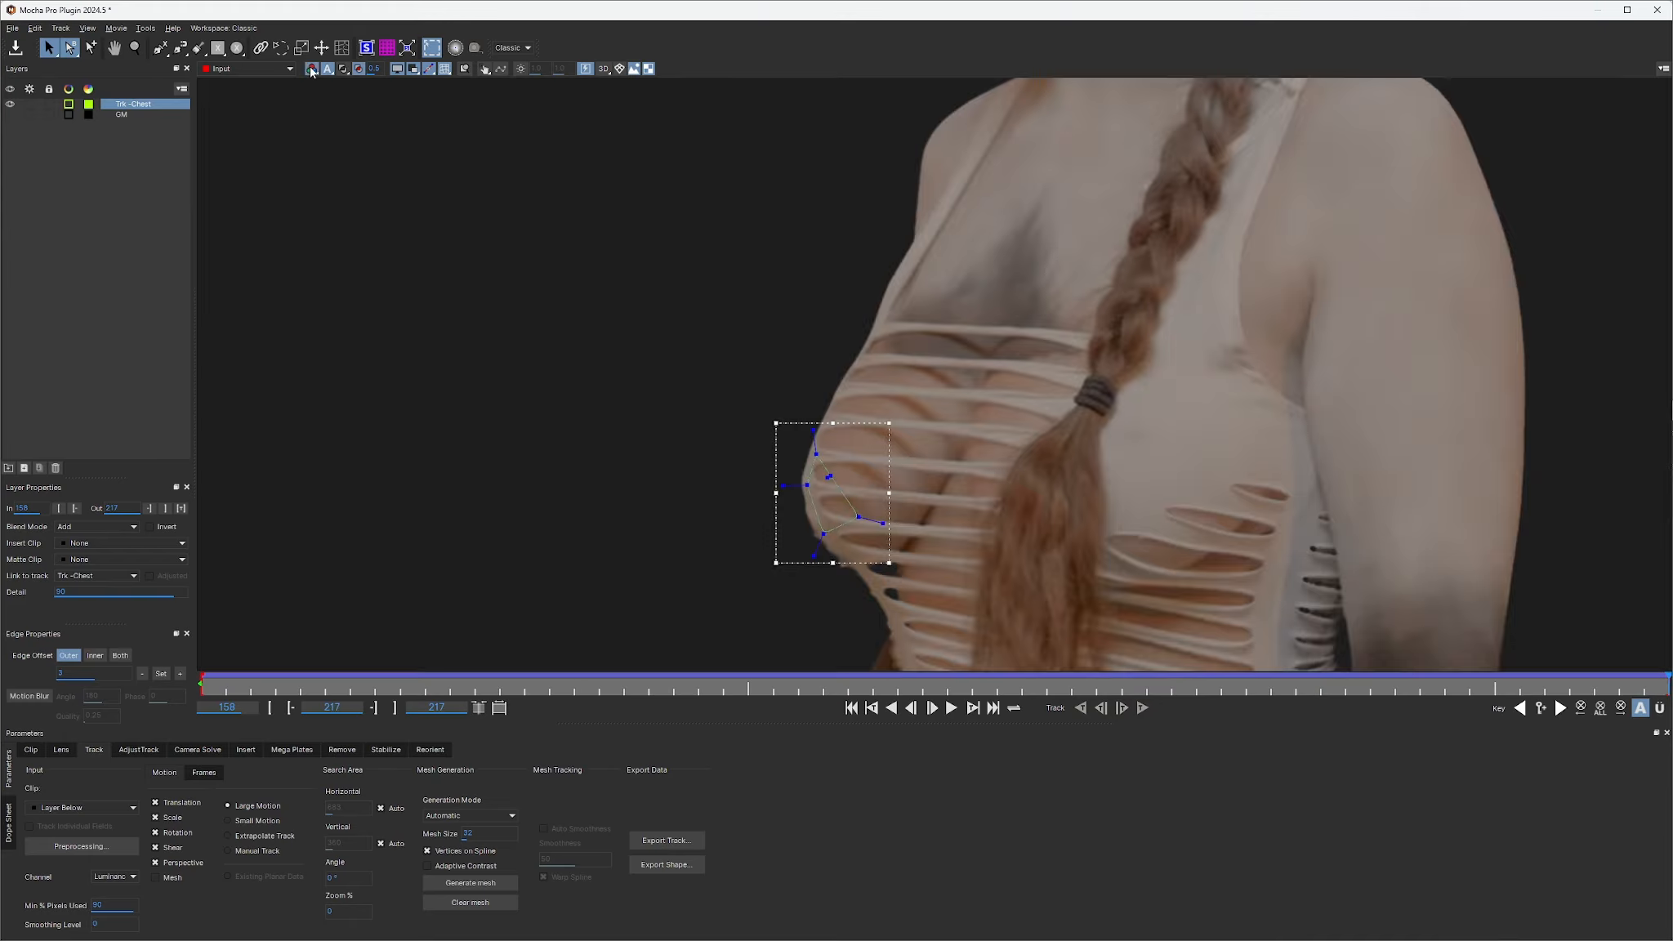
# Draw a closed 12-point X-spline around the torn chest area at frame 217 and soften the curve at all its points
pyautogui.click(161, 49)
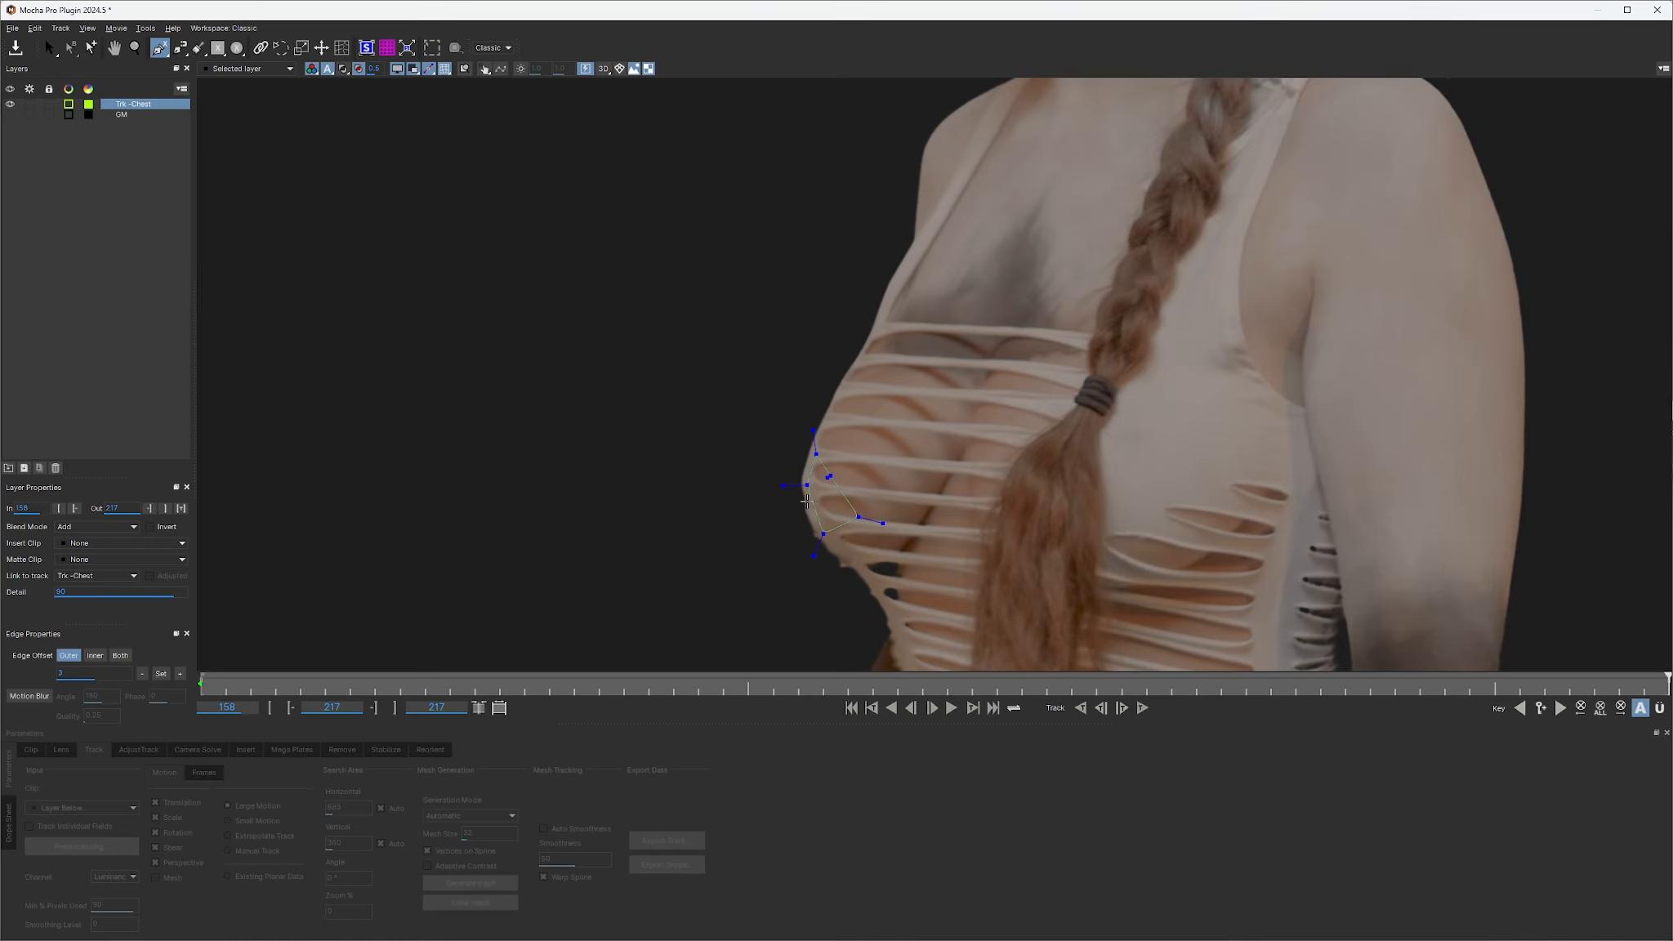
pyautogui.click(808, 502)
pyautogui.moveTo(823, 537); pyautogui.dragTo(835, 553)
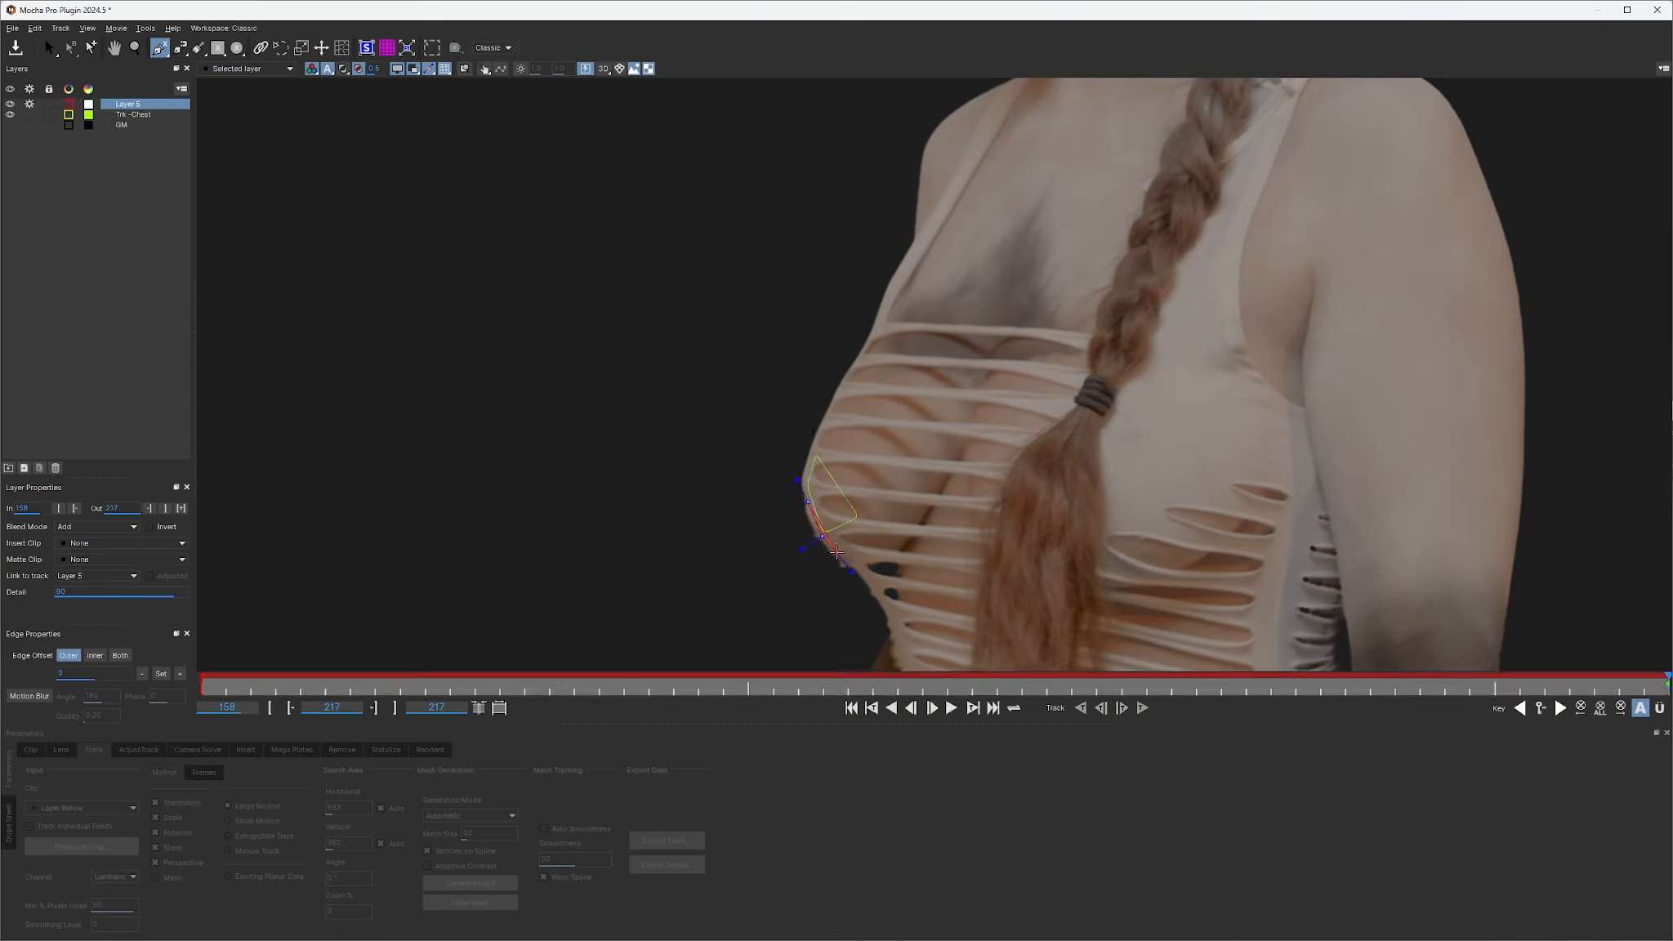
pyautogui.click(840, 556)
pyautogui.click(861, 566)
pyautogui.click(886, 559)
pyautogui.click(910, 547)
pyautogui.click(938, 506)
pyautogui.click(980, 426)
pyautogui.click(962, 344)
pyautogui.click(907, 332)
pyautogui.click(856, 365)
pyautogui.click(812, 448)
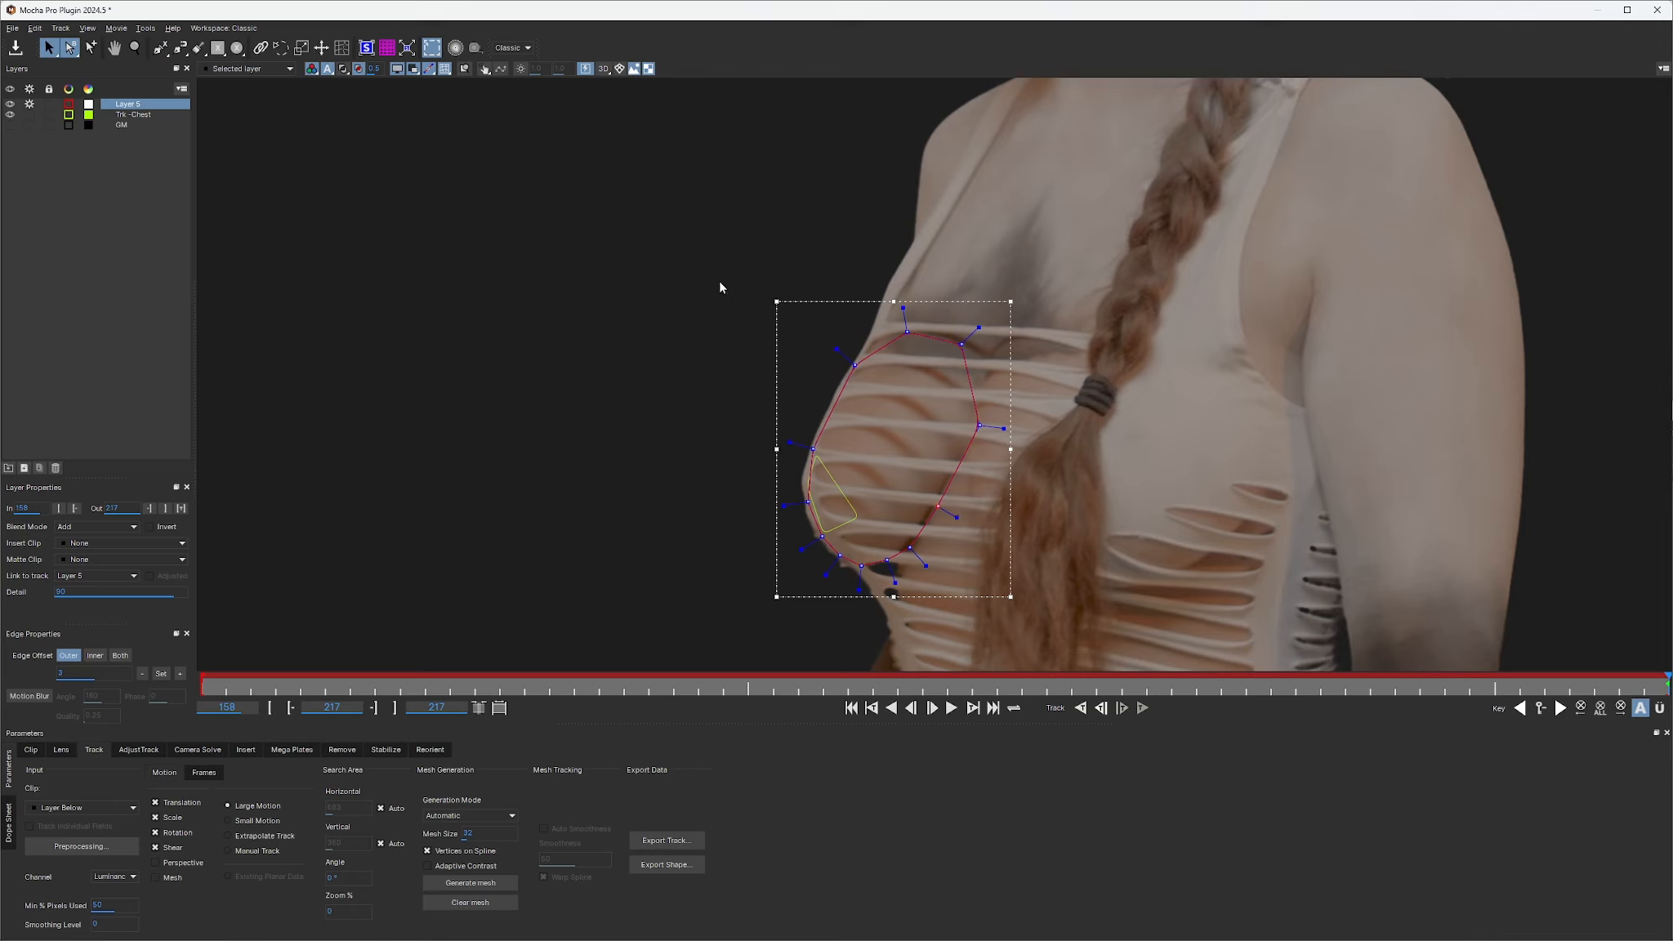
pyautogui.moveTo(720, 283); pyautogui.dragTo(1033, 610)
pyautogui.moveTo(925, 565); pyautogui.dragTo(920, 564)
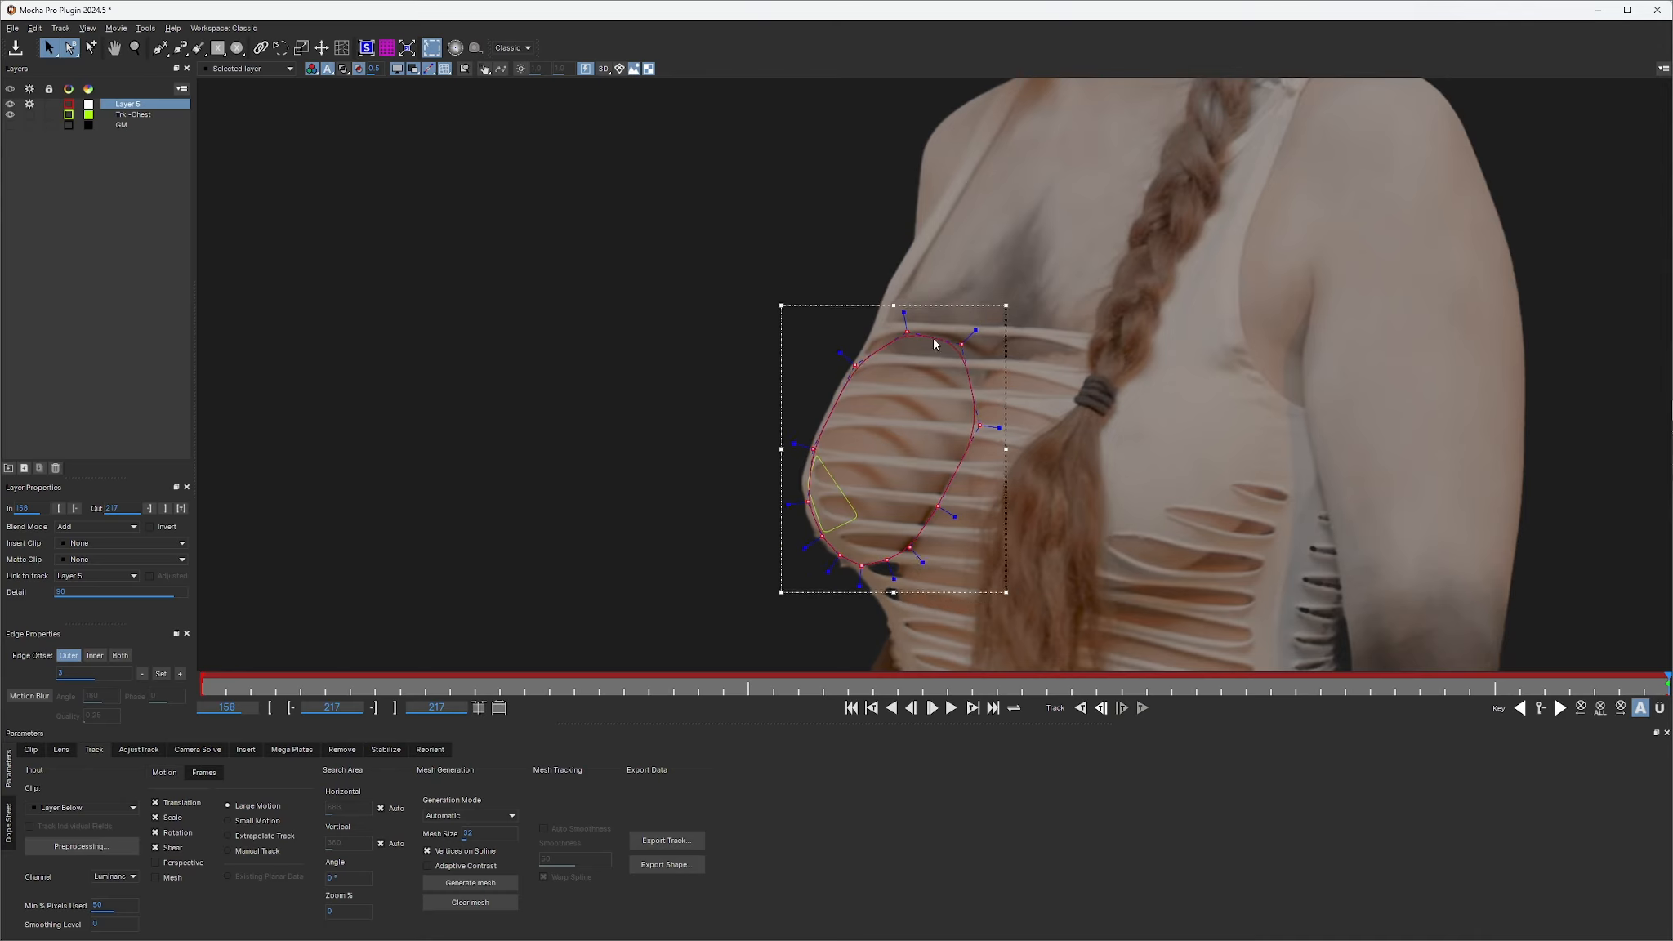
# Link Layer 5 to the Trk -Chest track
pyautogui.click(88, 218)
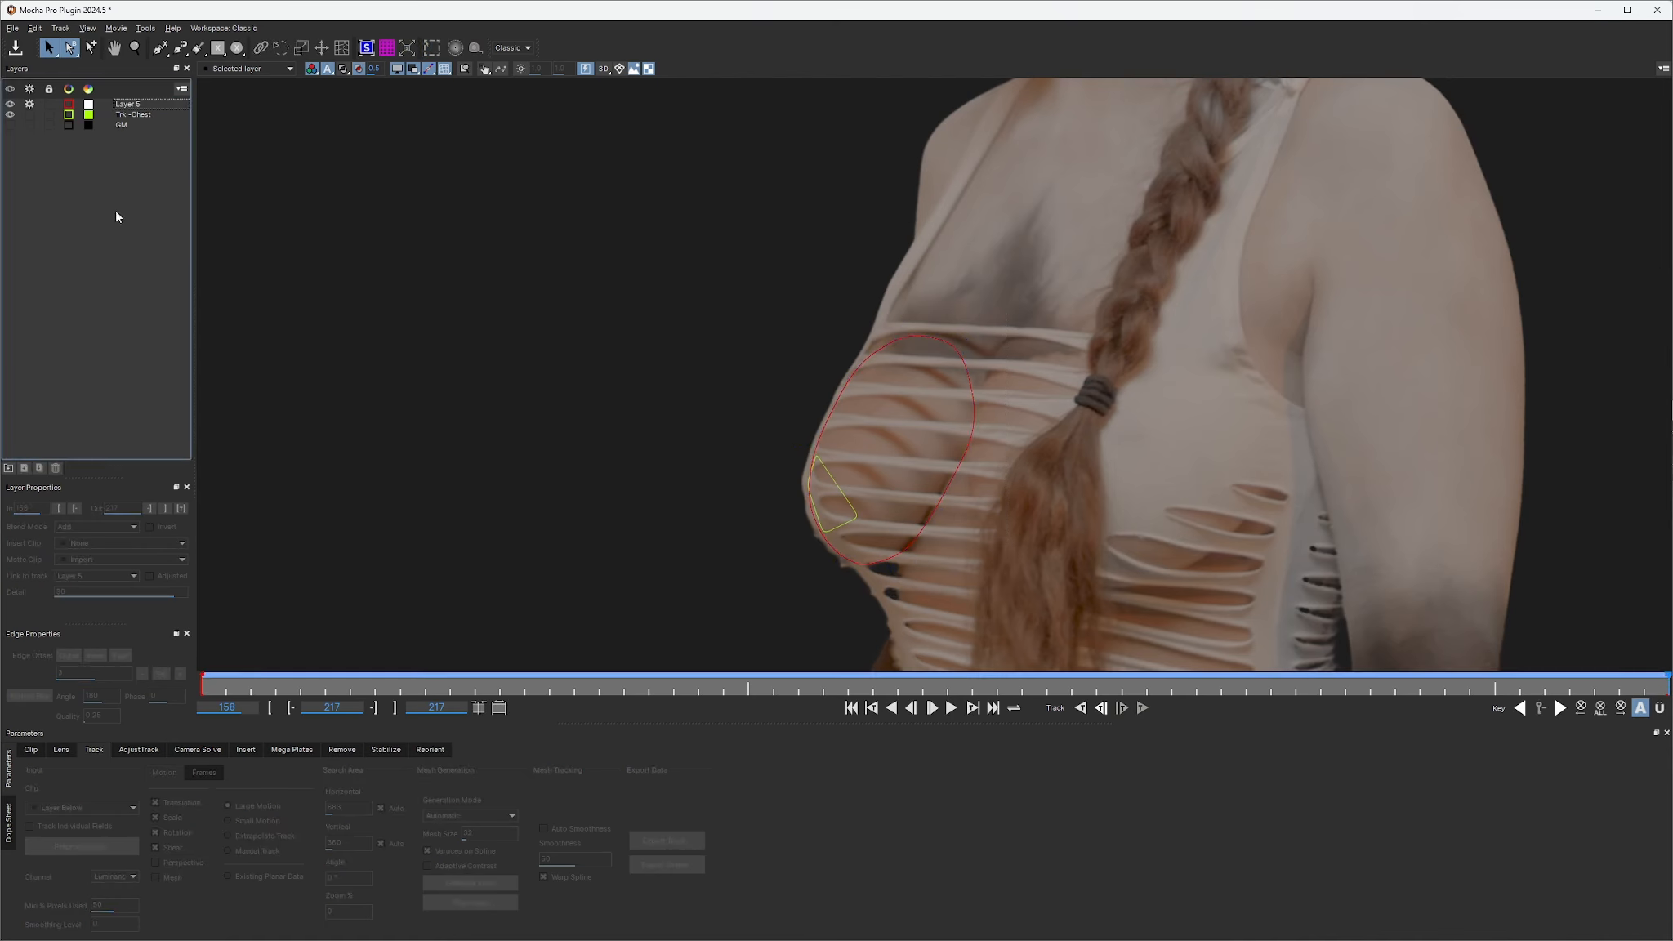
pyautogui.click(131, 106)
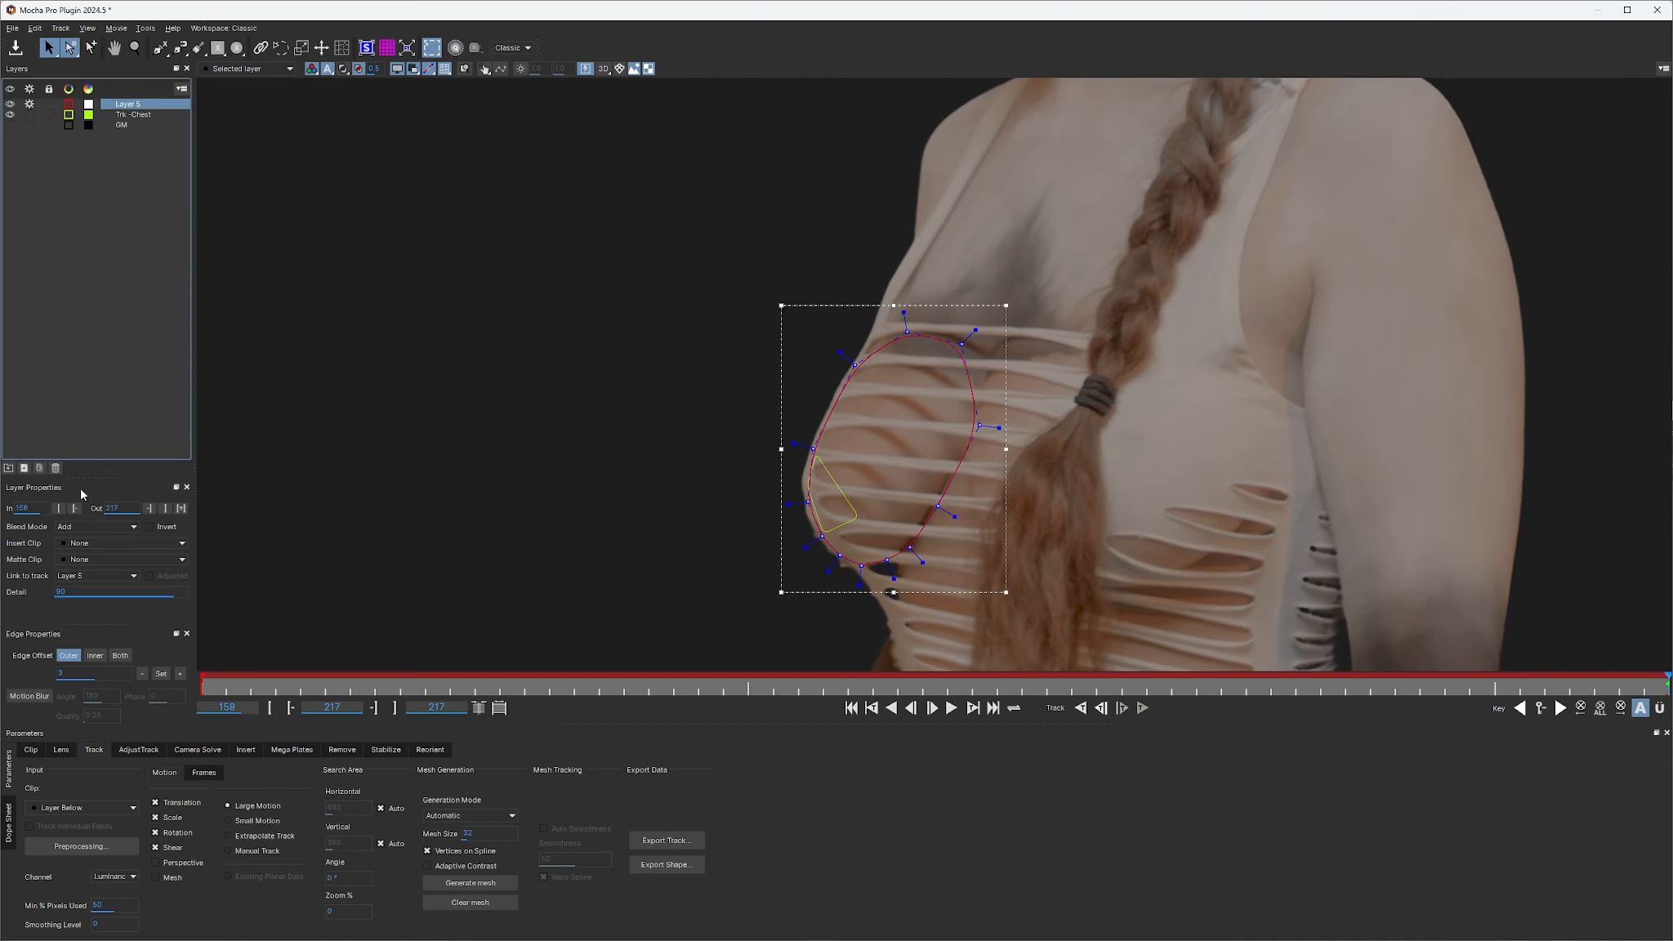
pyautogui.click(90, 578)
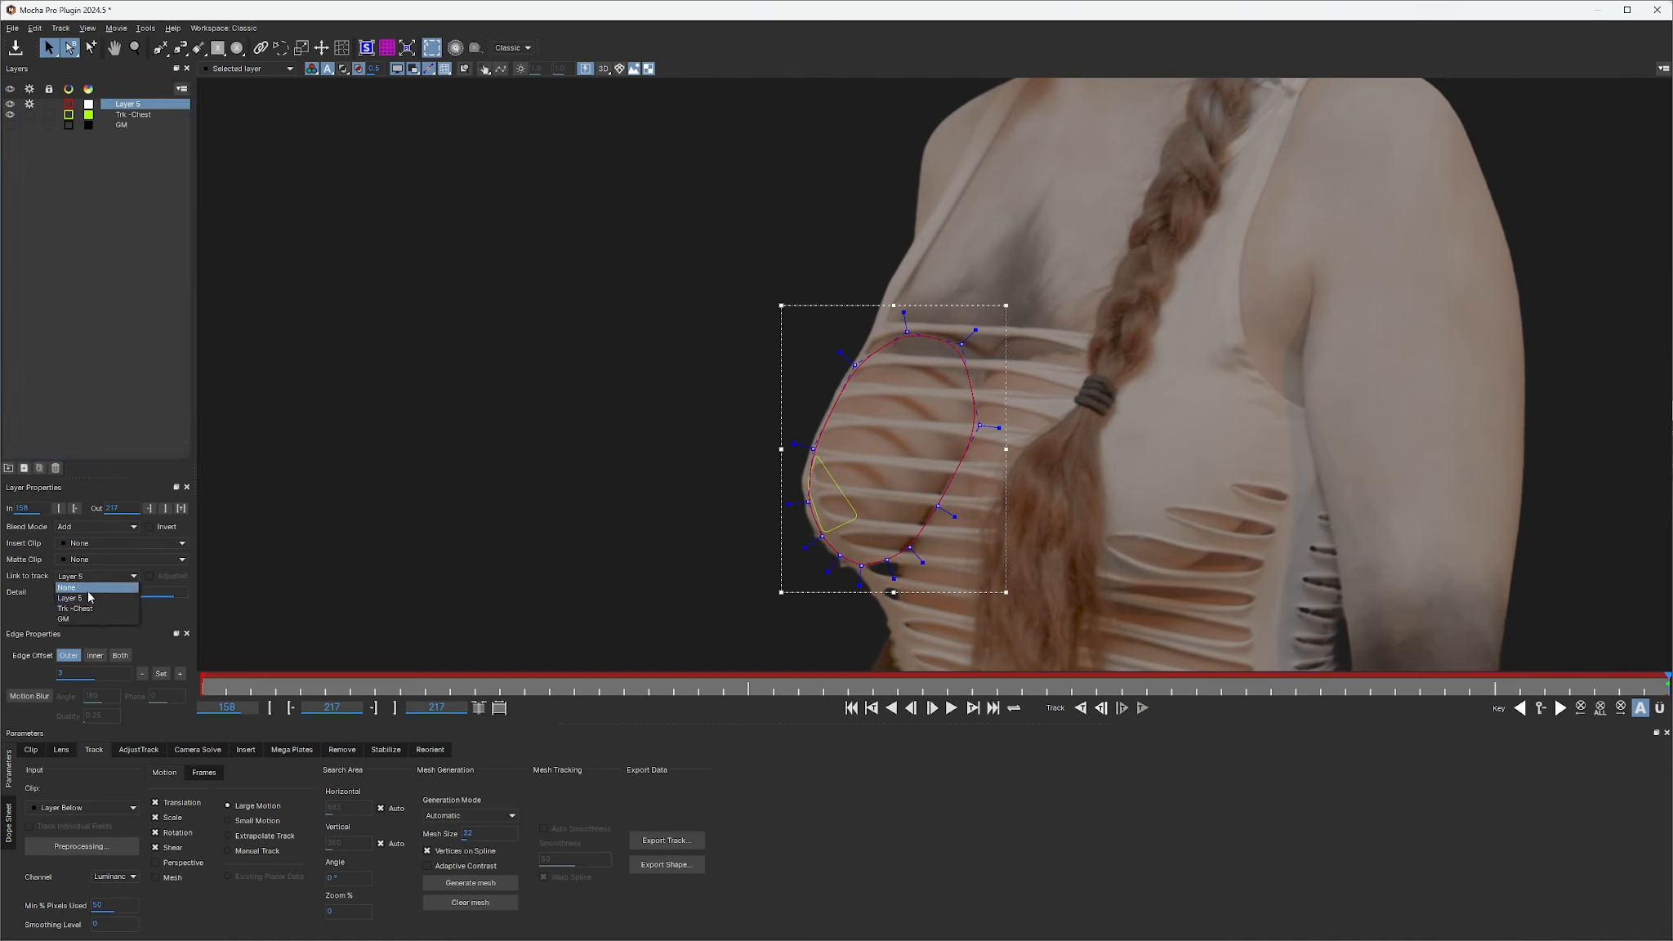
pyautogui.click(82, 609)
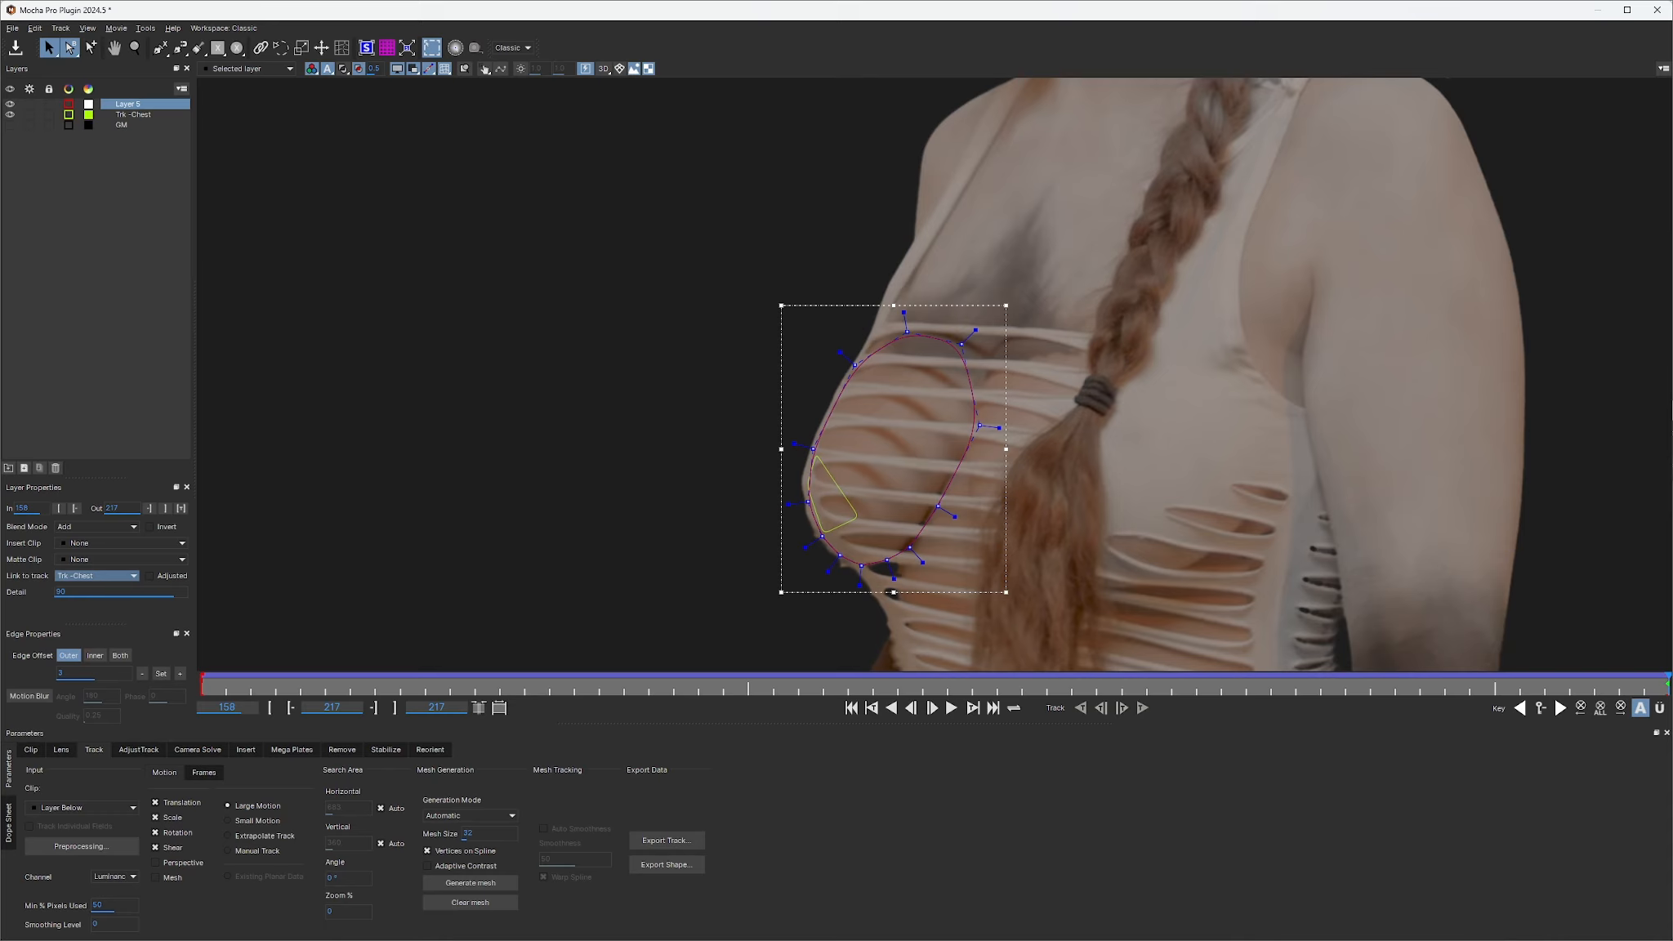
# Keyframe Layer 5's spline at frame 192, and move and widen it at frame 158 to fit the chest's outer edge
pyautogui.moveTo(1665, 685); pyautogui.dragTo(1041, 729)
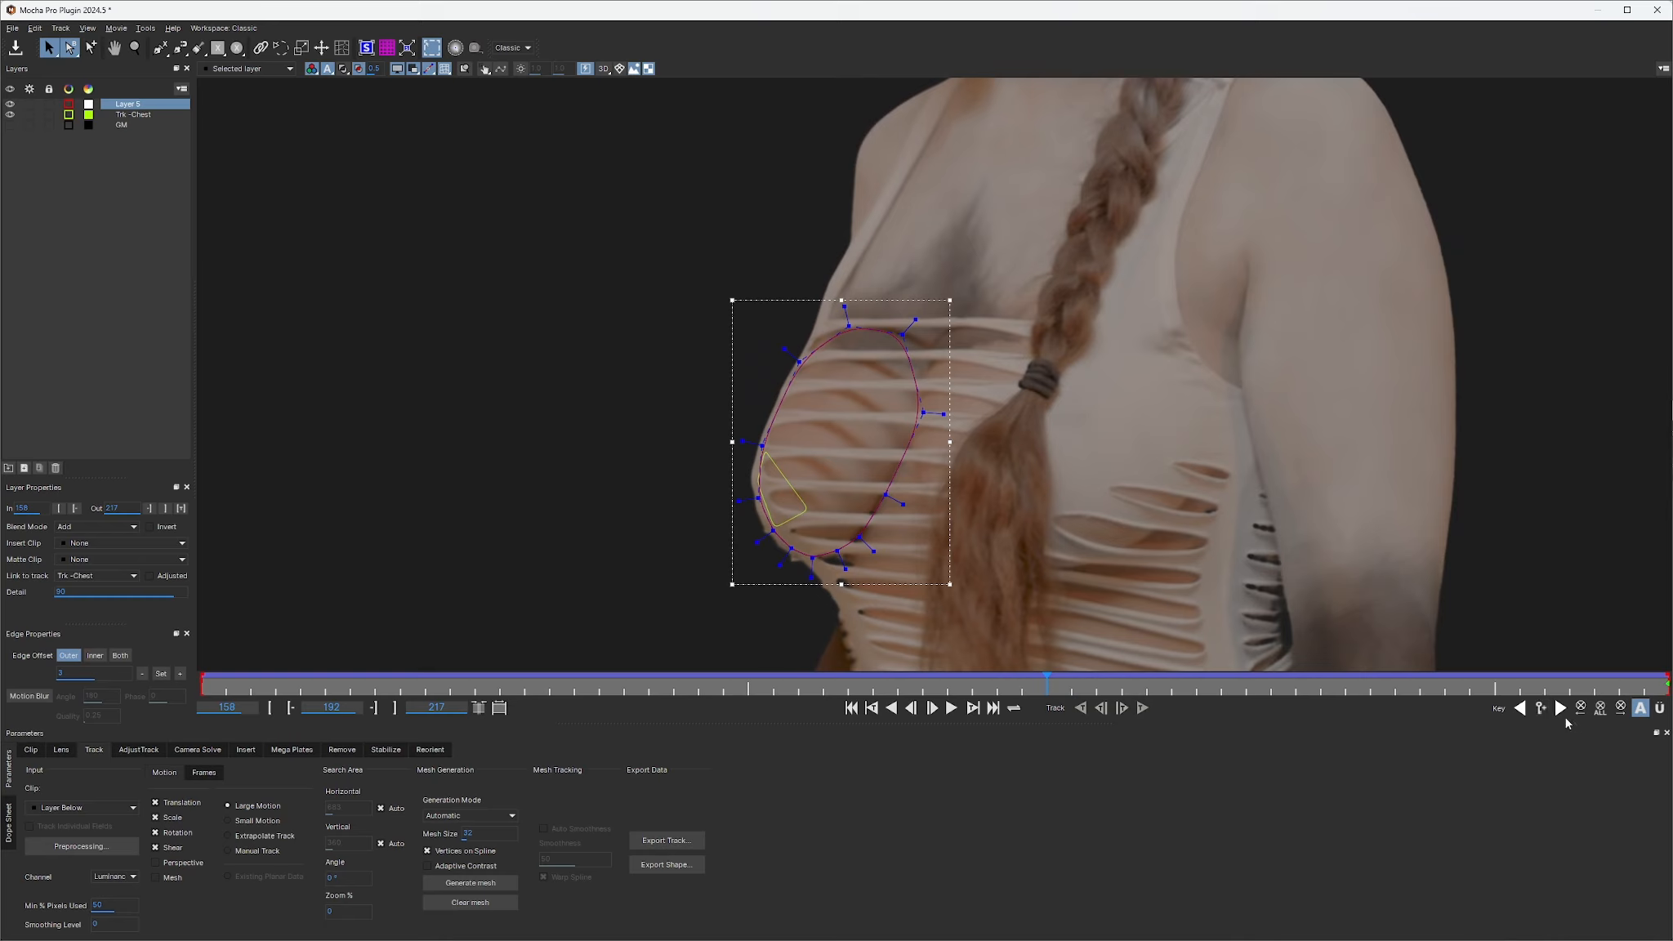
pyautogui.click(1541, 710)
pyautogui.moveTo(1044, 683); pyautogui.dragTo(111, 736)
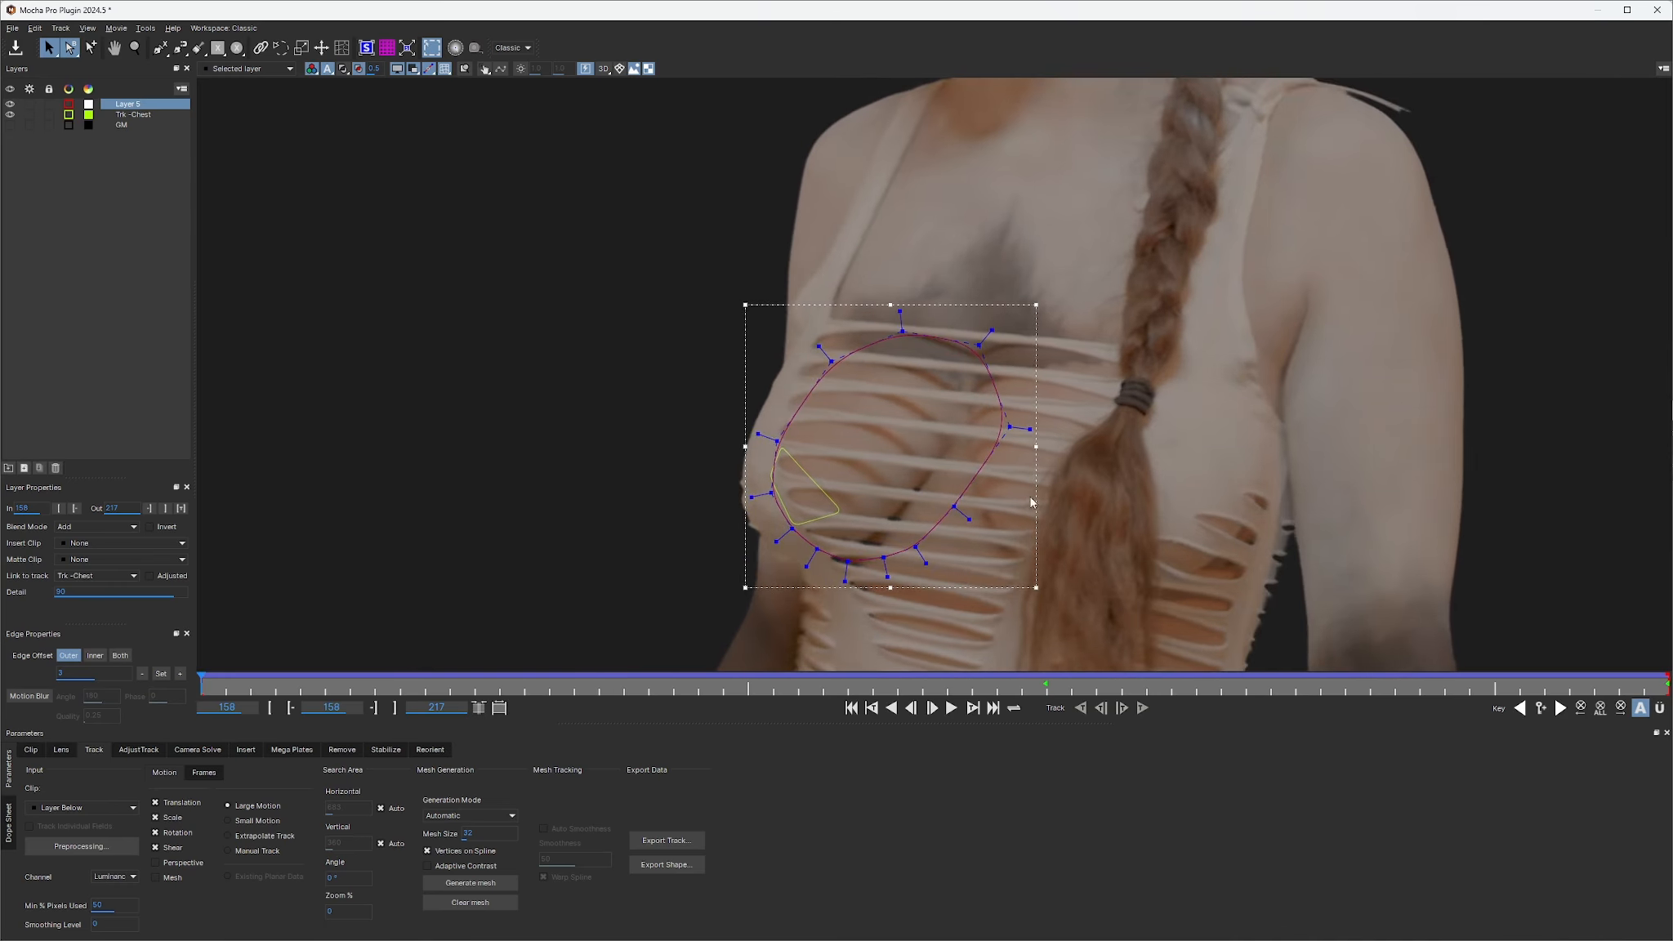
pyautogui.moveTo(1032, 502); pyautogui.dragTo(980, 442)
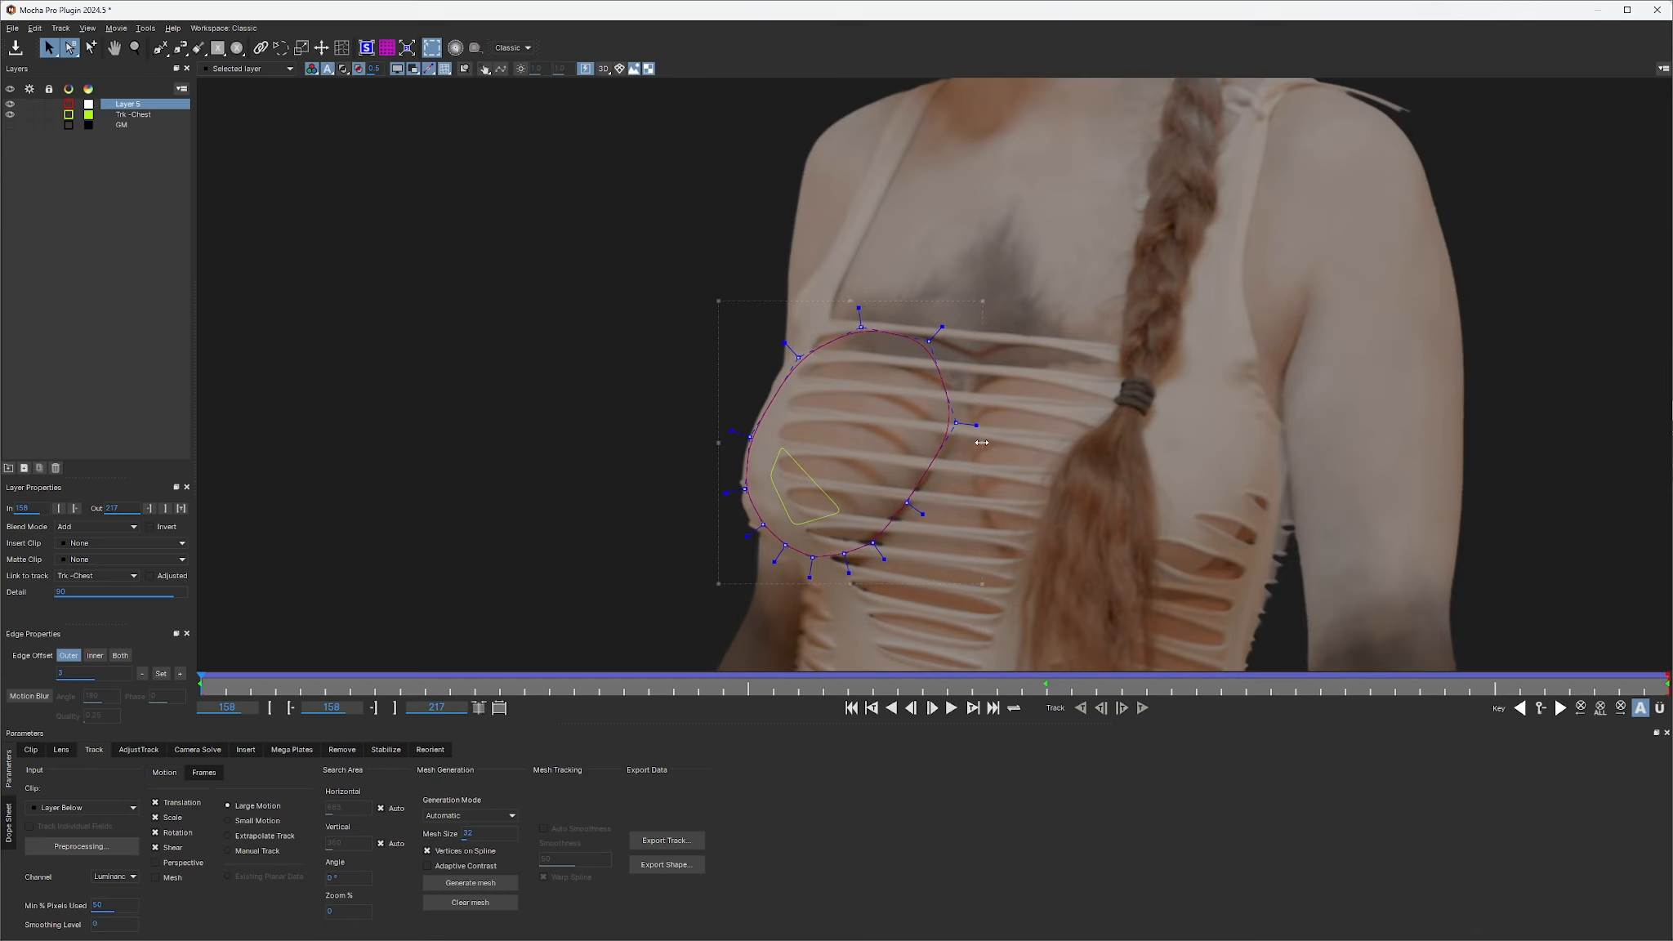
pyautogui.moveTo(982, 442); pyautogui.dragTo(1015, 443)
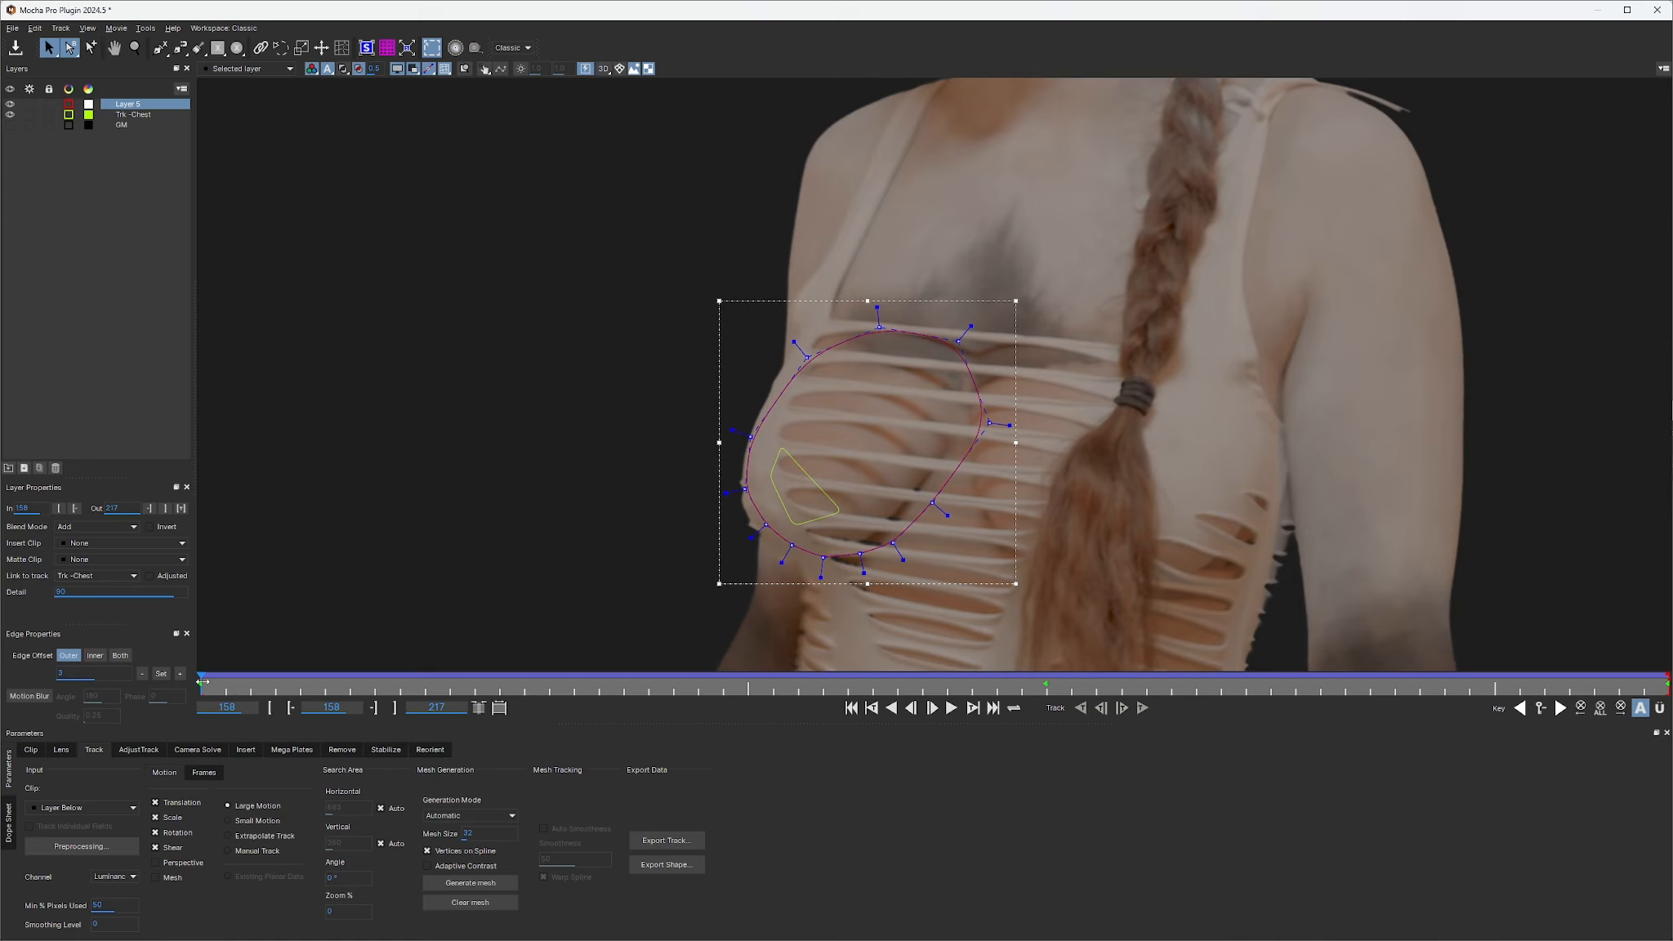
# Refine the lower points of Layer 5's spline at frames 192, 200 and 206, and return to frame 158
pyautogui.moveTo(238, 685); pyautogui.dragTo(1054, 707)
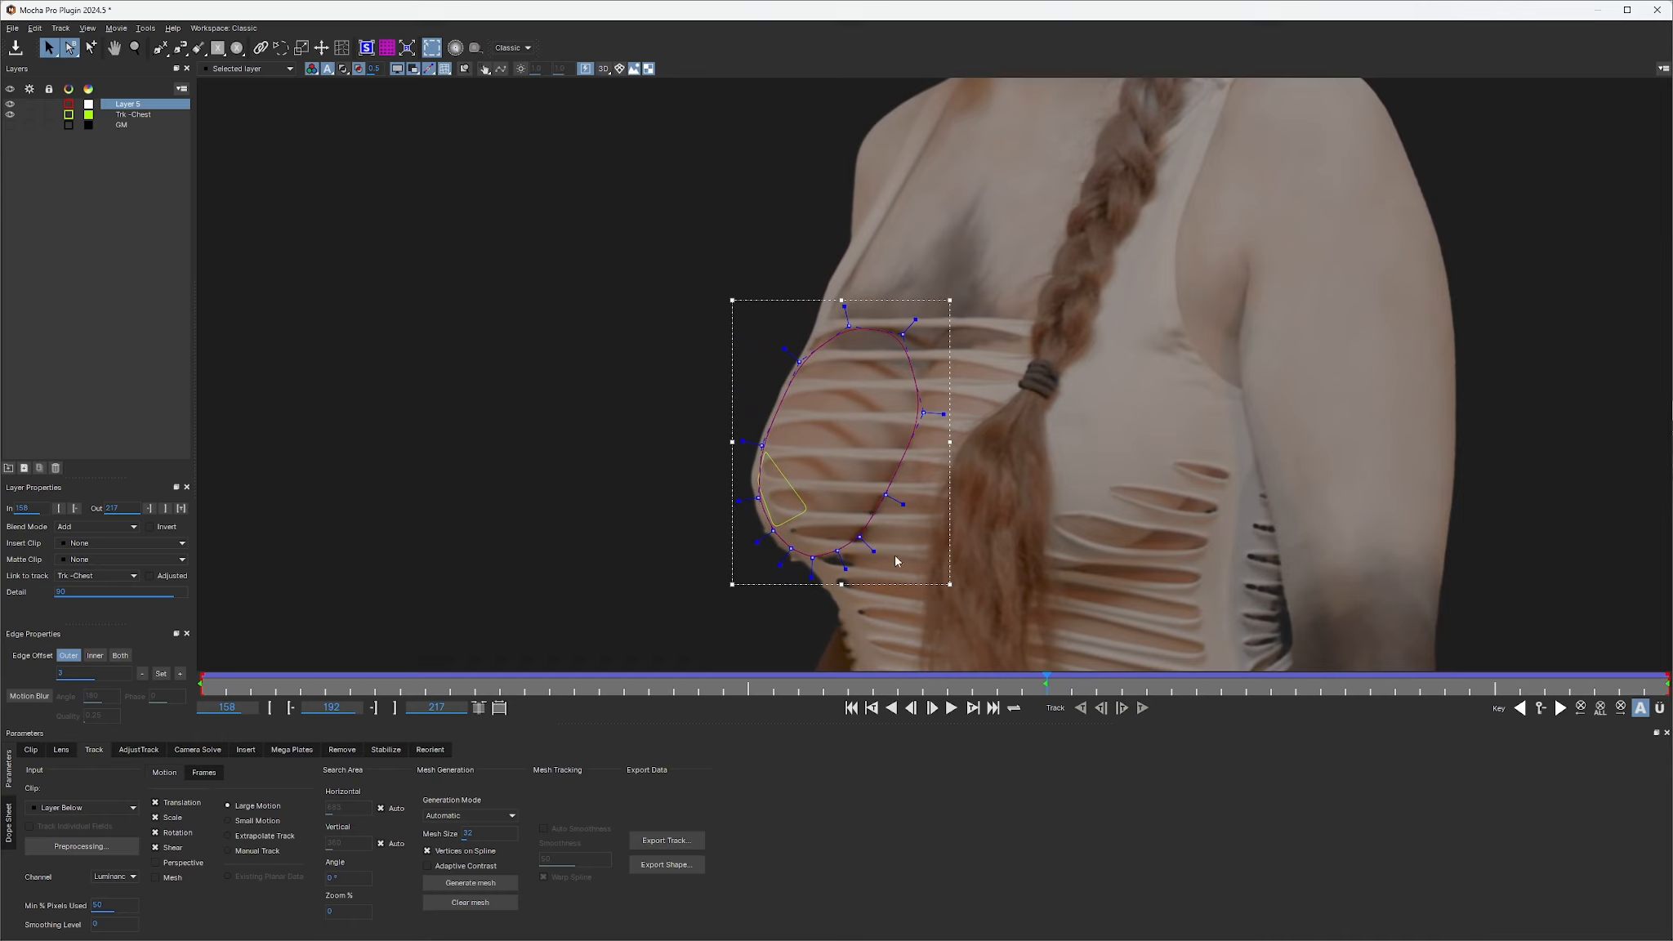
pyautogui.moveTo(863, 540); pyautogui.dragTo(871, 544)
pyautogui.moveTo(885, 494); pyautogui.dragTo(898, 498)
pyautogui.moveTo(1048, 678); pyautogui.dragTo(1245, 708)
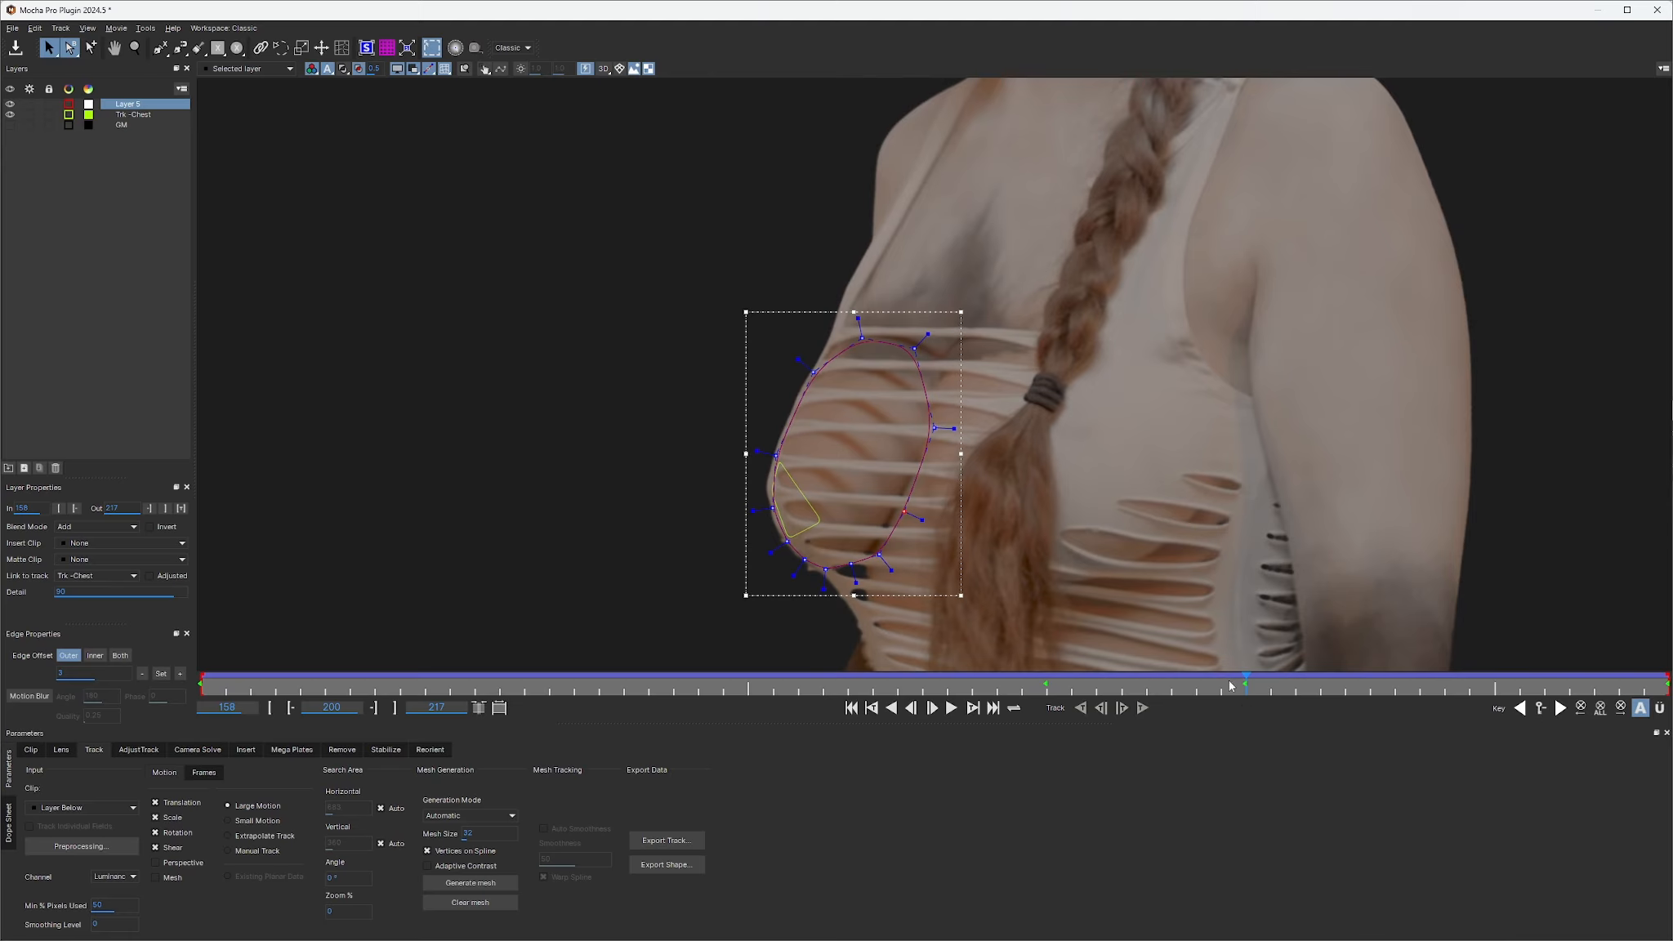
pyautogui.moveTo(1279, 684); pyautogui.dragTo(1383, 685)
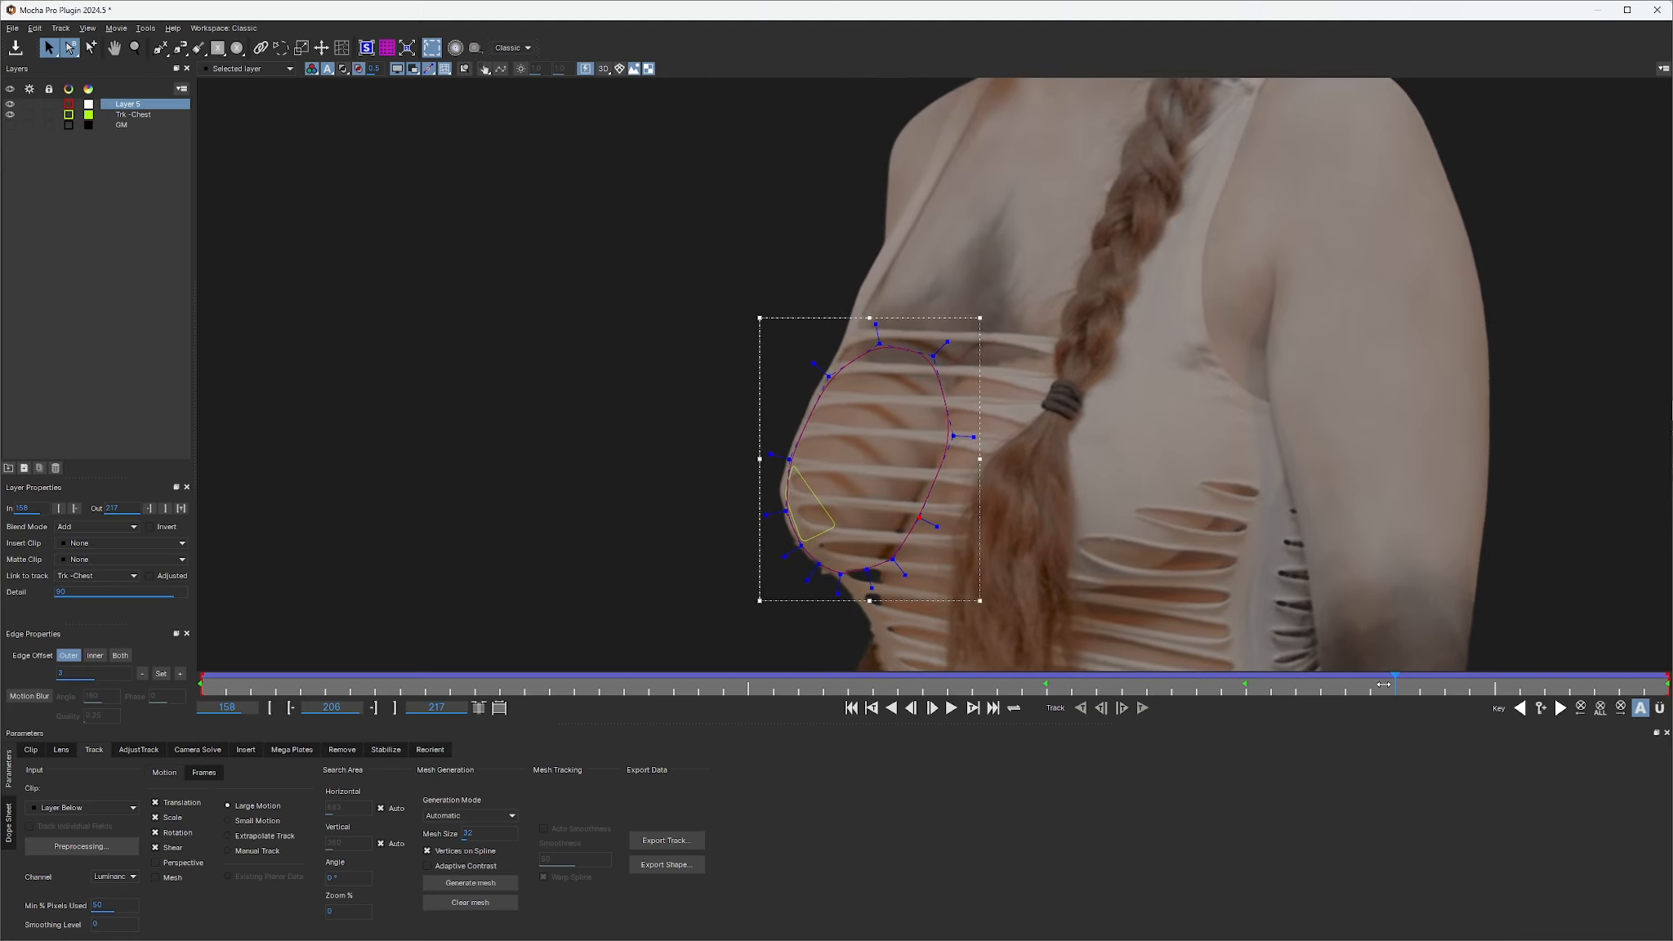
pyautogui.click(842, 572)
pyautogui.moveTo(843, 573); pyautogui.dragTo(840, 571)
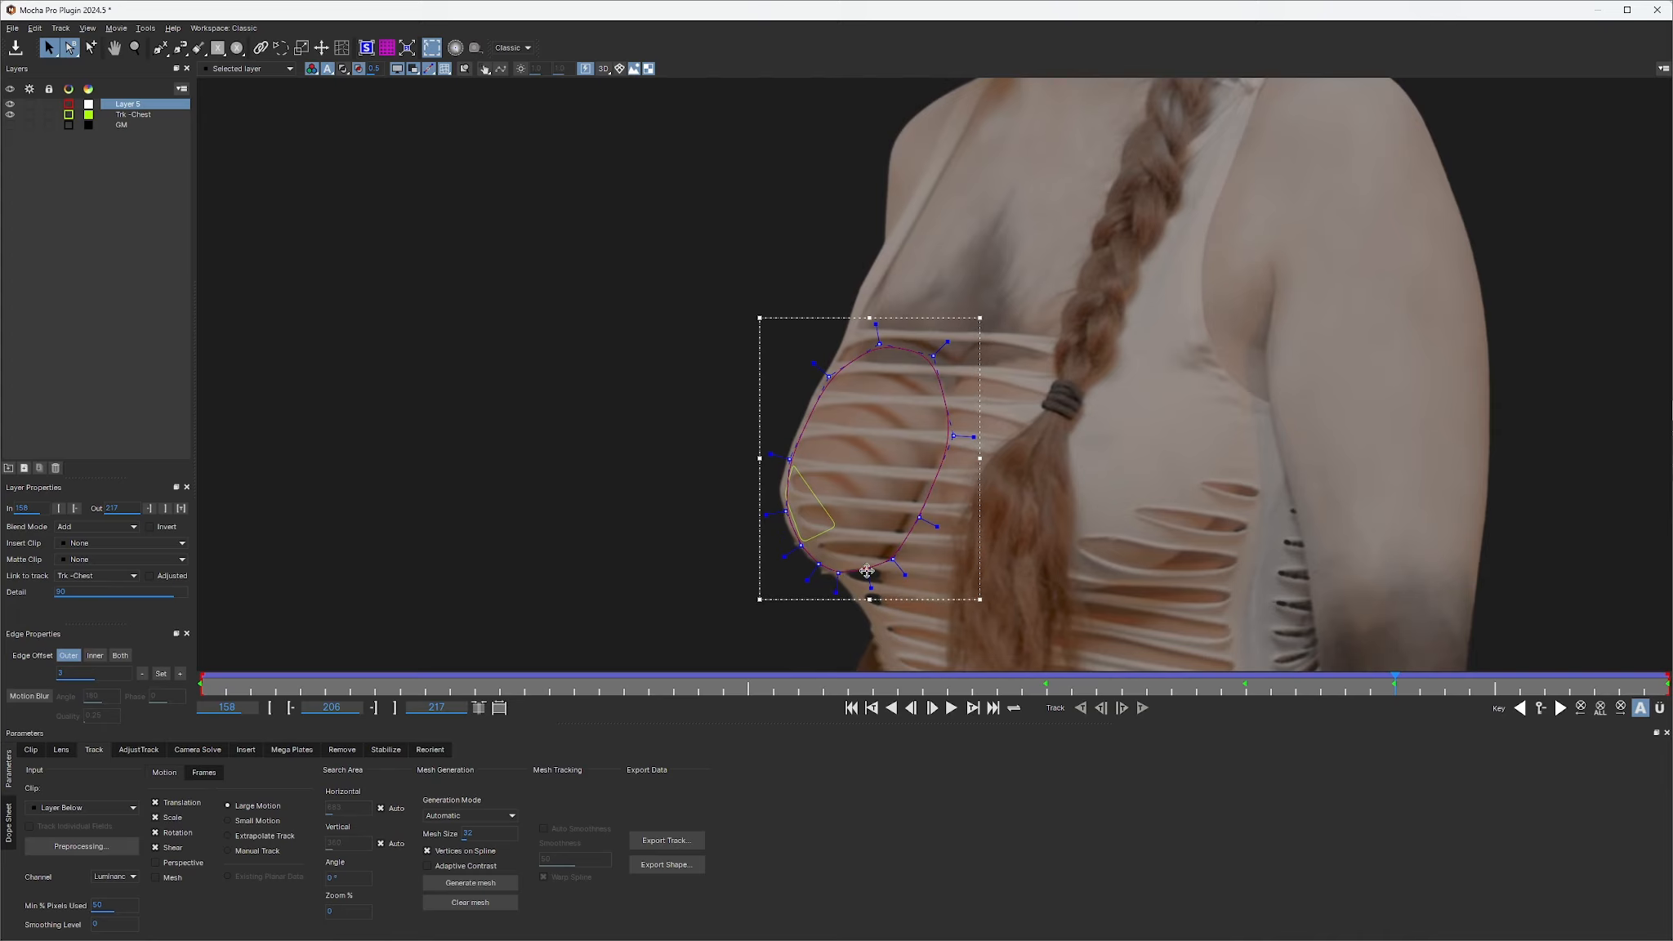
pyautogui.click(867, 568)
pyautogui.moveTo(1397, 685); pyautogui.dragTo(193, 721)
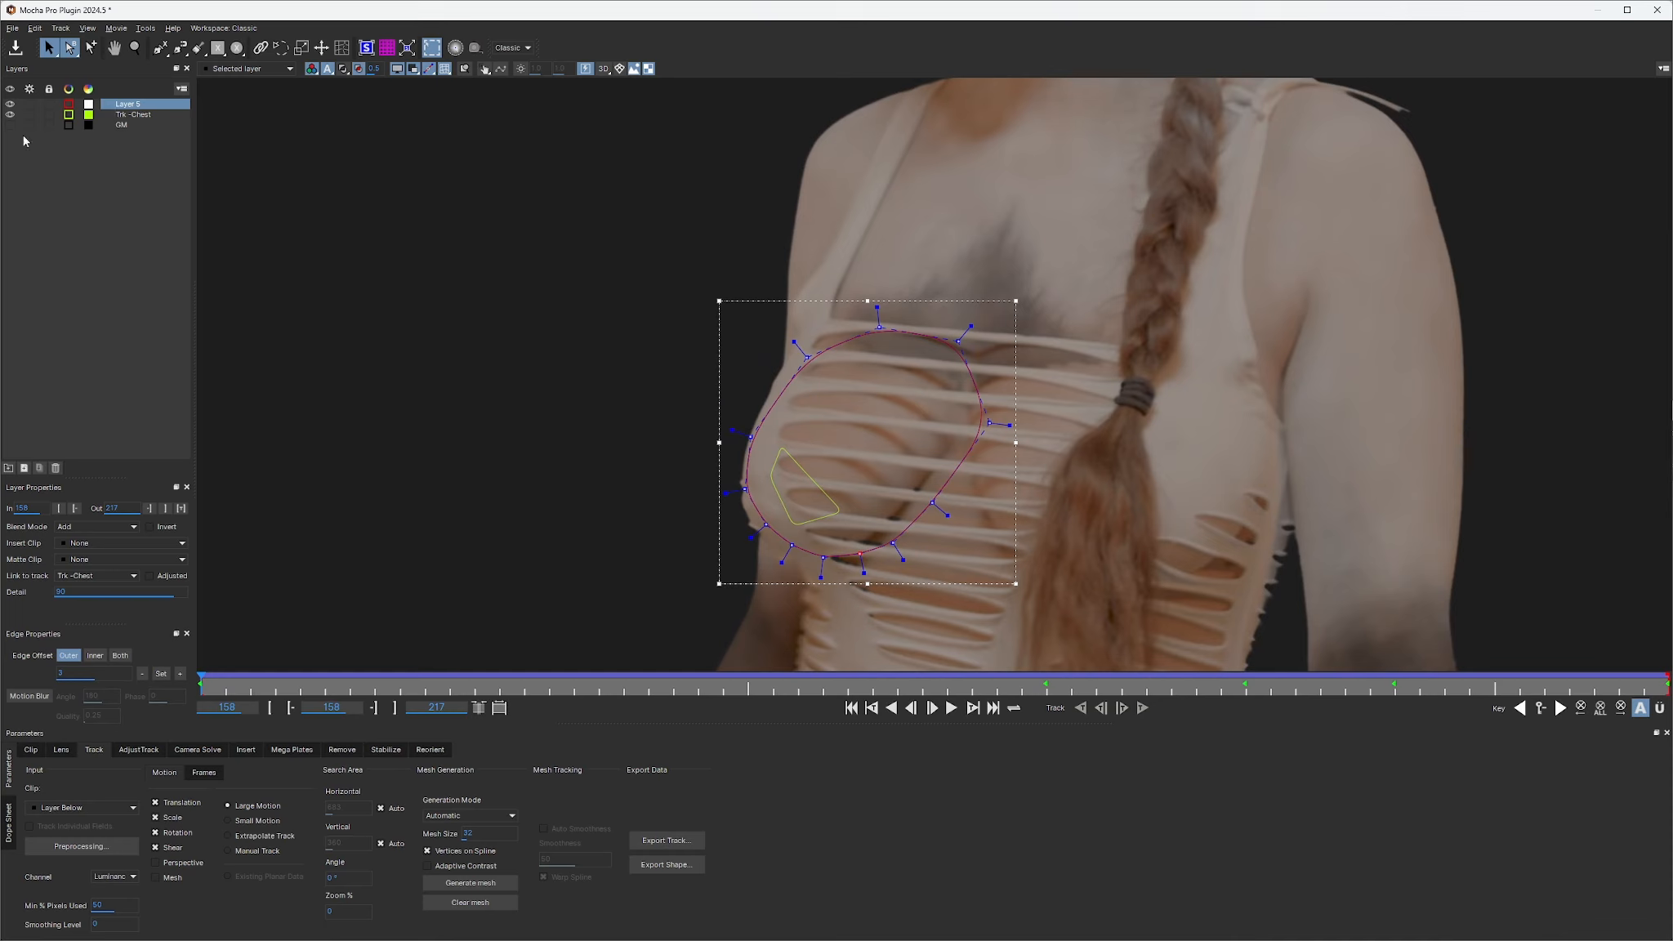
# Set Layer 5's spline colour to white and rename the layer "Matte 01"
pyautogui.click(69, 104)
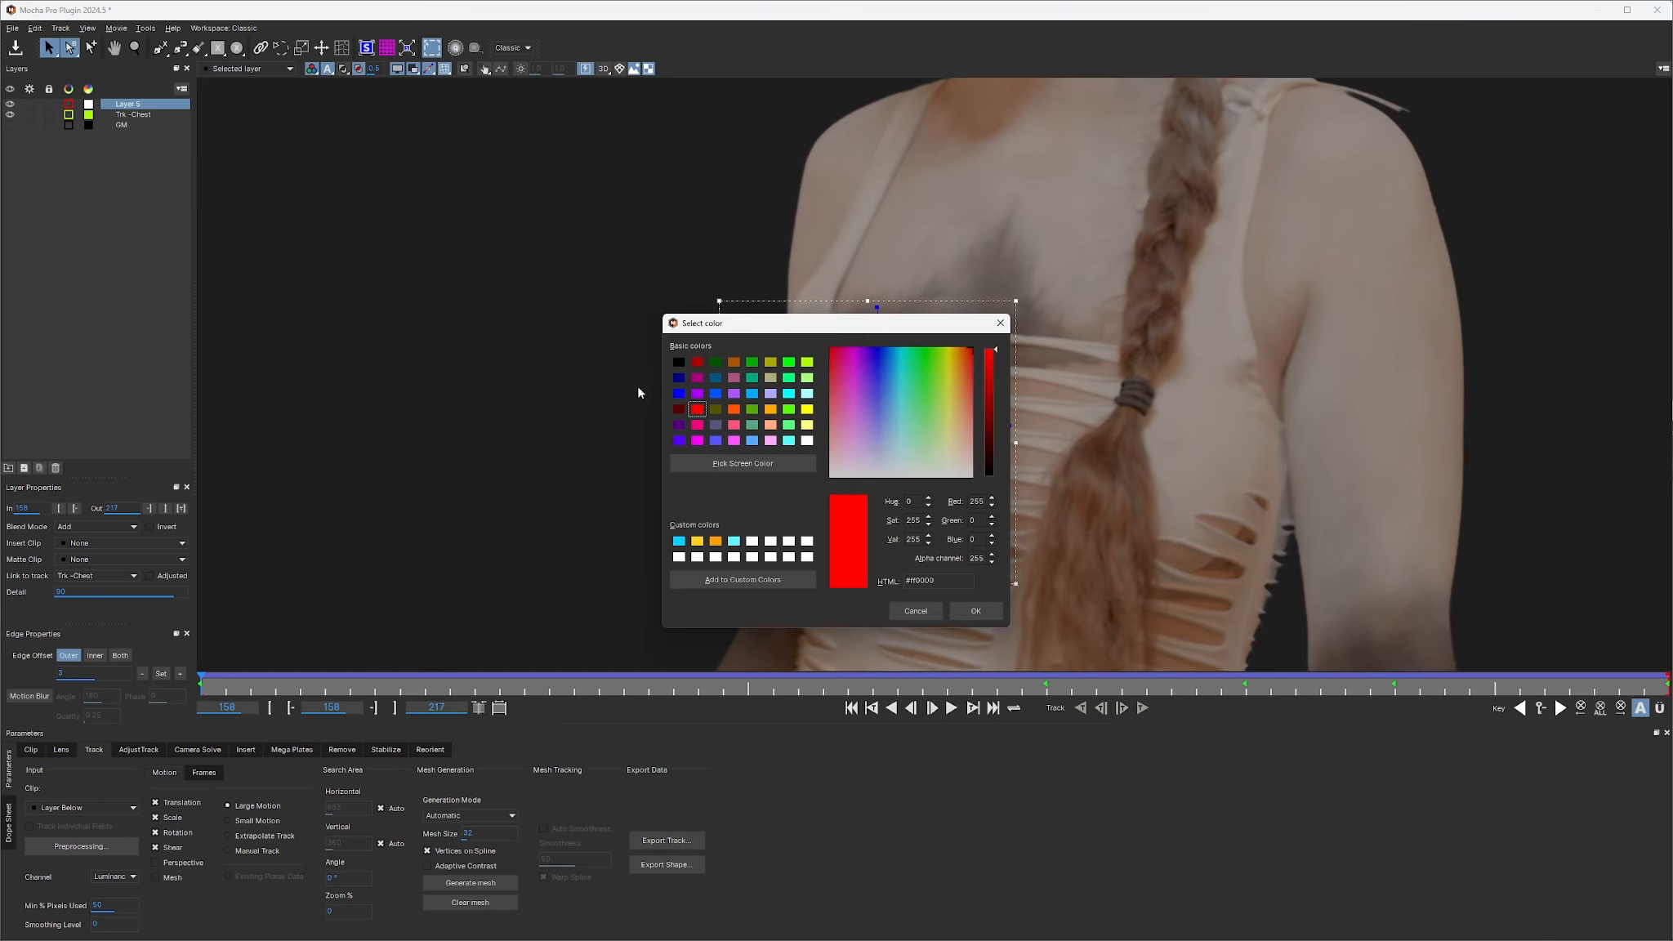
pyautogui.click(806, 441)
pyautogui.click(975, 611)
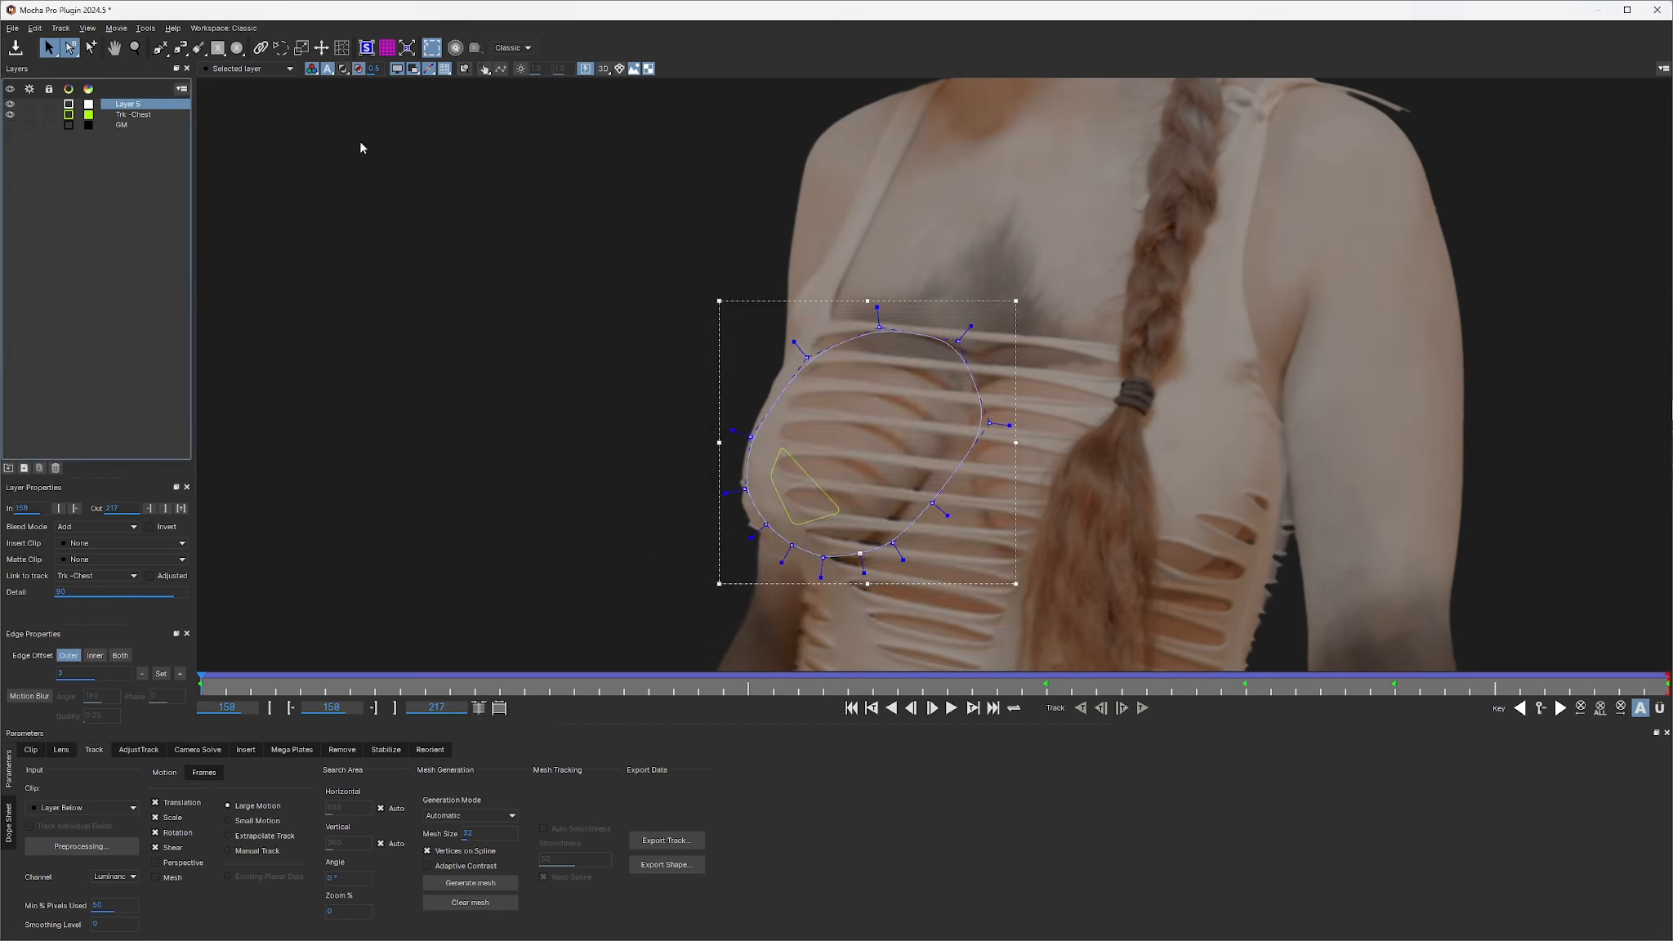
pyautogui.doubleClick(132, 107)
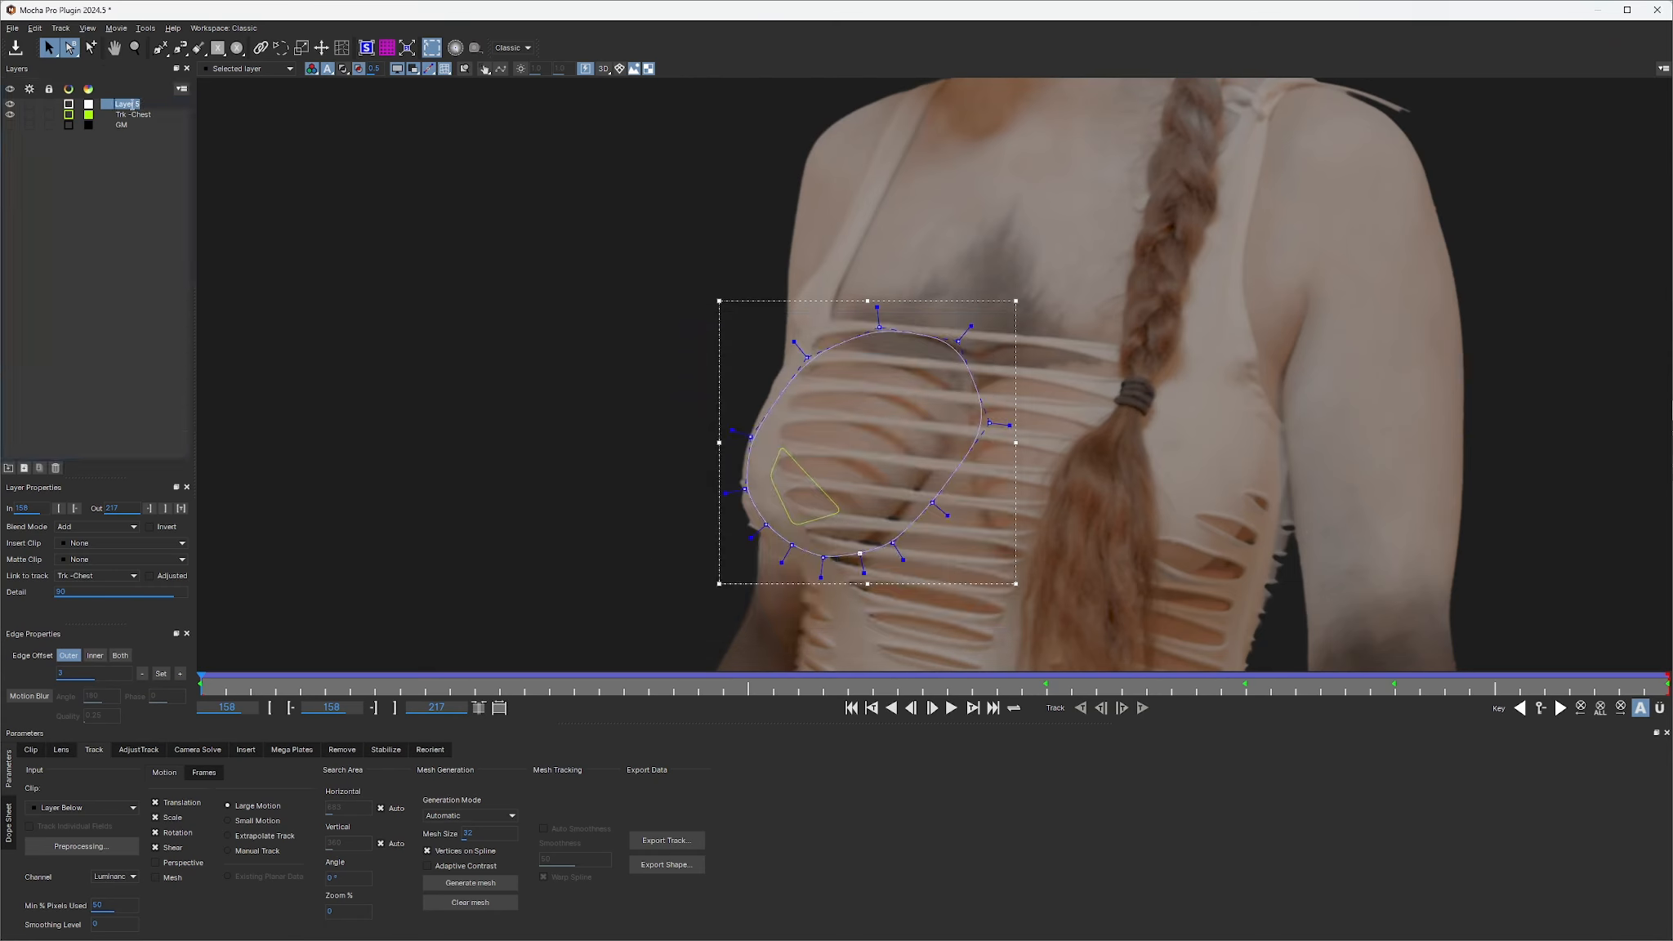
pyautogui.write('Matte 01')
pyautogui.press('Return')
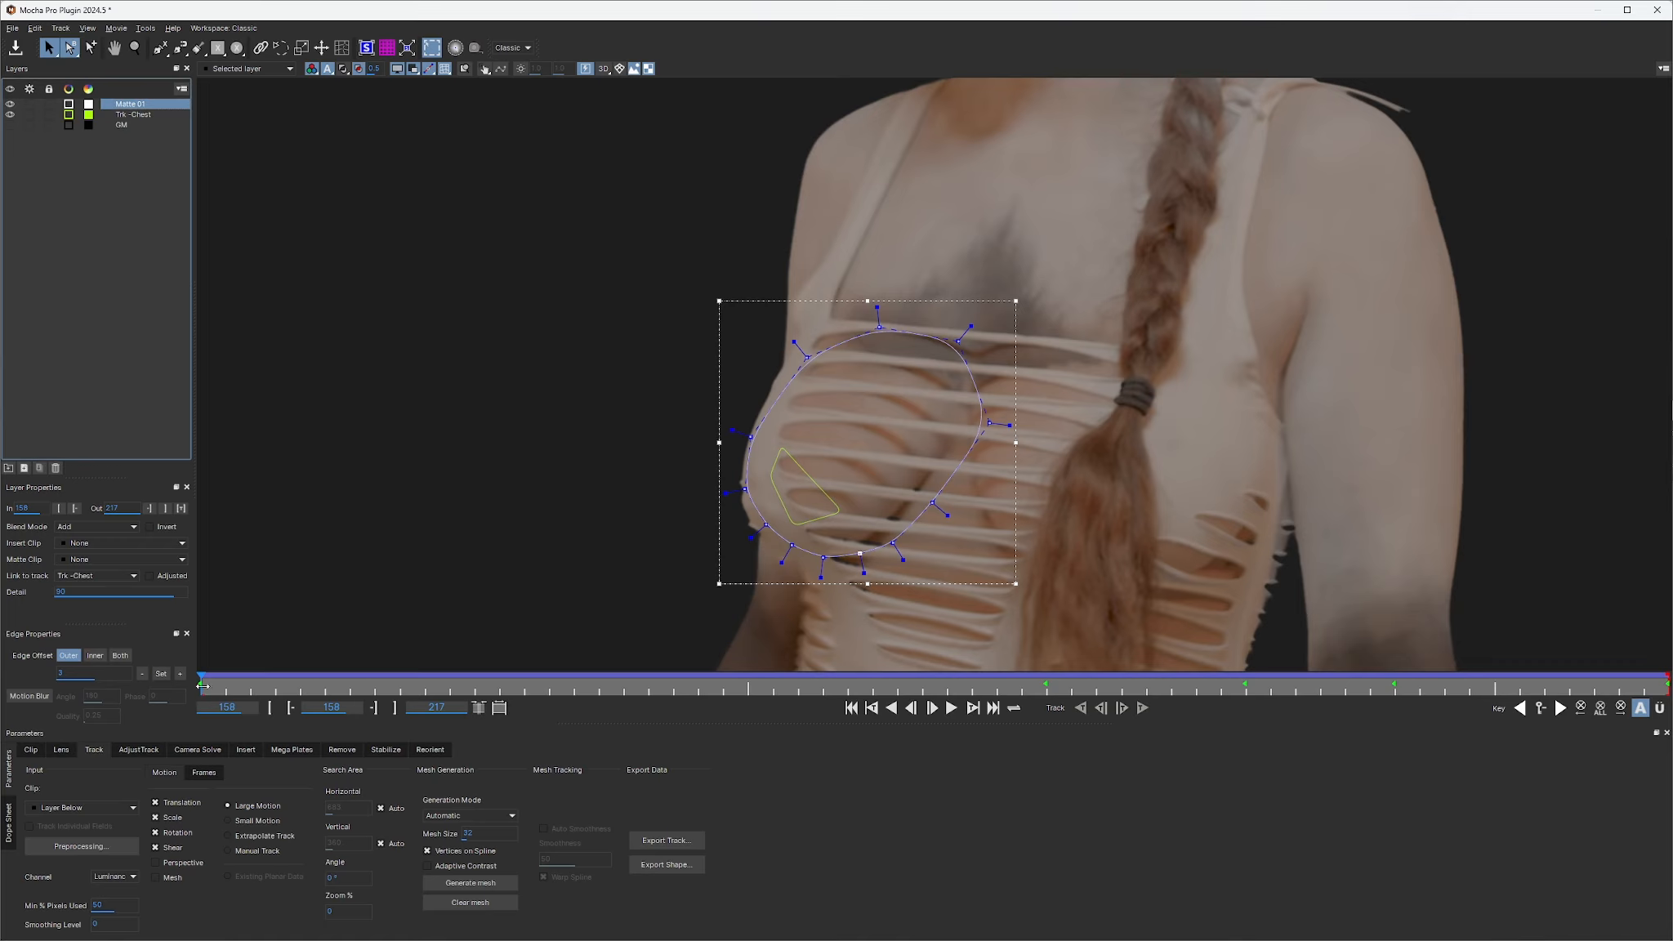
# Inspect the alpha matte holes around Matte 01 across frames 158 to 199, and restore the colour view
pyautogui.moveTo(203, 686); pyautogui.dragTo(186, 729)
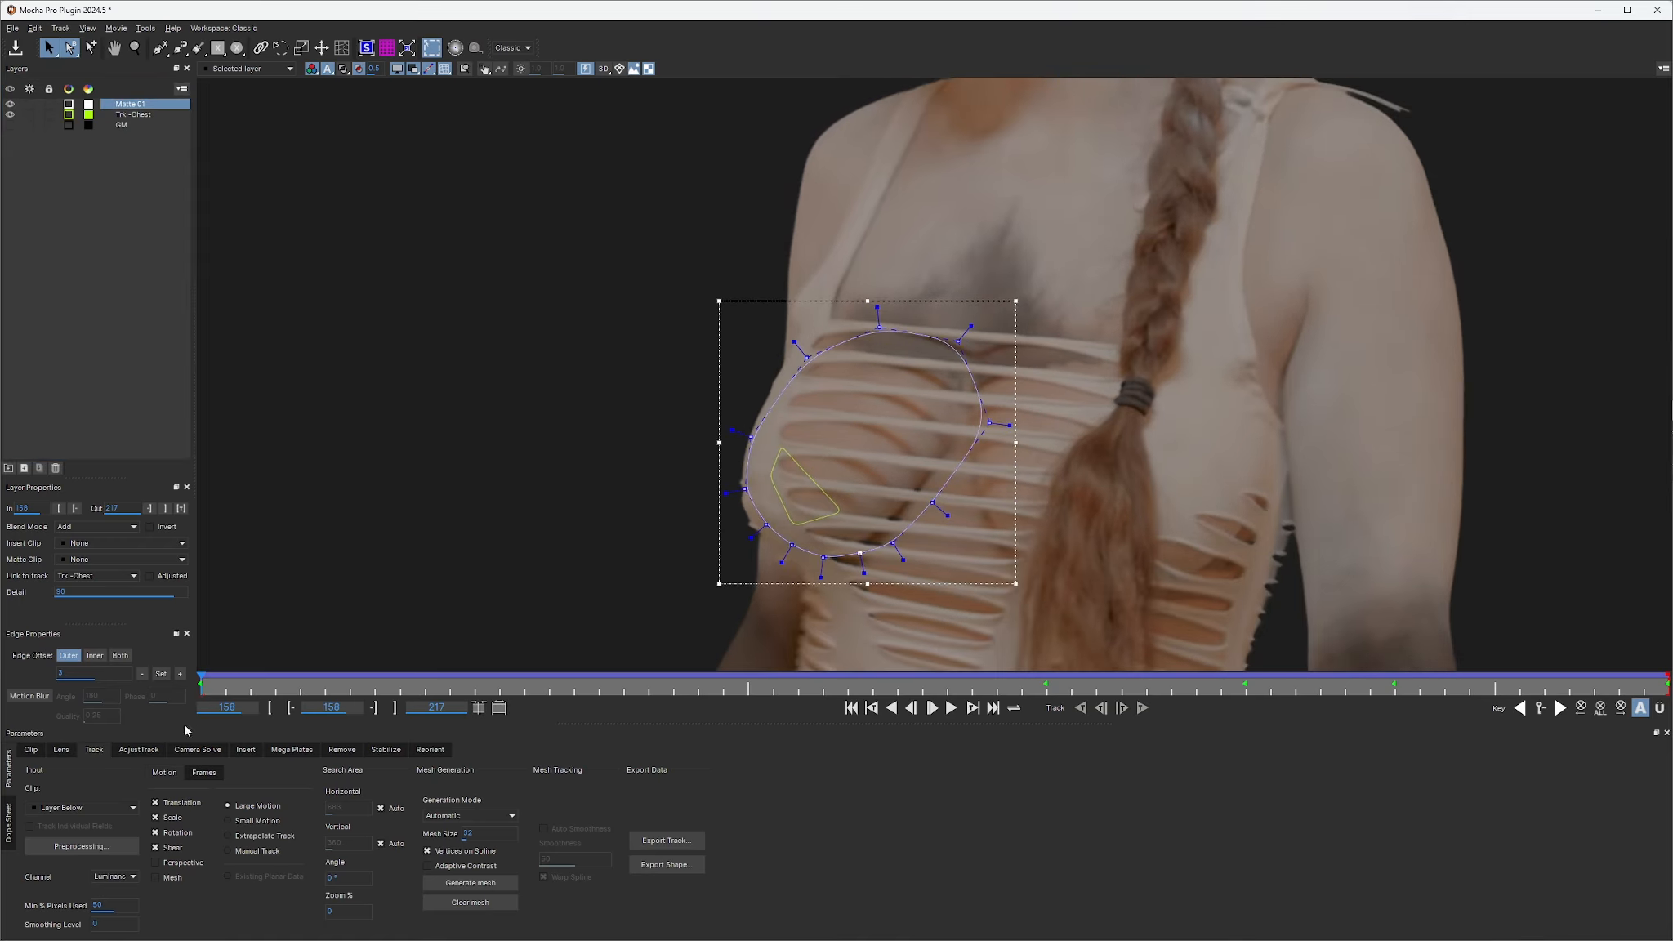
pyautogui.click(310, 71)
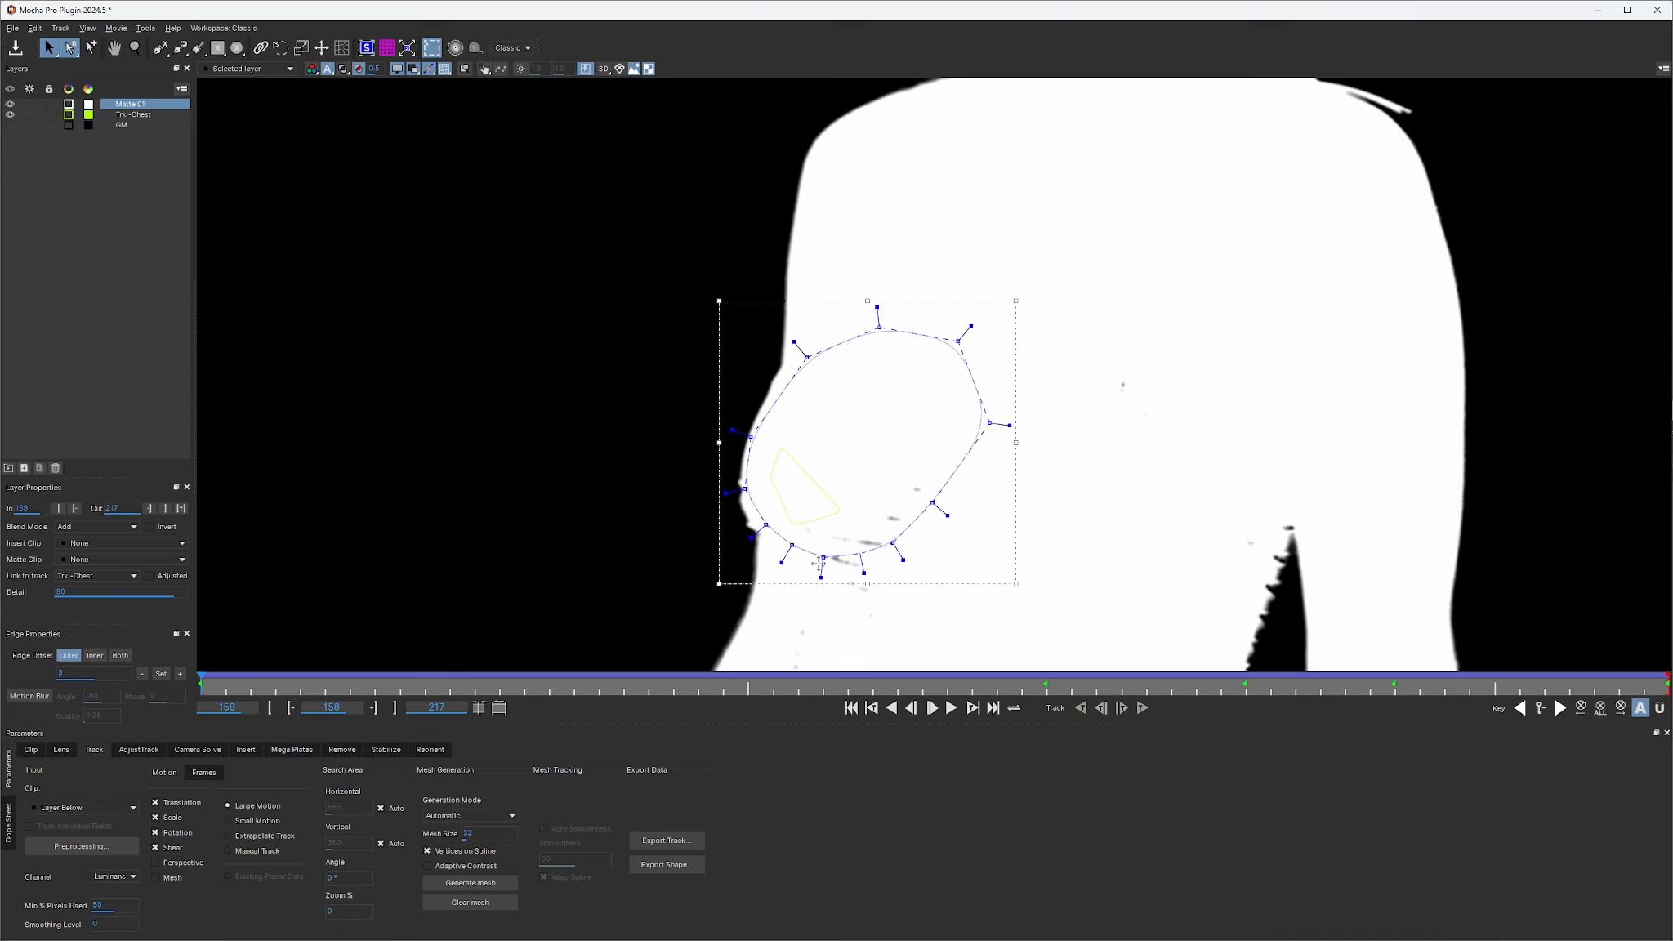
pyautogui.moveTo(199, 683); pyautogui.dragTo(1067, 688)
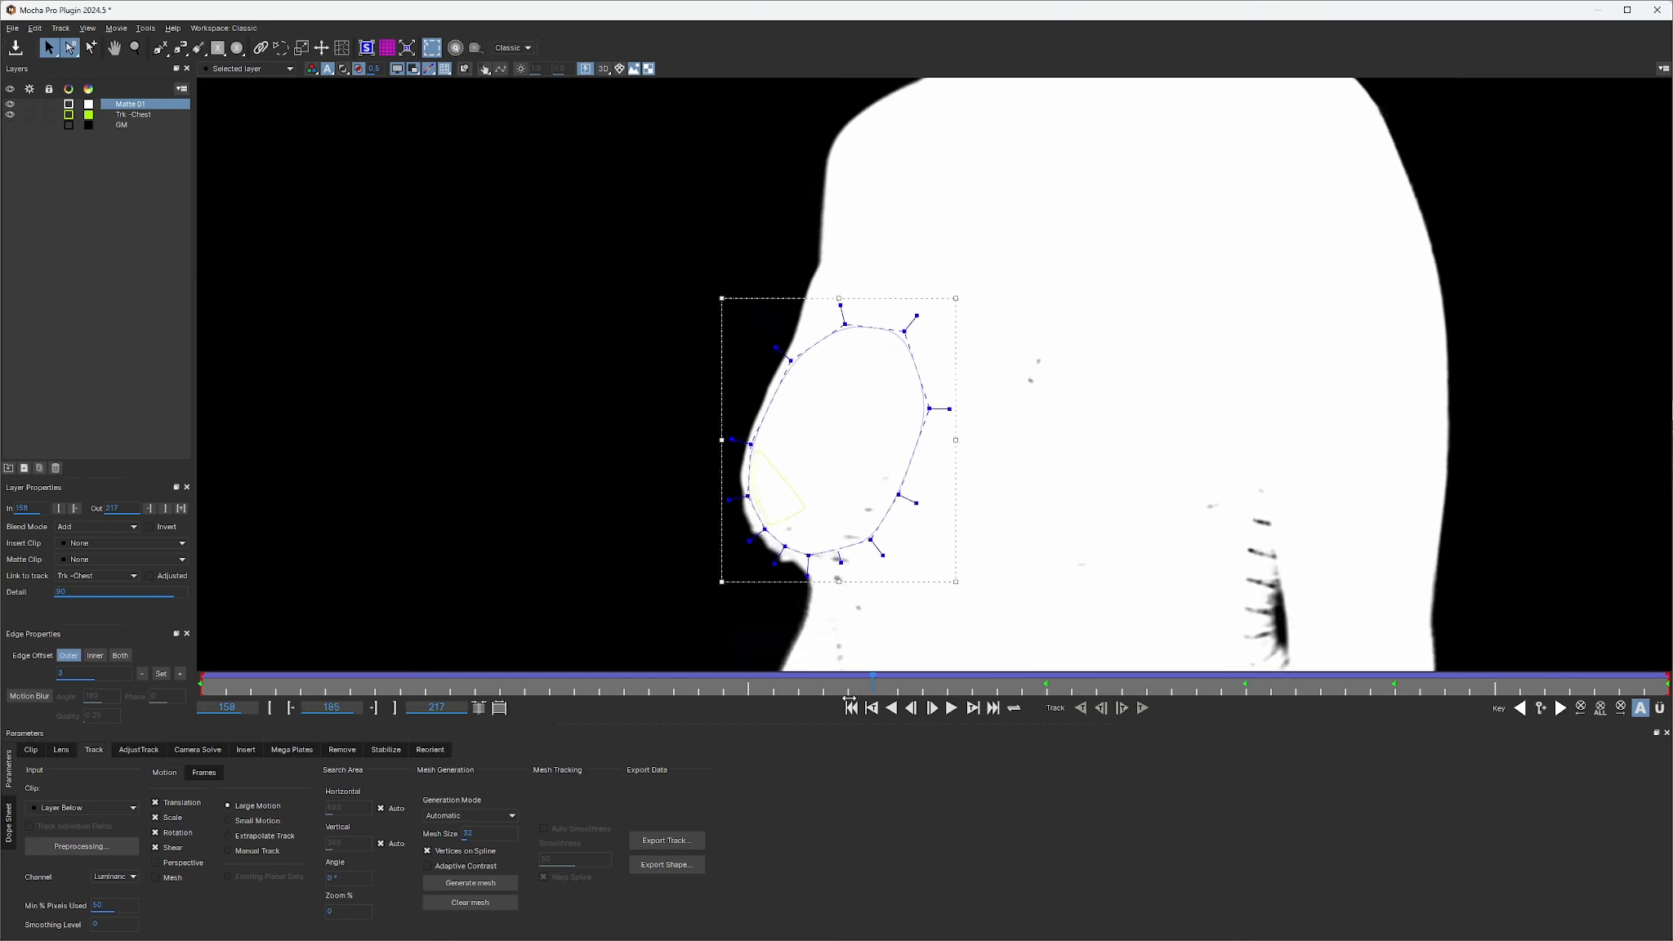
pyautogui.moveTo(367, 696); pyautogui.dragTo(962, 722)
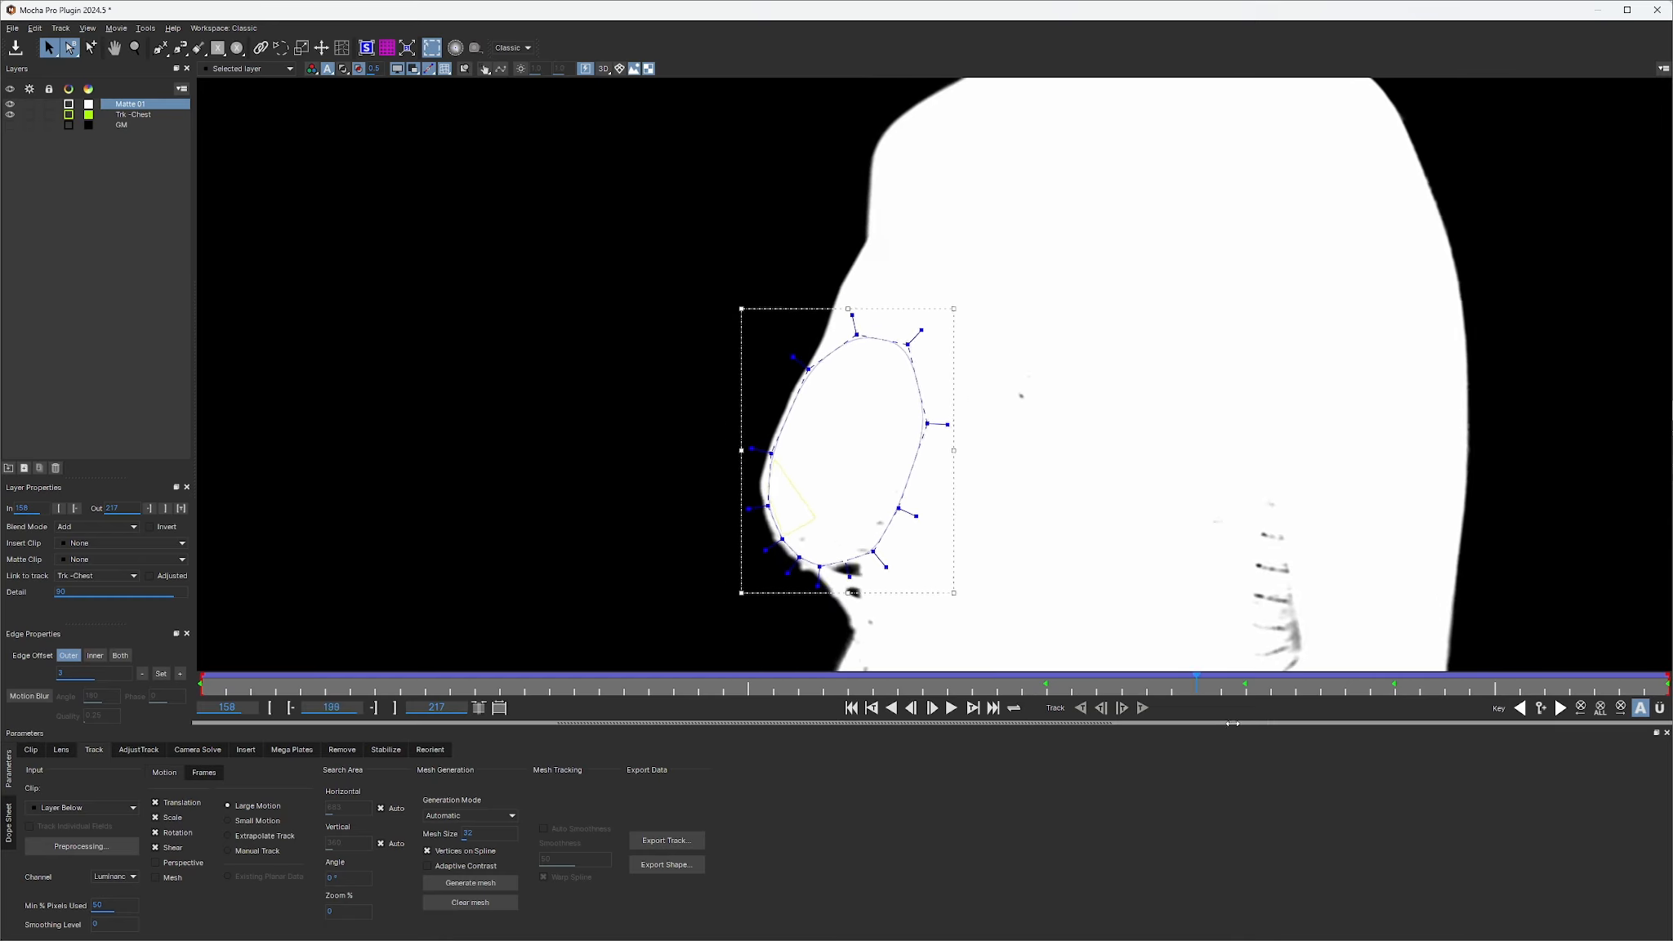
pyautogui.moveTo(1316, 723); pyautogui.dragTo(766, 705)
pyautogui.moveTo(458, 705); pyautogui.dragTo(266, 709)
pyautogui.moveTo(1262, 710); pyautogui.dragTo(983, 705)
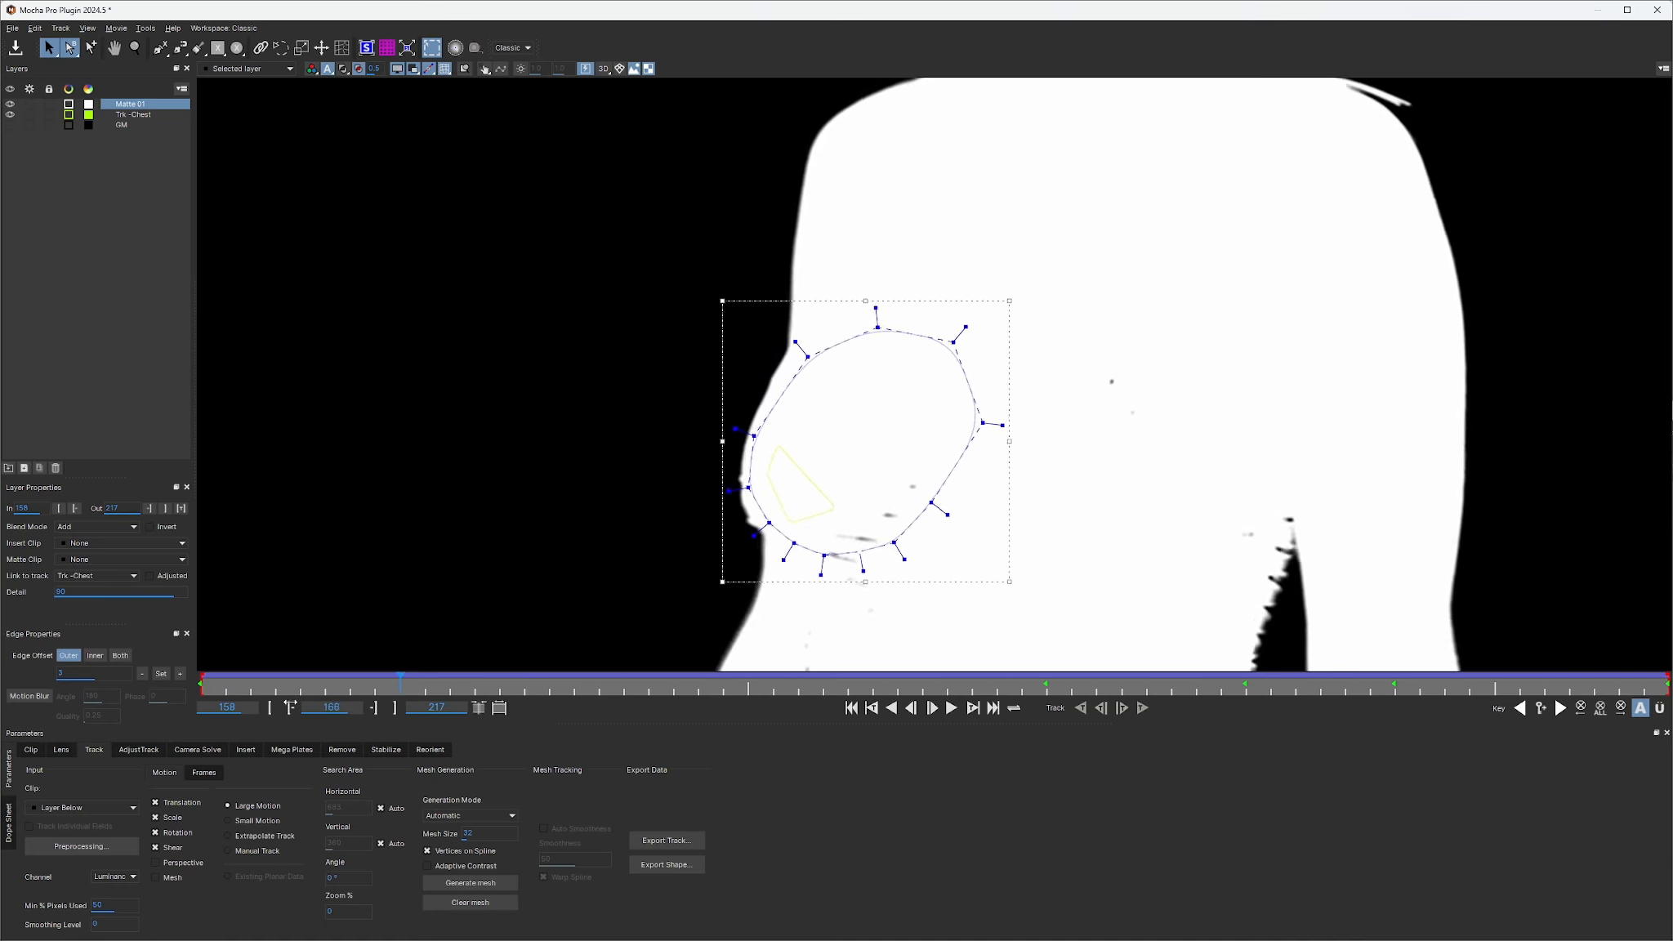
pyautogui.moveTo(586, 702); pyautogui.dragTo(1013, 709)
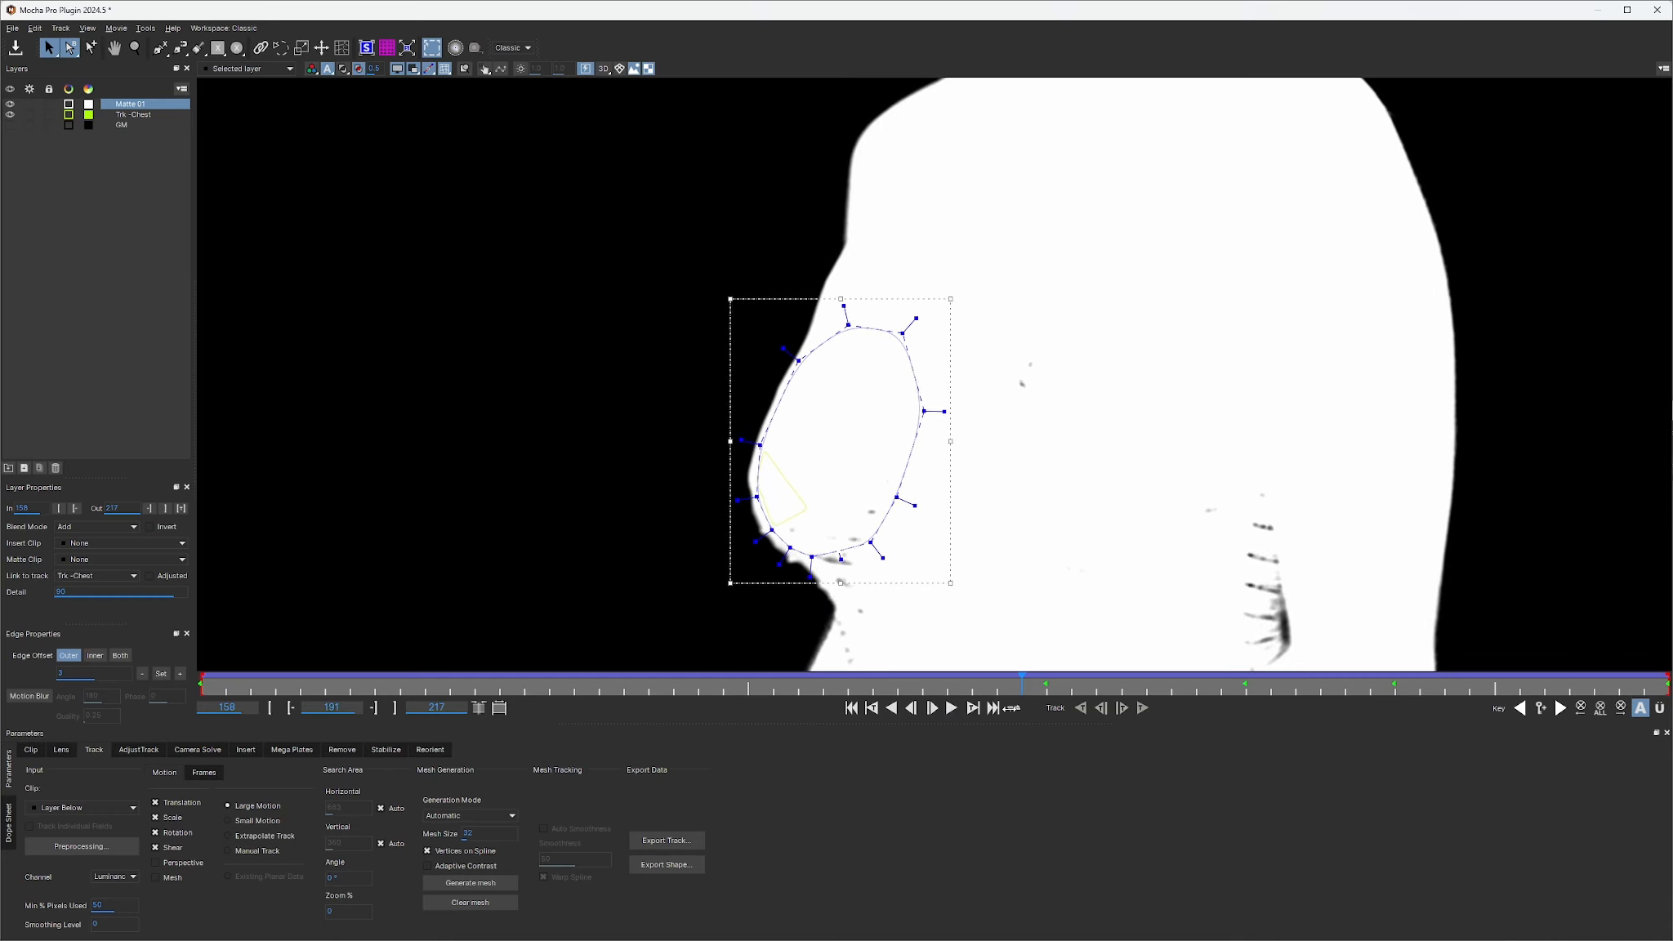
pyautogui.moveTo(1000, 709); pyautogui.dragTo(998, 709)
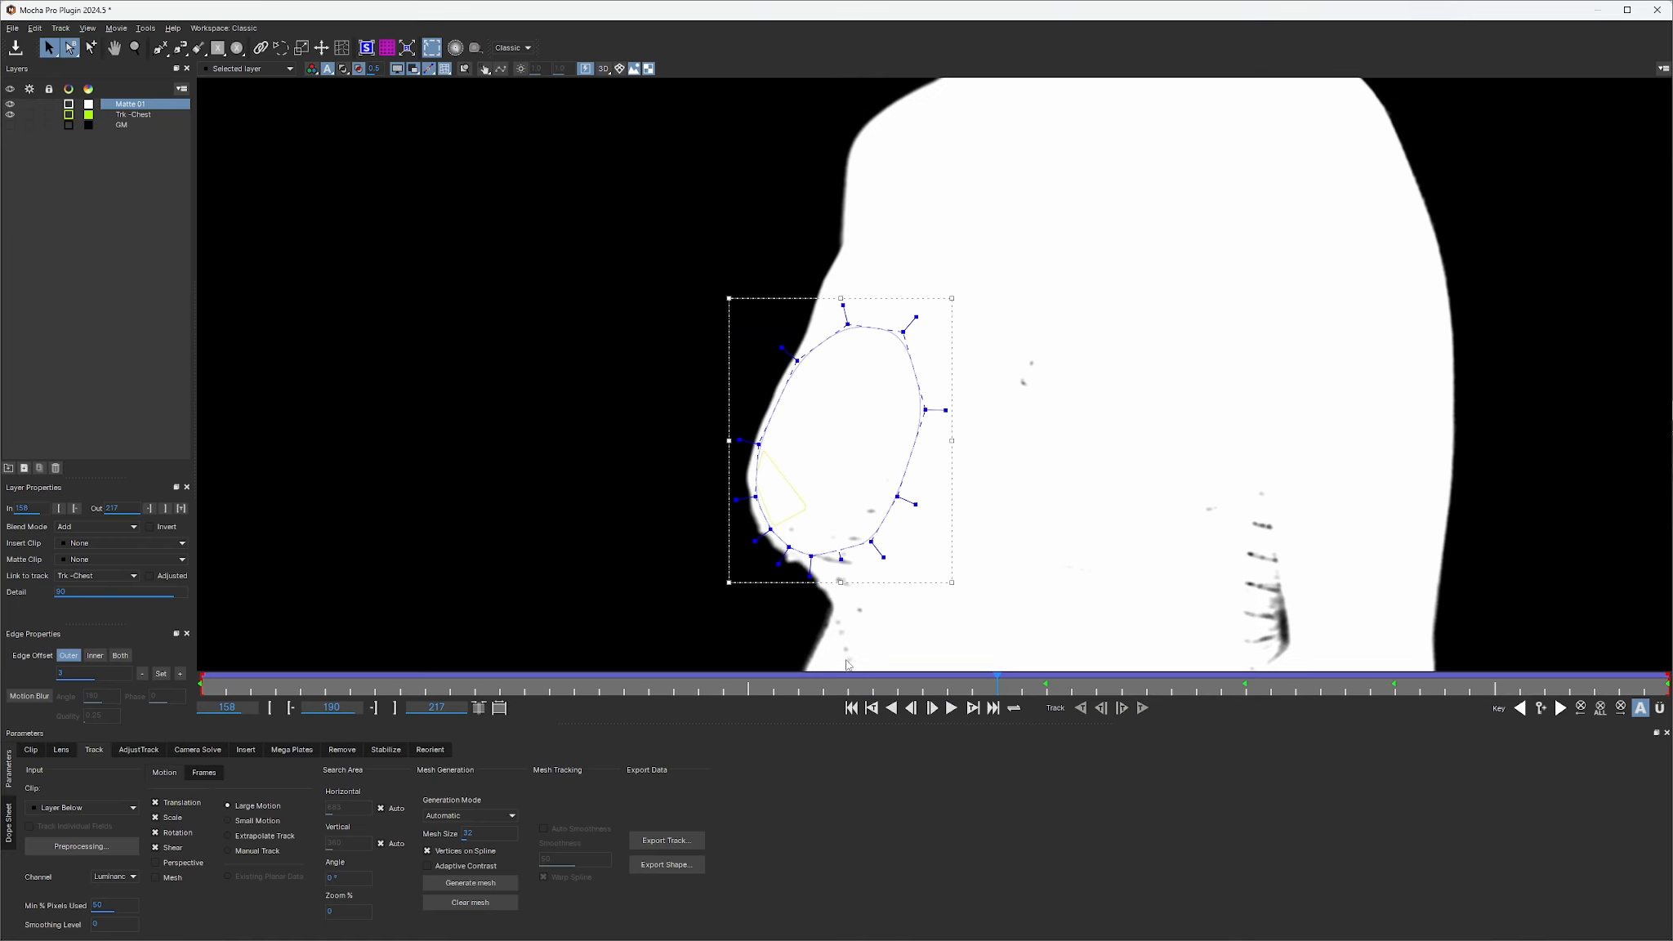
pyautogui.click(311, 69)
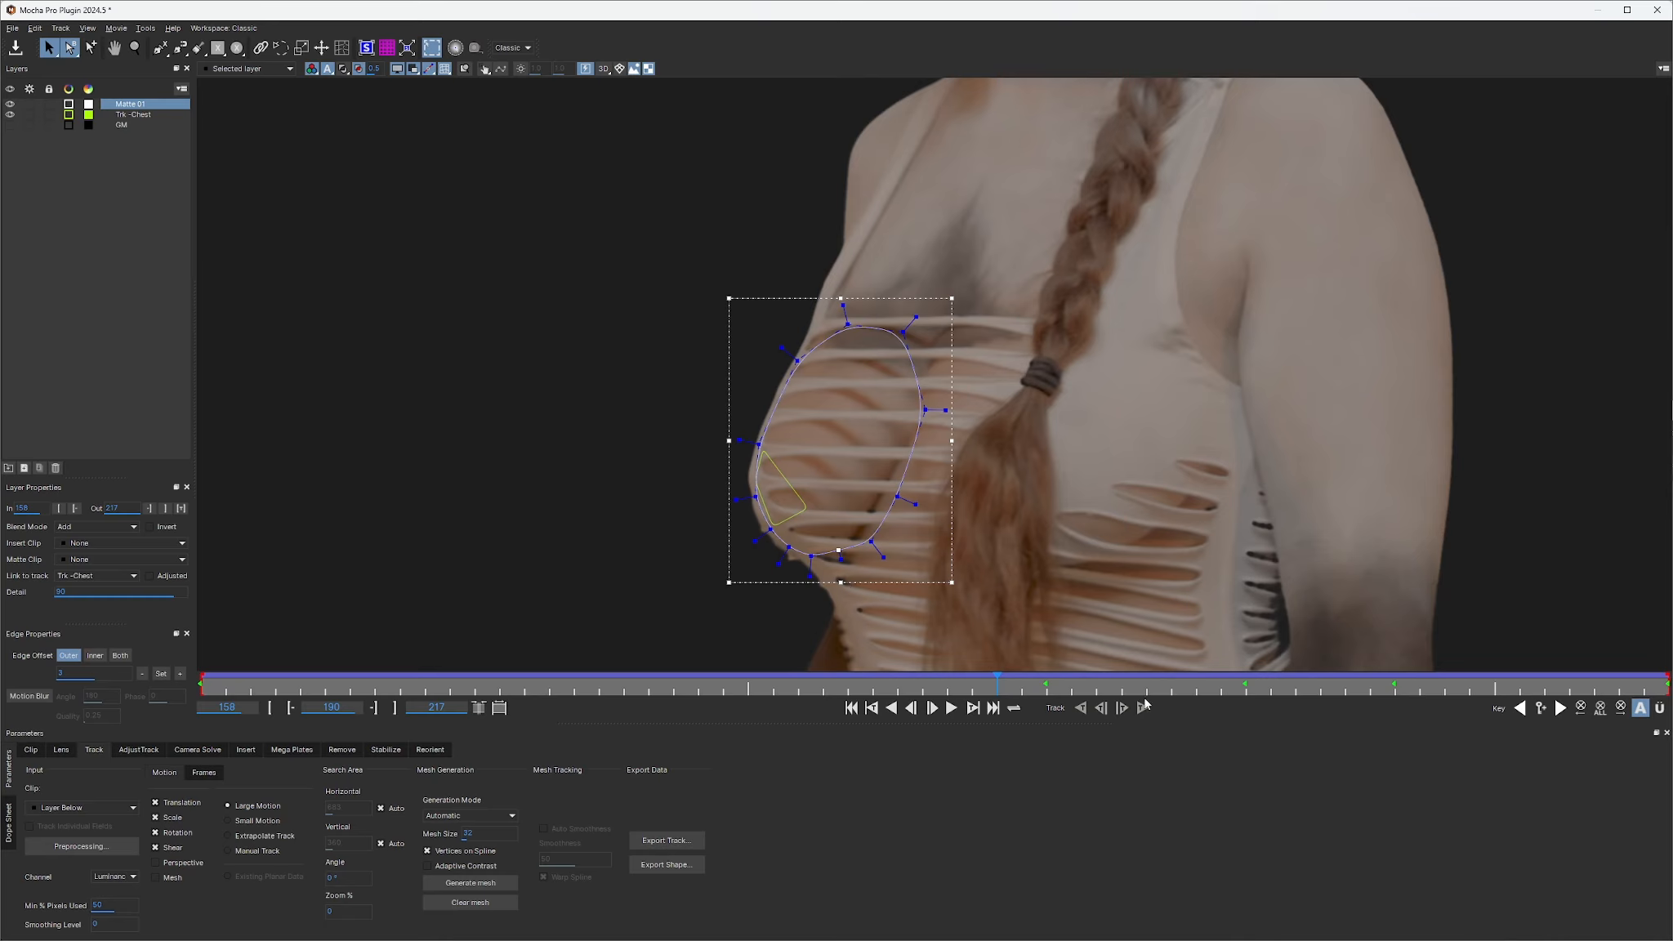
# Draw a closed spline at frame 189 around the torso below the chest, from the waist edge across the braid to below the picture
pyautogui.moveTo(955, 687)
pyautogui.mouseDown()
pyautogui.moveTo(927, 688)
pyautogui.moveTo(988, 689)
pyautogui.moveTo(970, 689)
pyautogui.mouseUp()
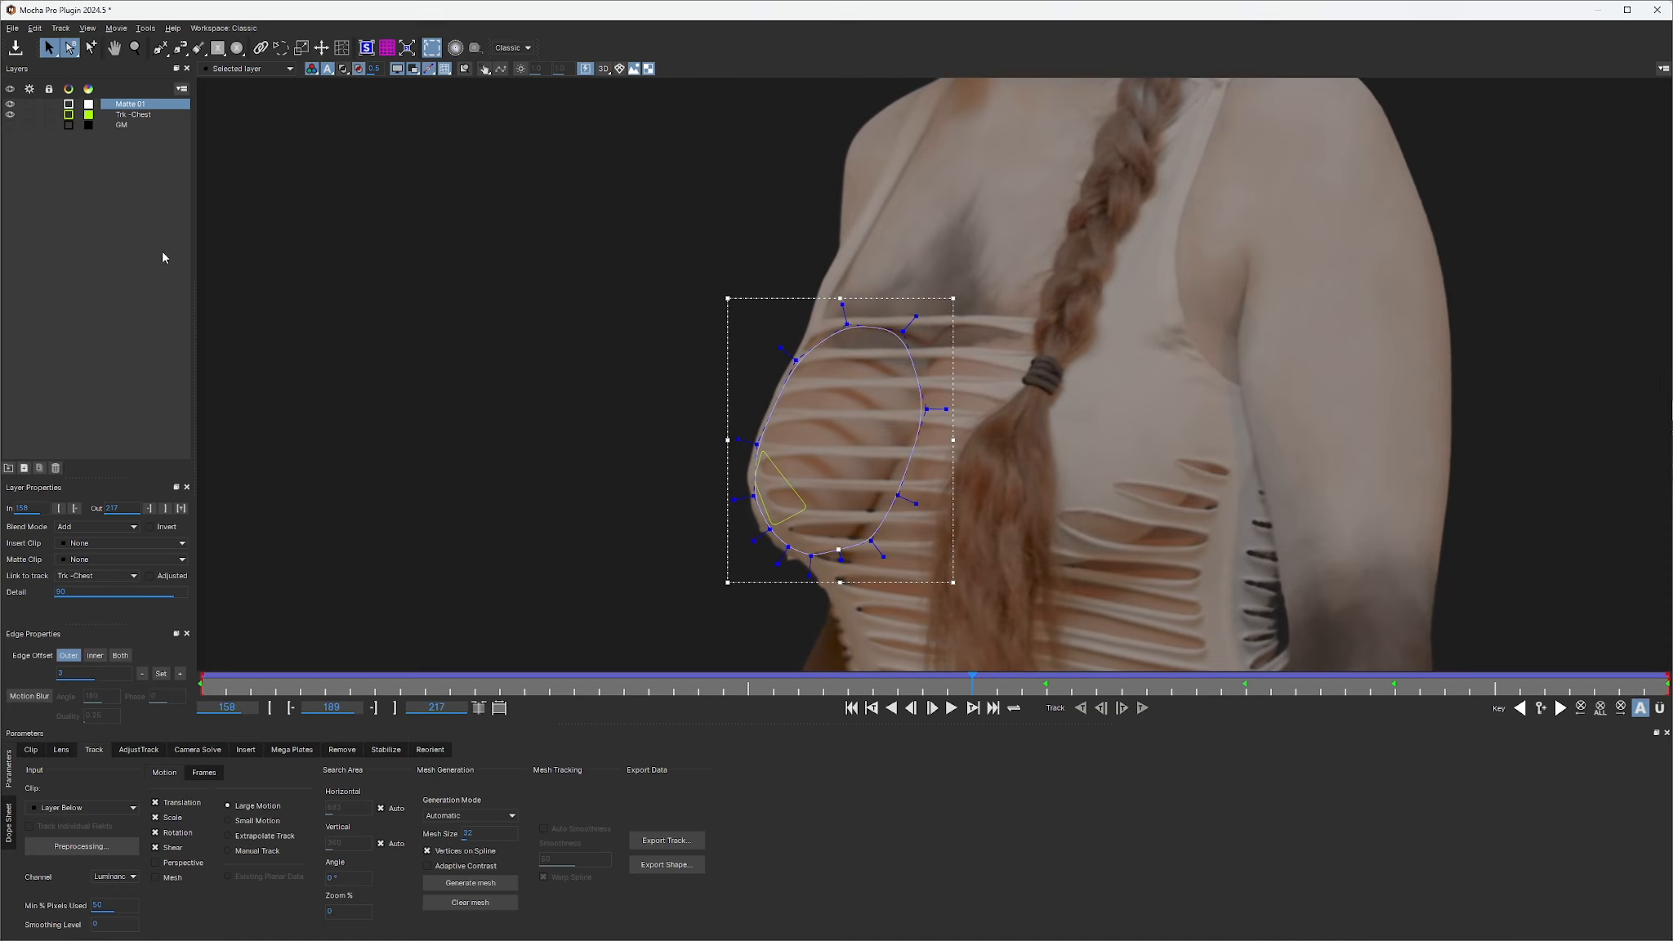
pyautogui.click(160, 48)
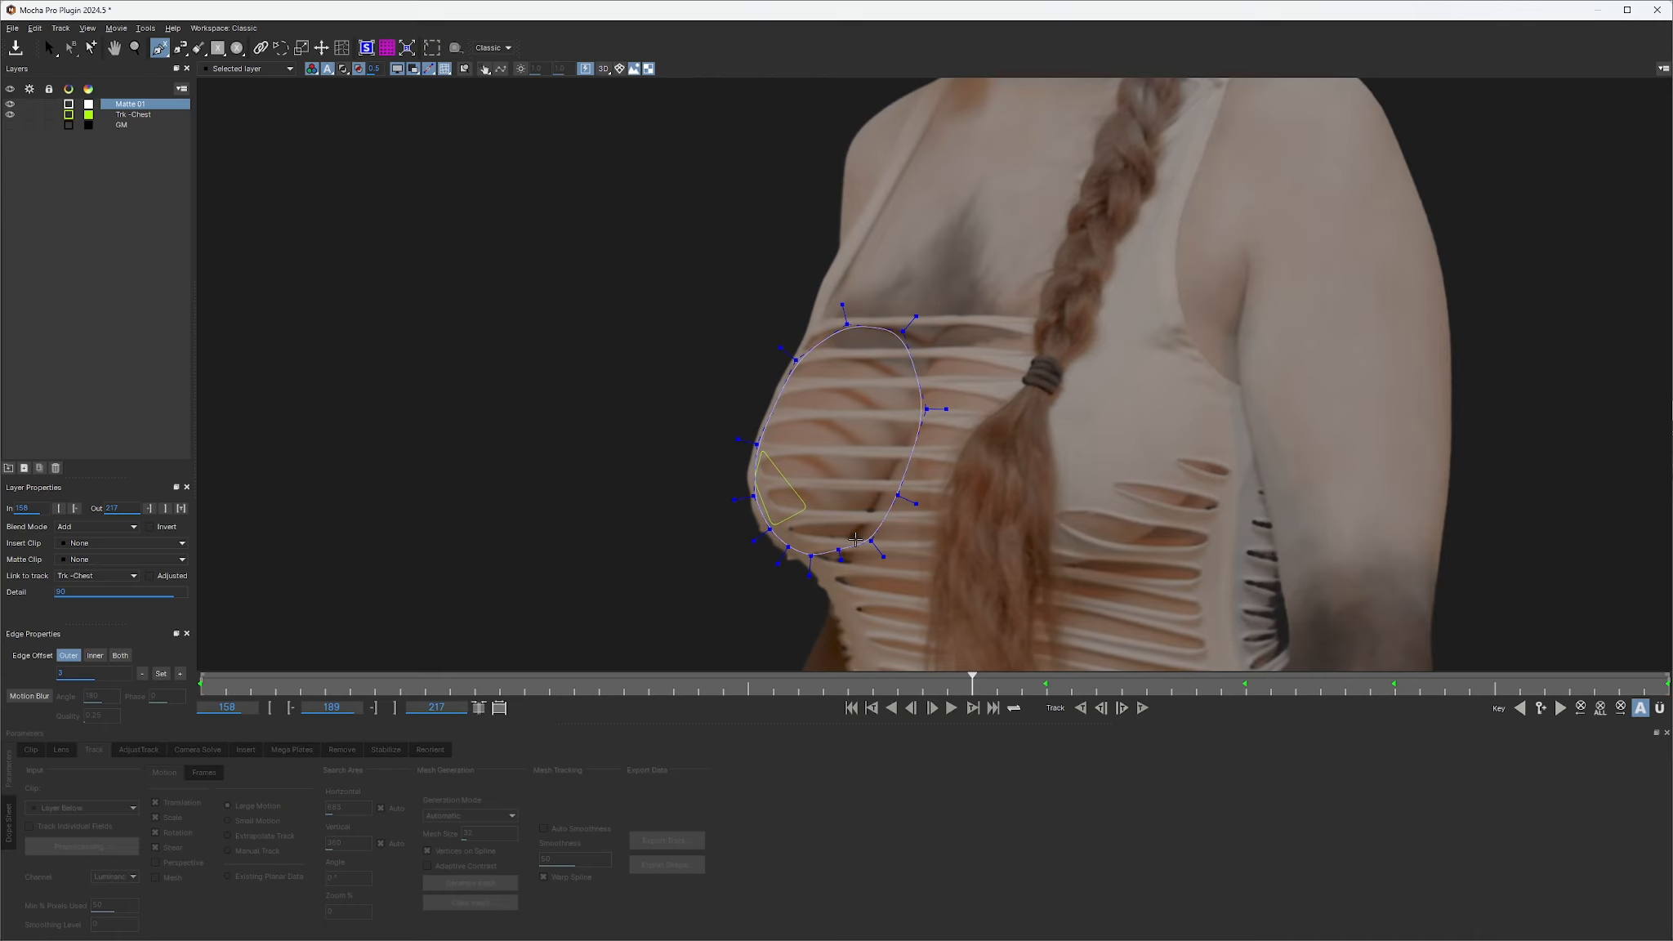
pyautogui.click(832, 616)
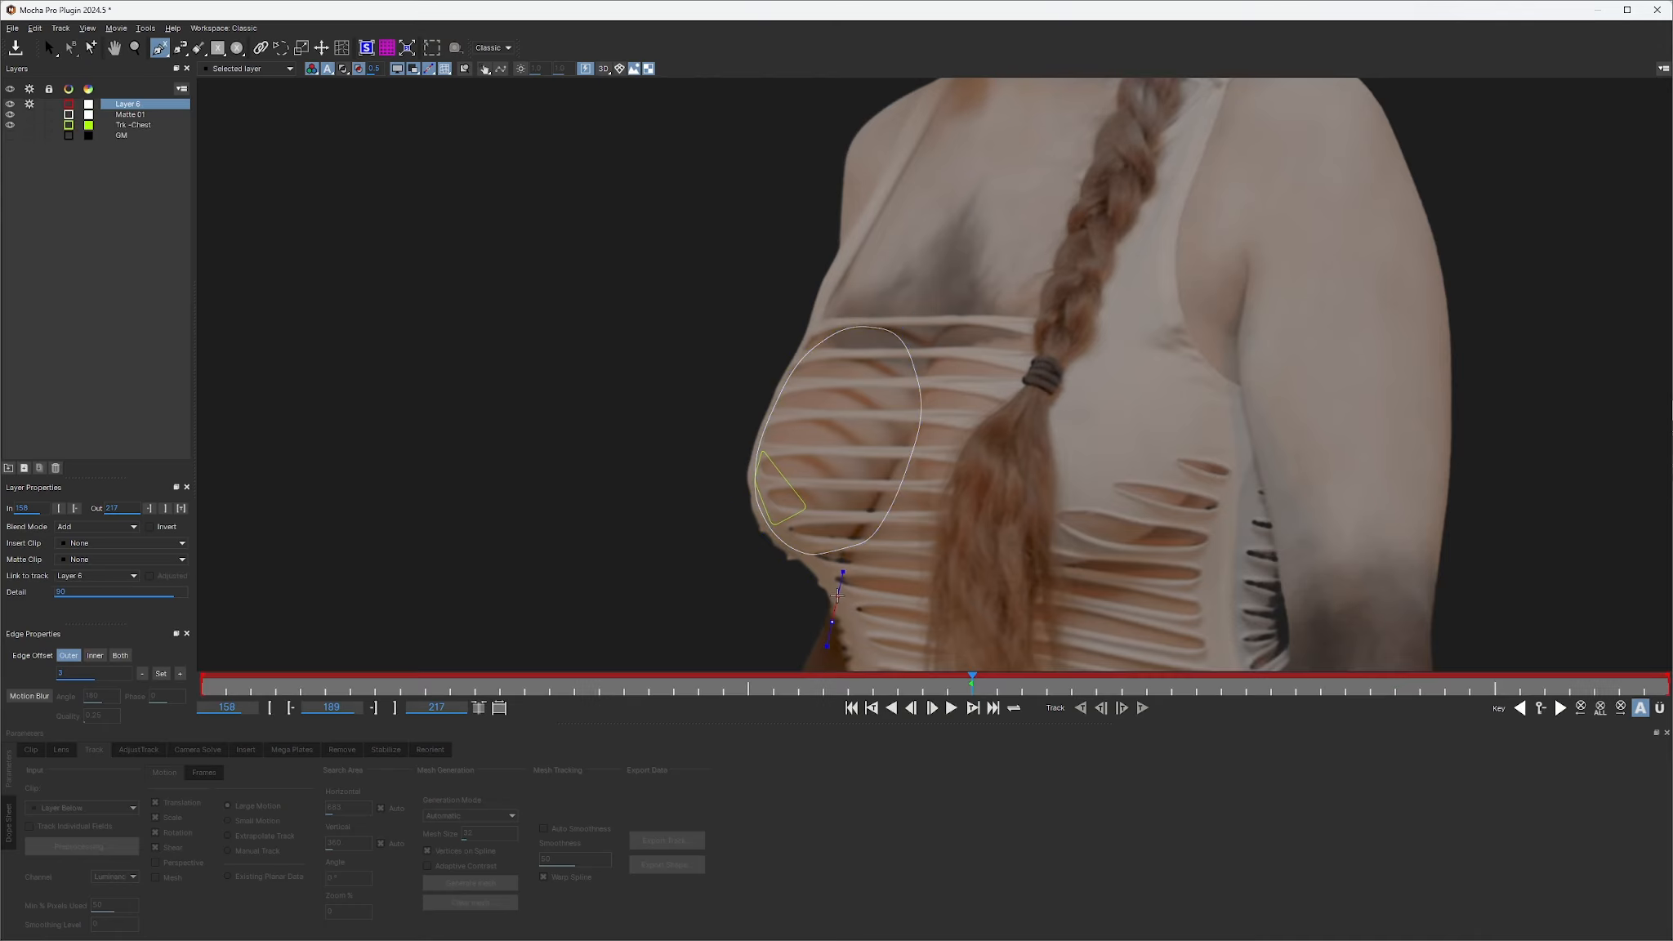
pyautogui.click(837, 593)
pyautogui.click(838, 561)
pyautogui.click(840, 527)
pyautogui.click(919, 469)
pyautogui.click(1020, 541)
pyautogui.click(1016, 660)
pyautogui.rightClick(1016, 661)
pyautogui.press('x')
pyautogui.moveTo(1016, 661); pyautogui.dragTo(969, 544)
pyautogui.press('z')
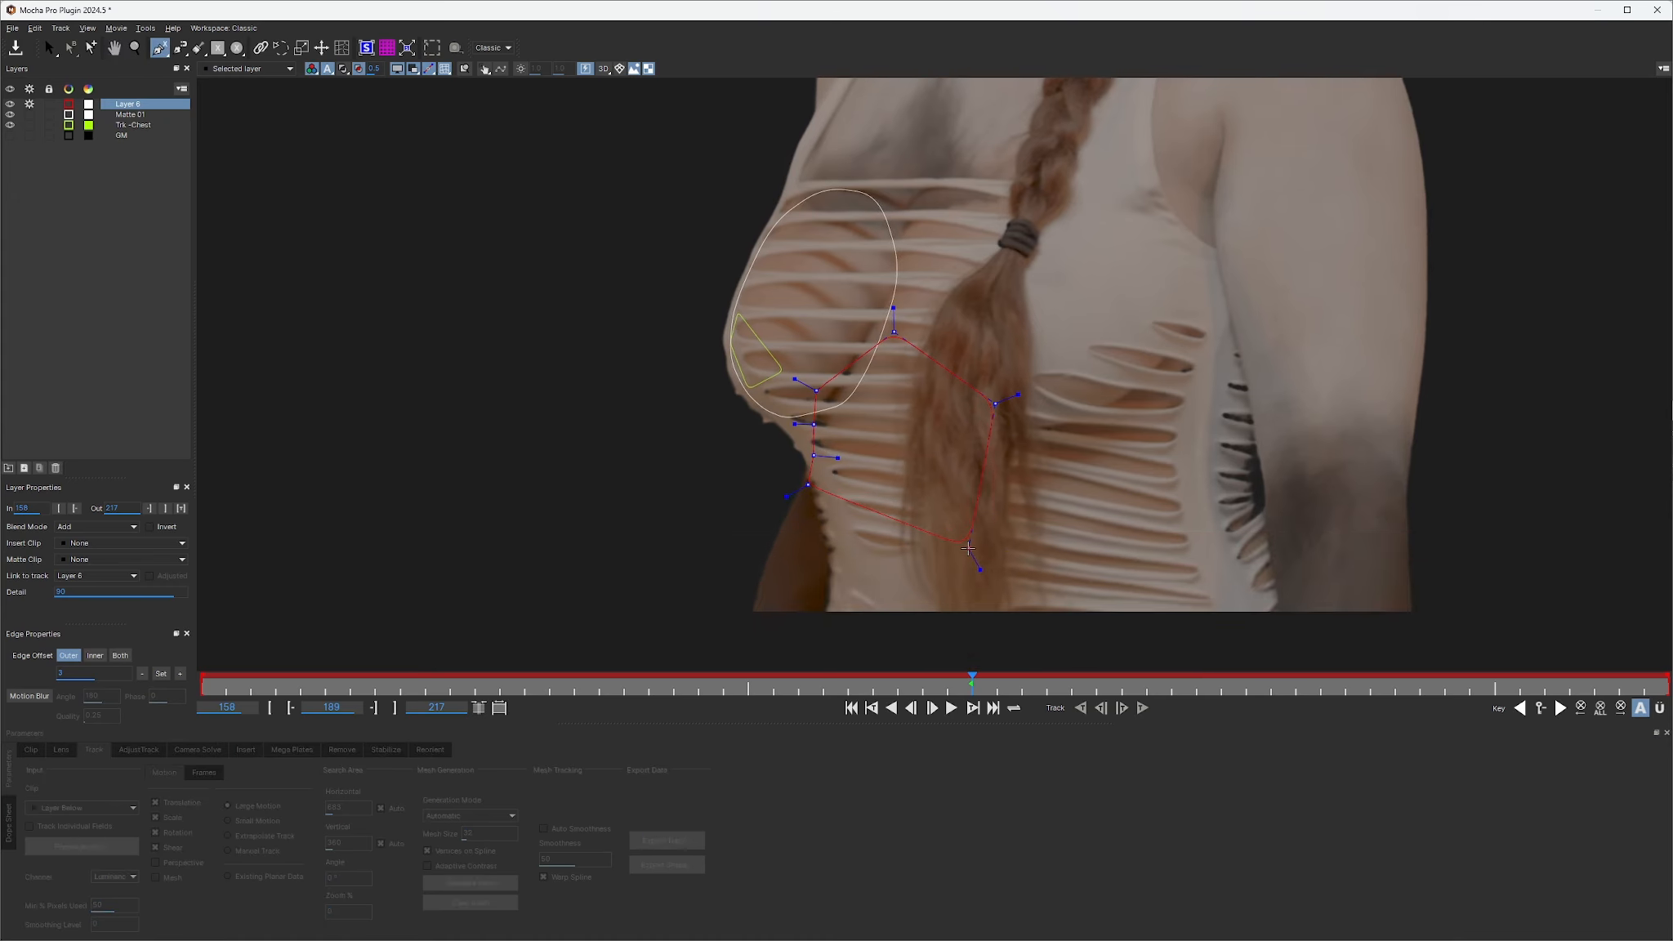
pyautogui.click(968, 551)
pyautogui.click(945, 630)
pyautogui.click(767, 641)
pyautogui.click(799, 548)
pyautogui.rightClick(798, 548)
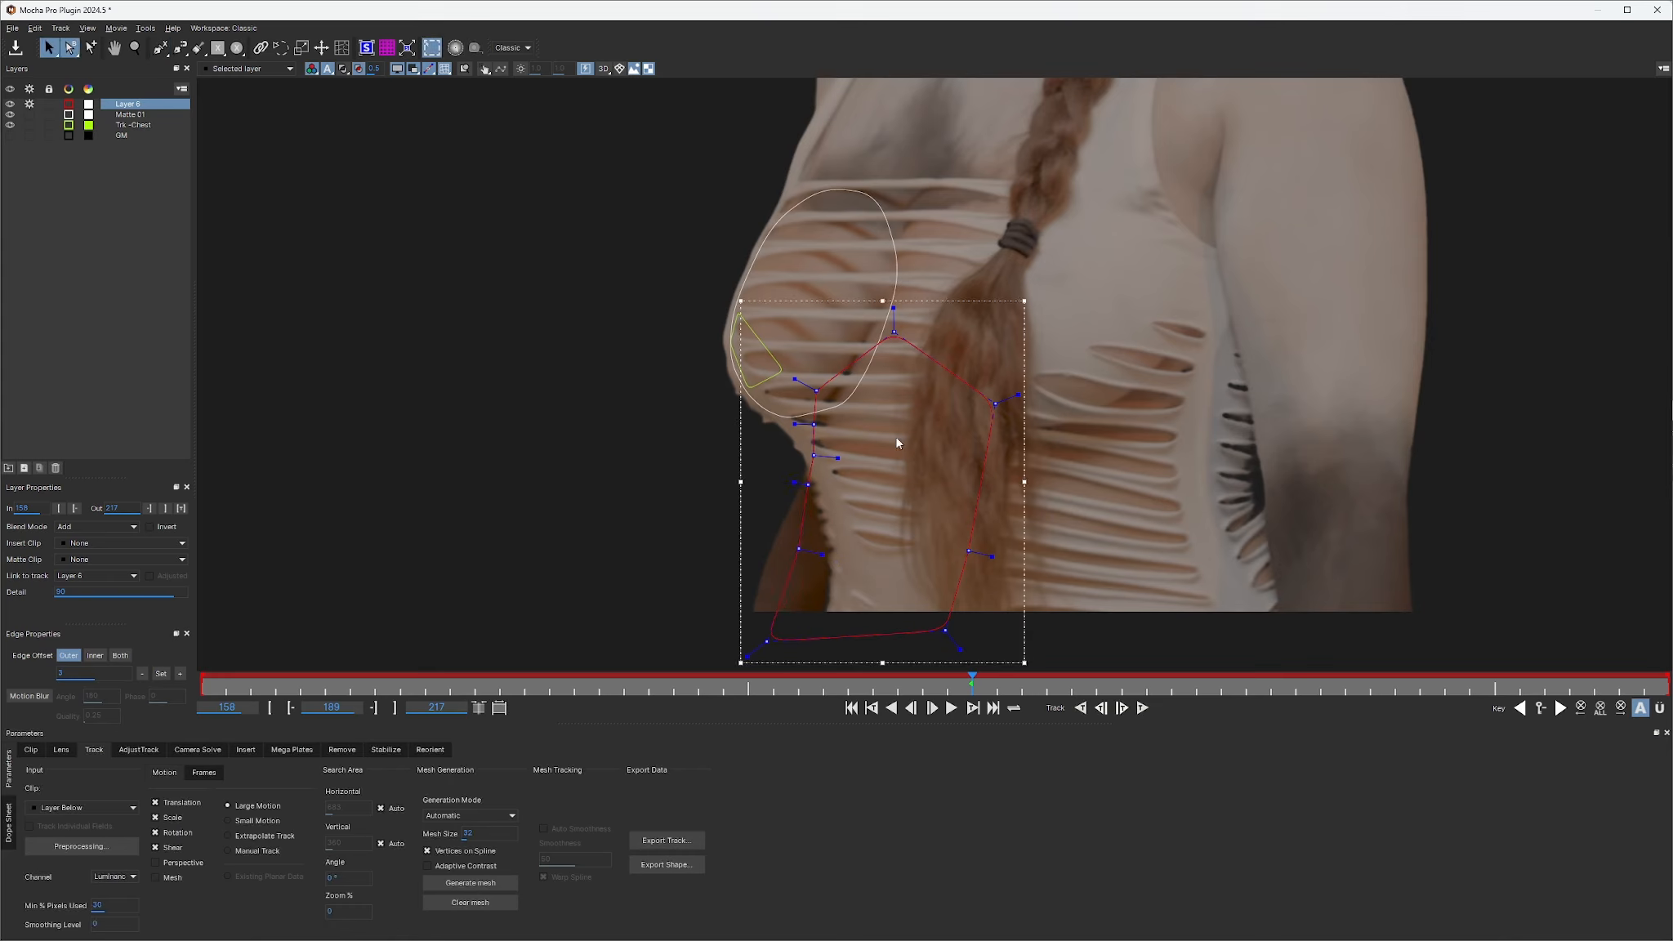
# Select all points of Layer 6's torso spline and smooth their curvature
pyautogui.moveTo(657, 243); pyautogui.dragTo(1062, 672)
pyautogui.moveTo(1018, 394); pyautogui.dragTo(1012, 393)
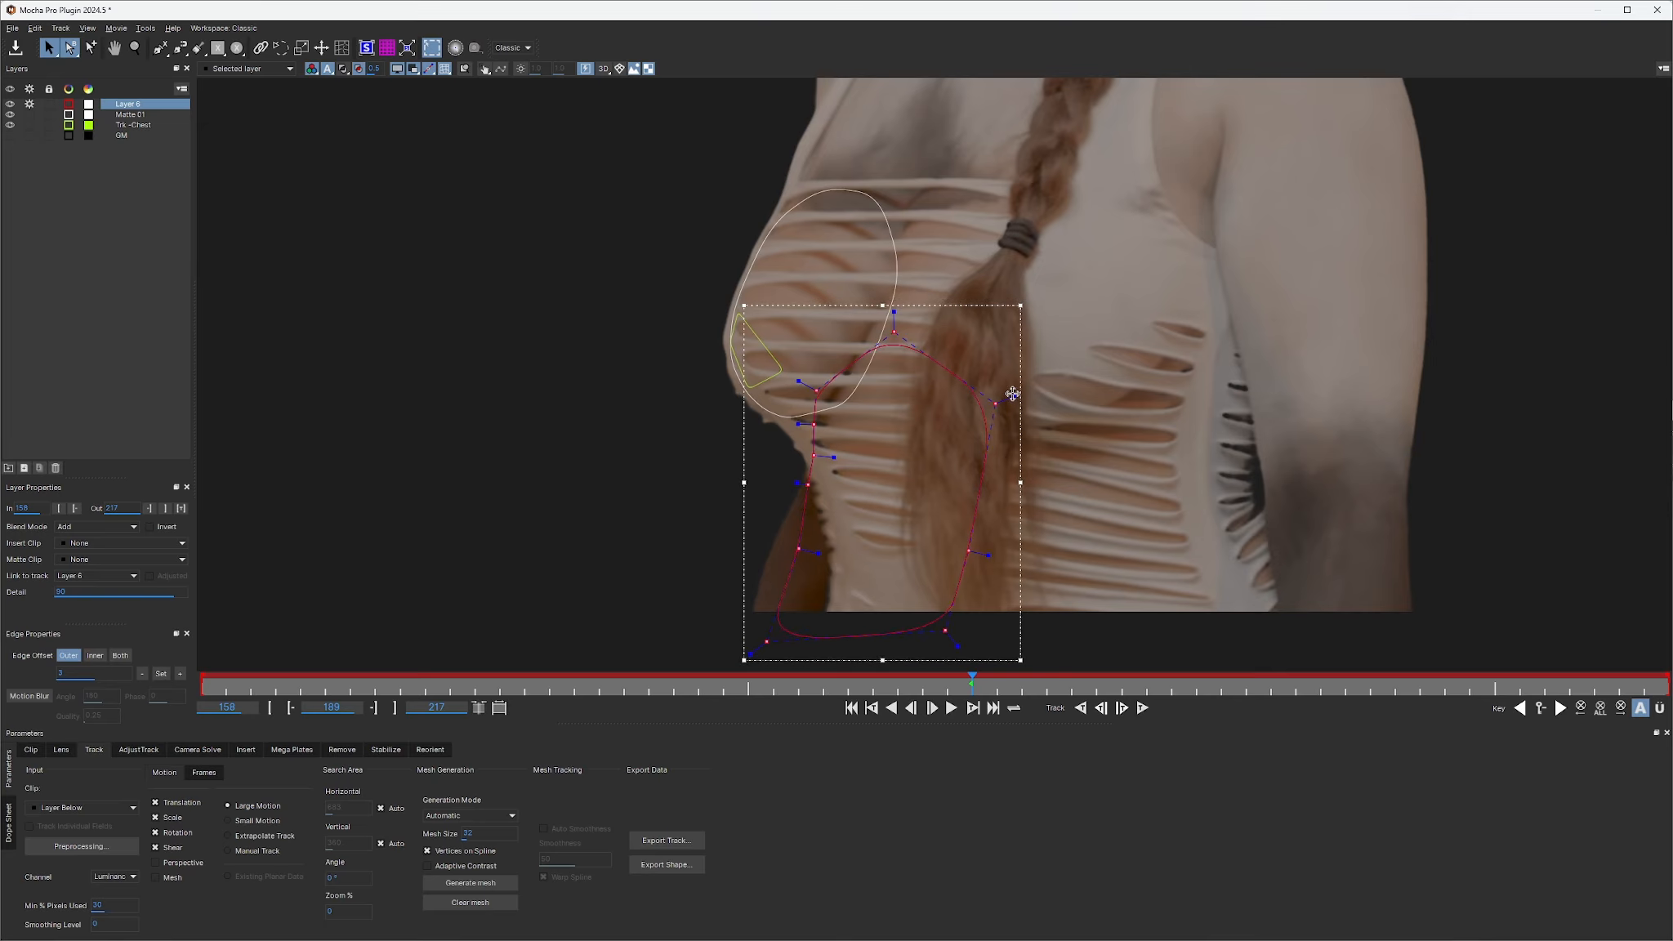
pyautogui.click(1119, 643)
# Shift Layer 6's spline at frame 197 to follow the torso, and fit its points to the waist edge
pyautogui.moveTo(993, 680); pyautogui.dragTo(1173, 678)
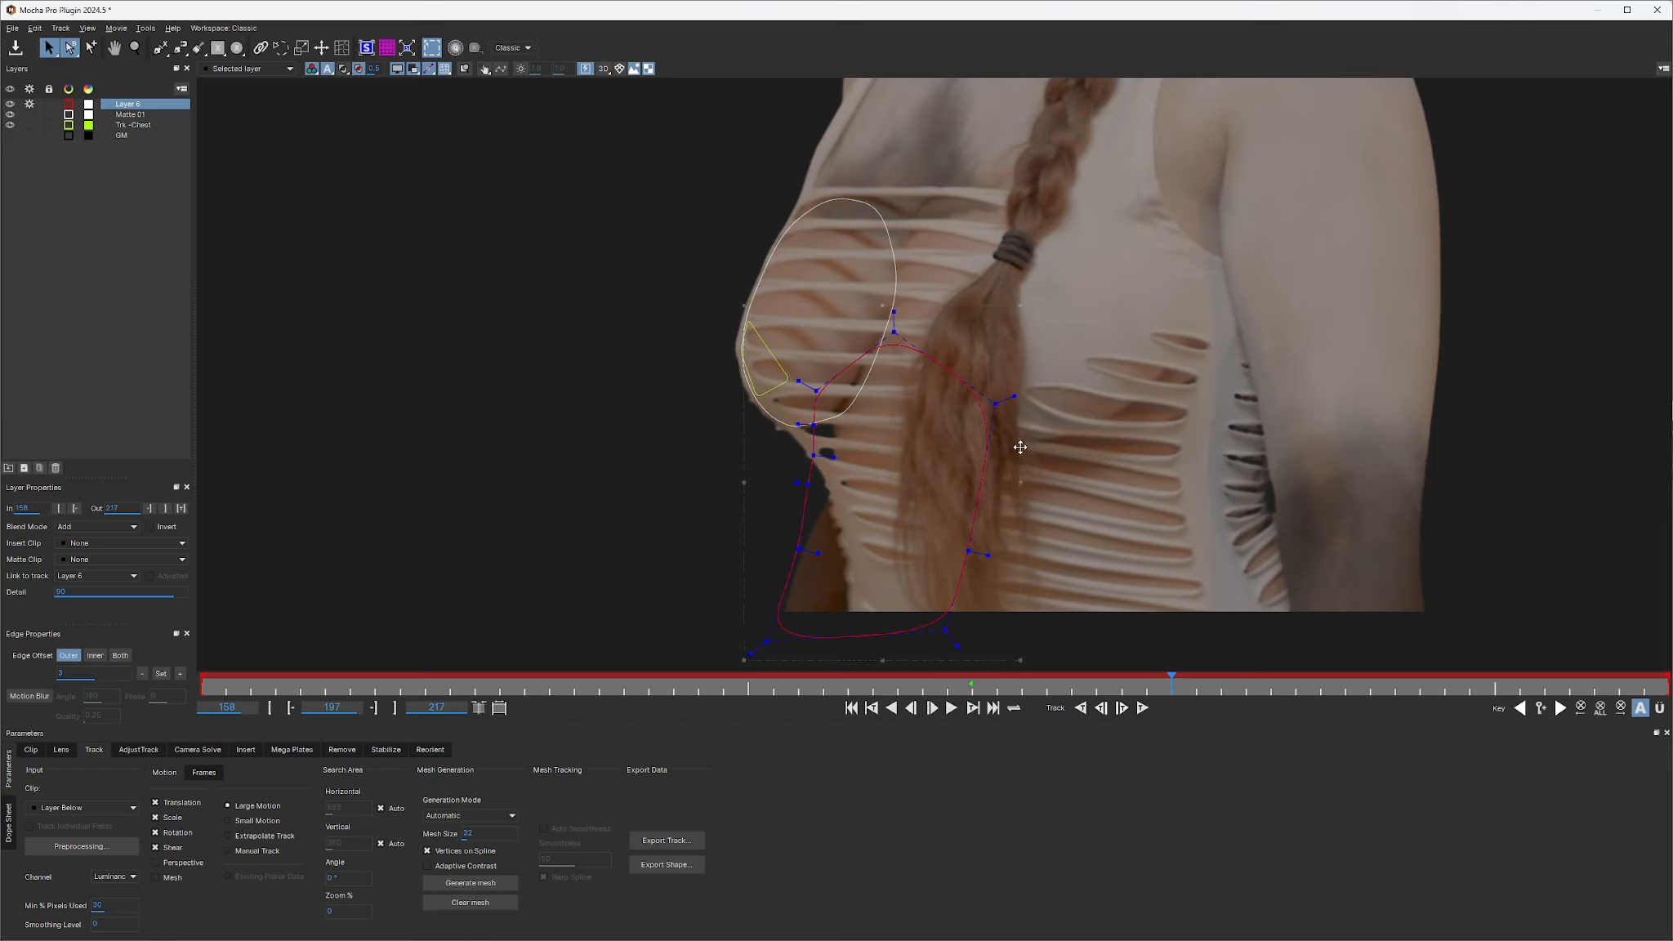
pyautogui.moveTo(1021, 447); pyautogui.dragTo(1035, 447)
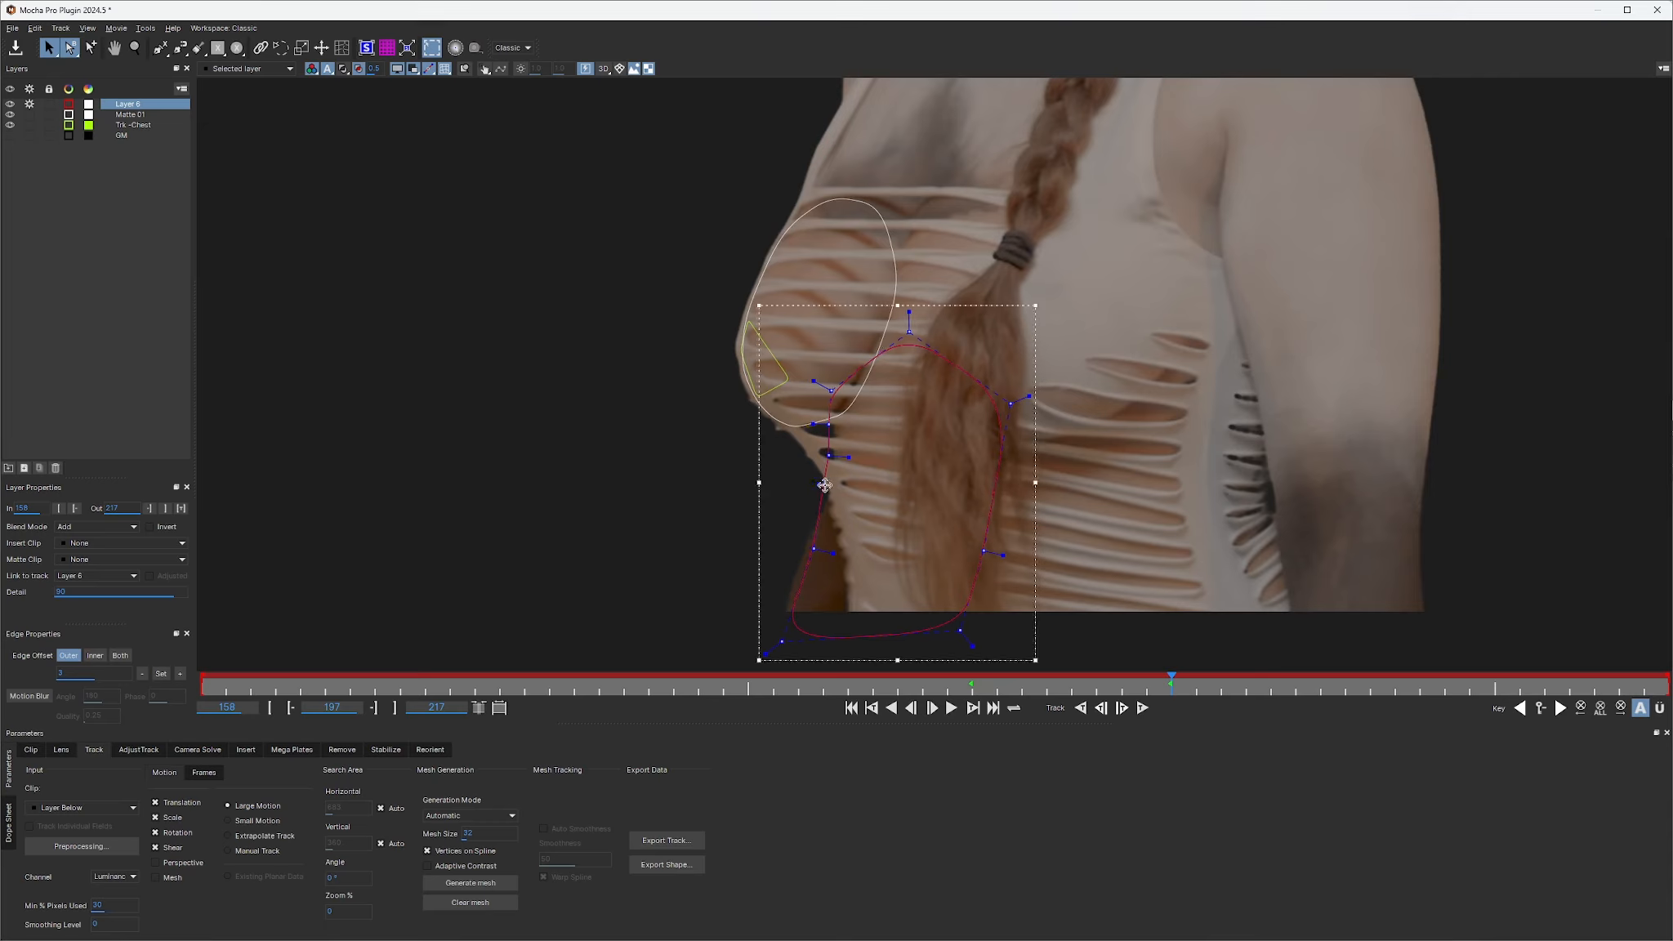
pyautogui.moveTo(823, 485); pyautogui.dragTo(845, 422)
pyautogui.moveTo(847, 424); pyautogui.dragTo(840, 425)
pyautogui.click(832, 390)
# Refine the points of Layer 6's spline just under the chest at frame 189
pyautogui.moveTo(1172, 683); pyautogui.dragTo(1006, 708)
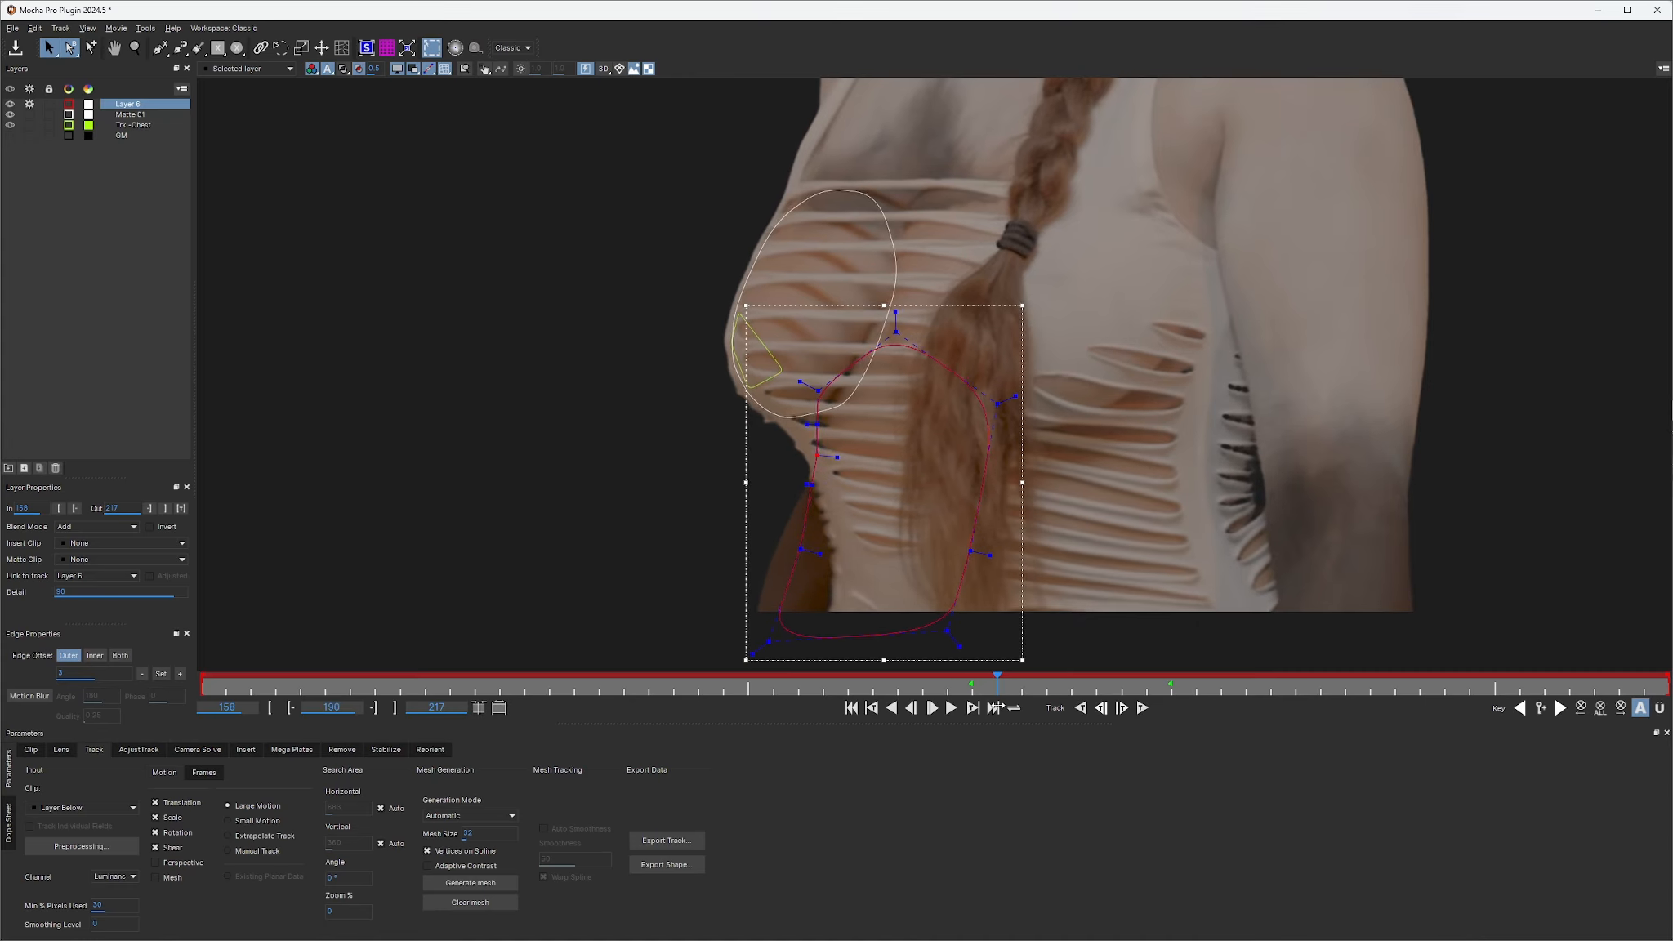
pyautogui.moveTo(1008, 706); pyautogui.dragTo(972, 691)
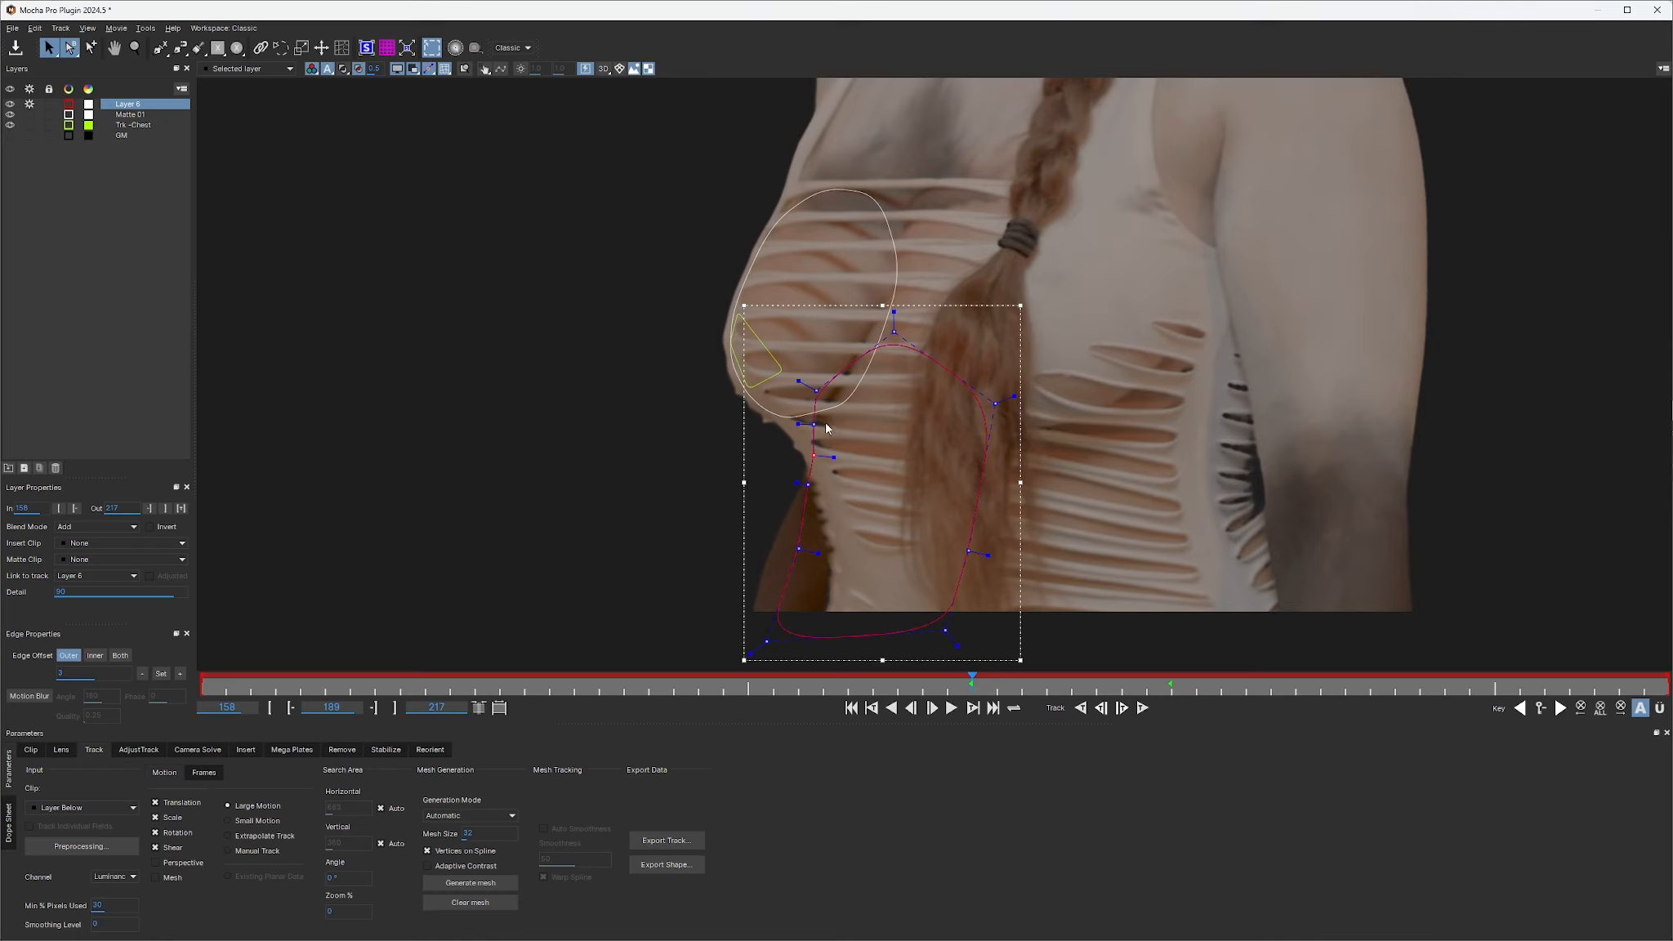
pyautogui.moveTo(814, 424); pyautogui.dragTo(814, 454)
pyautogui.moveTo(983, 682)
pyautogui.mouseDown()
pyautogui.moveTo(1057, 686)
pyautogui.moveTo(978, 689)
pyautogui.mouseUp()
pyautogui.moveTo(818, 424); pyautogui.dragTo(812, 458)
# Shift Layer 6's spline with the body at frame 207 and adjust its points along the waist
pyautogui.moveTo(972, 683); pyautogui.dragTo(1422, 694)
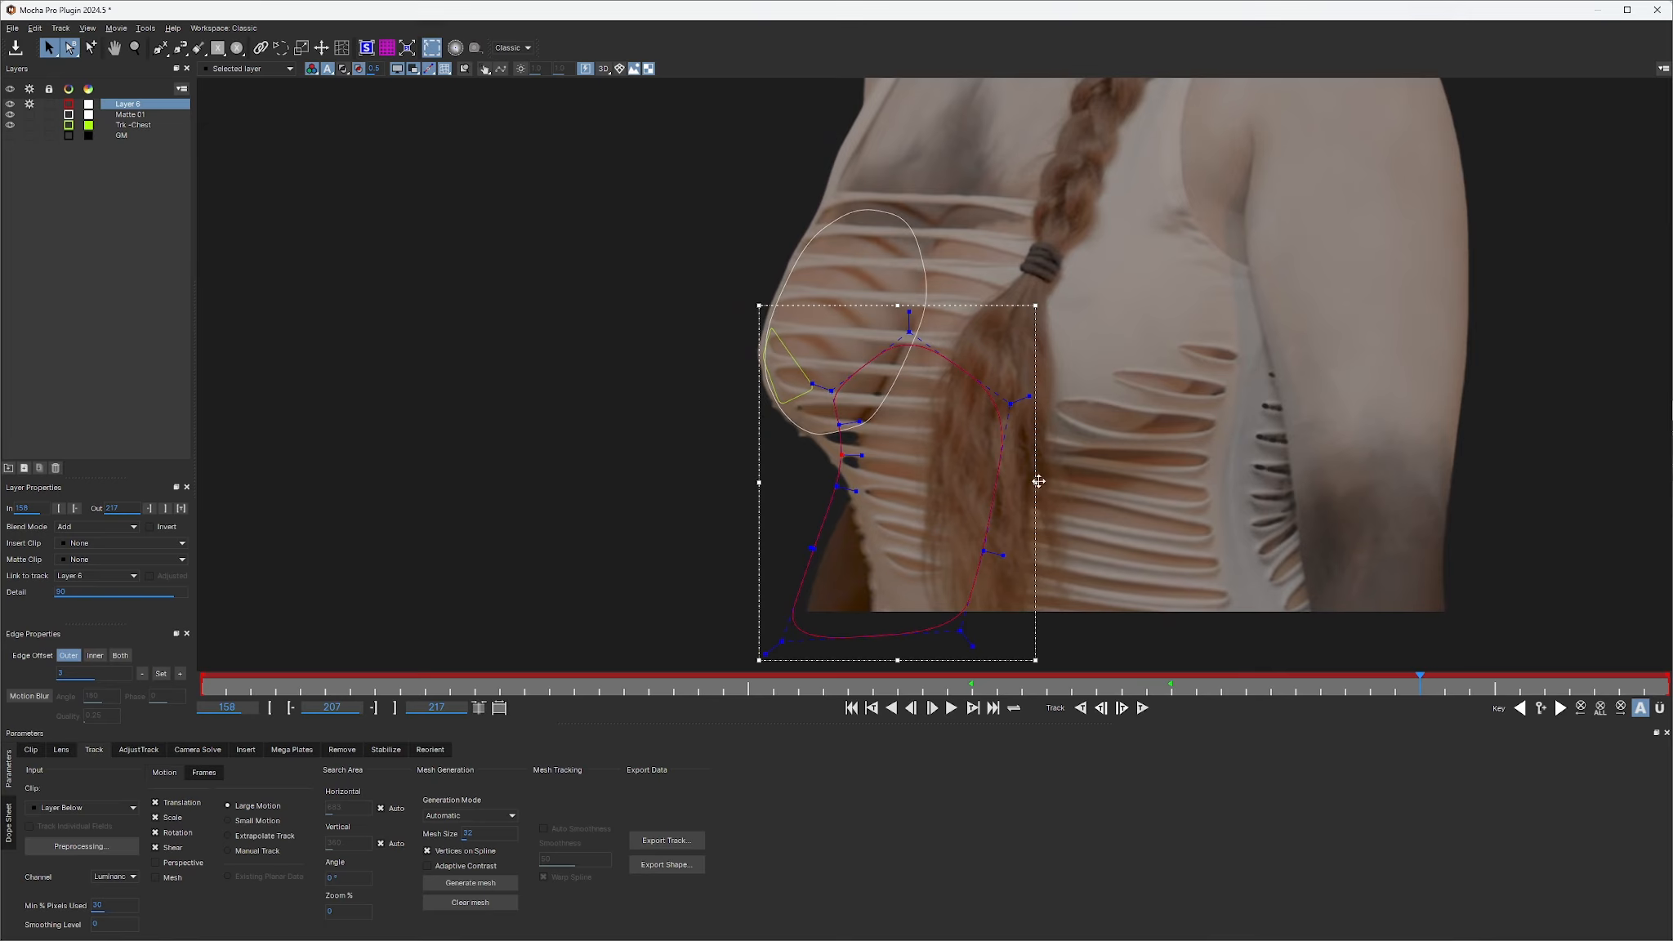
pyautogui.moveTo(1035, 446); pyautogui.dragTo(1054, 446)
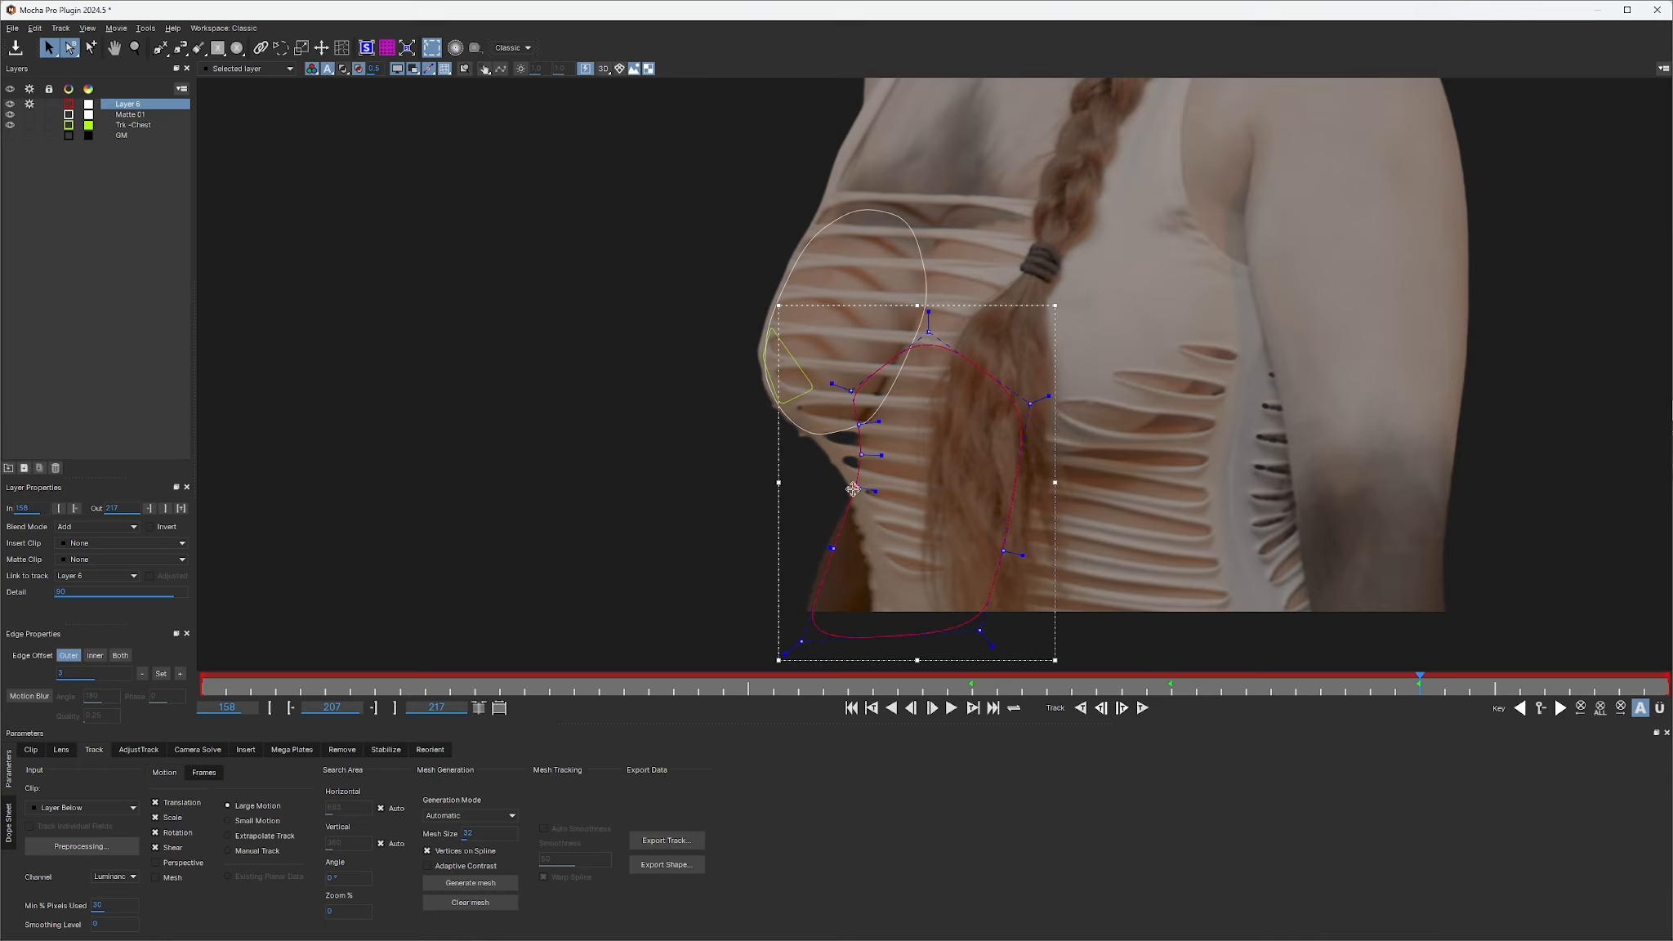
pyautogui.moveTo(853, 489); pyautogui.dragTo(859, 488)
pyautogui.moveTo(859, 425); pyautogui.dragTo(861, 424)
# Move the waist and lower corner points of Layer 6's spline inward at frame 202
pyautogui.moveTo(1400, 690); pyautogui.dragTo(1290, 692)
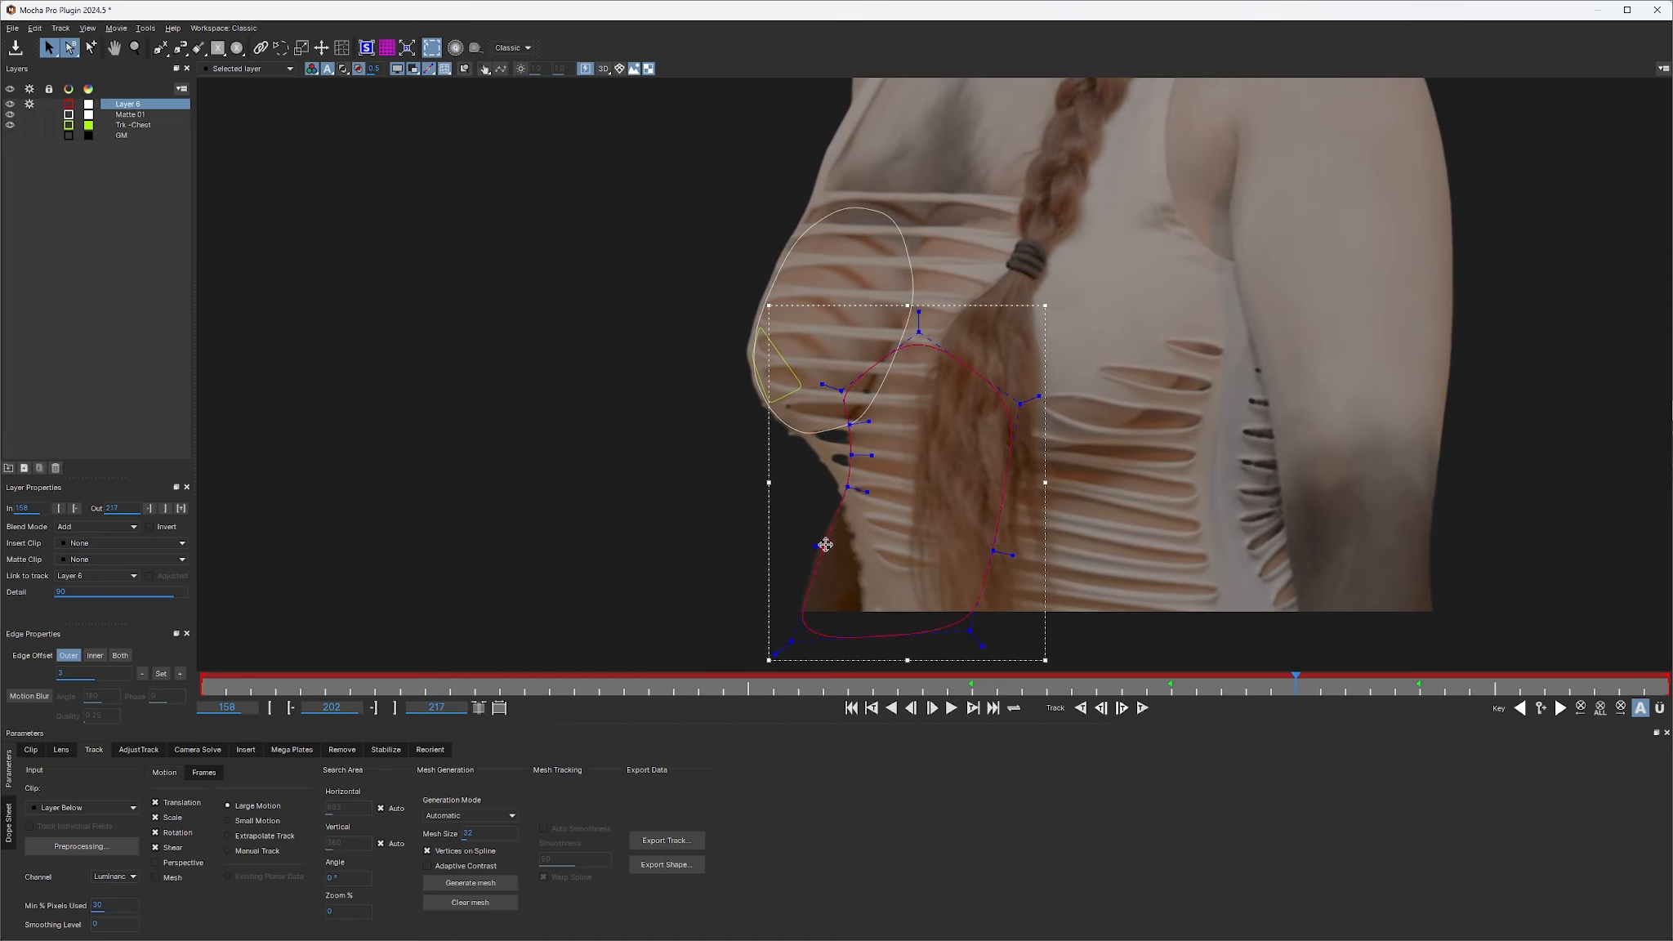
pyautogui.moveTo(826, 545); pyautogui.dragTo(833, 549)
pyautogui.moveTo(792, 641); pyautogui.dragTo(795, 643)
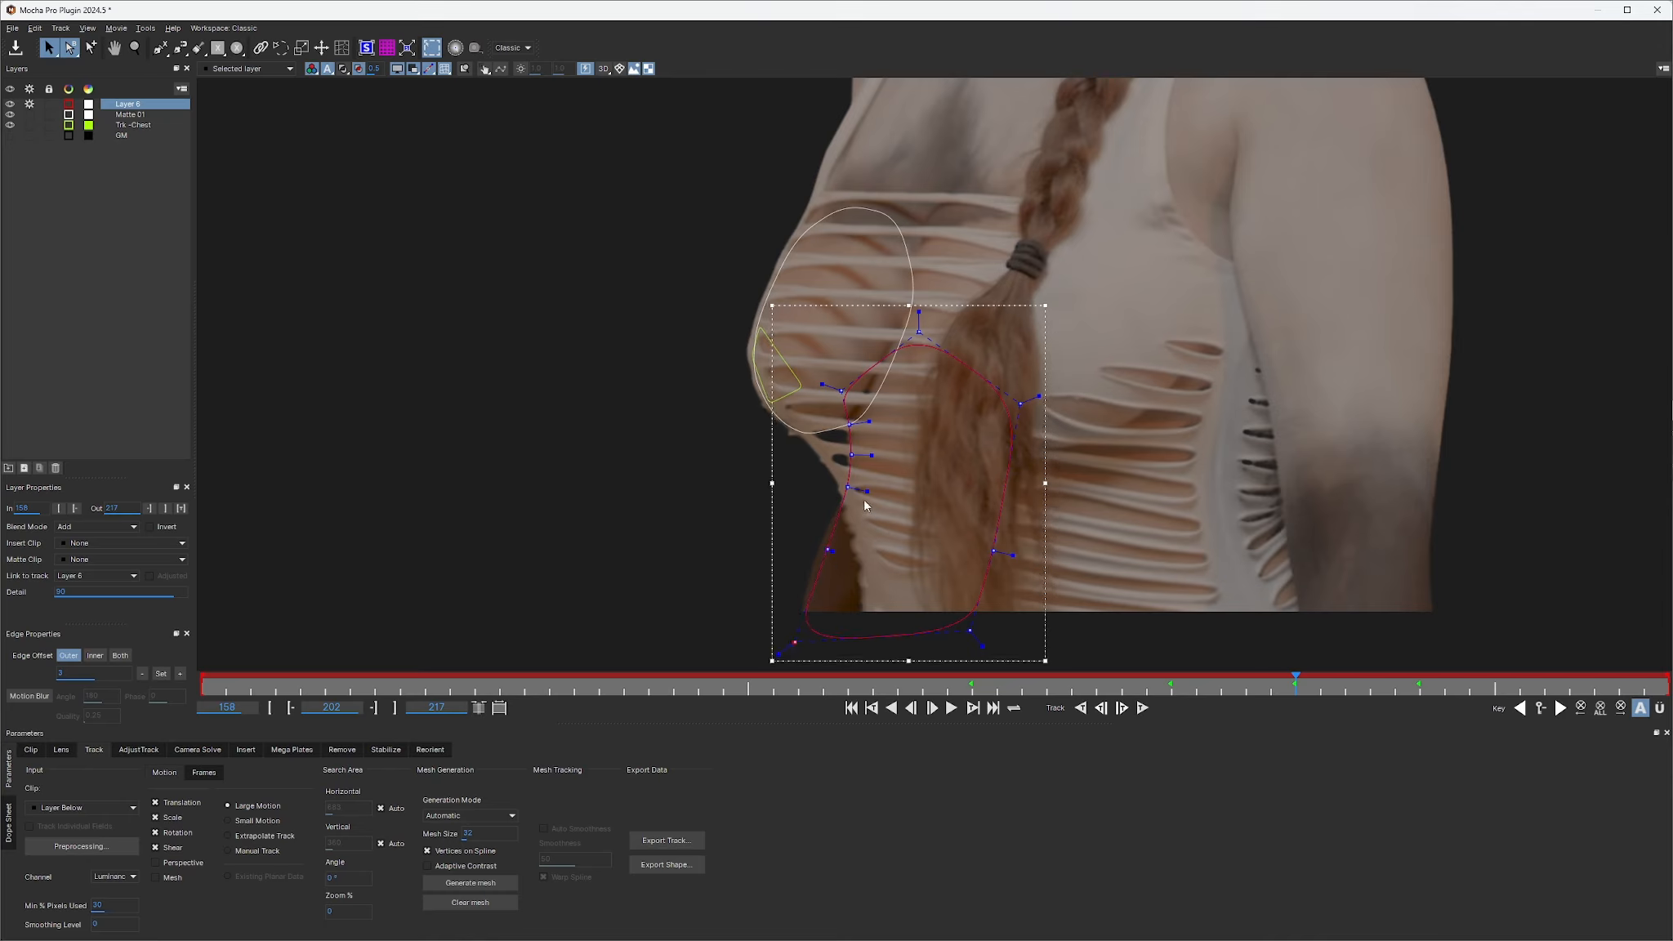
pyautogui.moveTo(847, 487); pyautogui.dragTo(851, 487)
# Shift Layer 6's spline with the torso at frame 217, and refine its waist points at frame 197
pyautogui.moveTo(1267, 690); pyautogui.dragTo(1667, 693)
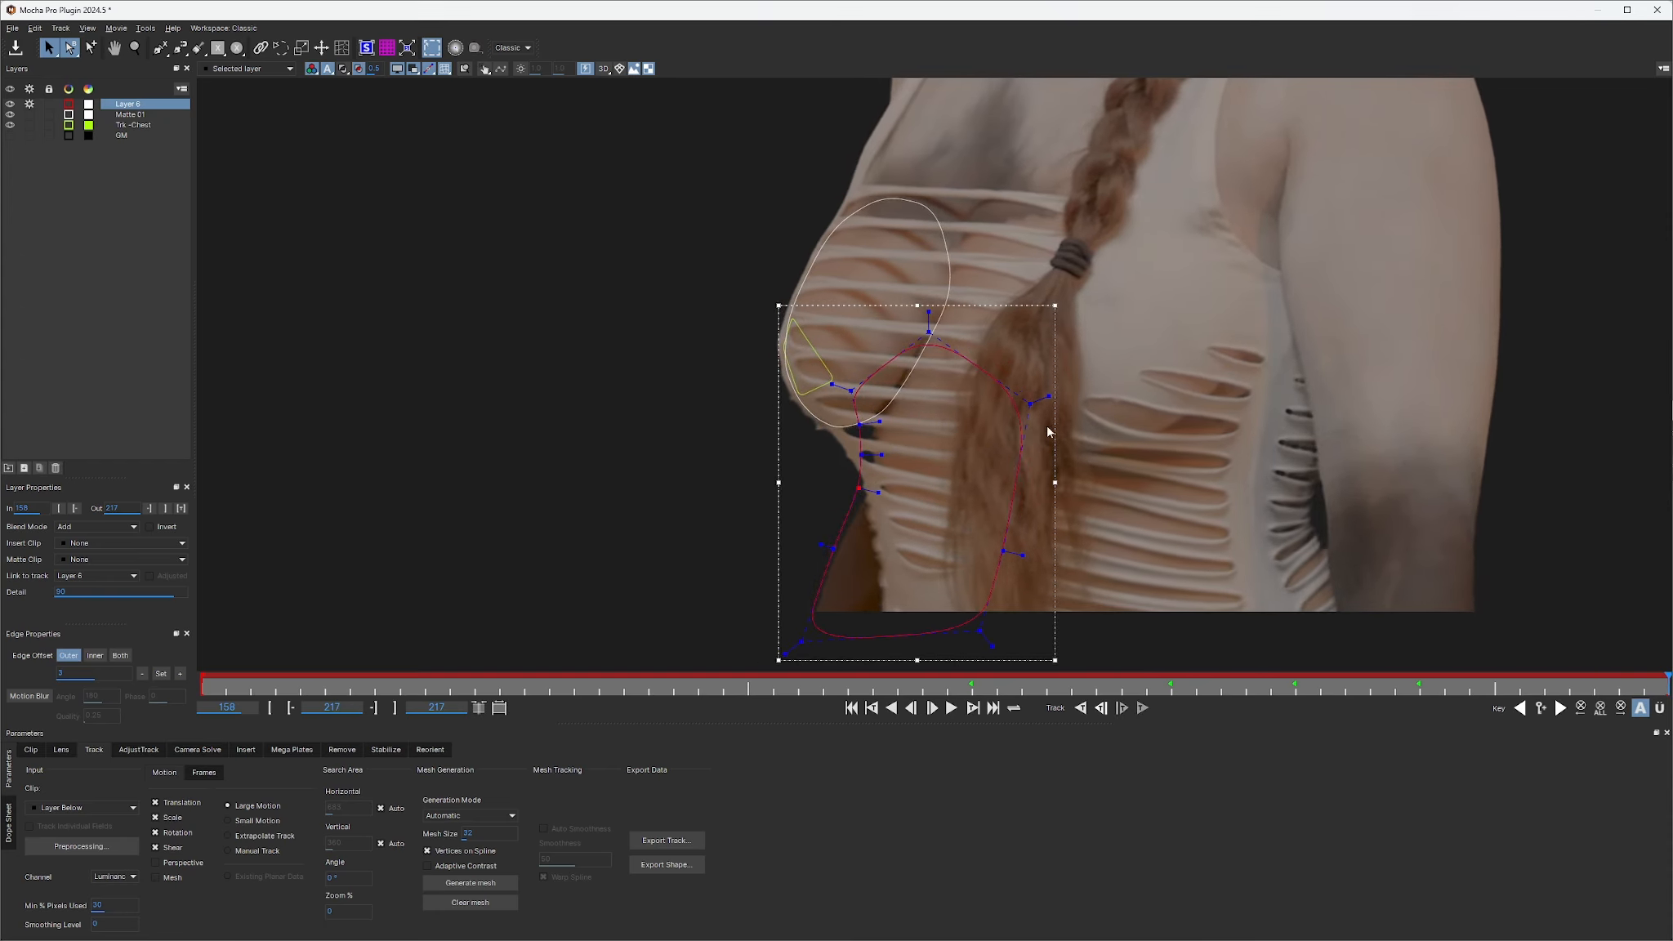
pyautogui.moveTo(1048, 431); pyautogui.dragTo(1071, 429)
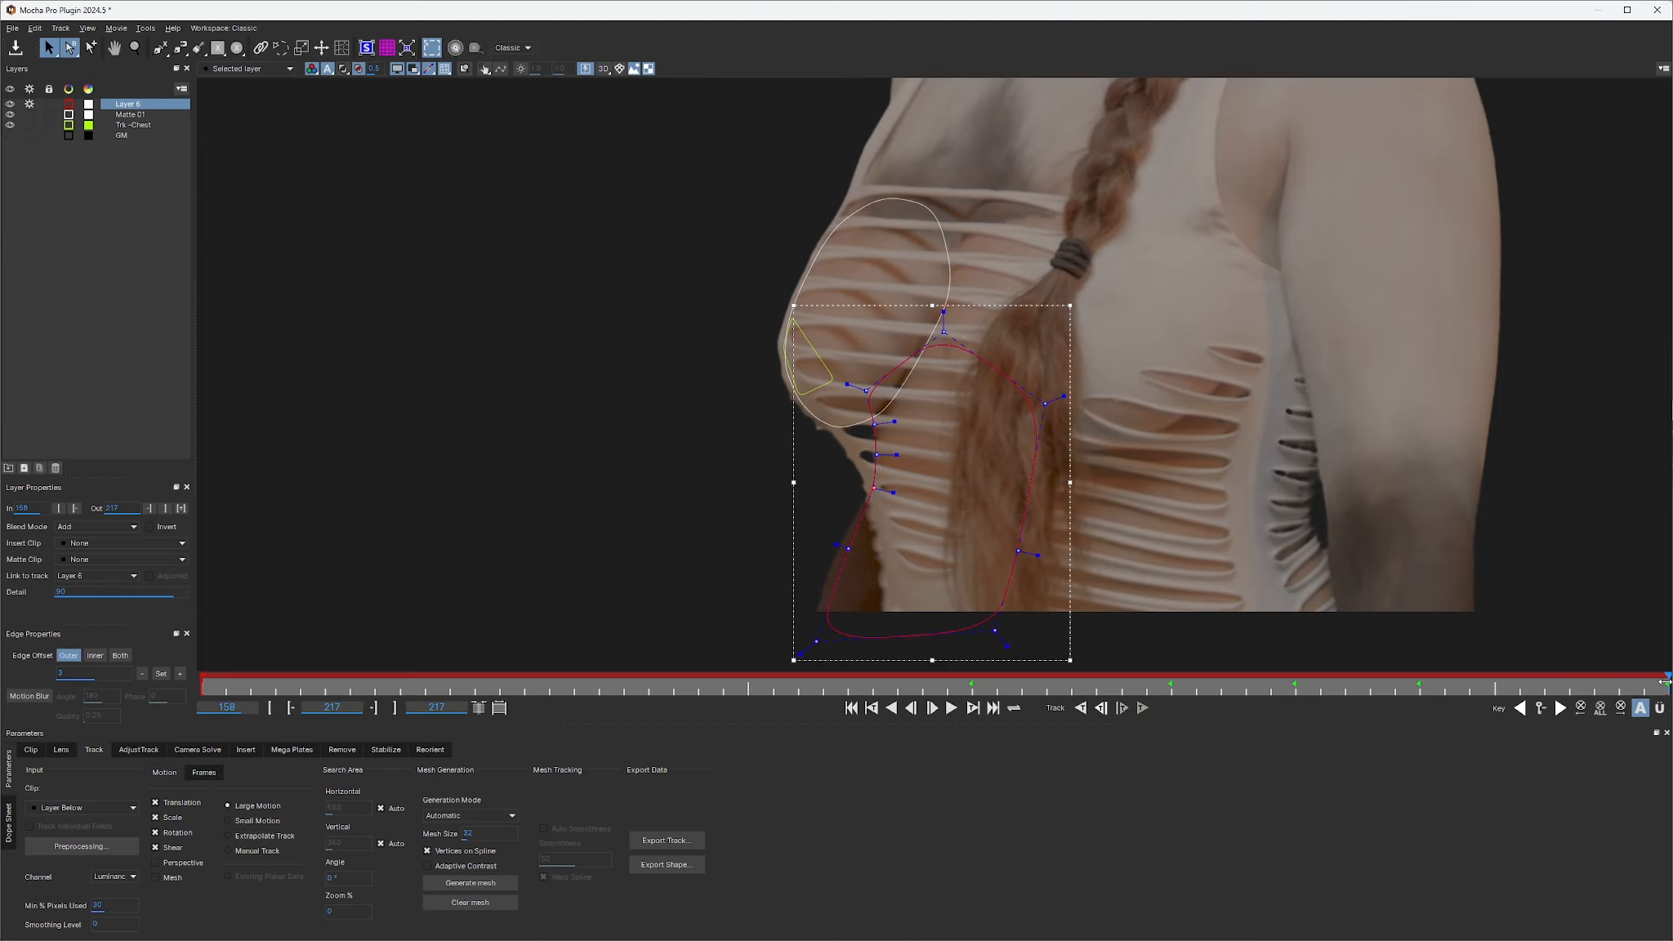
pyautogui.moveTo(1644, 689); pyautogui.dragTo(1167, 699)
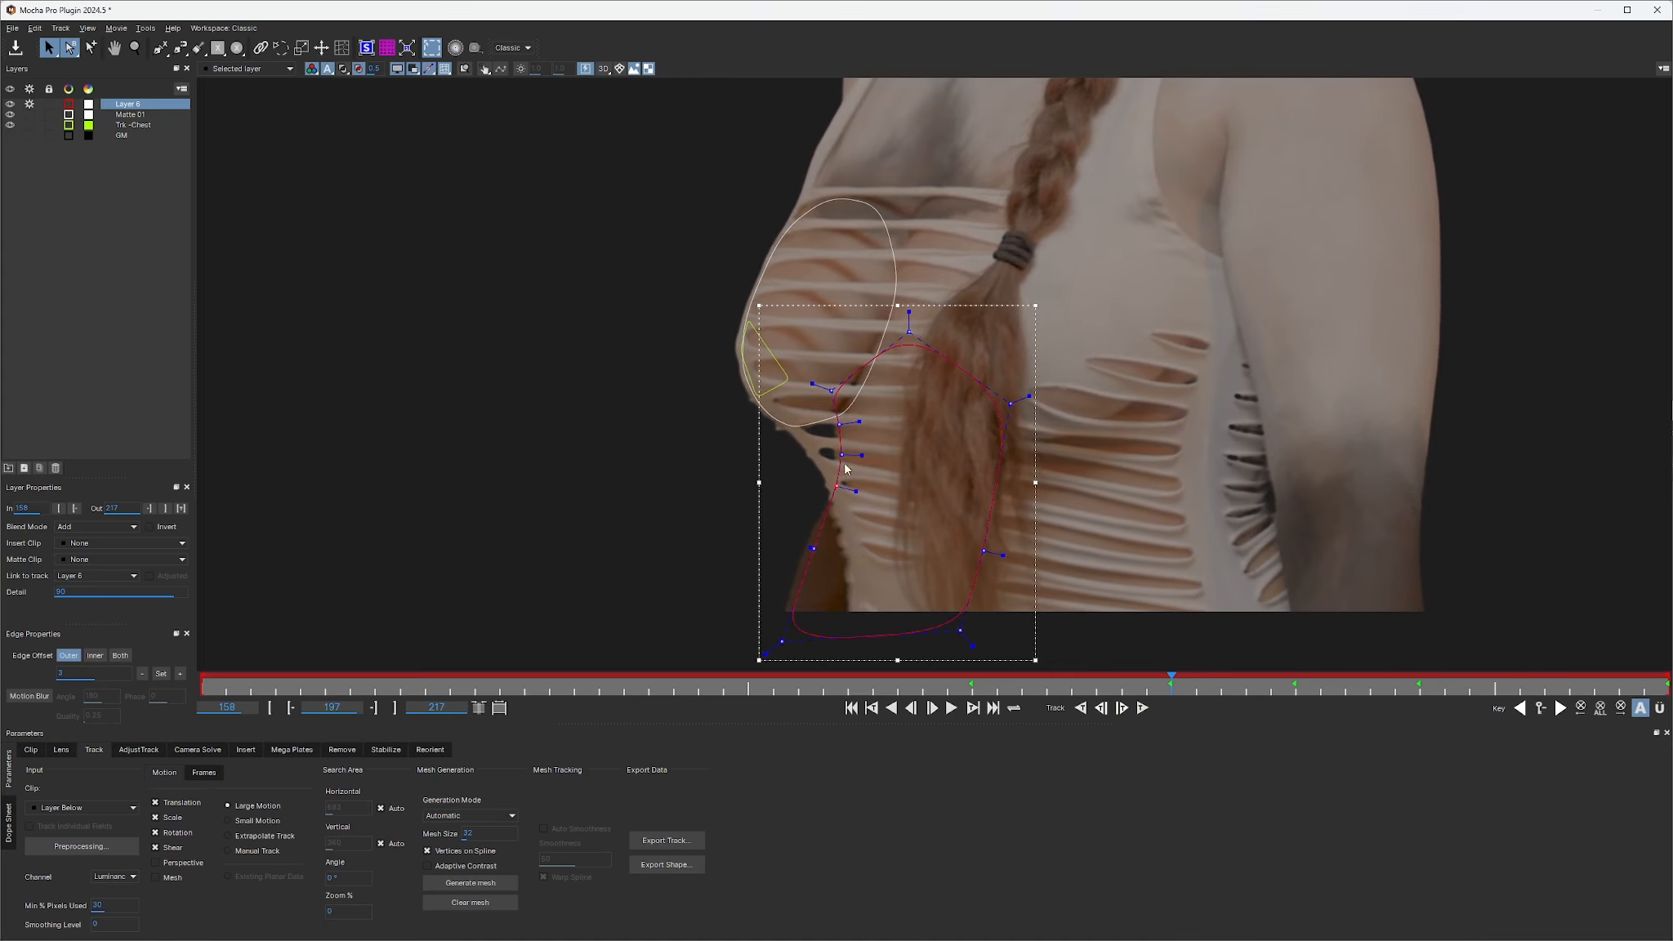
pyautogui.moveTo(842, 454); pyautogui.dragTo(837, 485)
# Widen Layer 6's spline outward over the waist and arm at frames 179 and 158
pyautogui.moveTo(1172, 686); pyautogui.dragTo(722, 691)
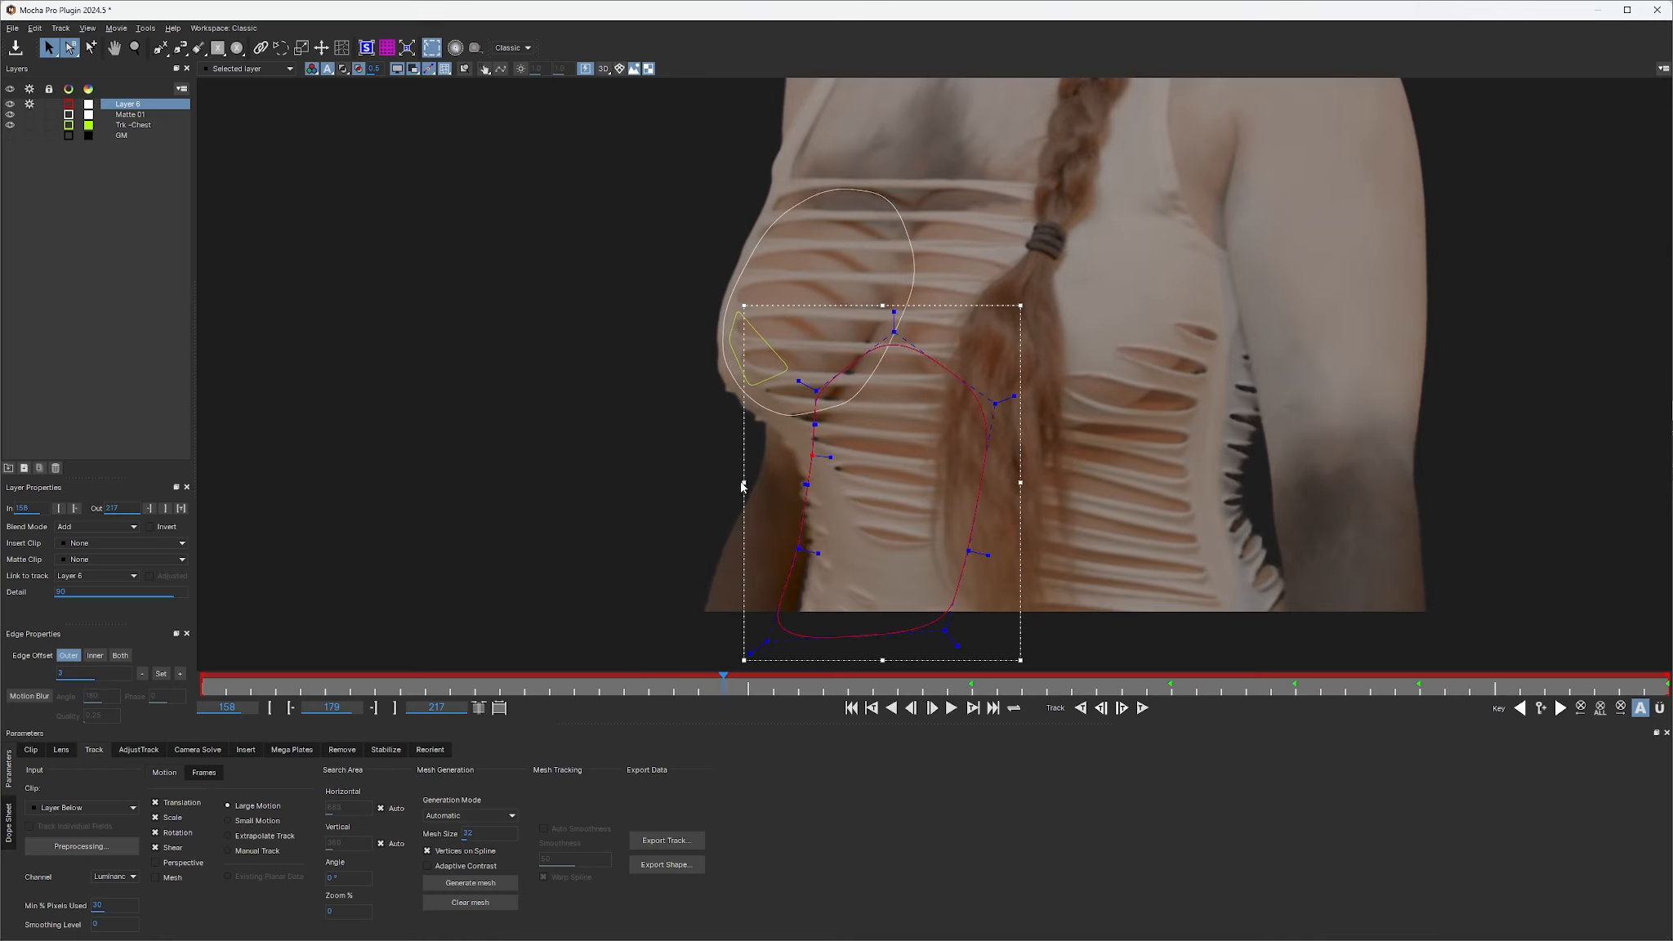
pyautogui.moveTo(742, 484); pyautogui.dragTo(701, 484)
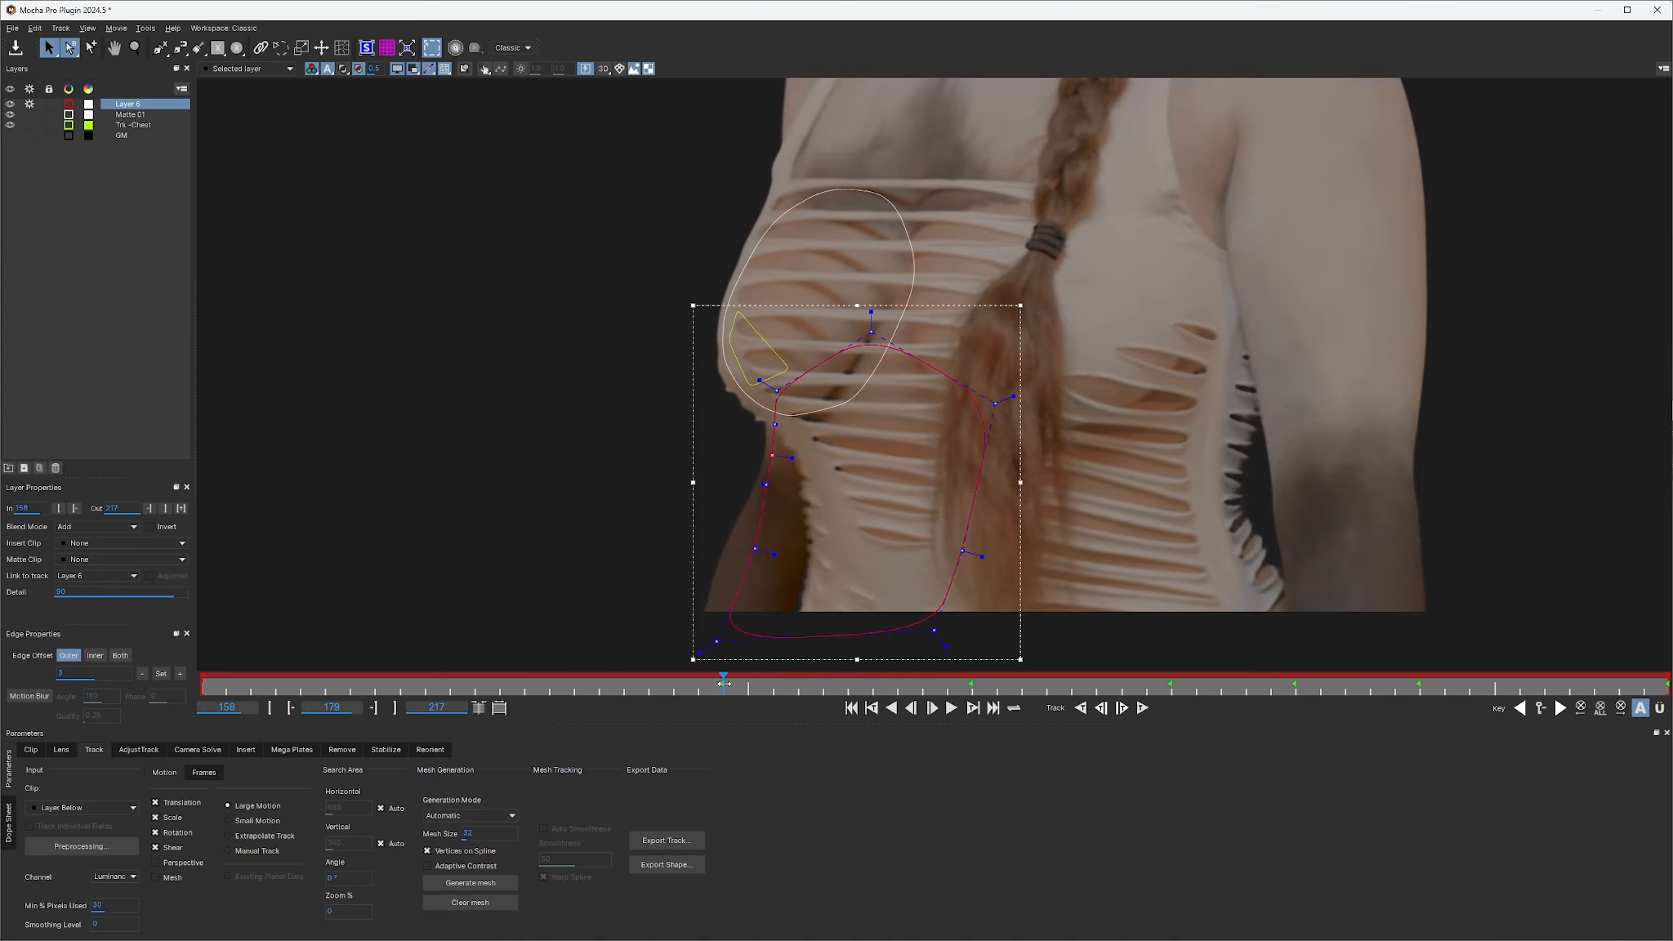
pyautogui.moveTo(724, 683); pyautogui.dragTo(203, 676)
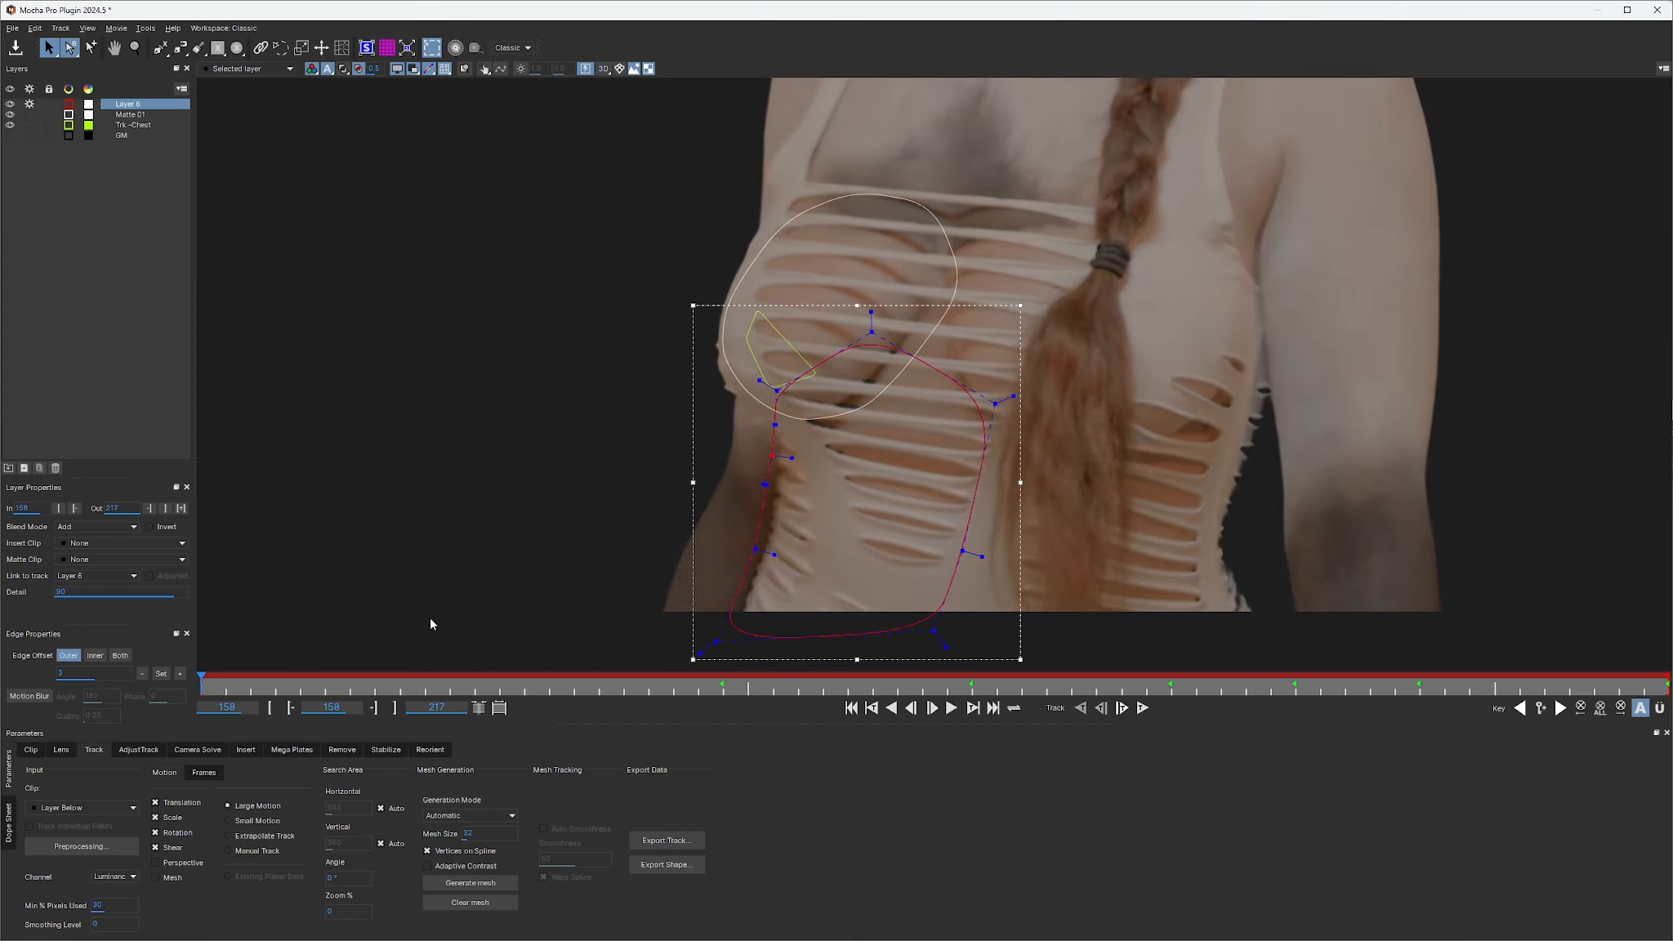
pyautogui.moveTo(694, 482); pyautogui.dragTo(658, 482)
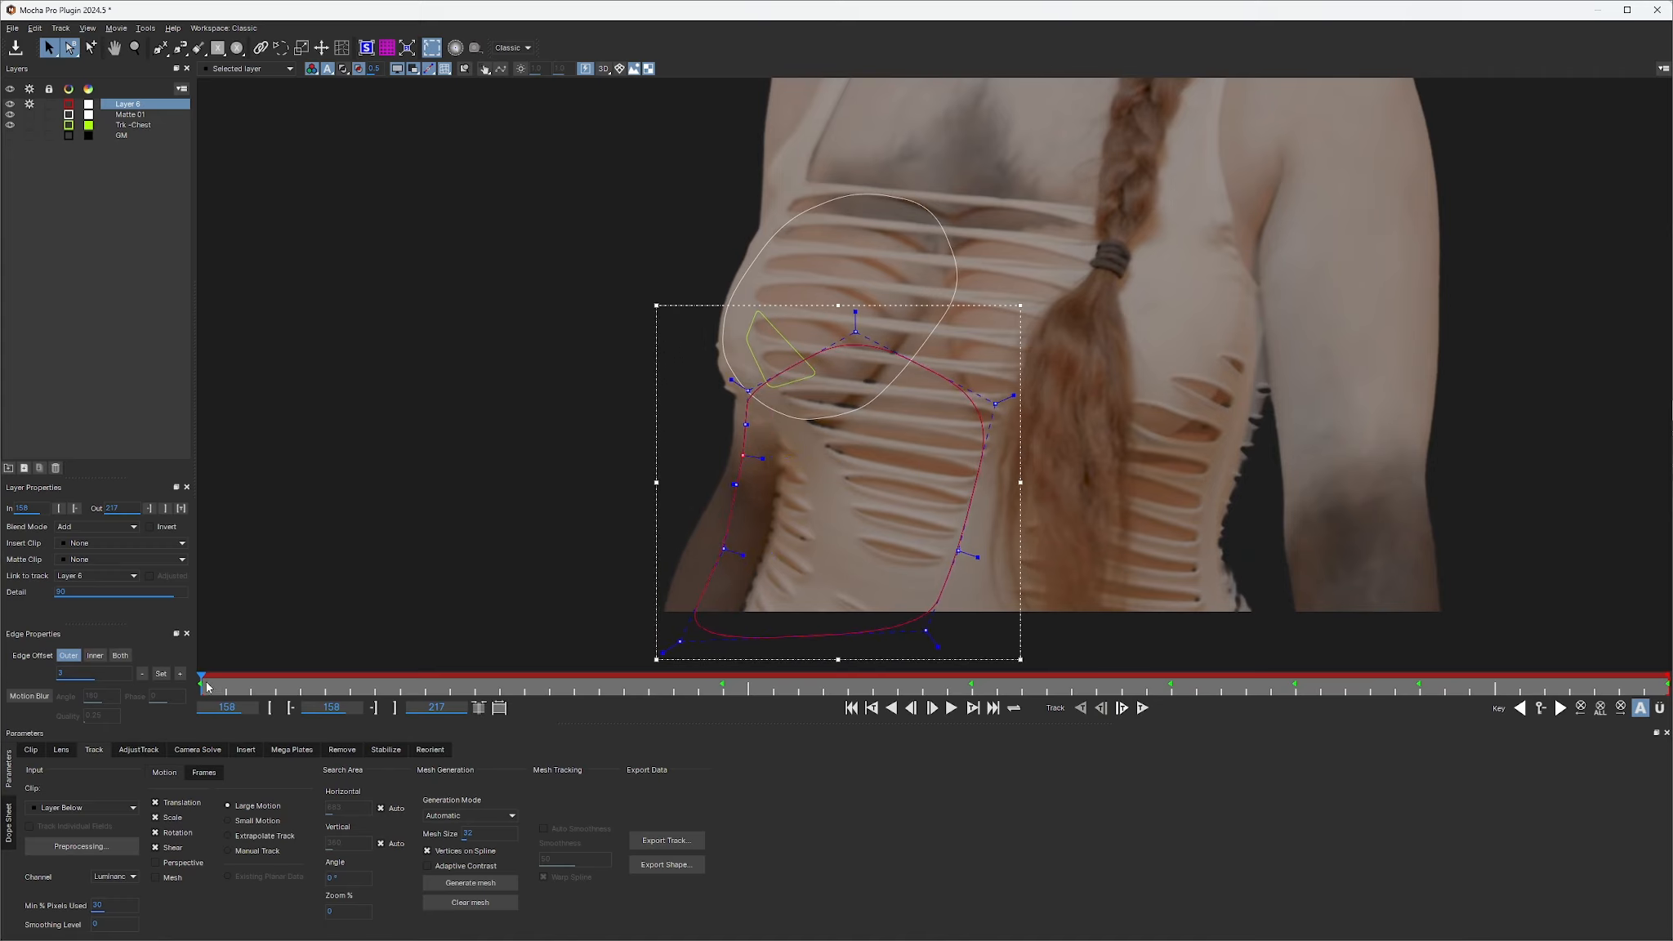
pyautogui.moveTo(201, 682); pyautogui.dragTo(169, 705)
# Rename Layer 6 "Matte 02" and set its spline colour to white
pyautogui.doubleClick(126, 104)
pyautogui.write('Matte 02')
pyautogui.press('Return')
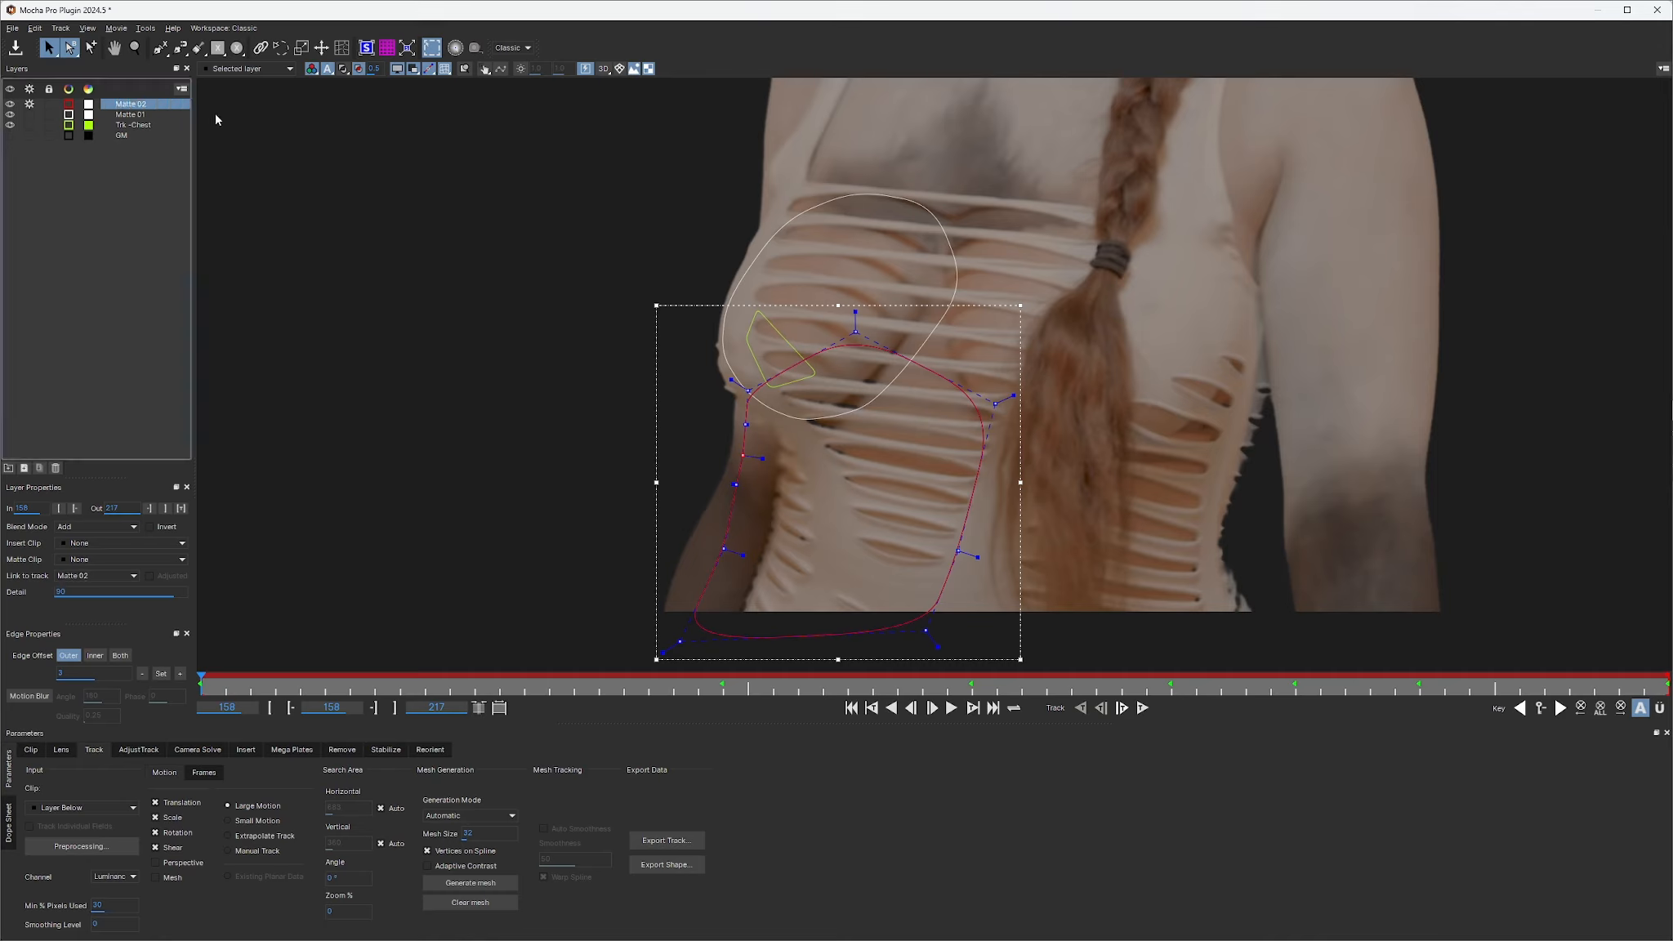
pyautogui.click(69, 105)
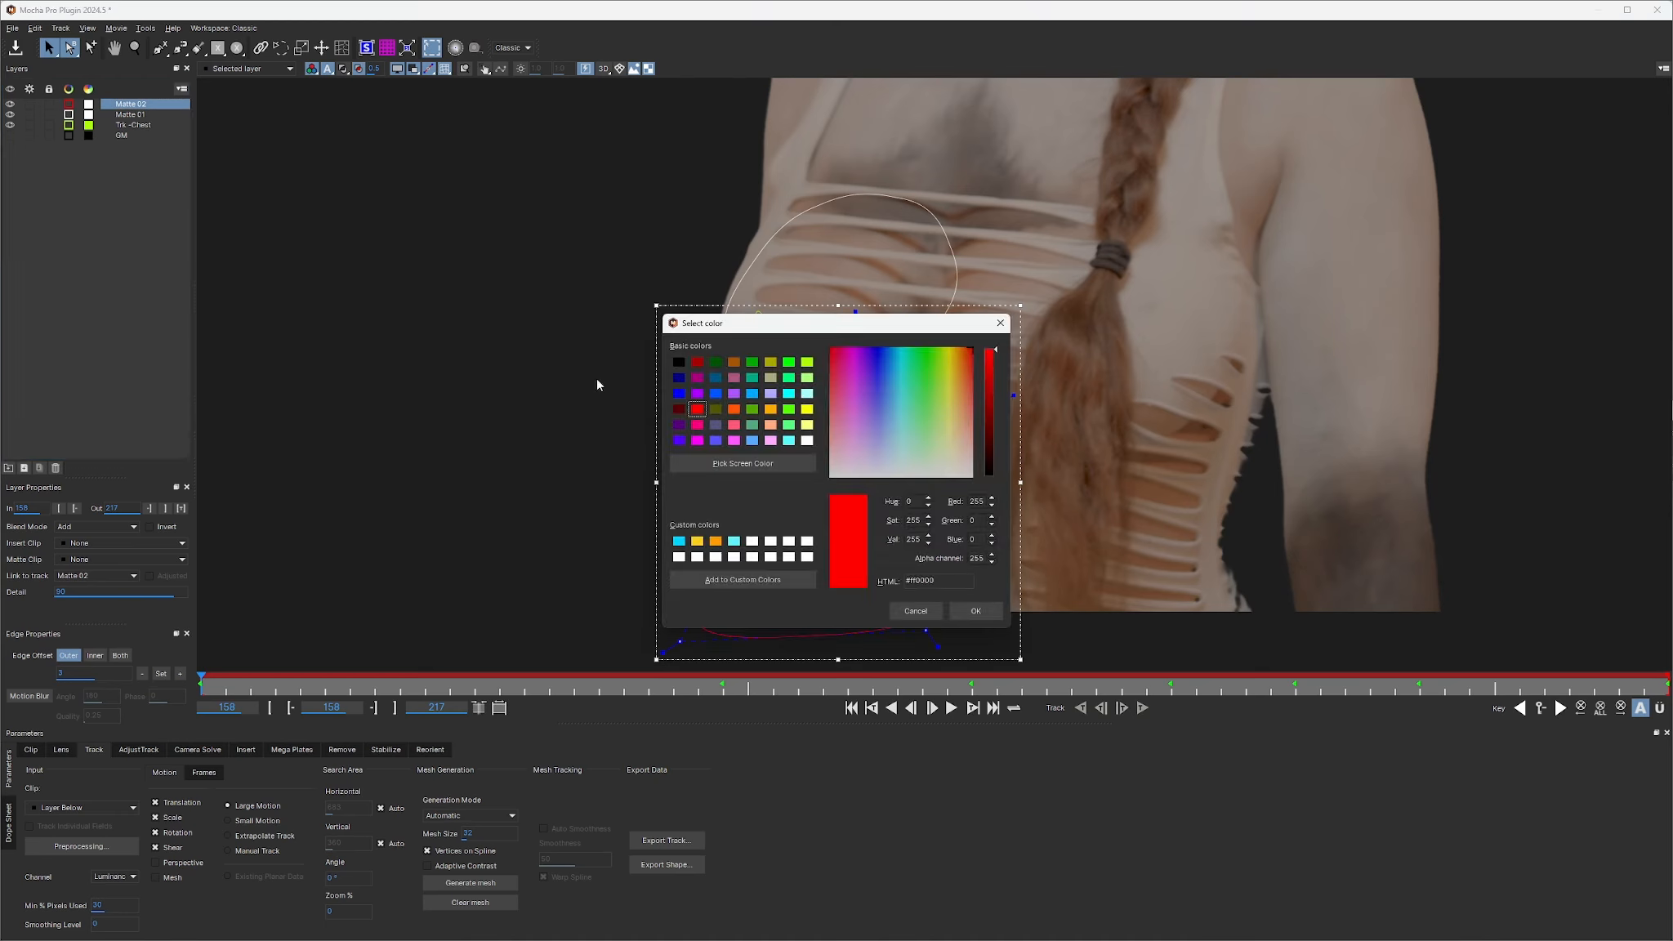
pyautogui.click(808, 442)
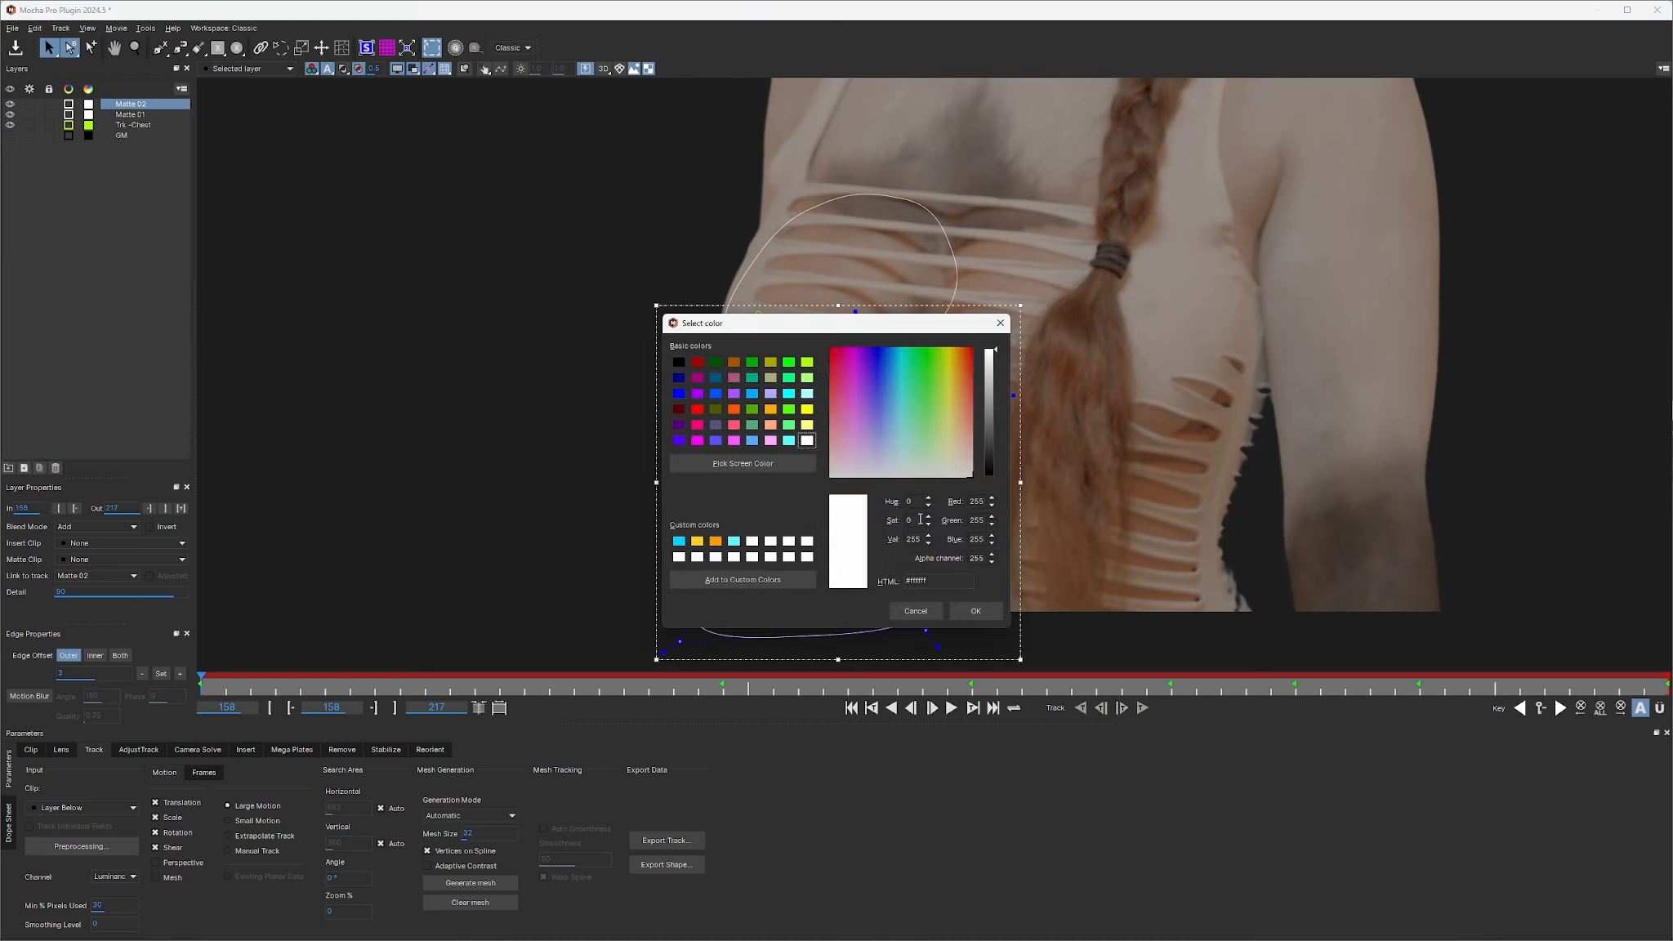
pyautogui.click(976, 611)
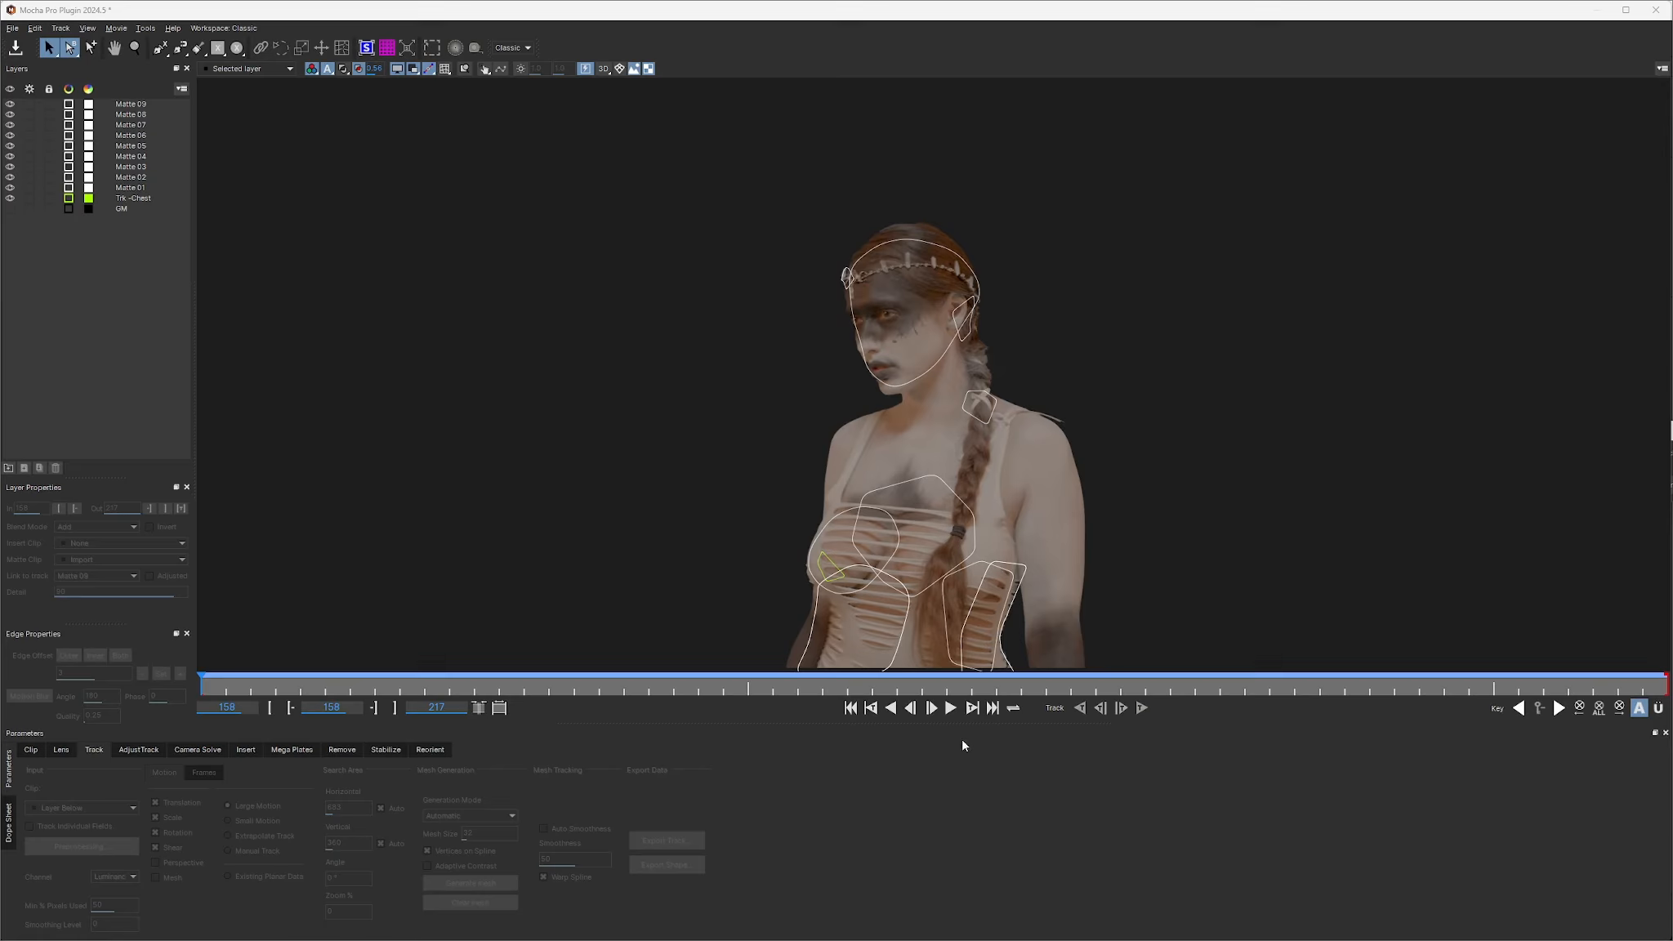
# Play back the shot with all the matte shapes and view its alpha matte
pyautogui.click(951, 708)
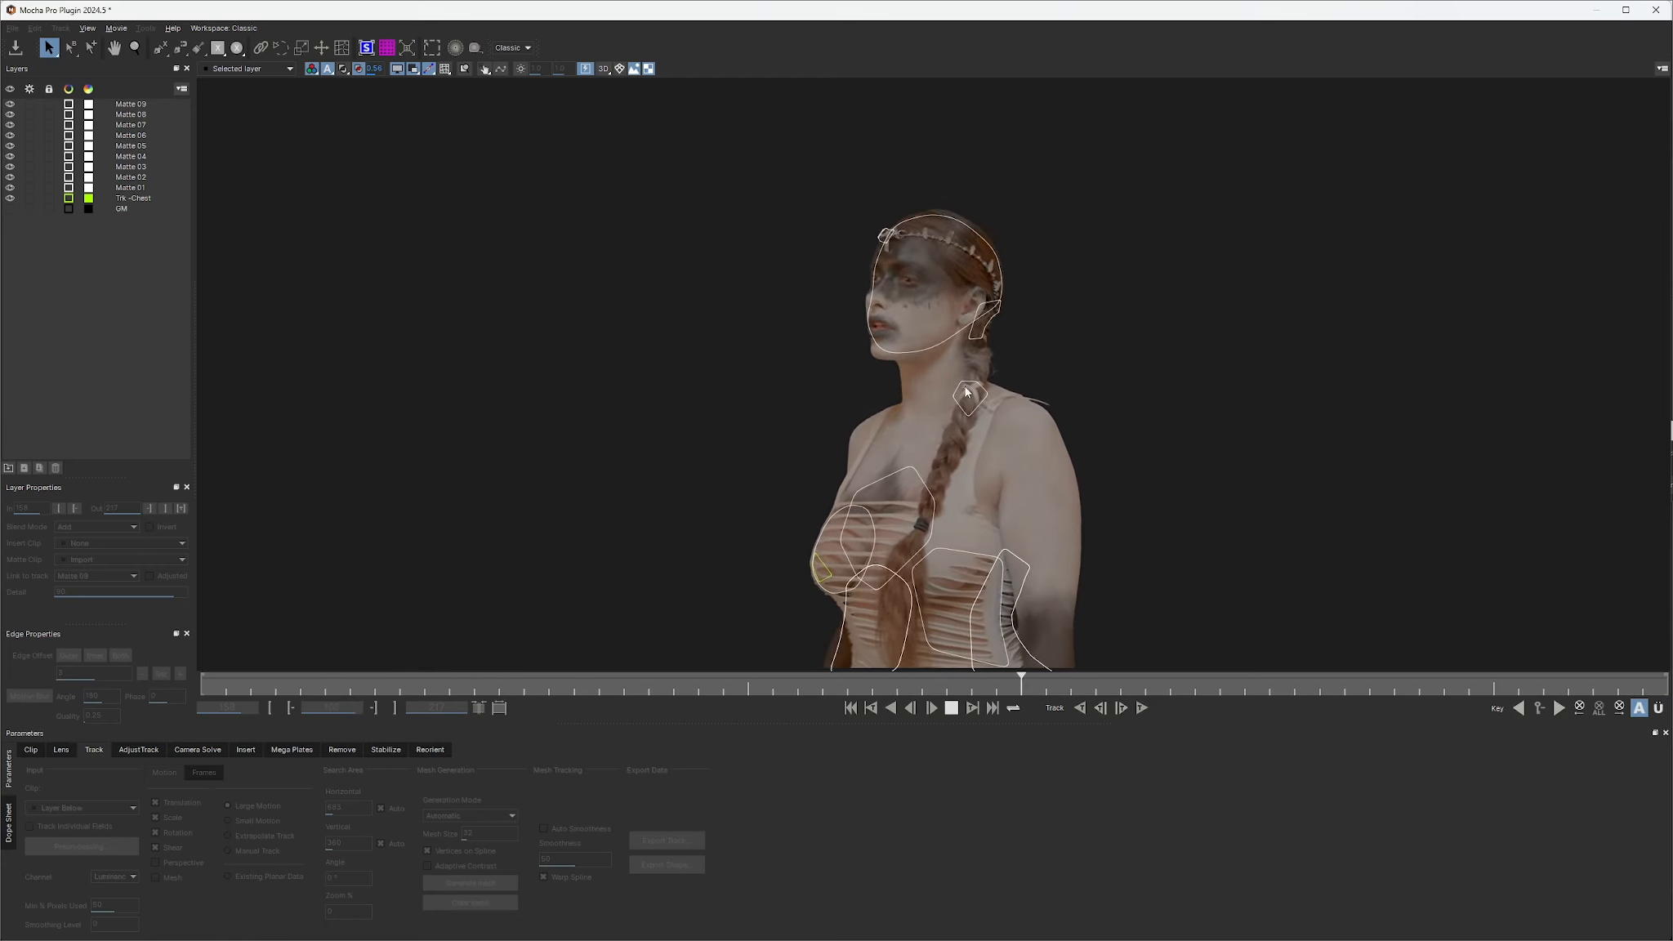
pyautogui.click(313, 74)
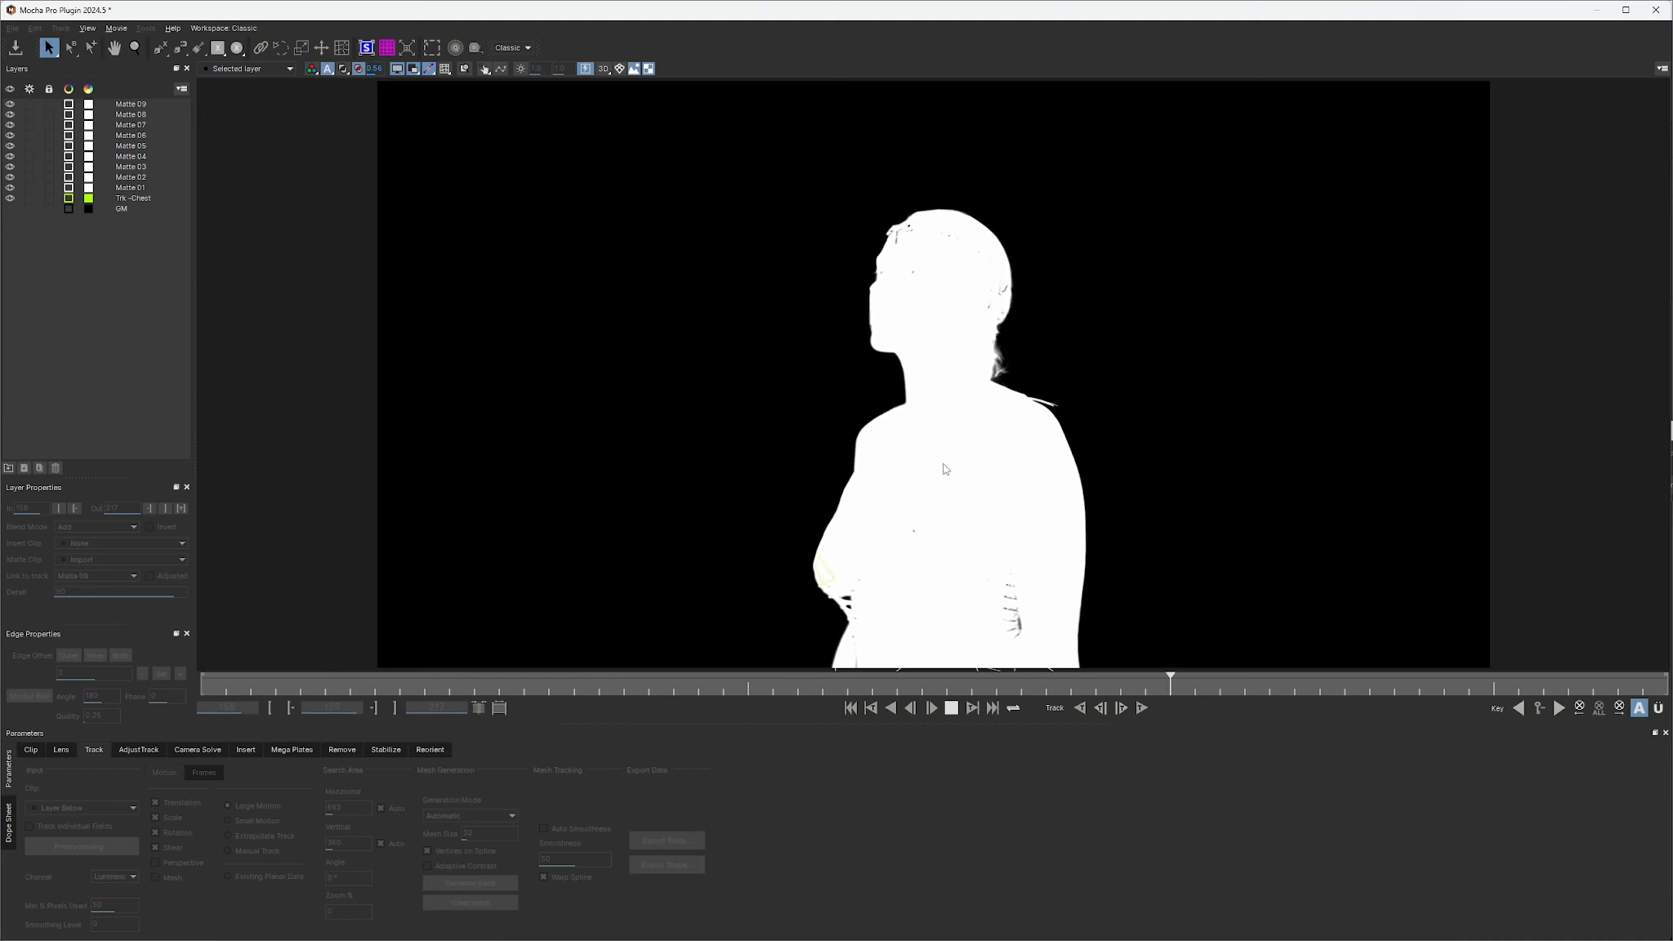
# Copy the Matte 01 to Matte 09 shapes to the clipboard as BlackMagic Fusion shapes and close Mocha Pro
pyautogui.click(311, 71)
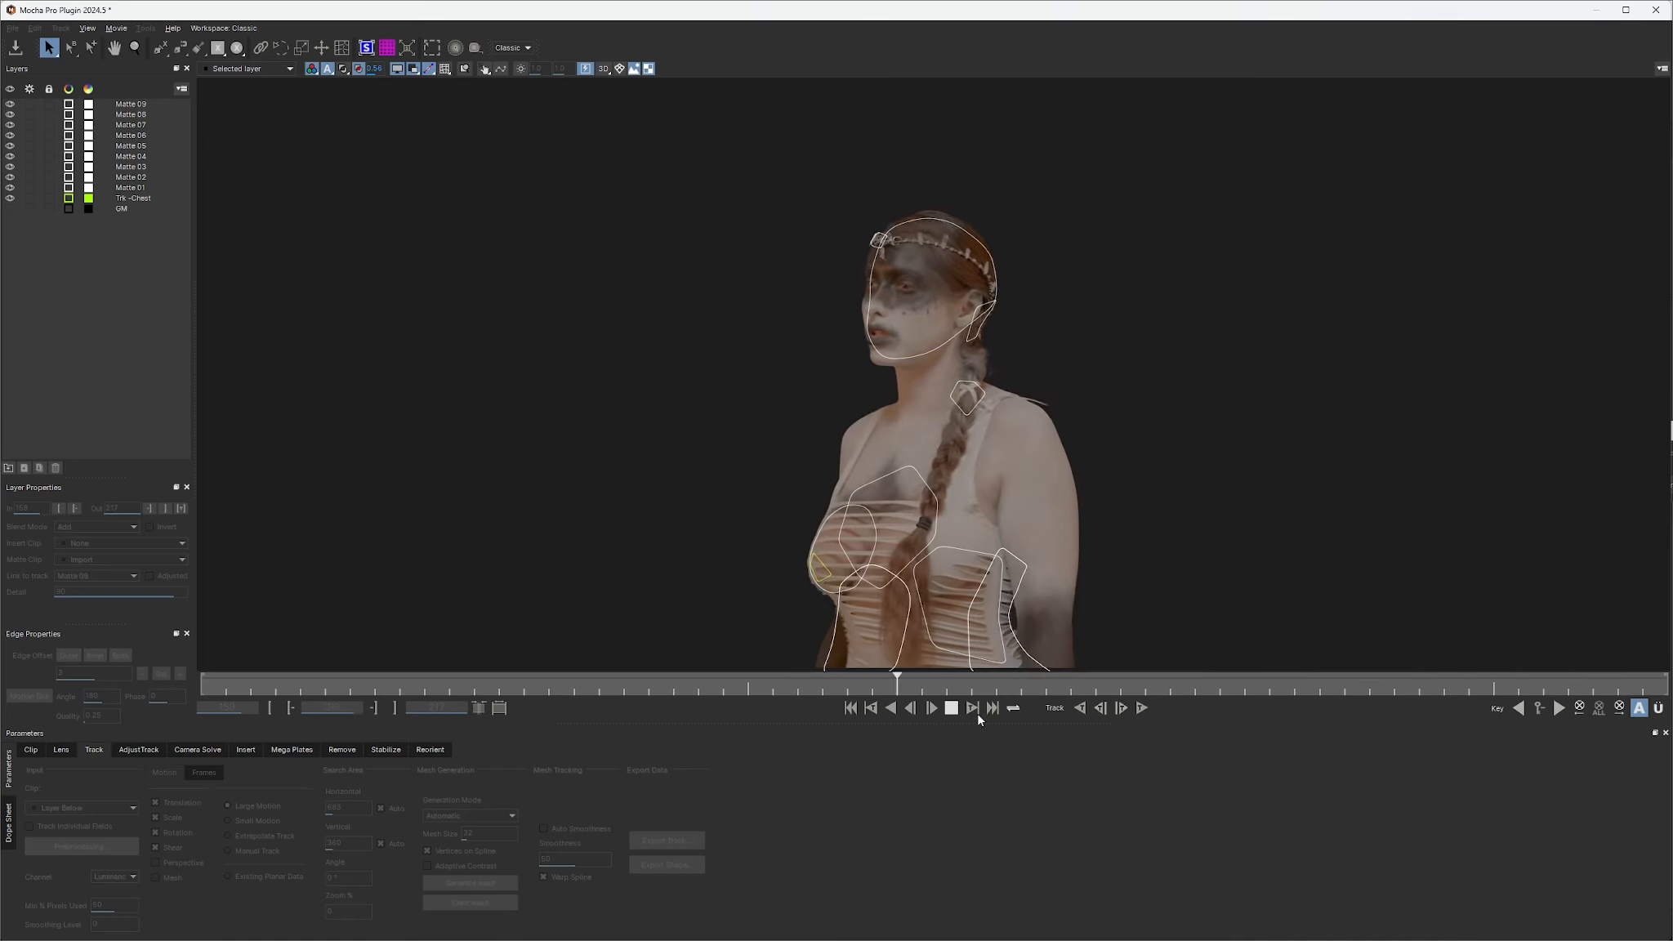
pyautogui.click(951, 707)
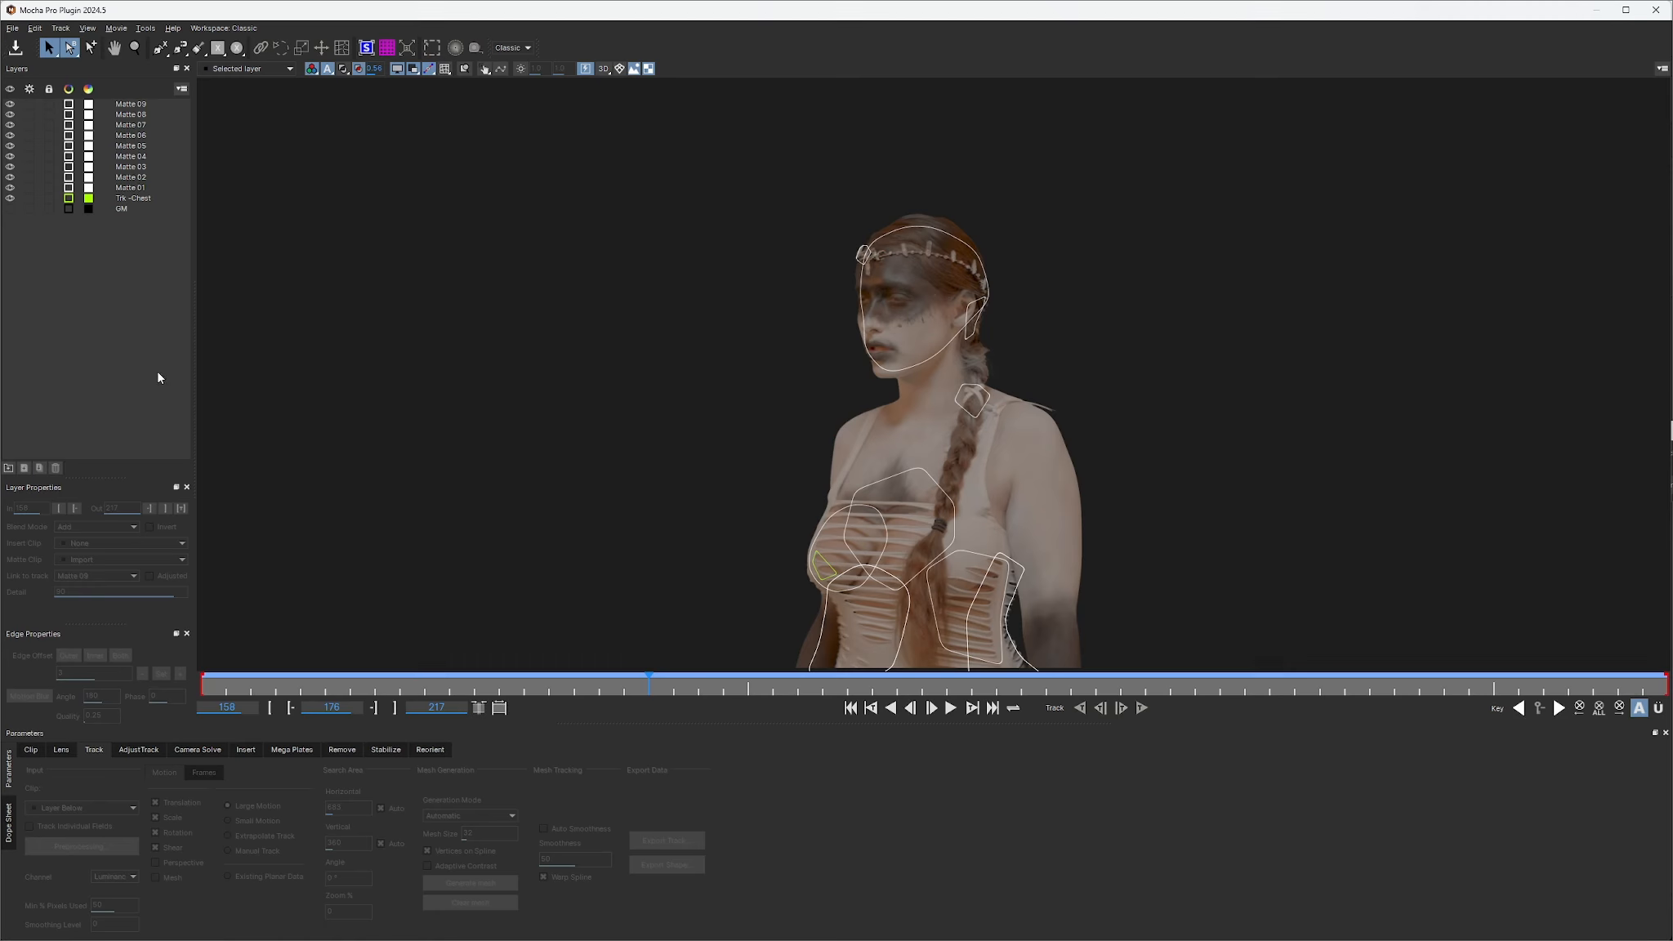
pyautogui.click(133, 190)
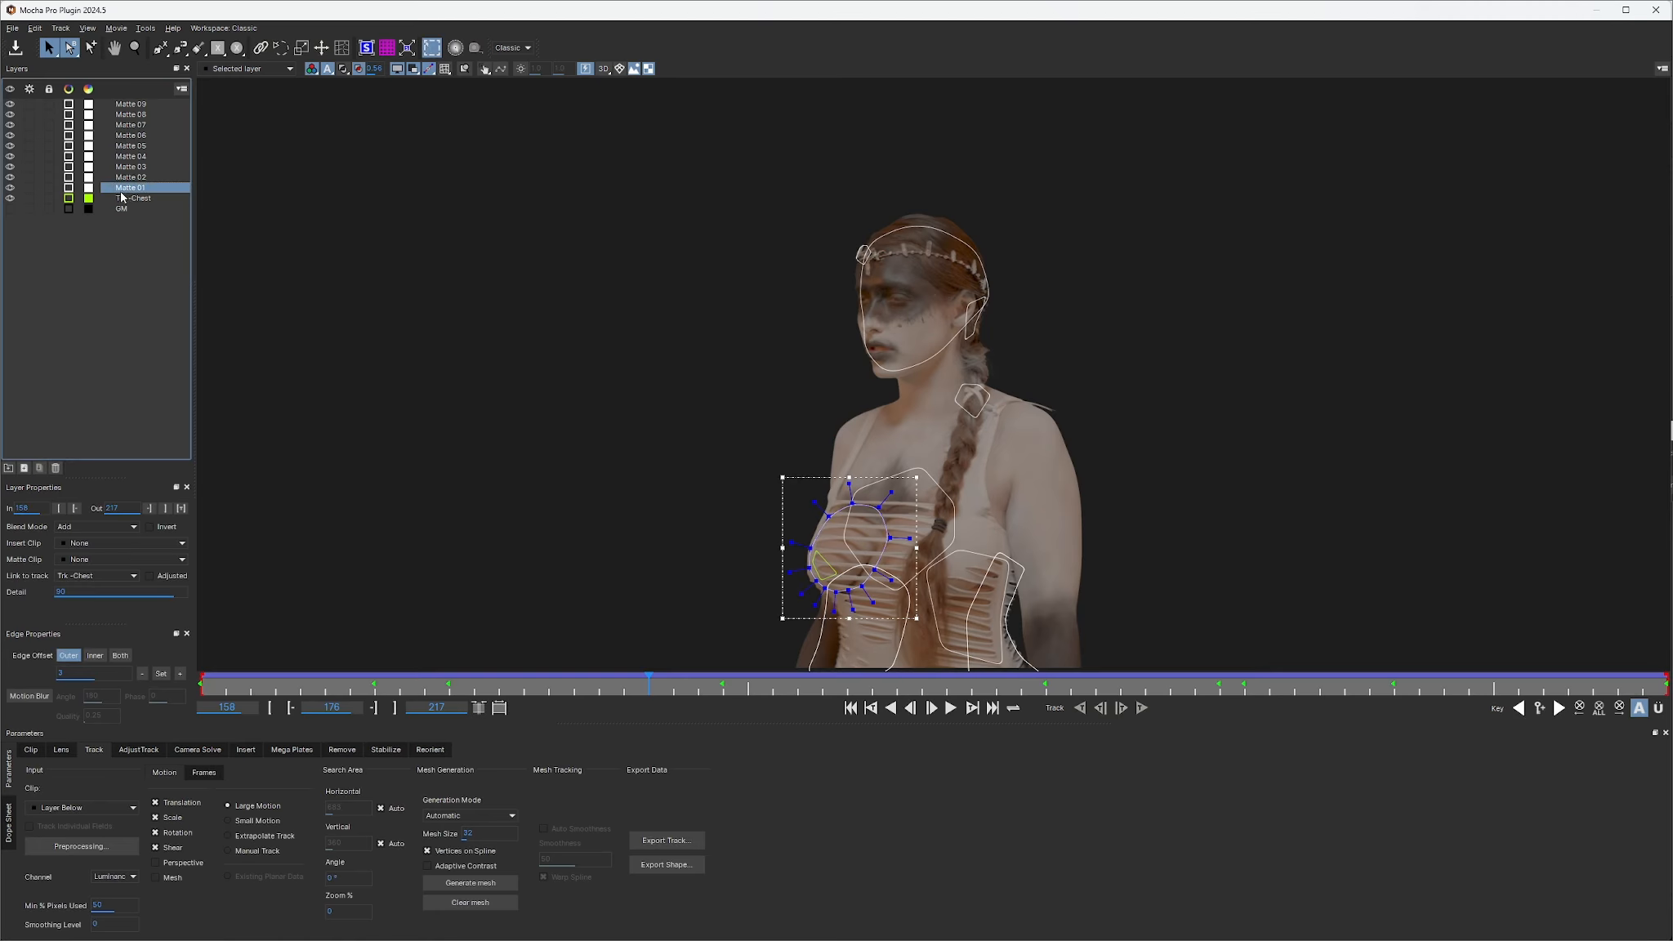
pyautogui.keyDown('shift'); pyautogui.click(135, 106); pyautogui.keyUp('shift')
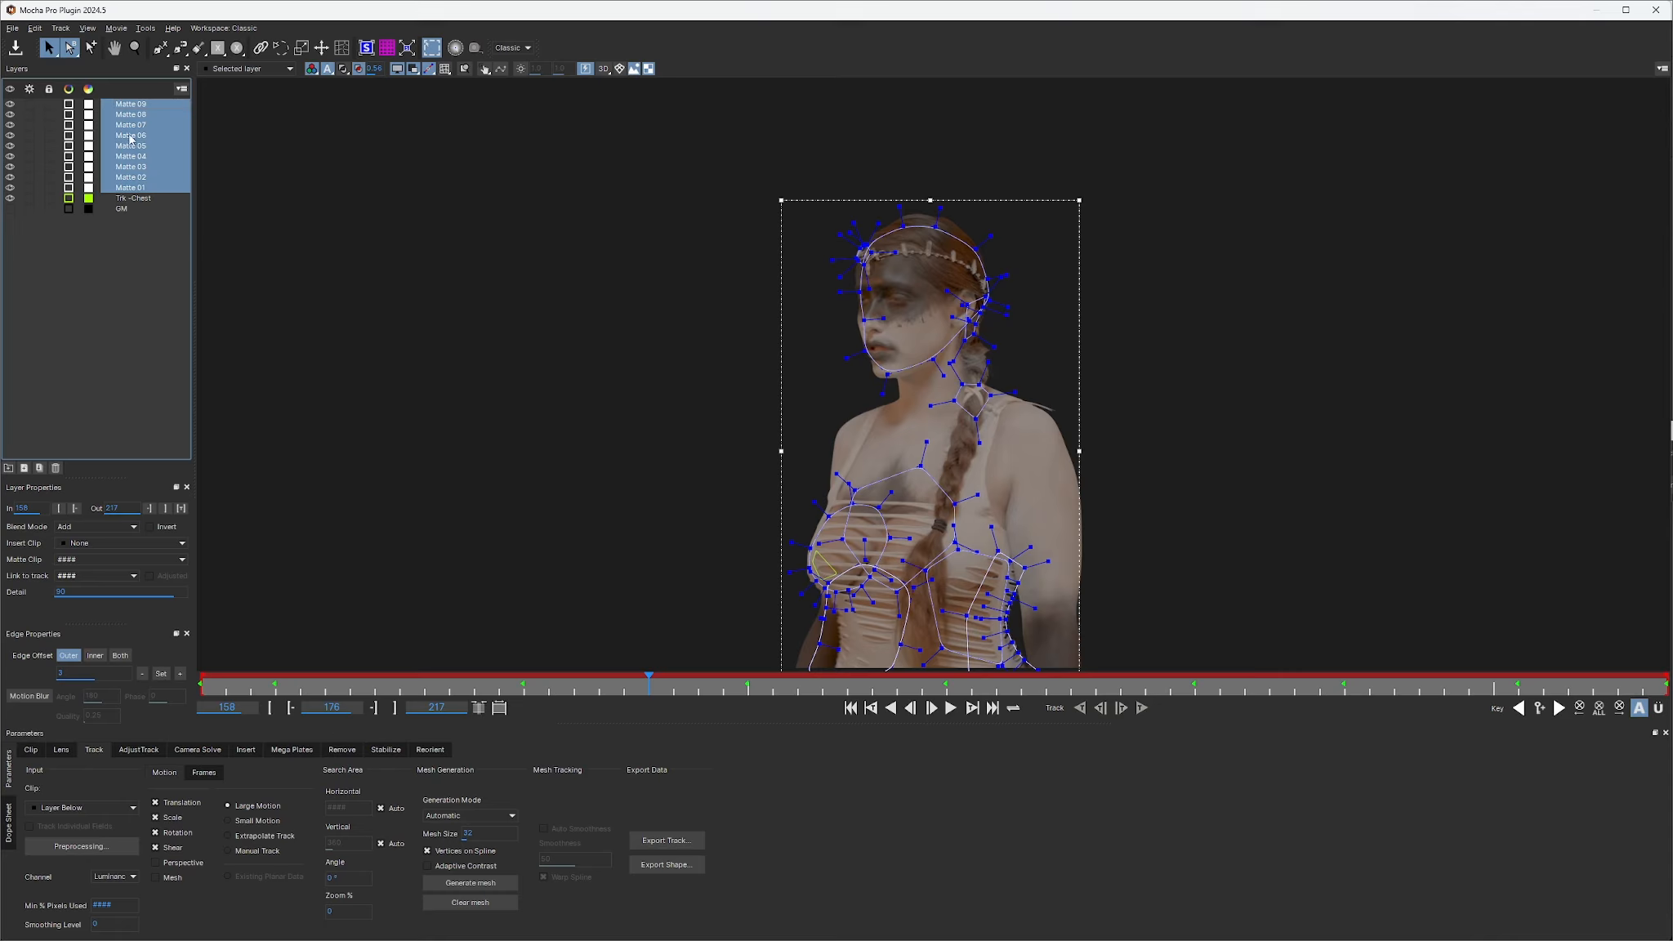
pyautogui.click(667, 865)
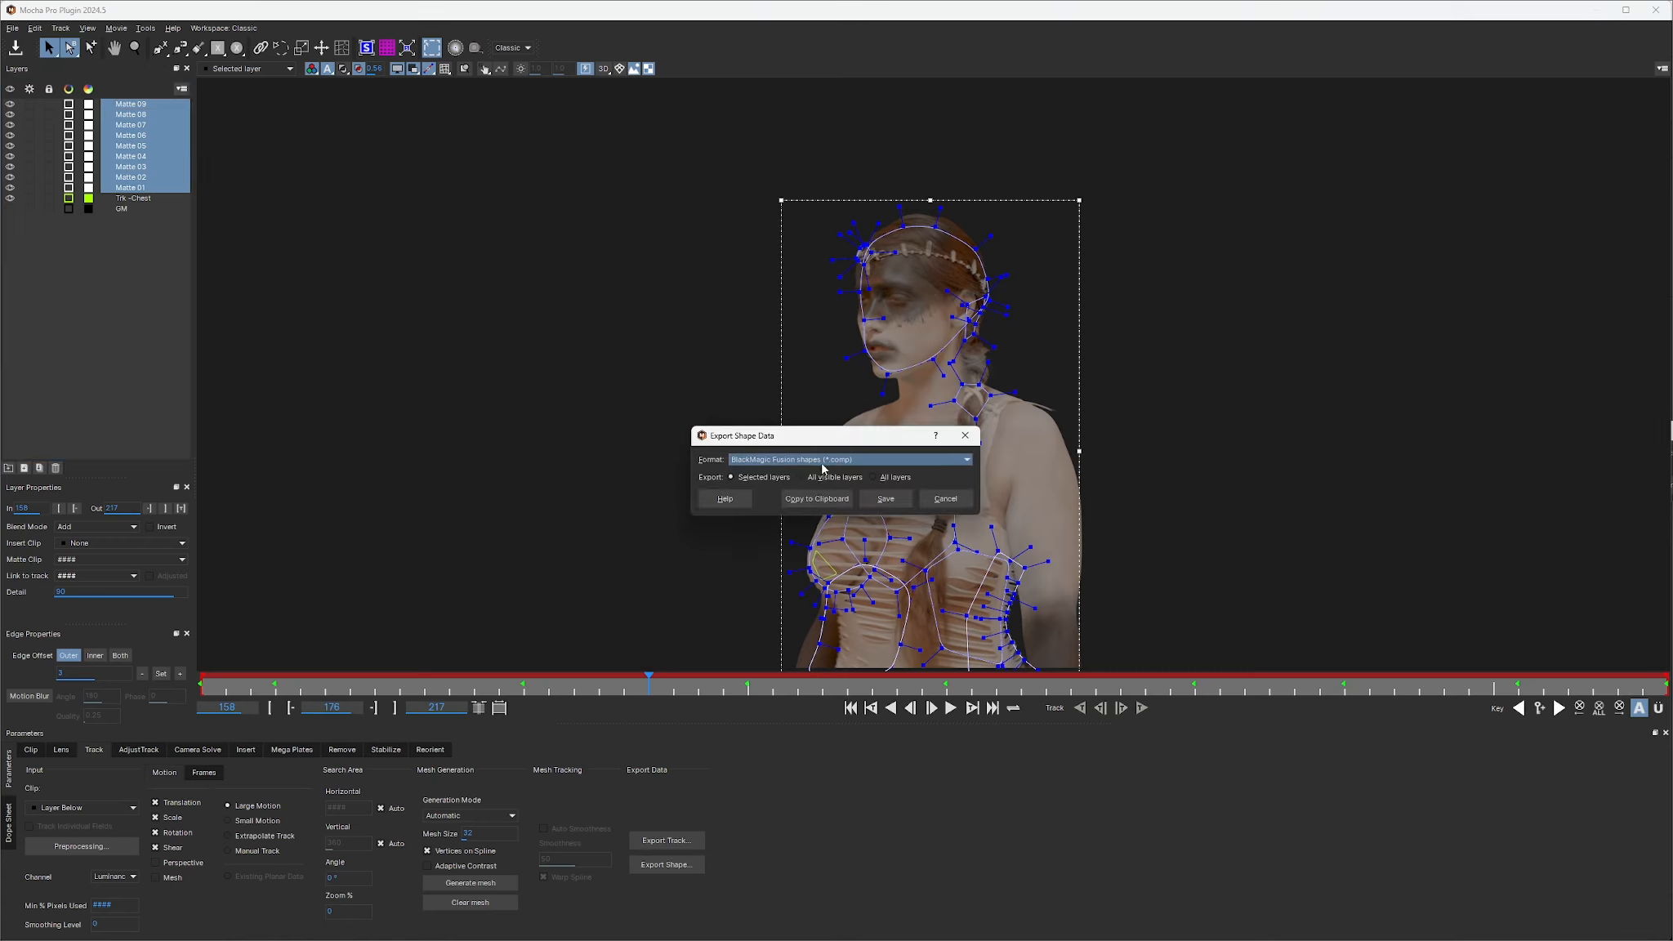
pyautogui.click(817, 499)
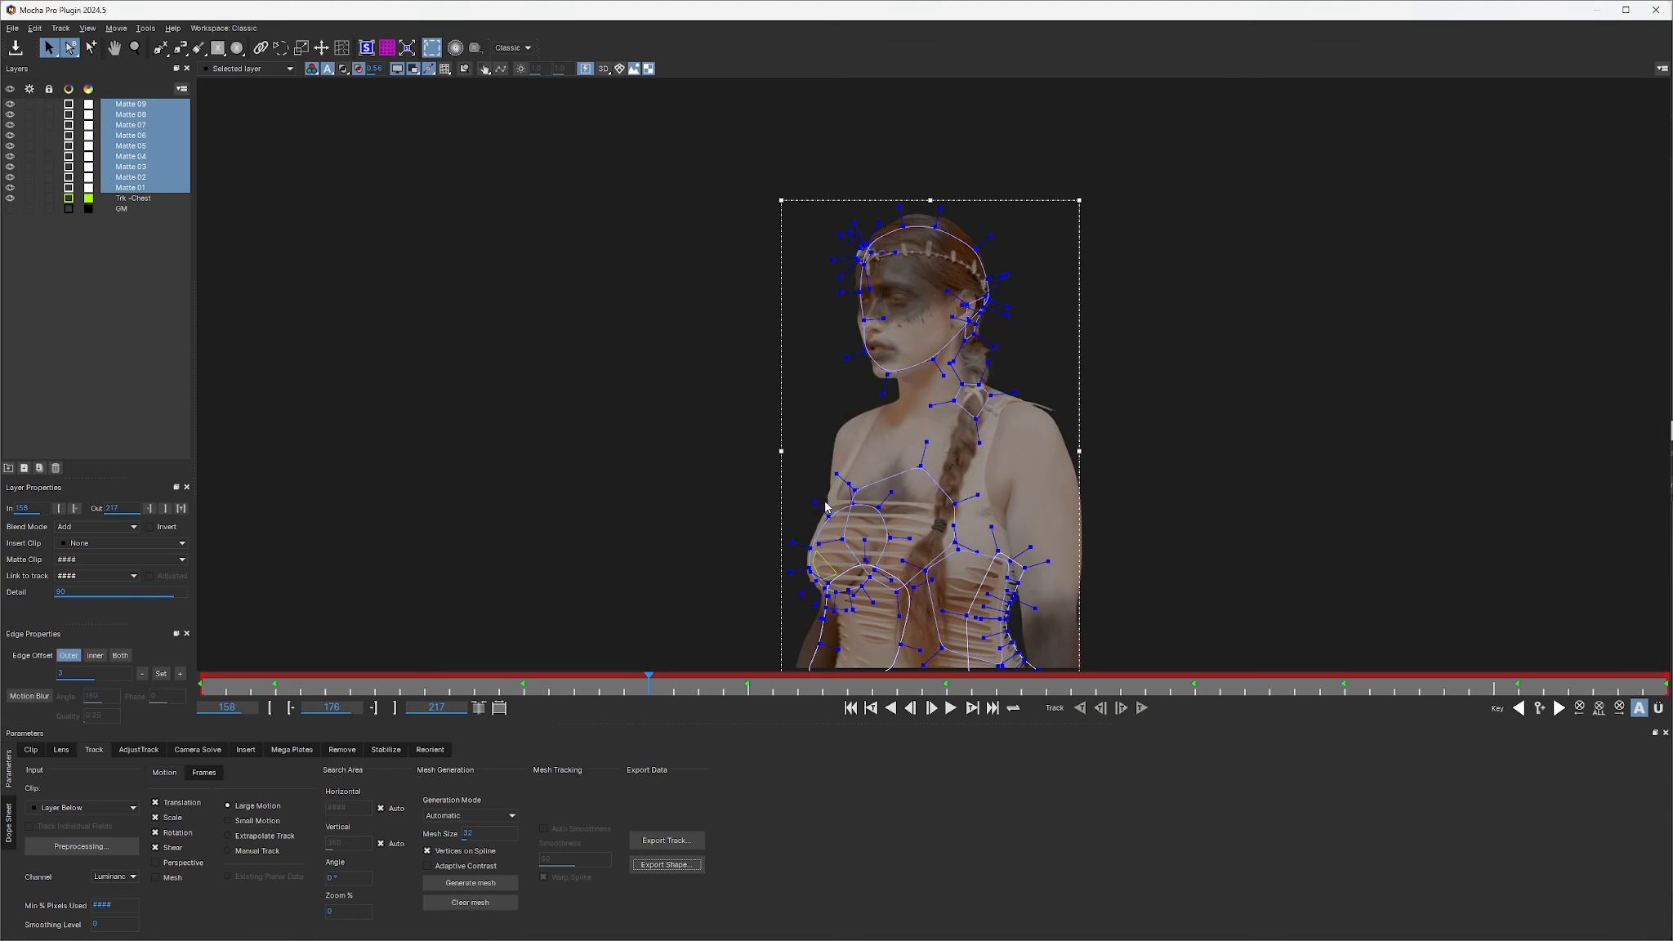
pyautogui.click(1656, 9)
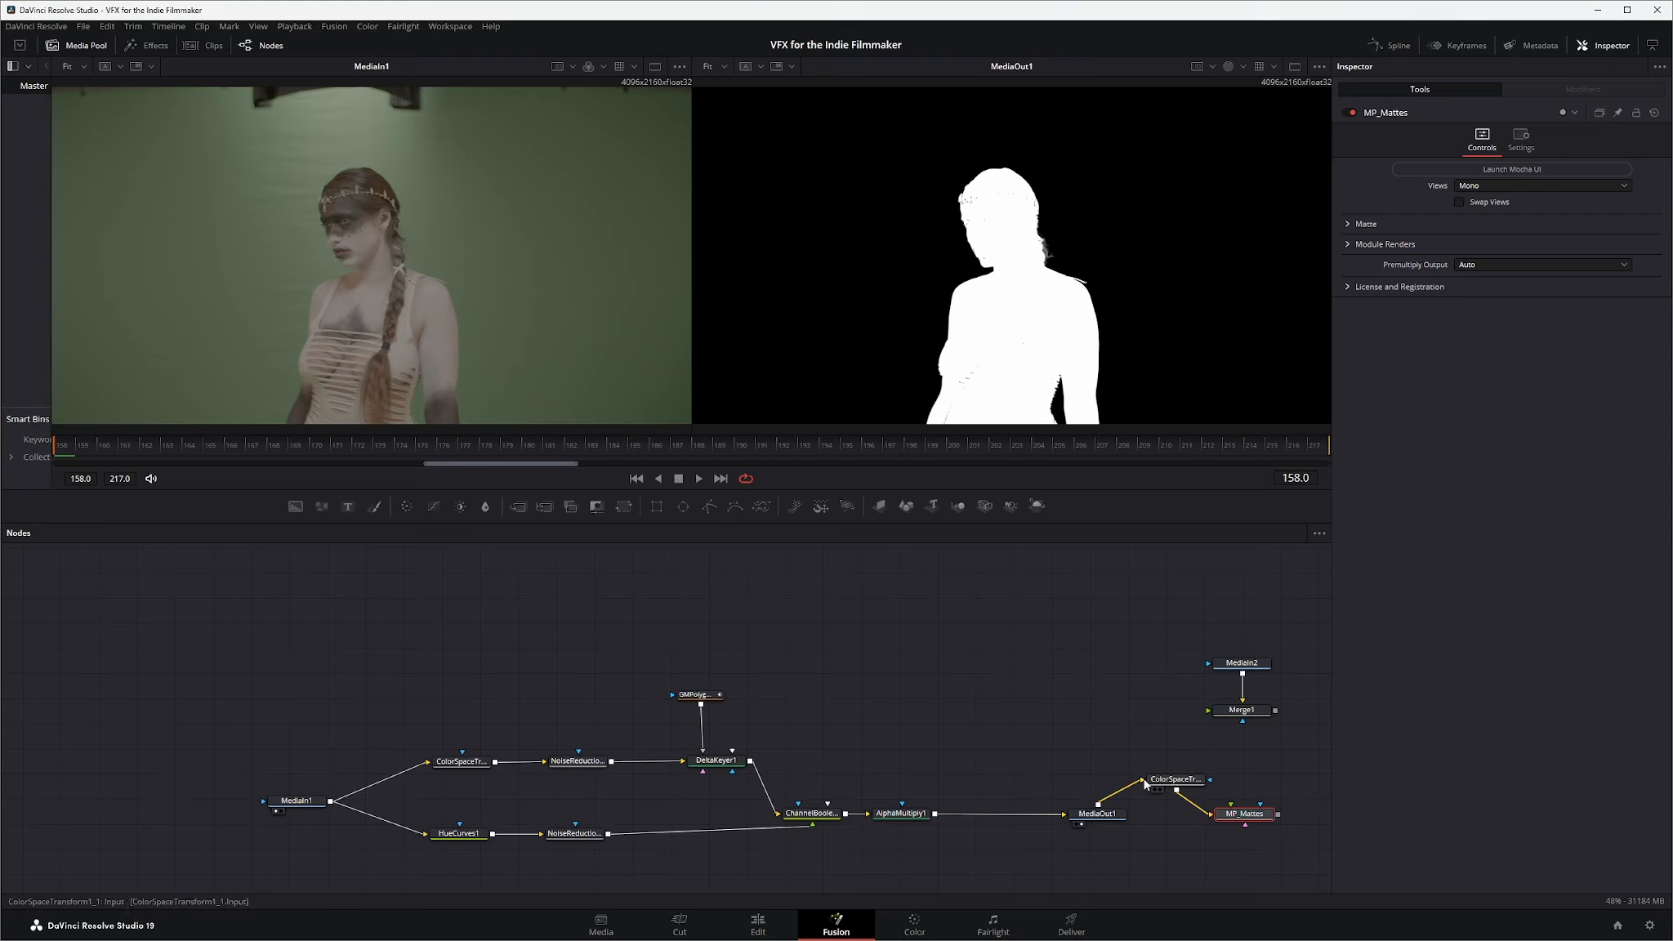
# Rewire ColorSpaceTransform1_1 from MediaOut1 to Merge1, then detach MP_Mattes and park it alone above MediaIn1
pyautogui.moveTo(1142, 783); pyautogui.dragTo(1209, 710)
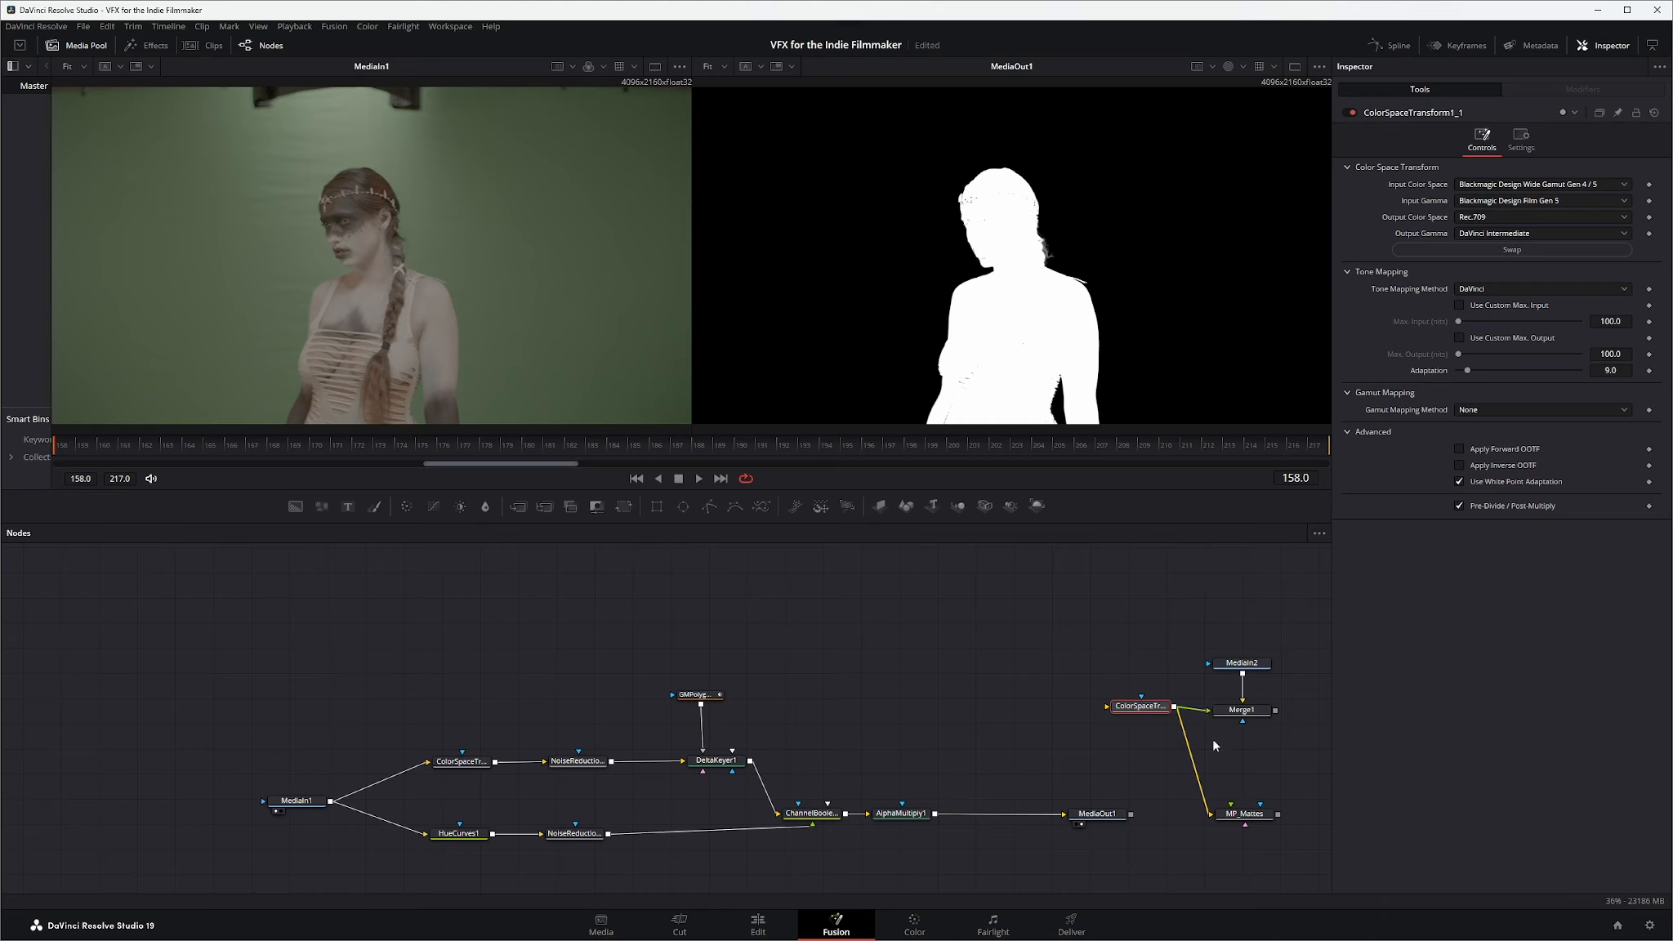
pyautogui.moveTo(1210, 814); pyautogui.dragTo(300, 590)
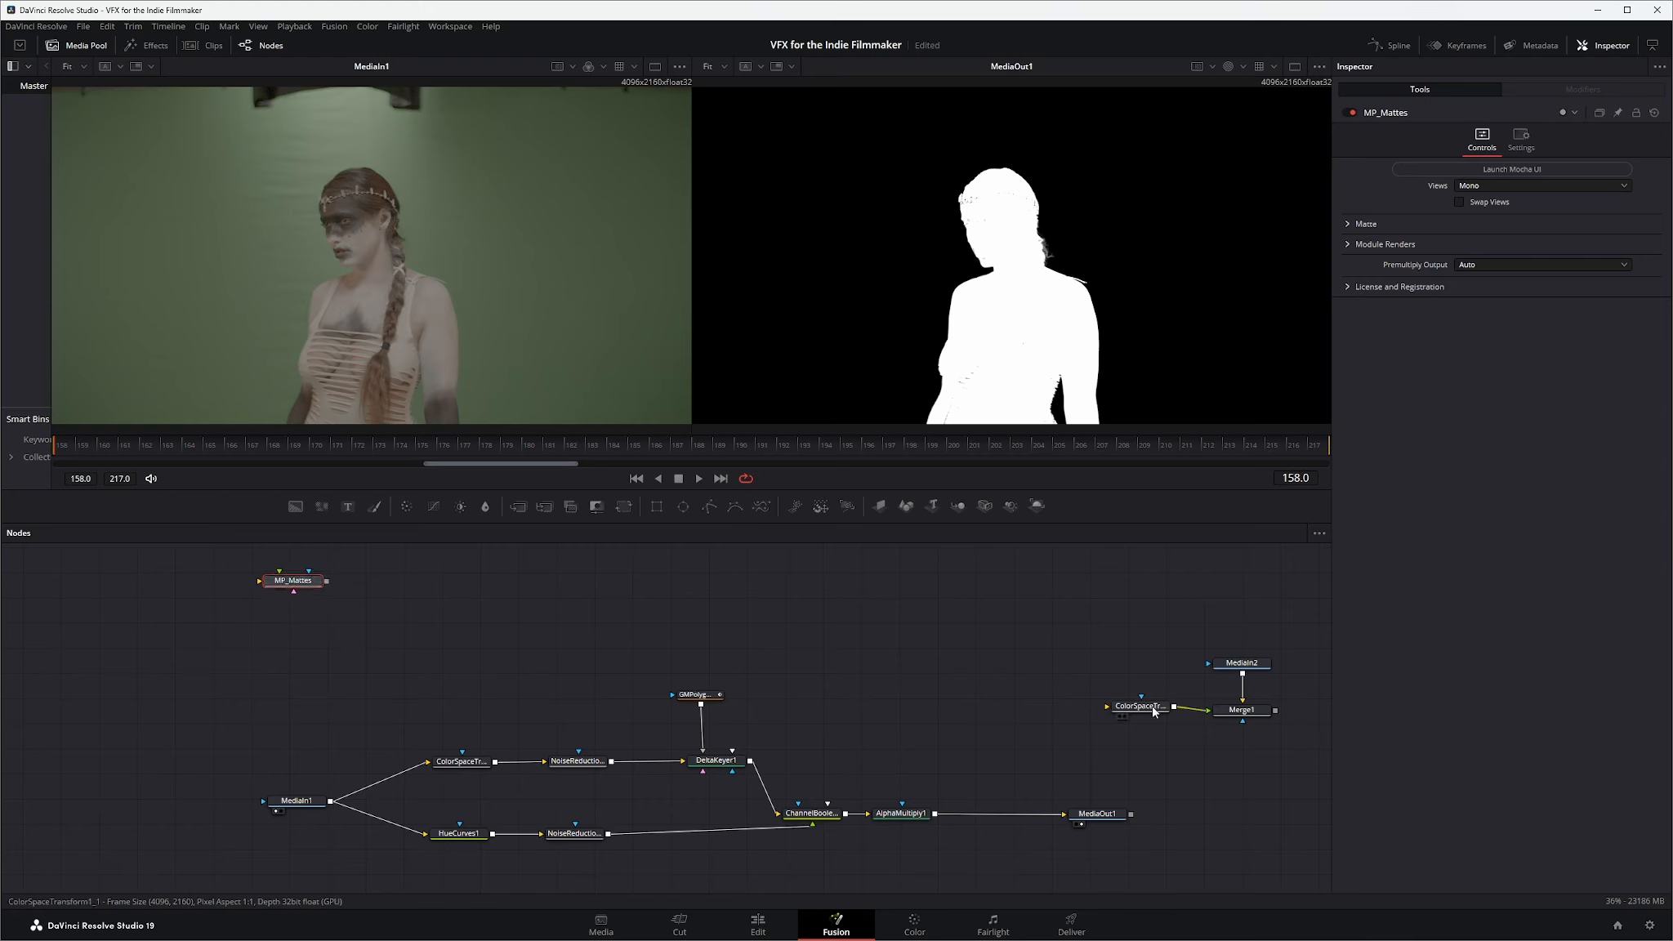
pyautogui.moveTo(1154, 711); pyautogui.dragTo(1159, 714)
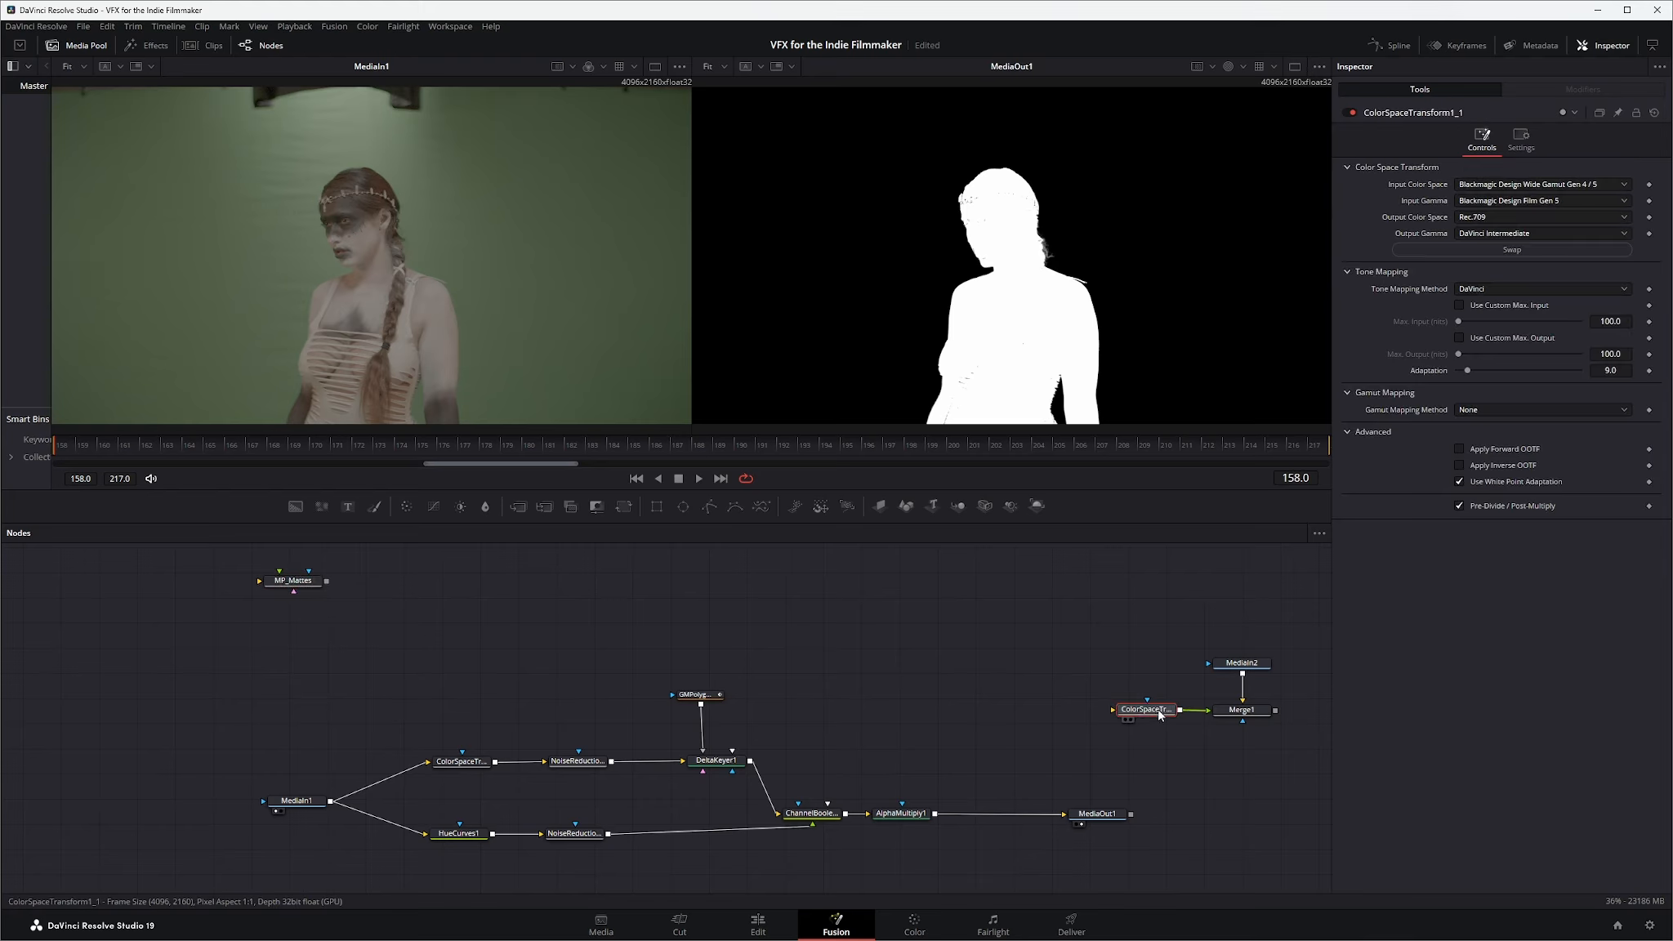
pyautogui.moveTo(299, 582); pyautogui.dragTo(1226, 817)
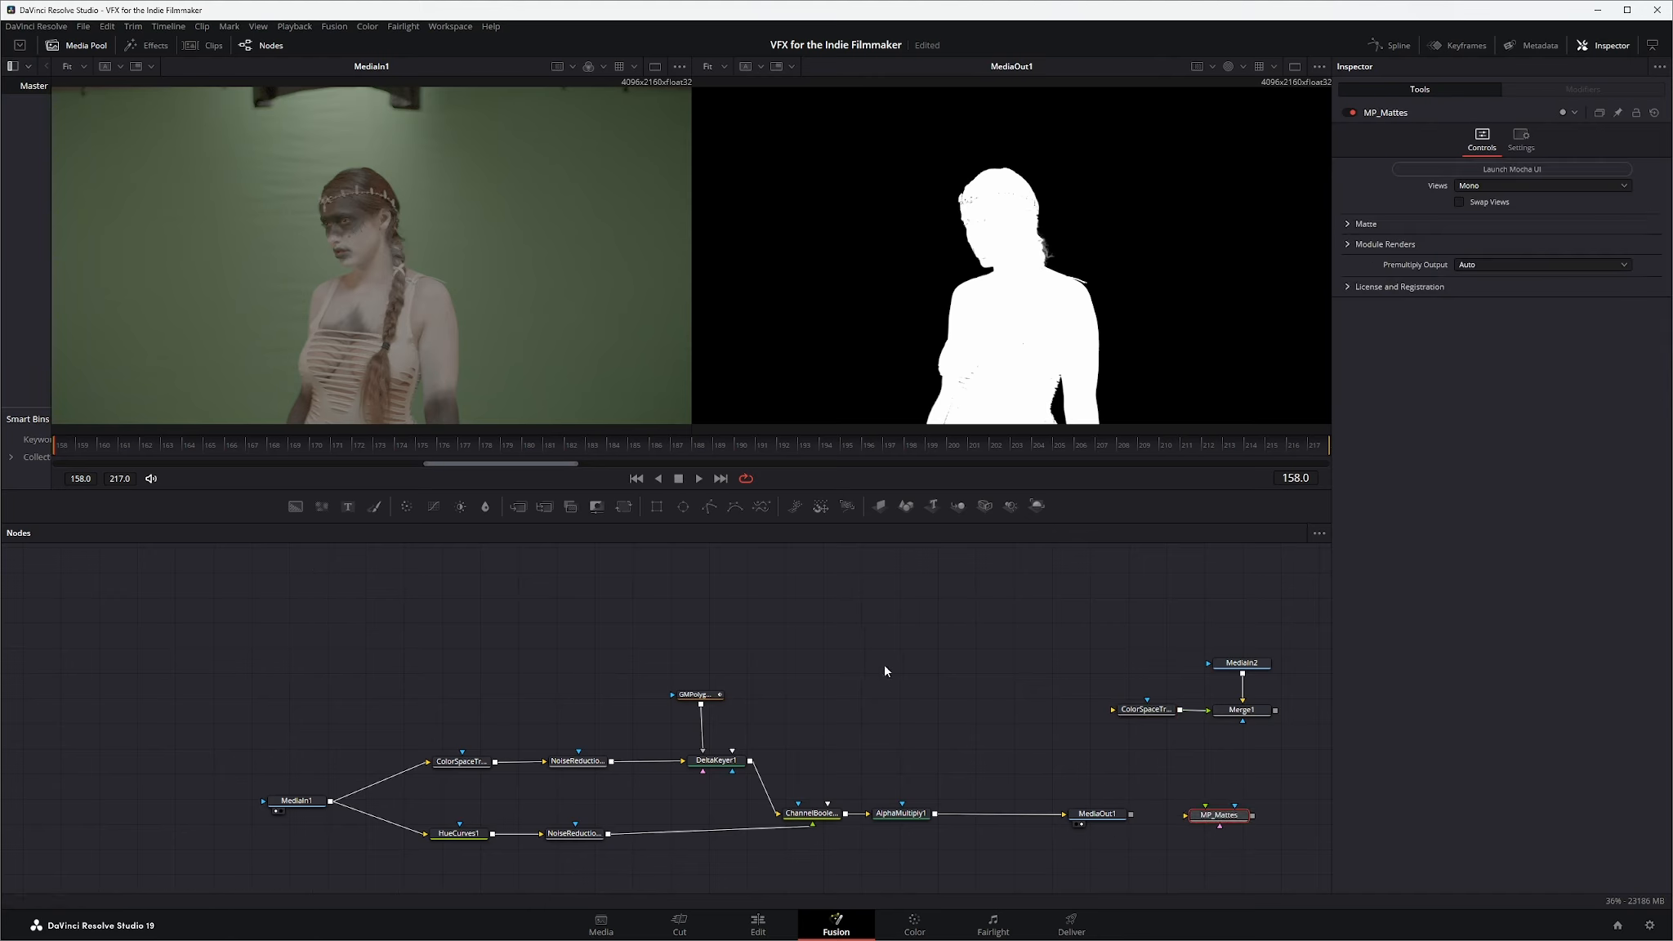
pyautogui.moveTo(1217, 816); pyautogui.dragTo(353, 596)
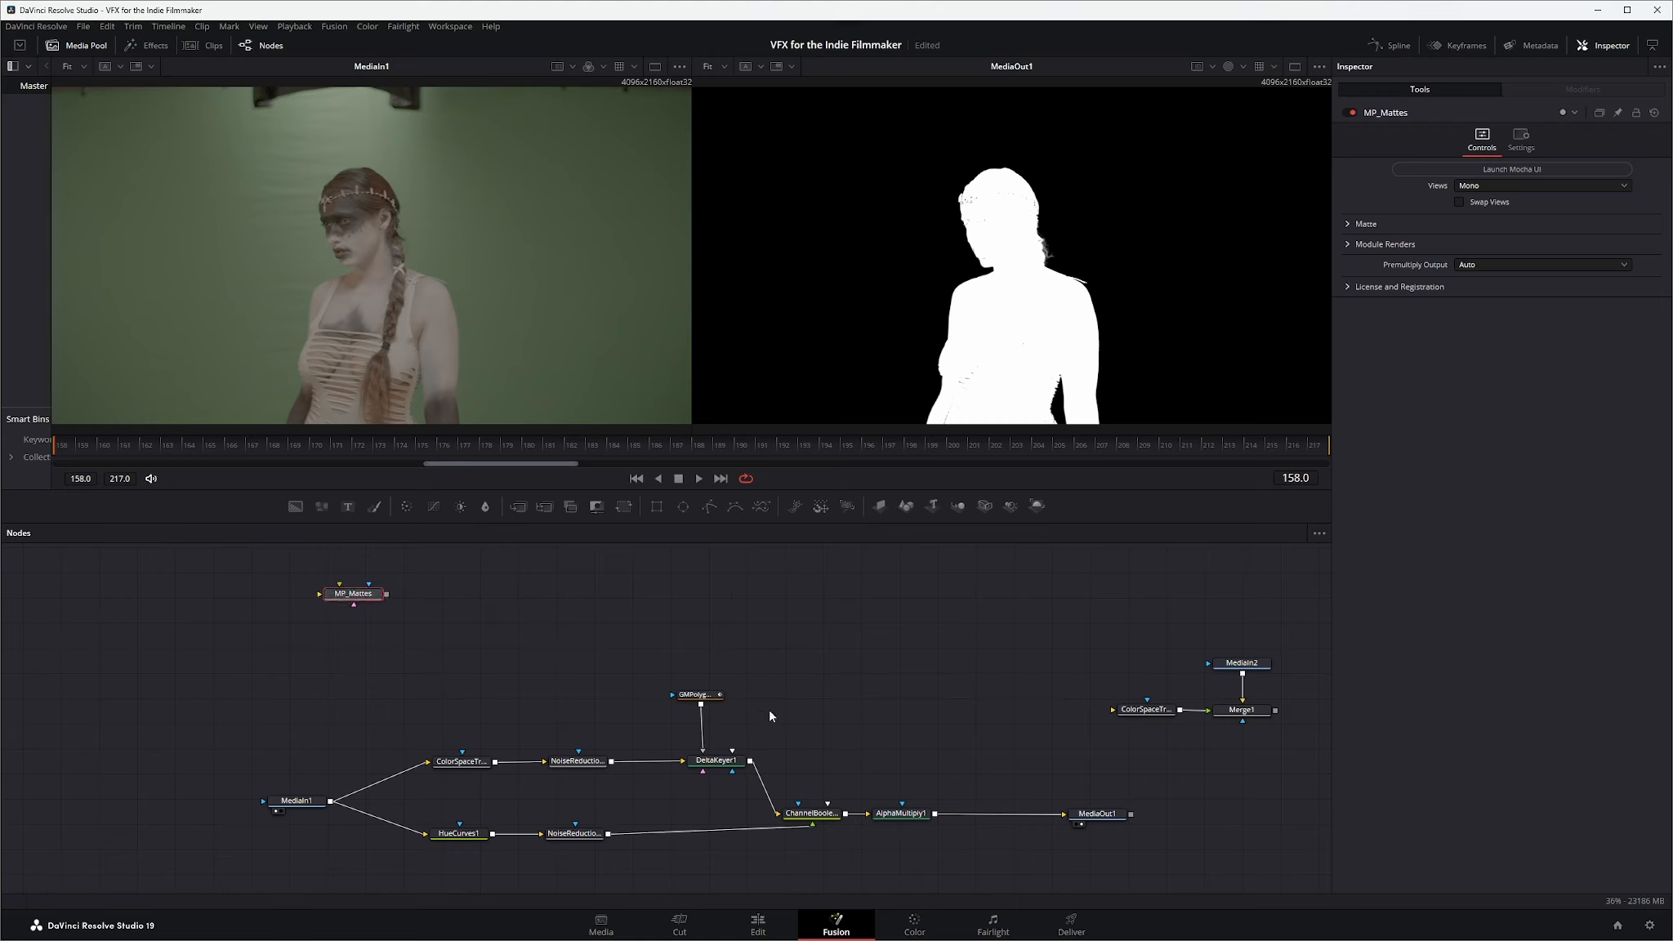
# Add an unconnected MultiMerge node and place it above the Channel Booleans node
pyautogui.click(716, 761)
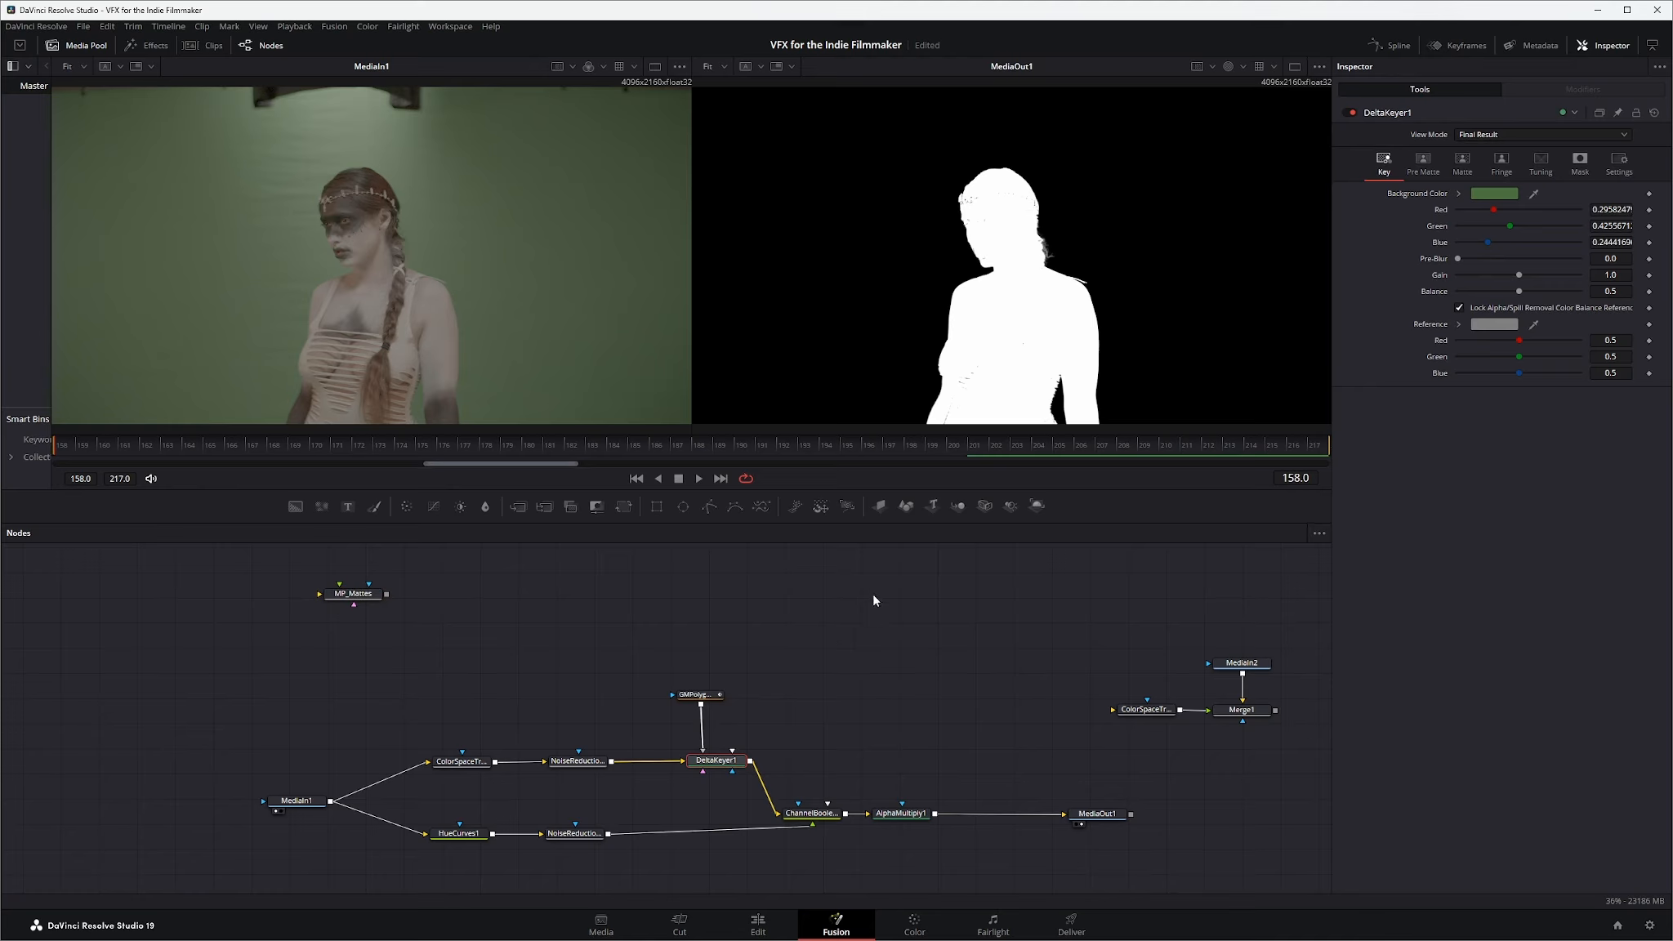
pyautogui.click(816, 618)
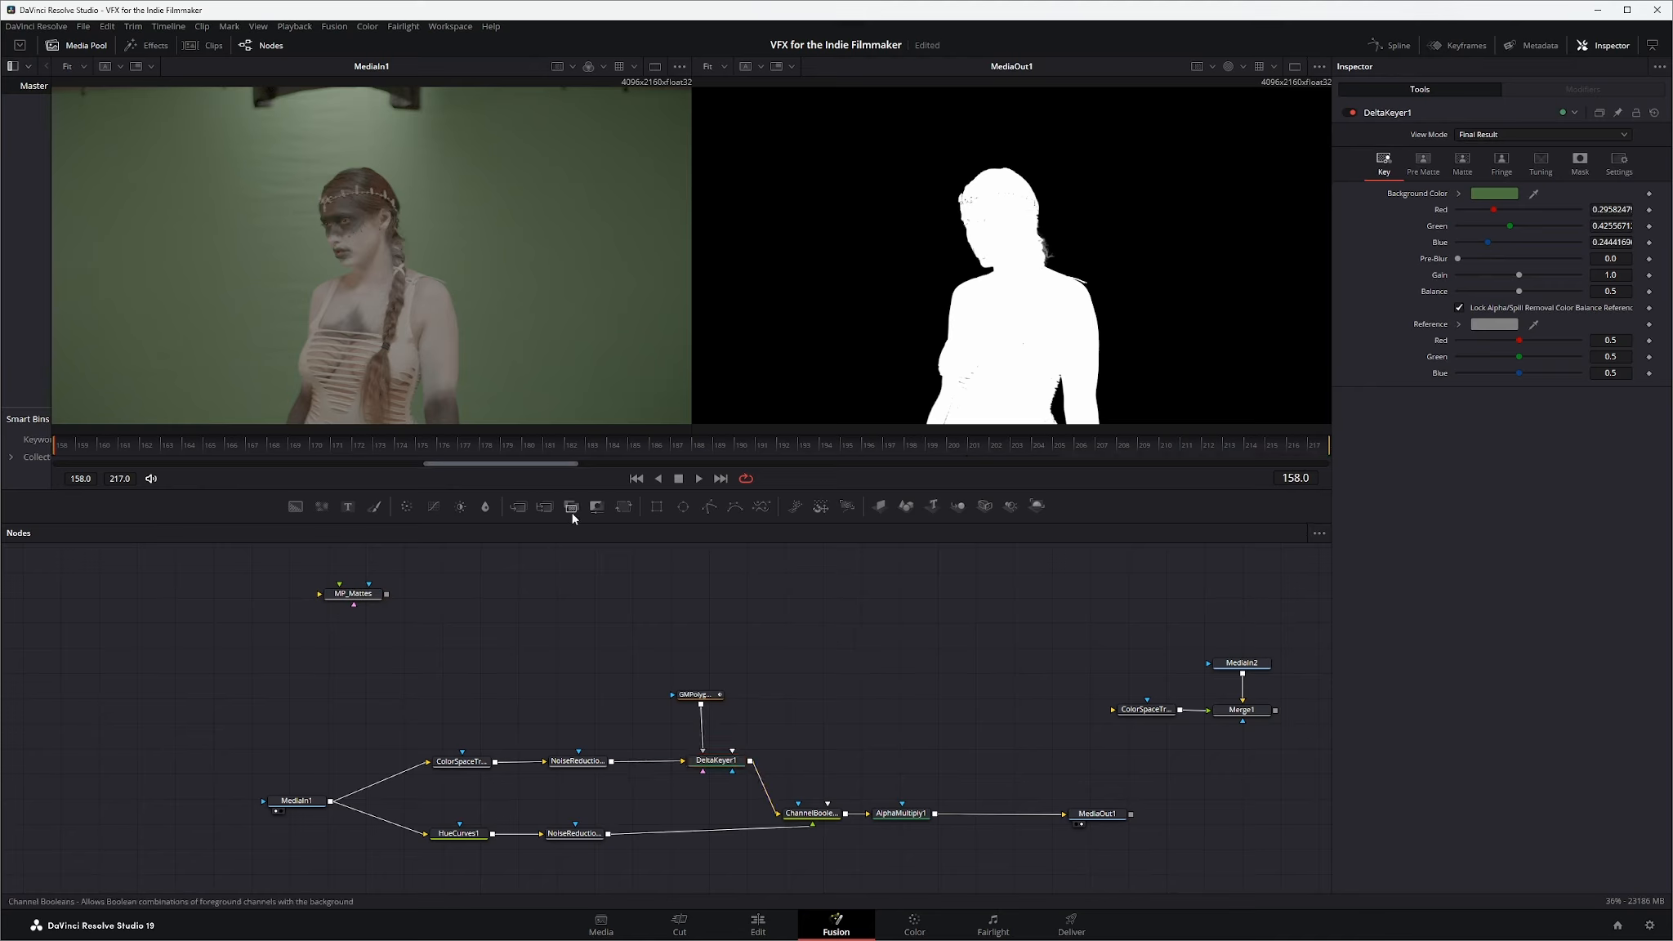
pyautogui.click(544, 506)
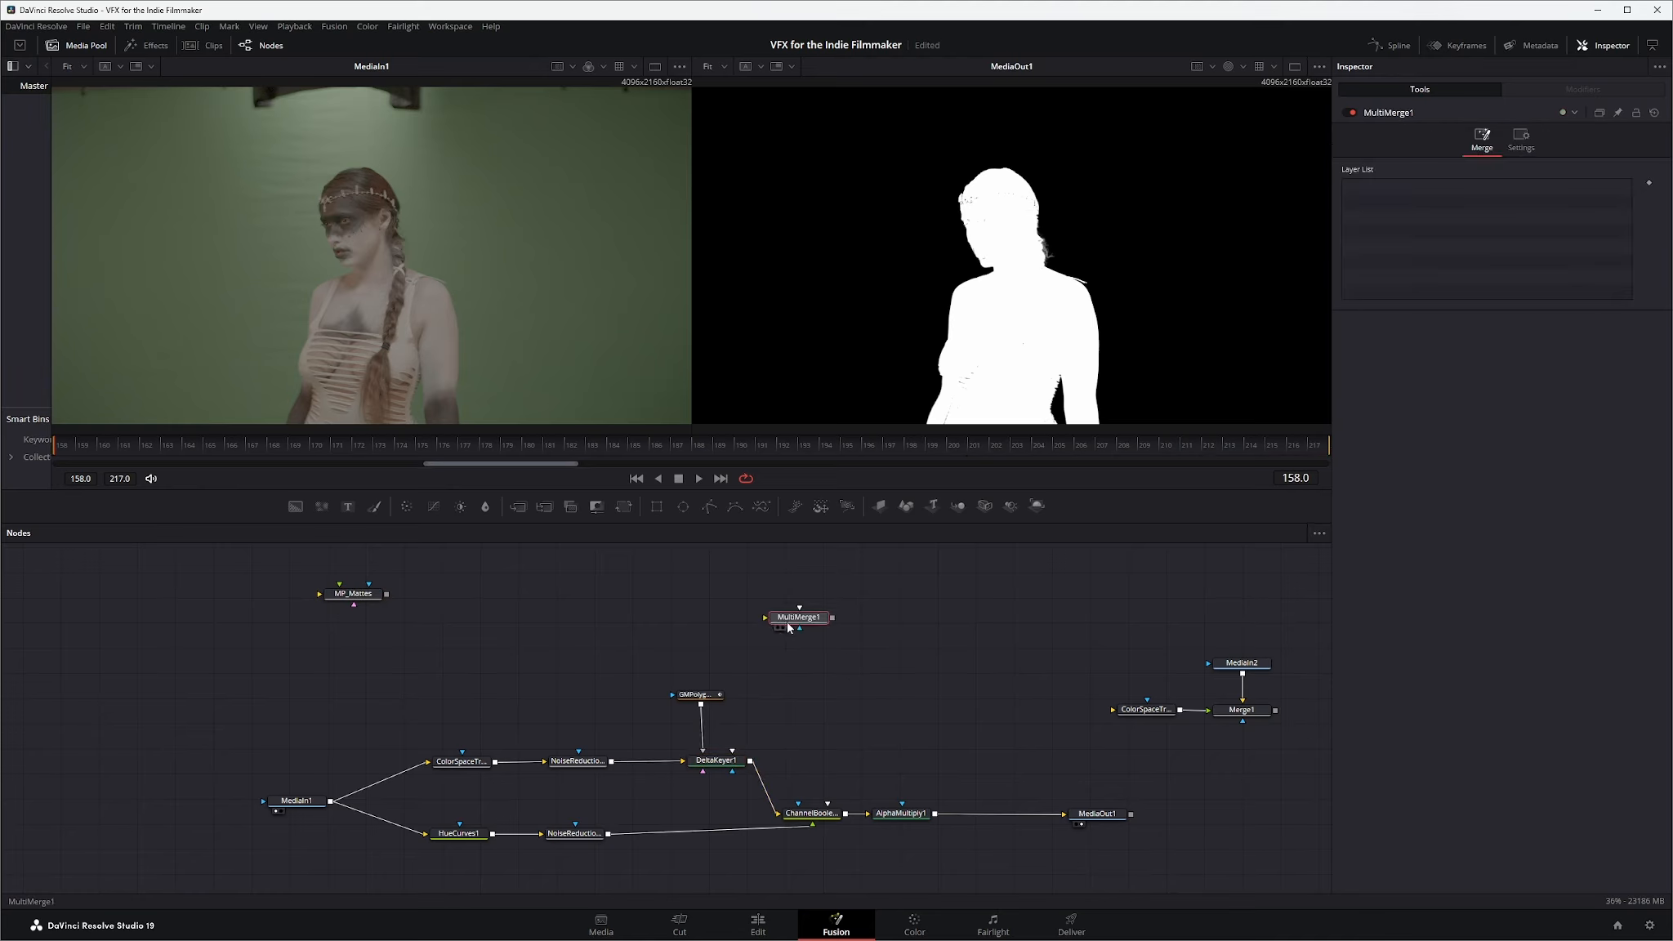
pyautogui.moveTo(800, 621); pyautogui.dragTo(857, 711)
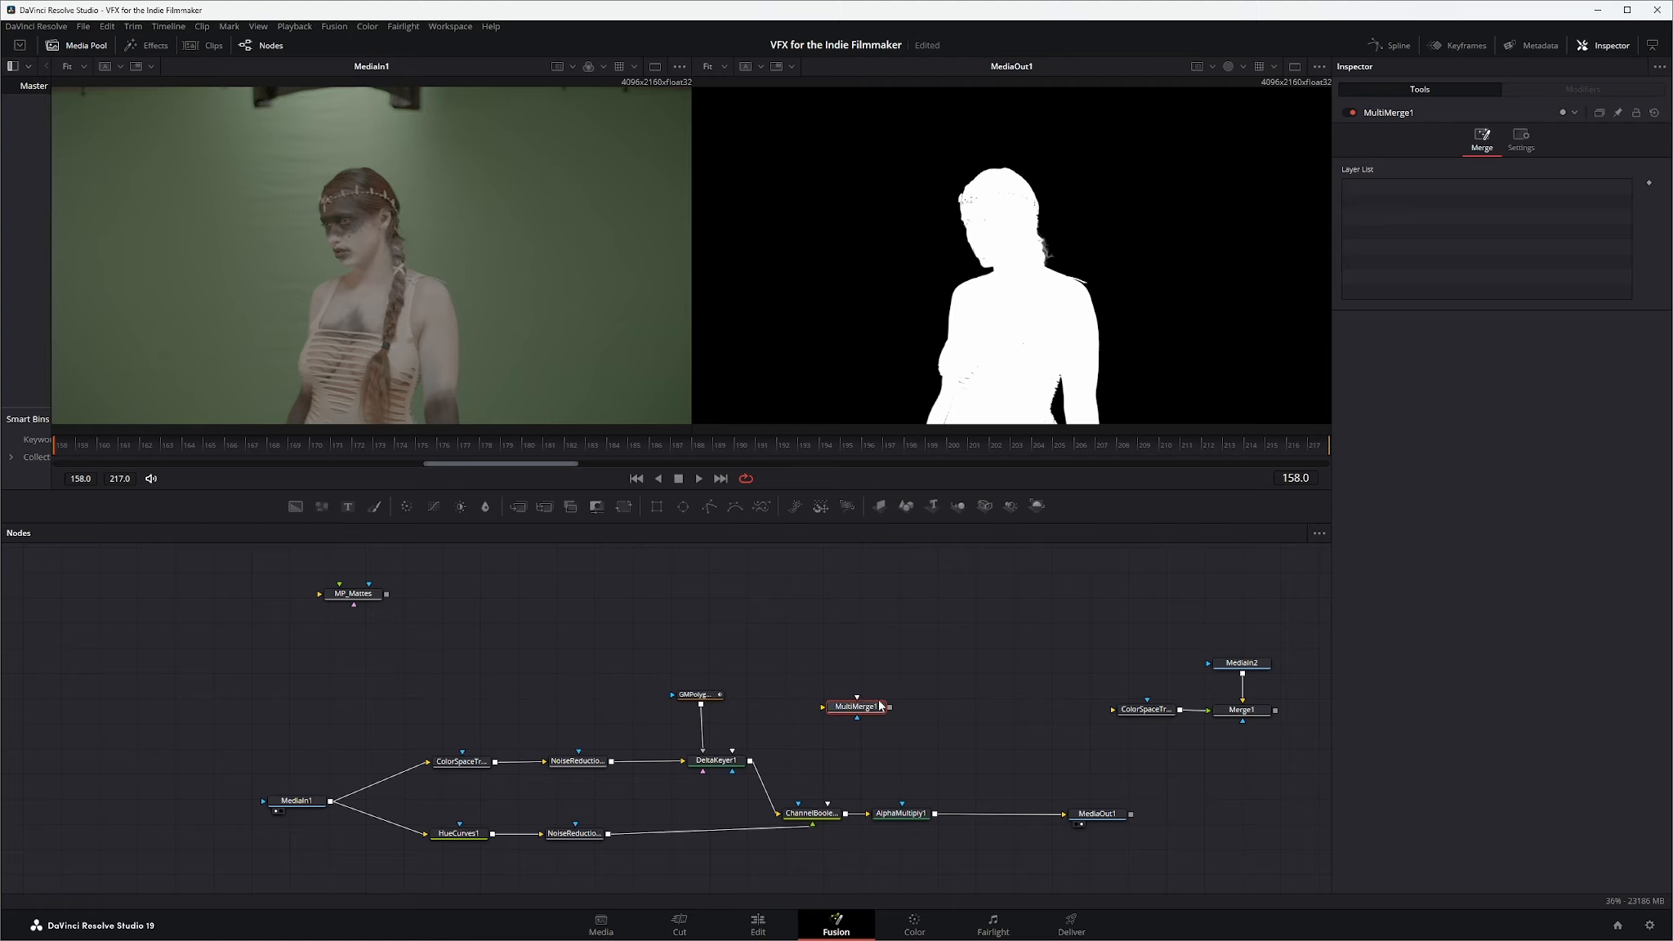
pyautogui.moveTo(870, 712); pyautogui.dragTo(894, 714)
# Paste the copied Mocha matte shapes as polygon nodes above MultiMerge1
pyautogui.click(824, 638)
pyautogui.hotkey('ctrl', 'v')
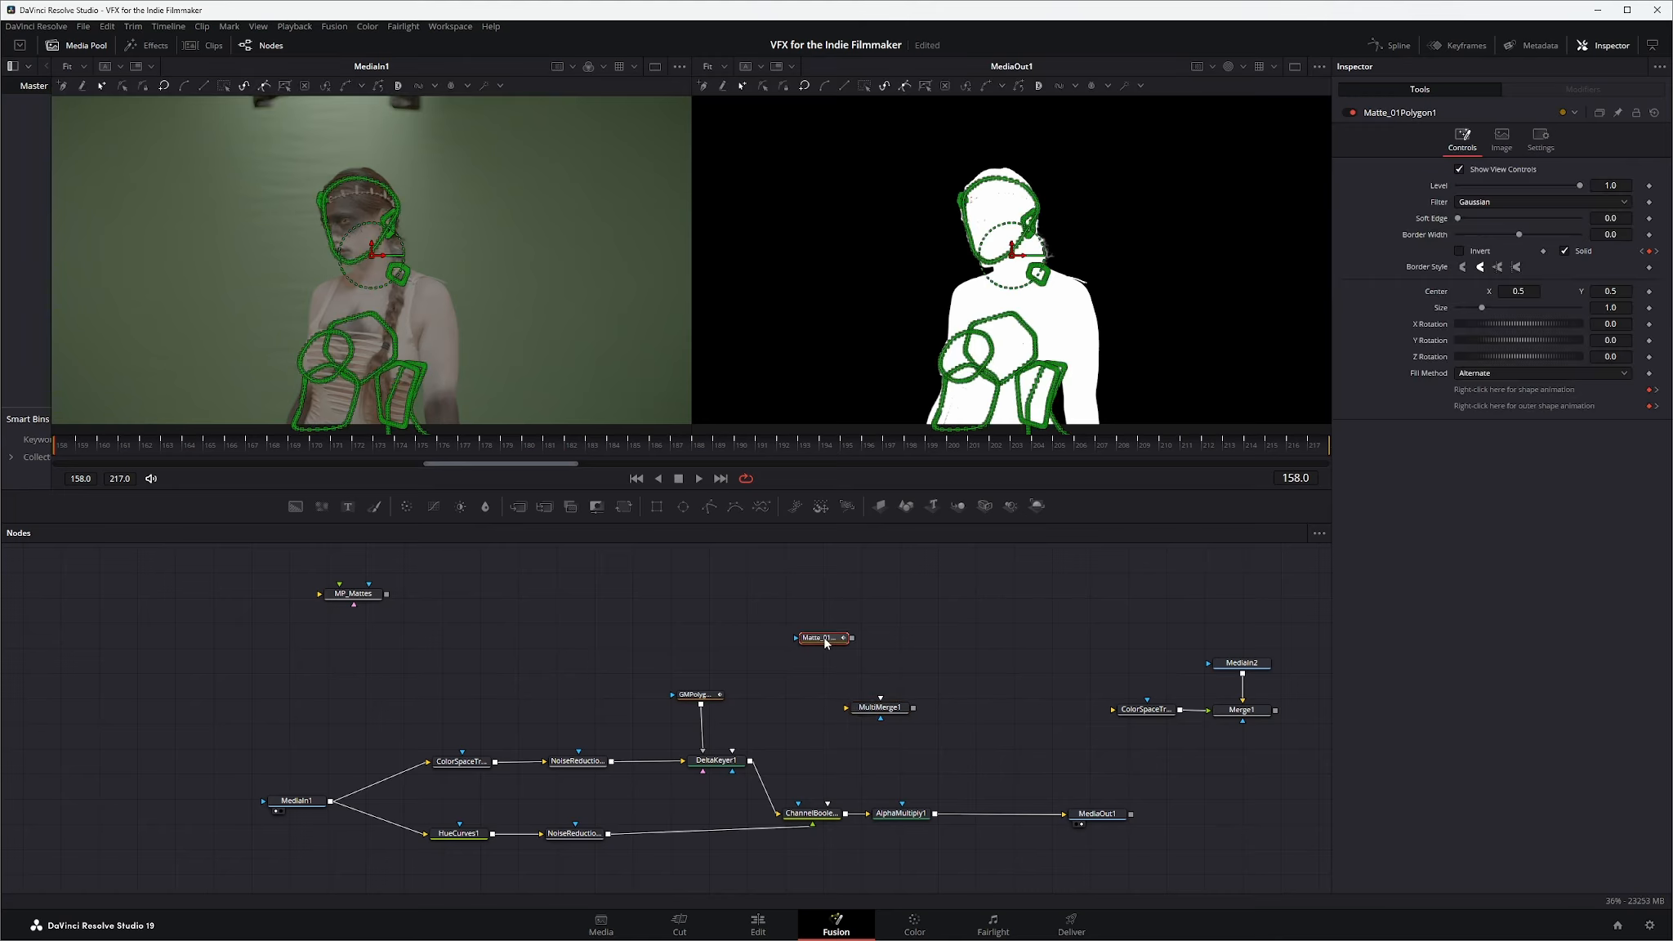
pyautogui.click(891, 667)
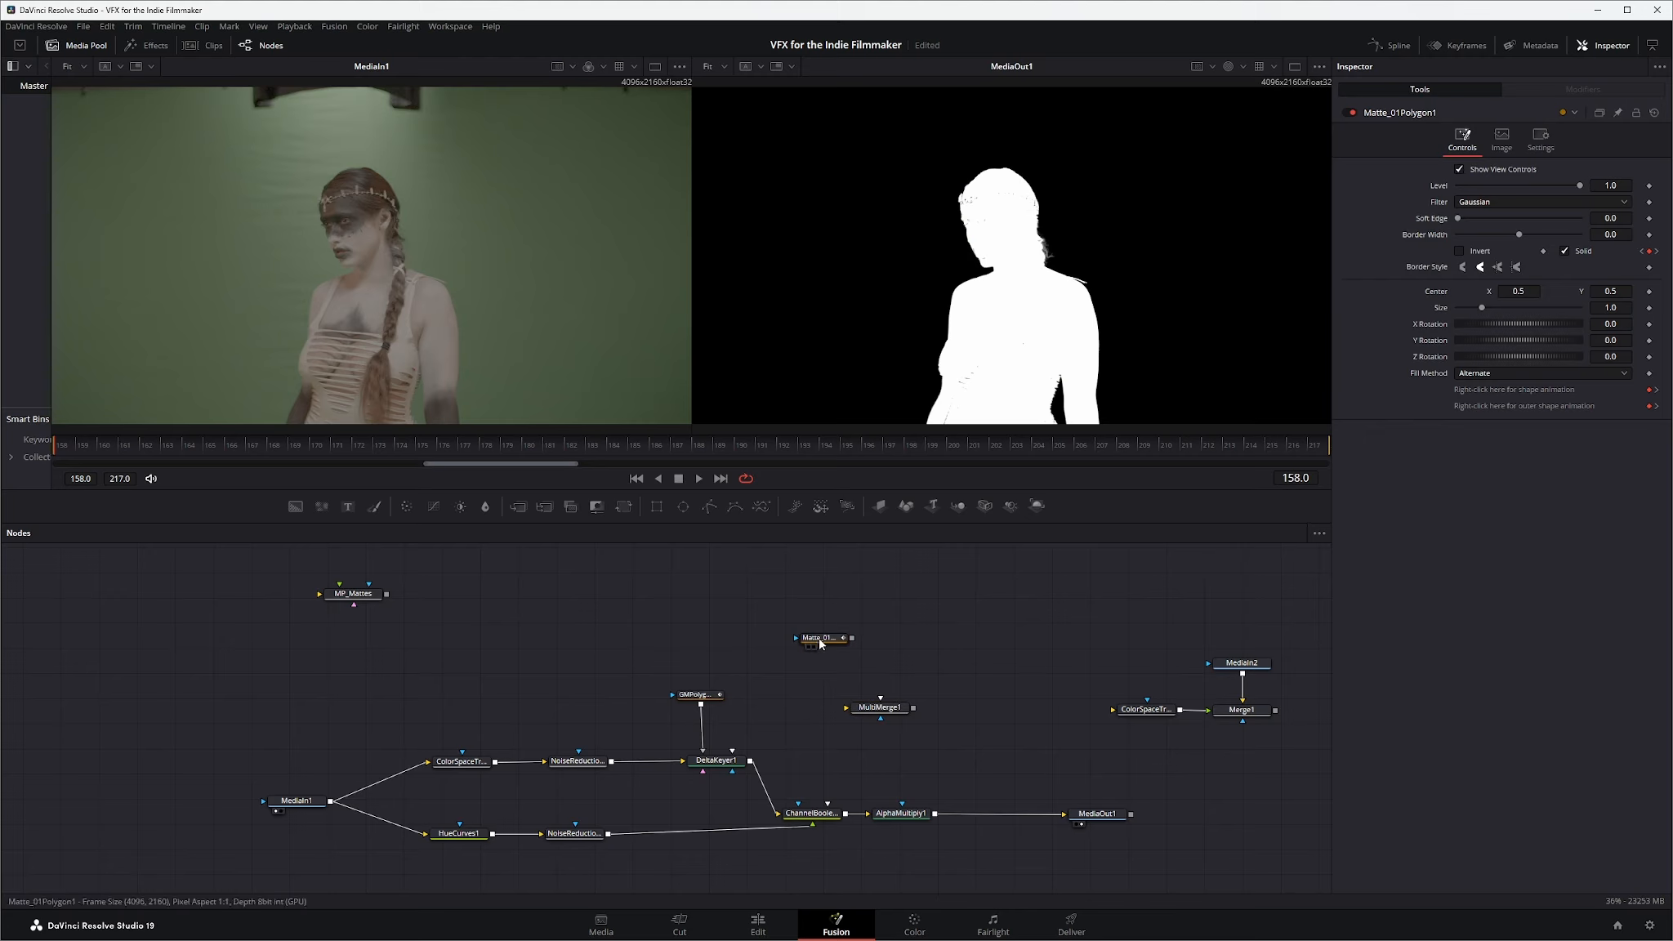
# Spread the stacked Matte 01 to Matte 09 polygon nodes into two columns on either side of MultiMerge1
pyautogui.moveTo(823, 642); pyautogui.dragTo(965, 668)
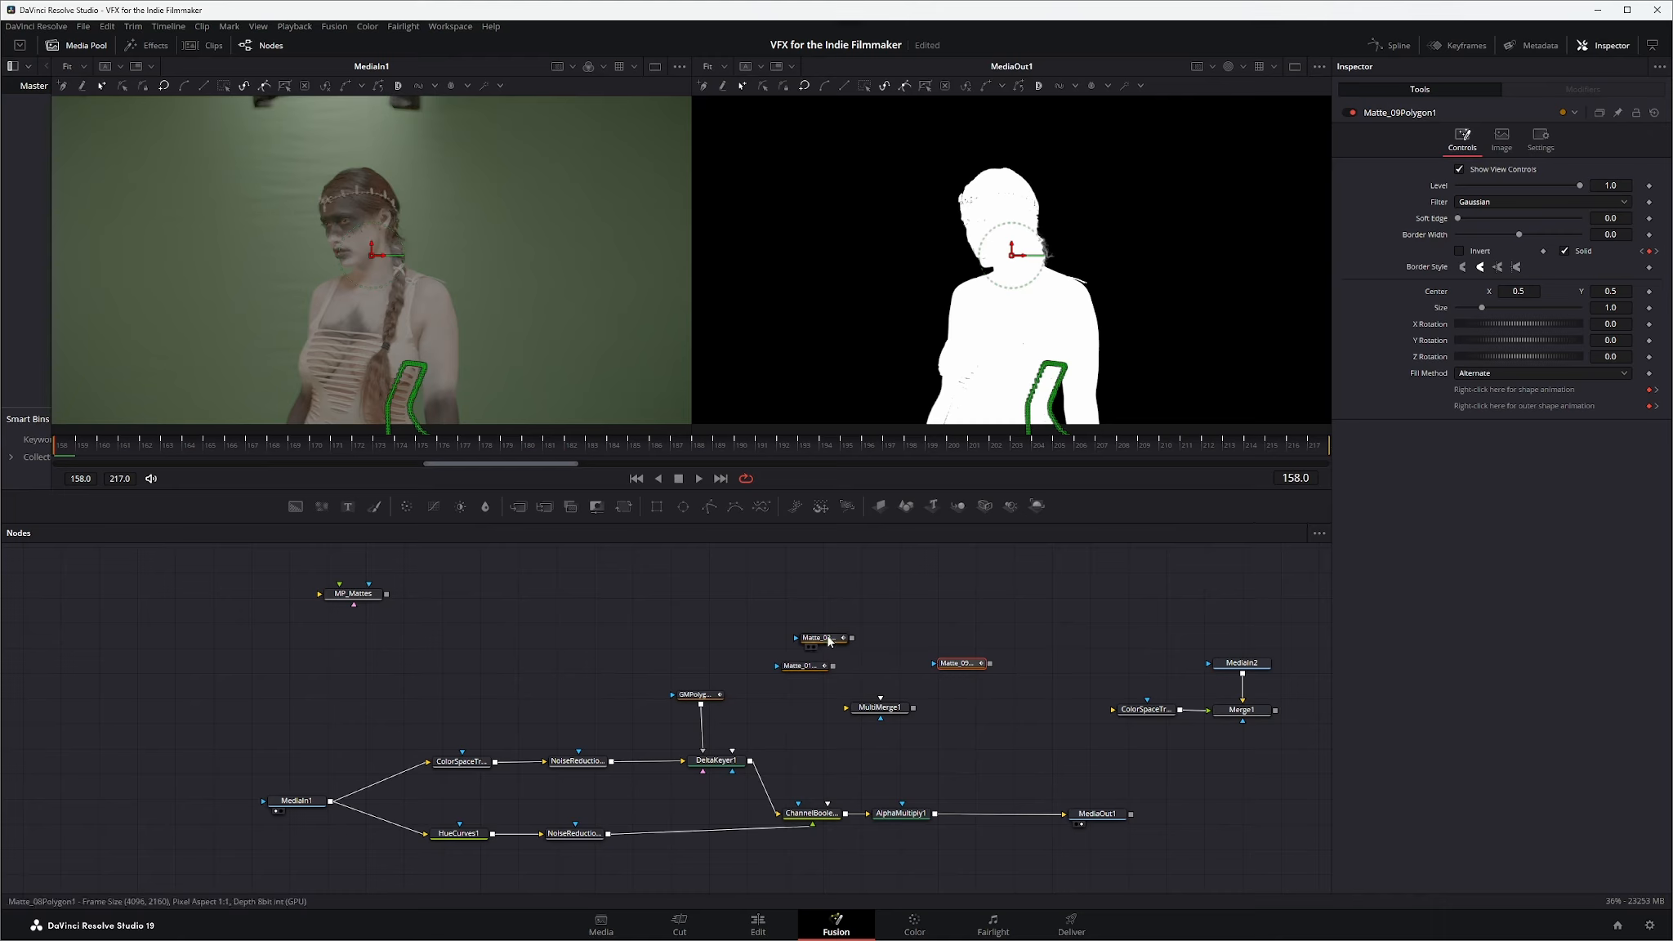
pyautogui.moveTo(835, 638); pyautogui.dragTo(970, 647)
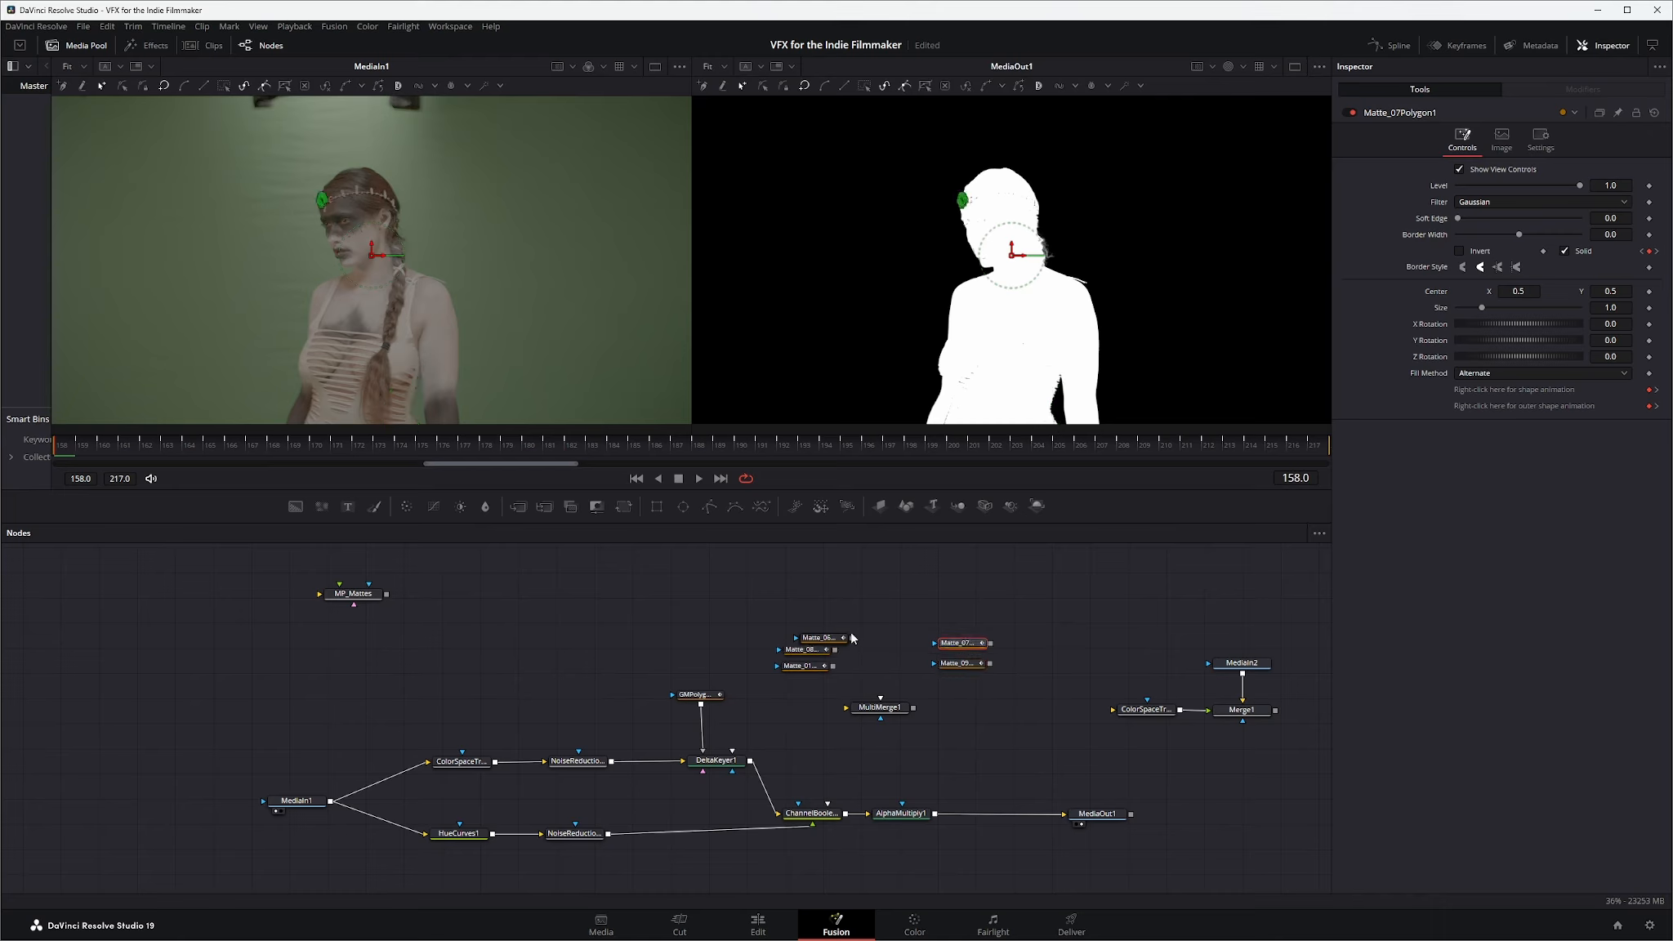
pyautogui.moveTo(828, 638); pyautogui.dragTo(818, 637)
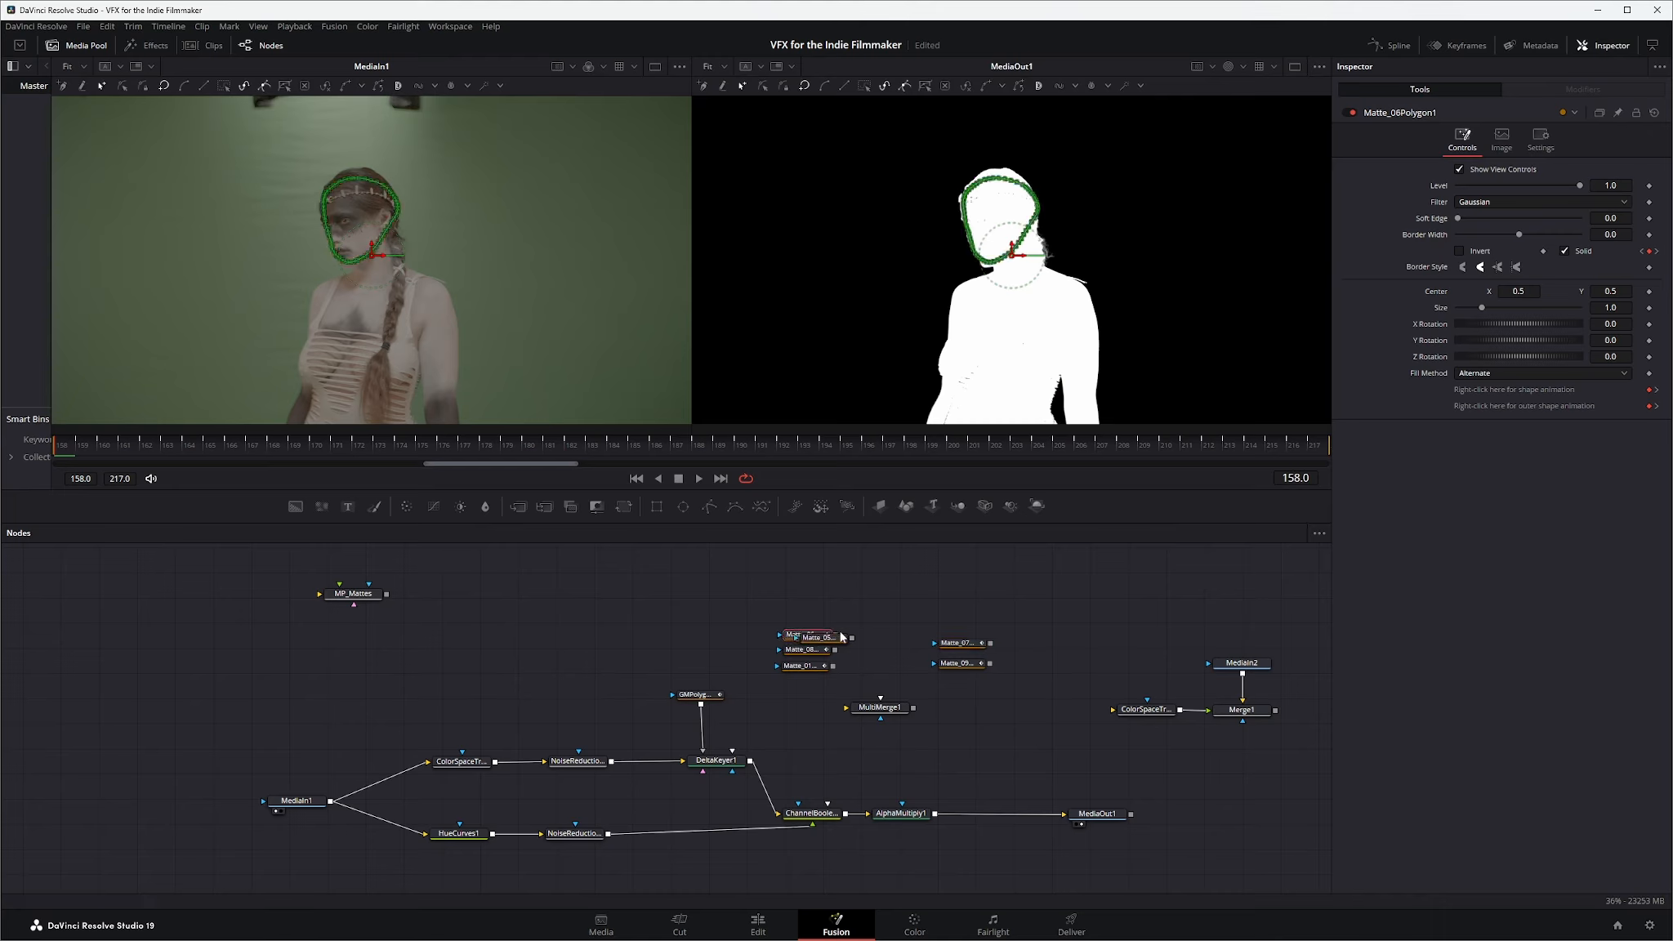
pyautogui.moveTo(816, 636); pyautogui.dragTo(960, 629)
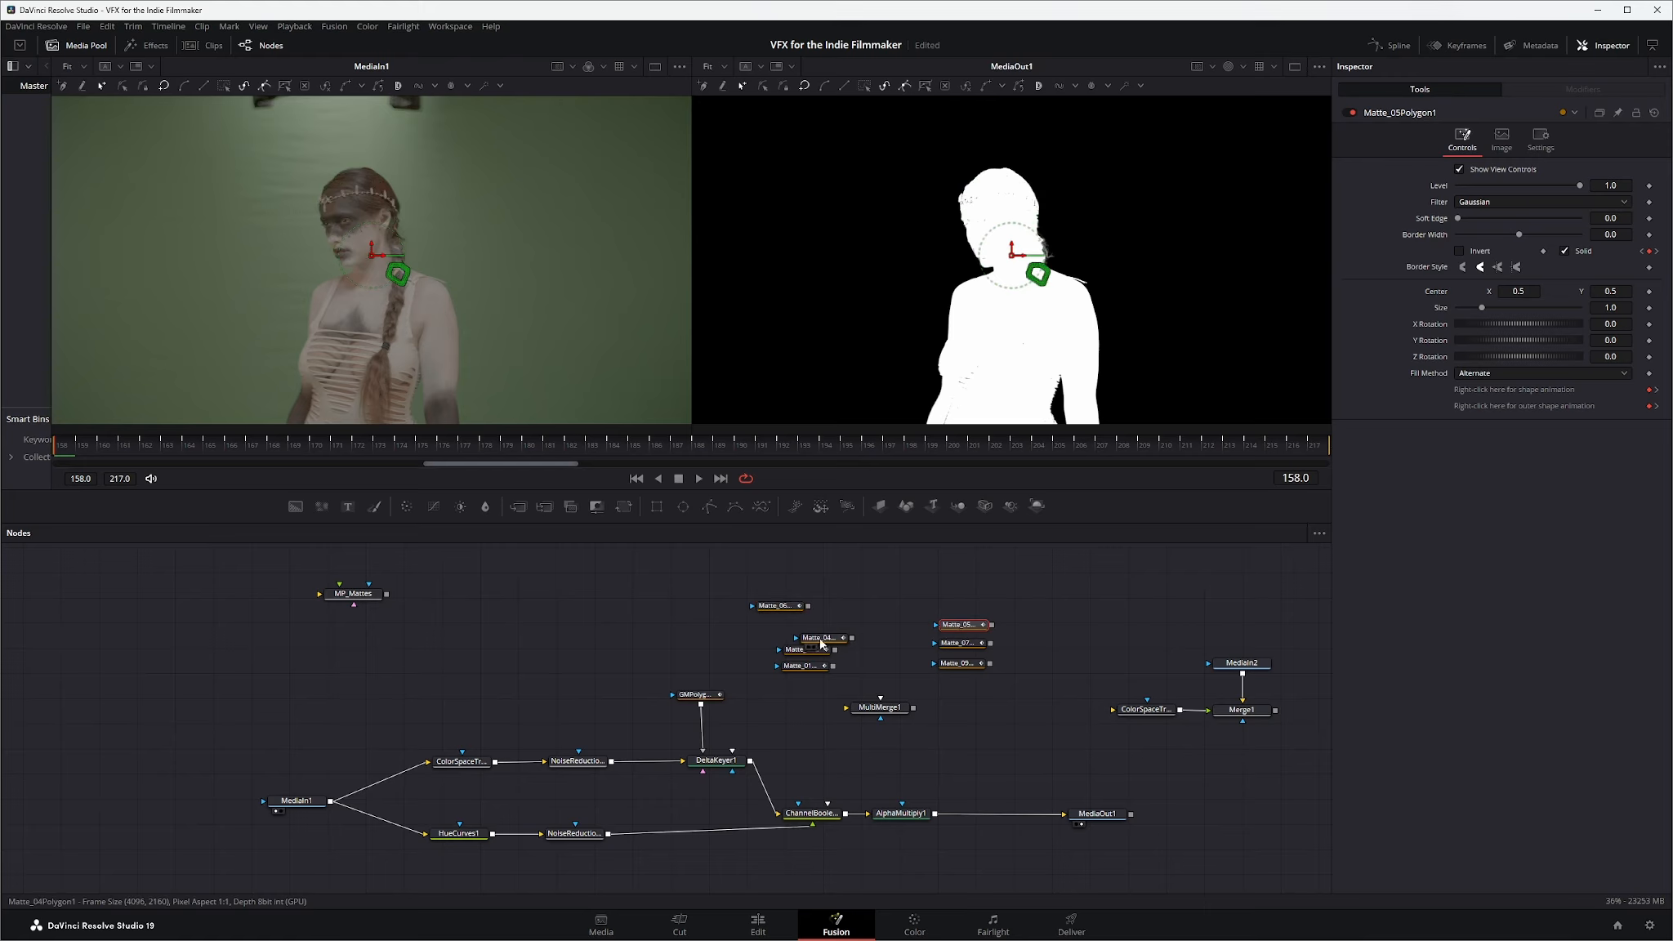
pyautogui.moveTo(817, 637); pyautogui.dragTo(962, 607)
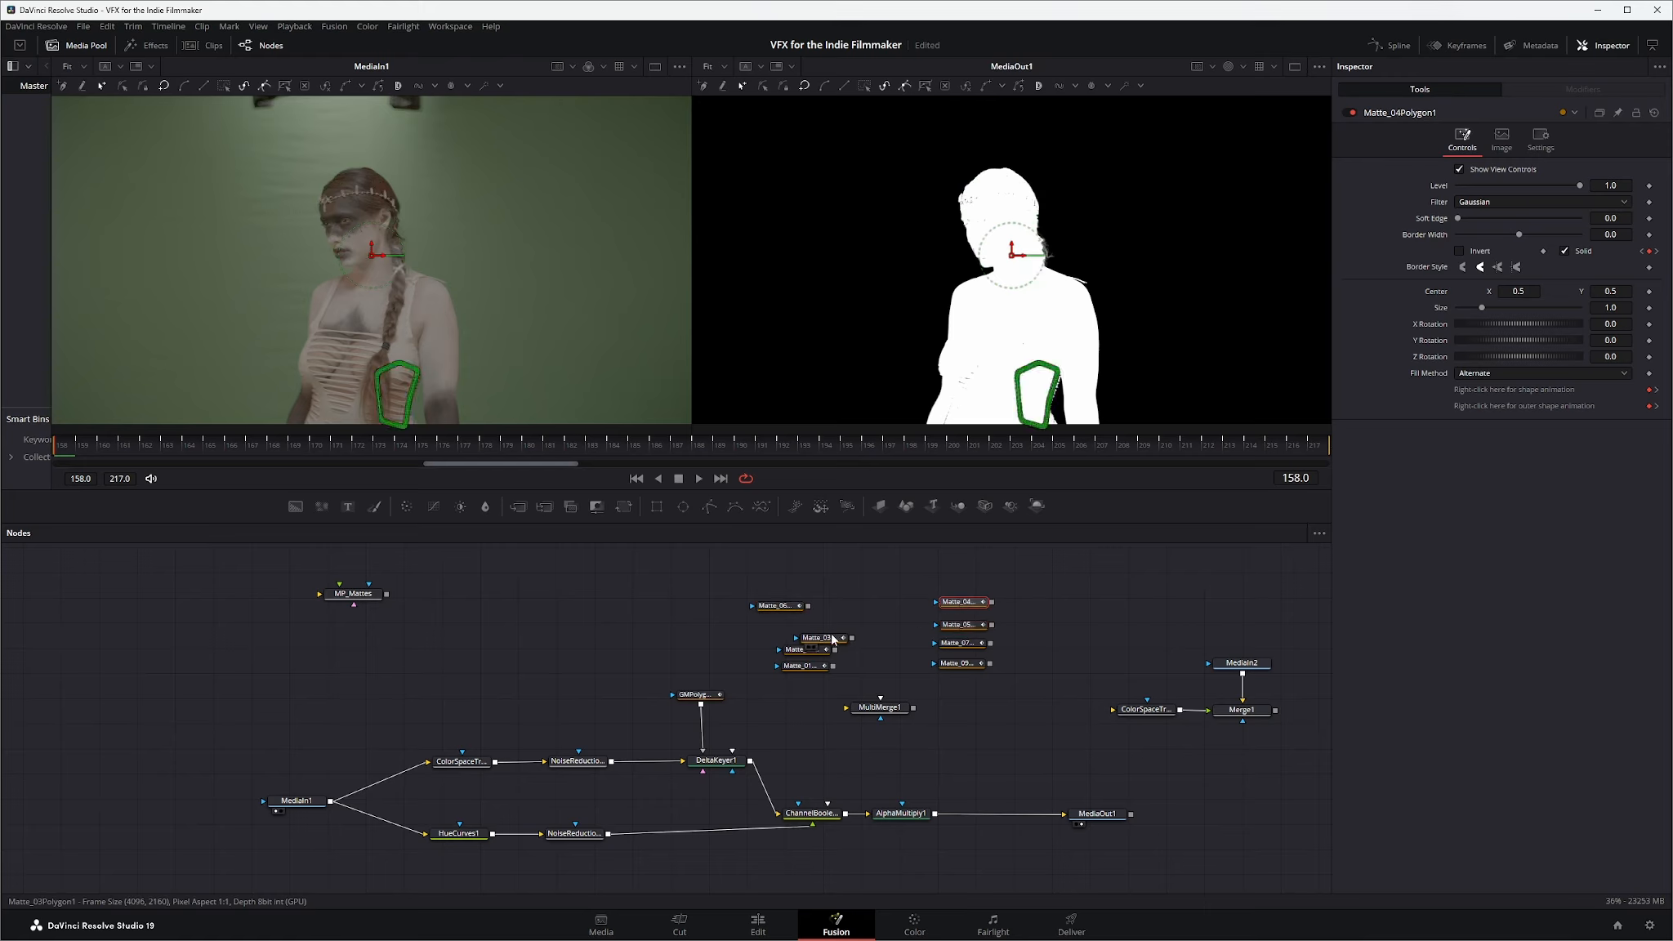
pyautogui.moveTo(819, 638); pyautogui.dragTo(802, 600)
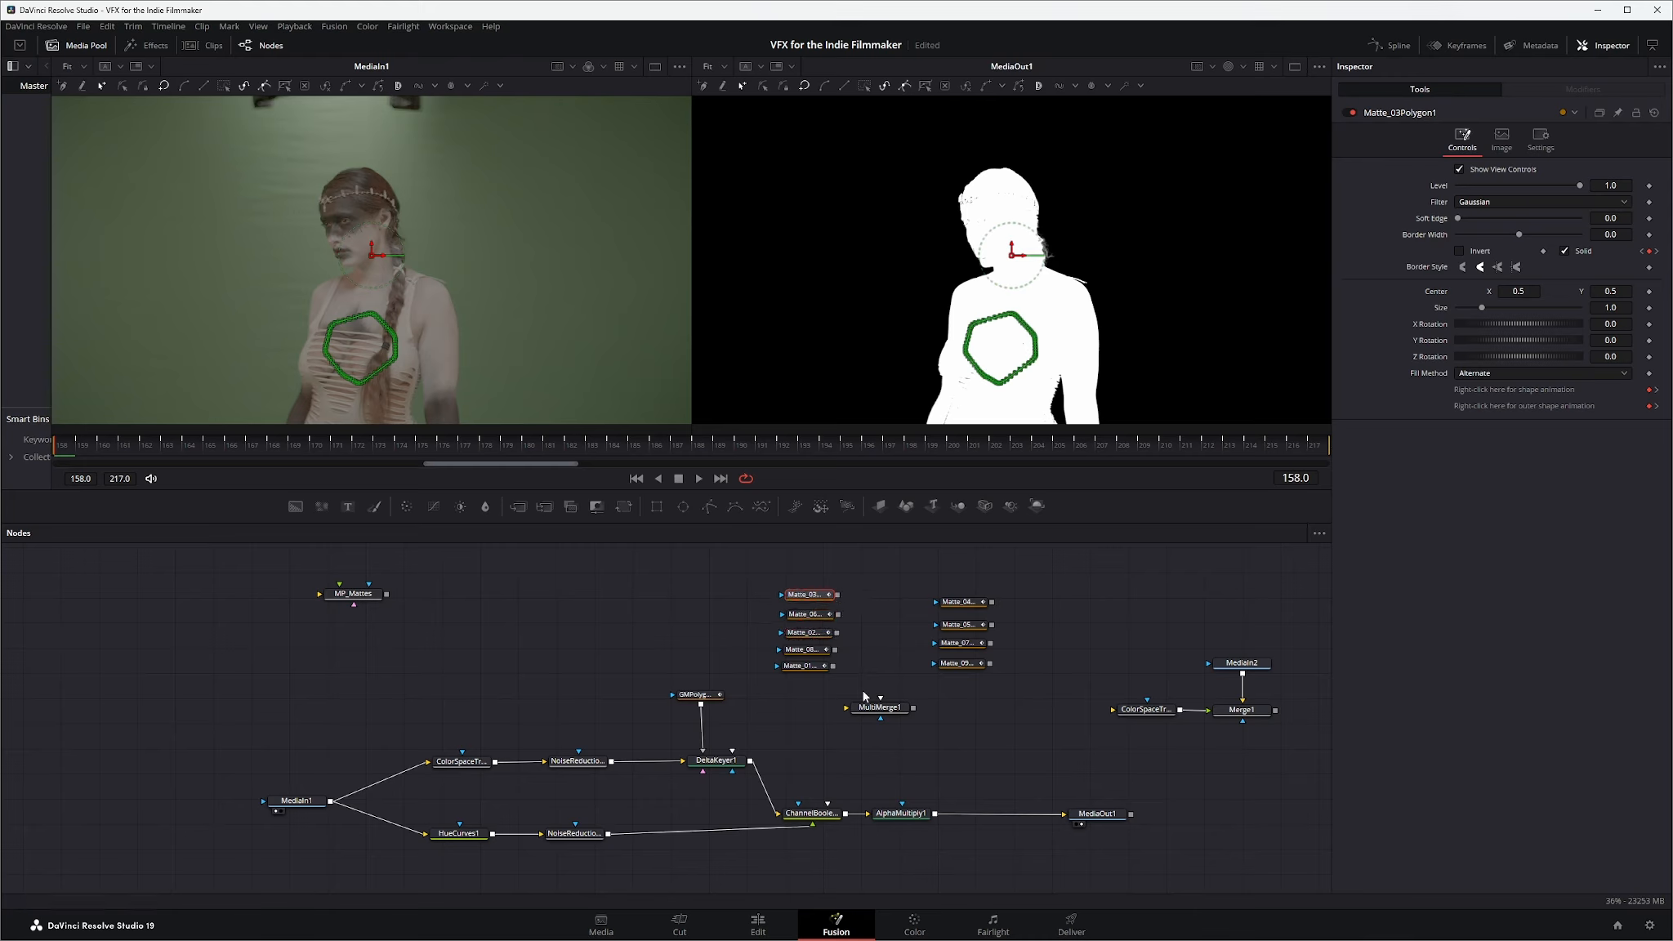
# Connect the Matte 01 polygon as MultiMerge1's background and the Matte 08, 02 and 06 polygons as its layers
pyautogui.moveTo(881, 709)
pyautogui.mouseDown()
pyautogui.moveTo(890, 687)
pyautogui.moveTo(852, 689)
pyautogui.moveTo(866, 670)
pyautogui.moveTo(889, 683)
pyautogui.mouseUp()
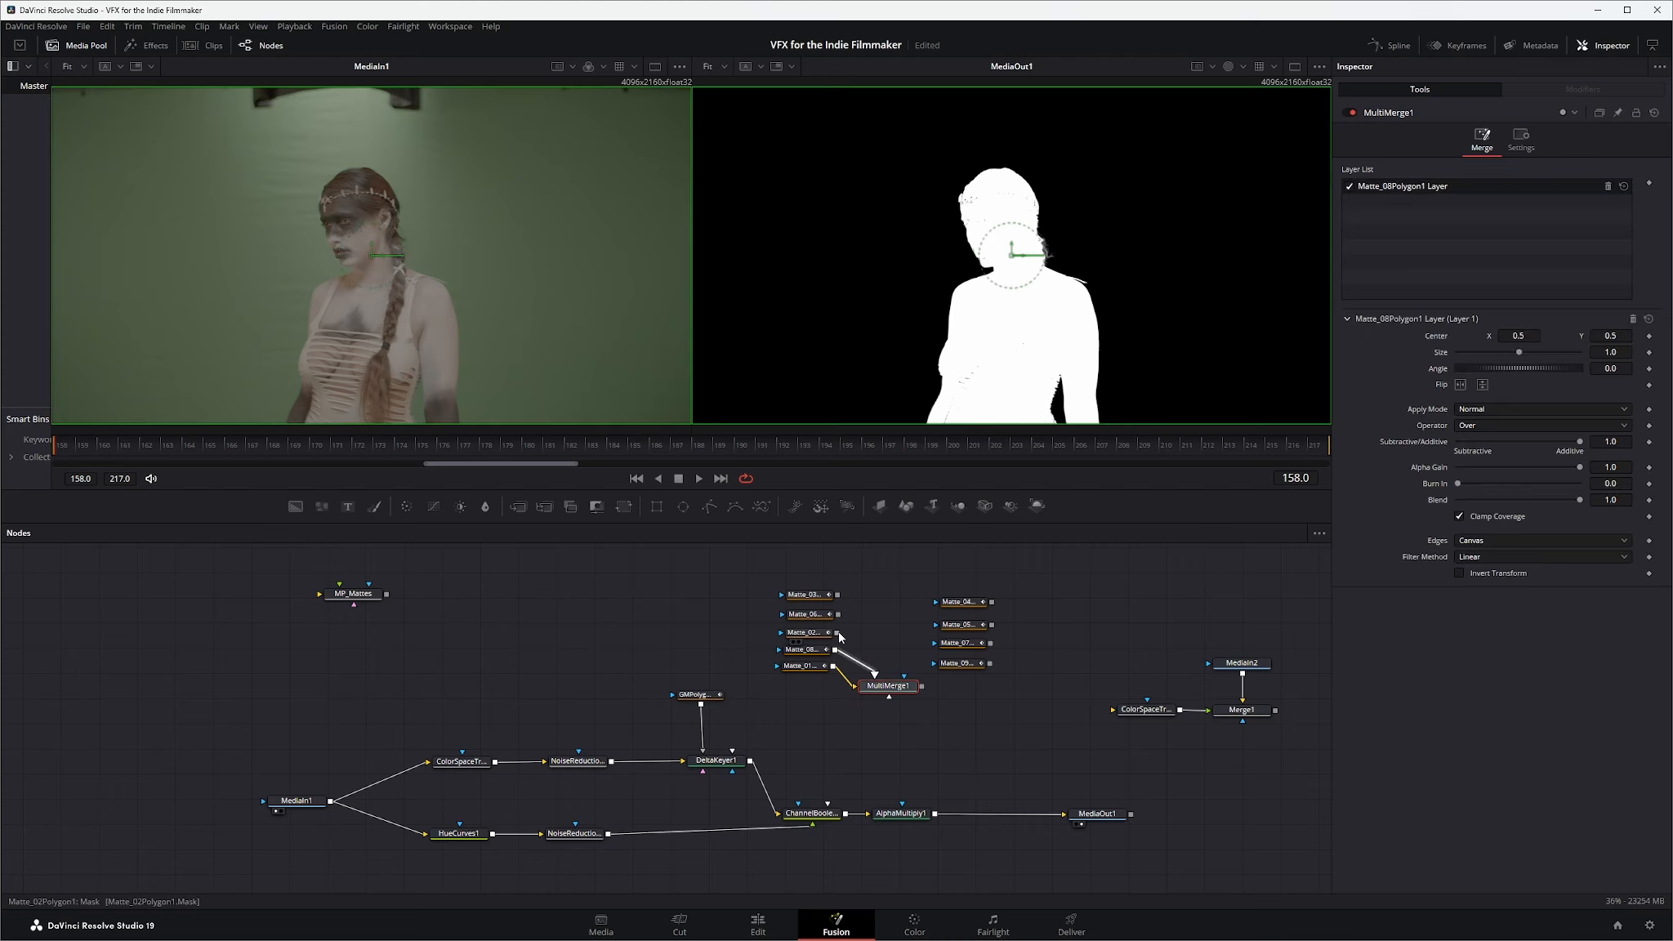
pyautogui.moveTo(836, 632); pyautogui.dragTo(891, 700)
pyautogui.moveTo(839, 615); pyautogui.dragTo(874, 691)
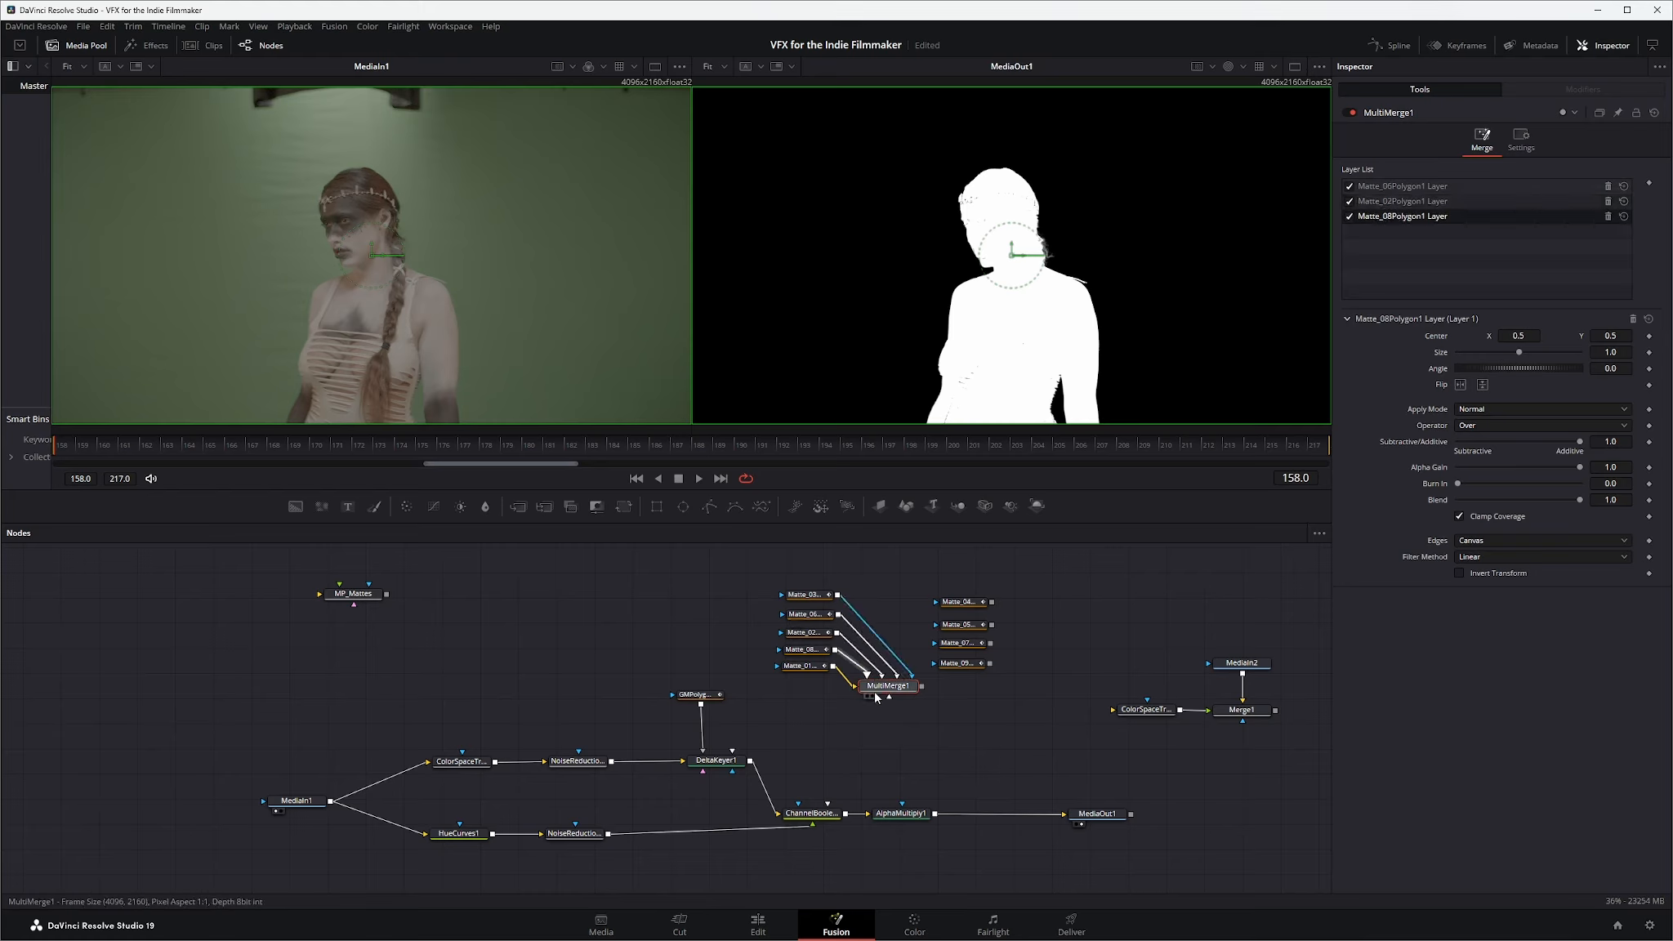
# Link the Matte 09, 07, 05 and 04 polygons to MultiMerge1 as layers and move Matte 03's mask link to a layer input
pyautogui.moveTo(990, 664); pyautogui.dragTo(889, 696)
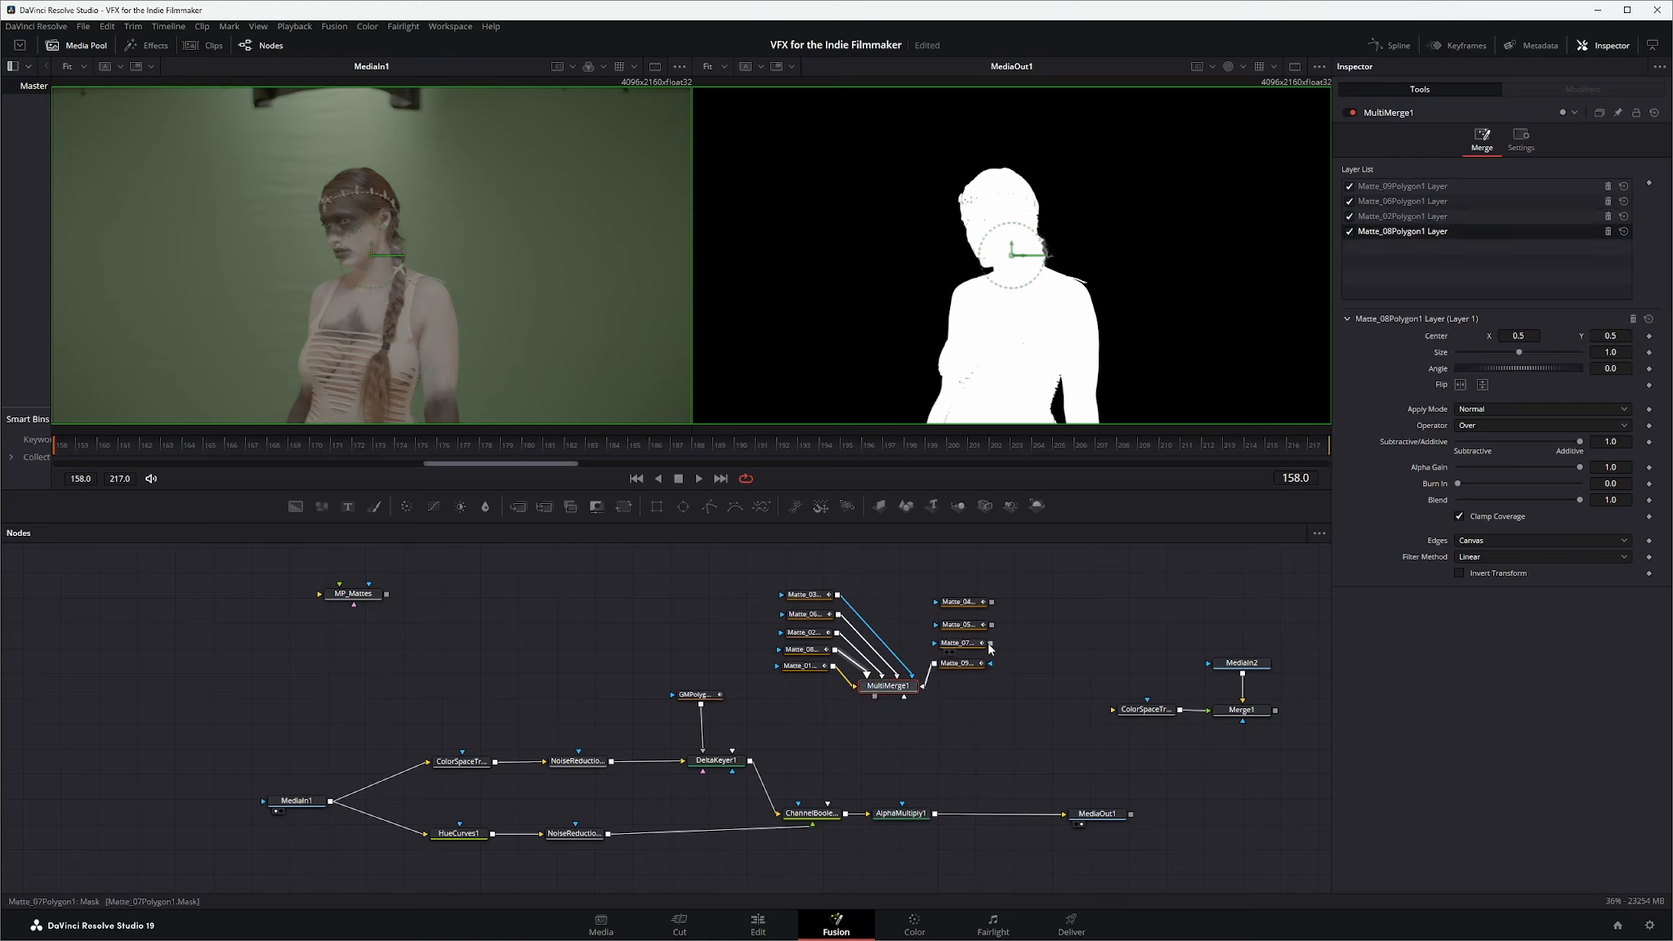
pyautogui.moveTo(990, 643); pyautogui.dragTo(889, 694)
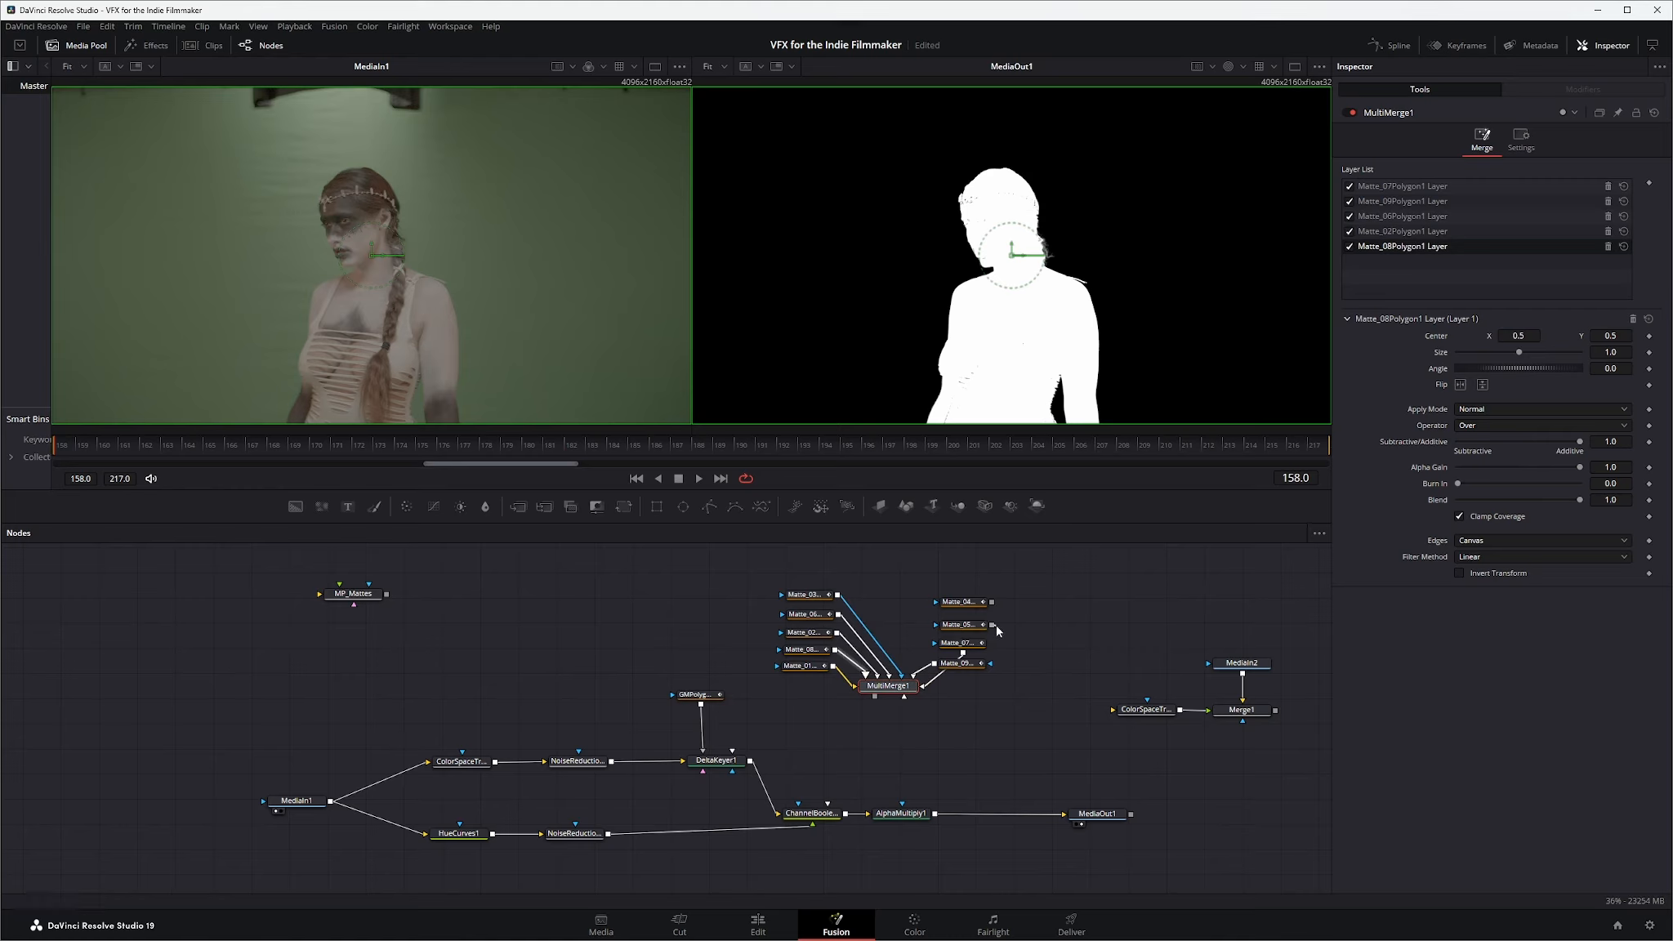
pyautogui.moveTo(991, 624); pyautogui.dragTo(898, 680)
pyautogui.moveTo(895, 675); pyautogui.dragTo(912, 691)
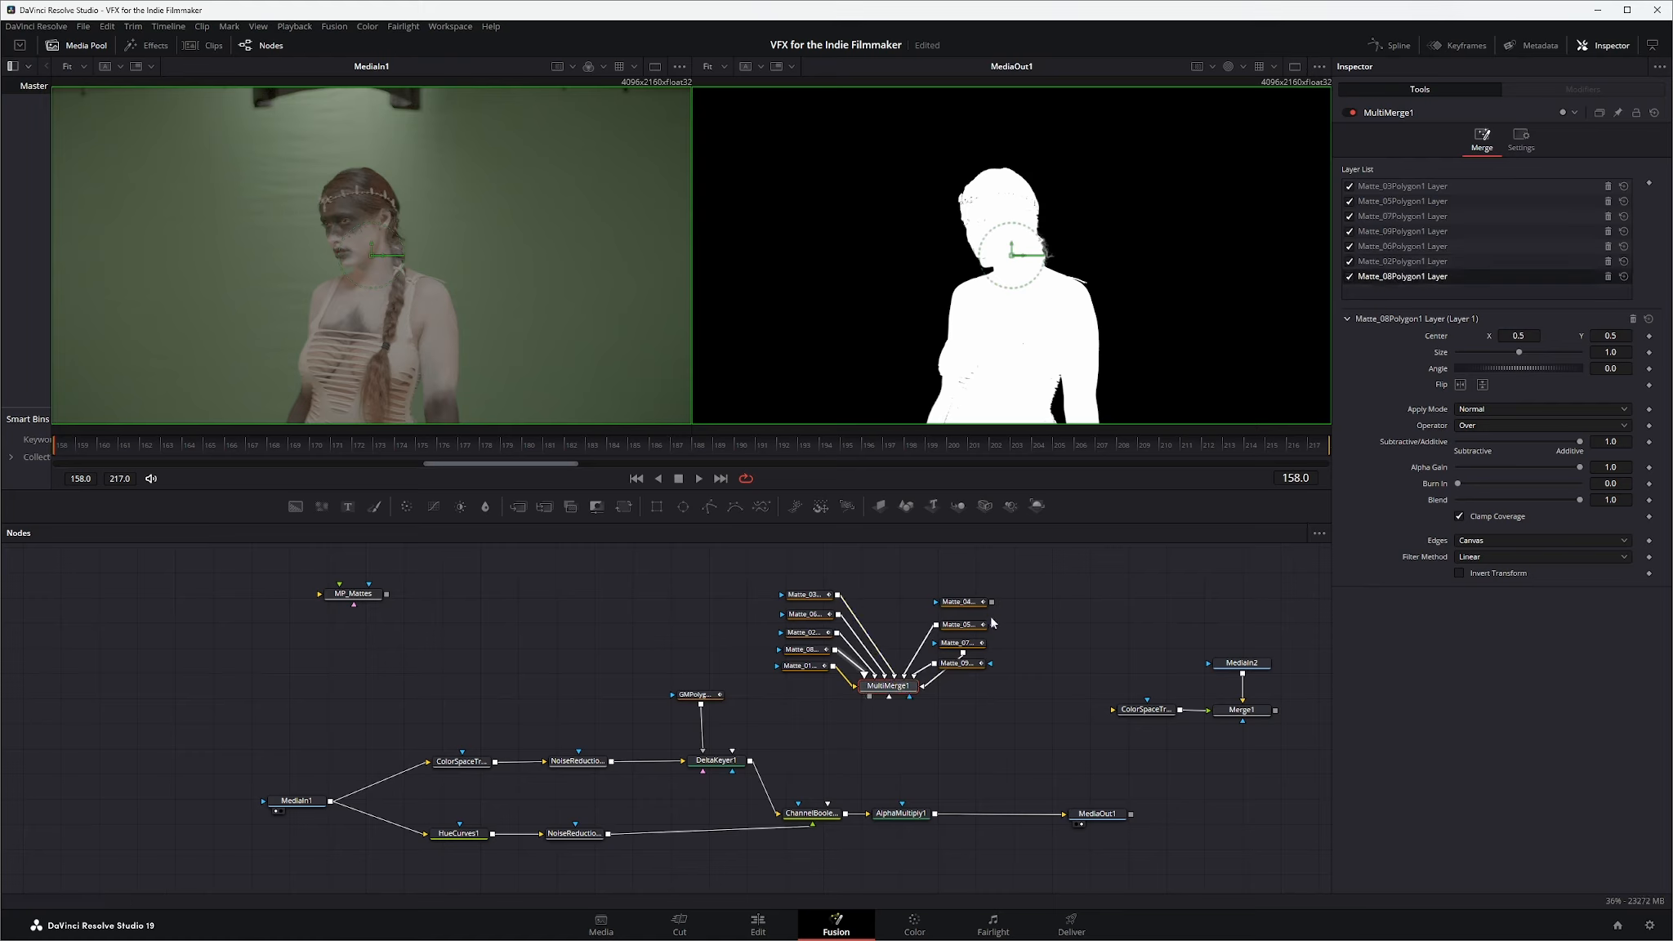
pyautogui.moveTo(992, 602); pyautogui.dragTo(1023, 627)
pyautogui.moveTo(964, 695); pyautogui.dragTo(890, 699)
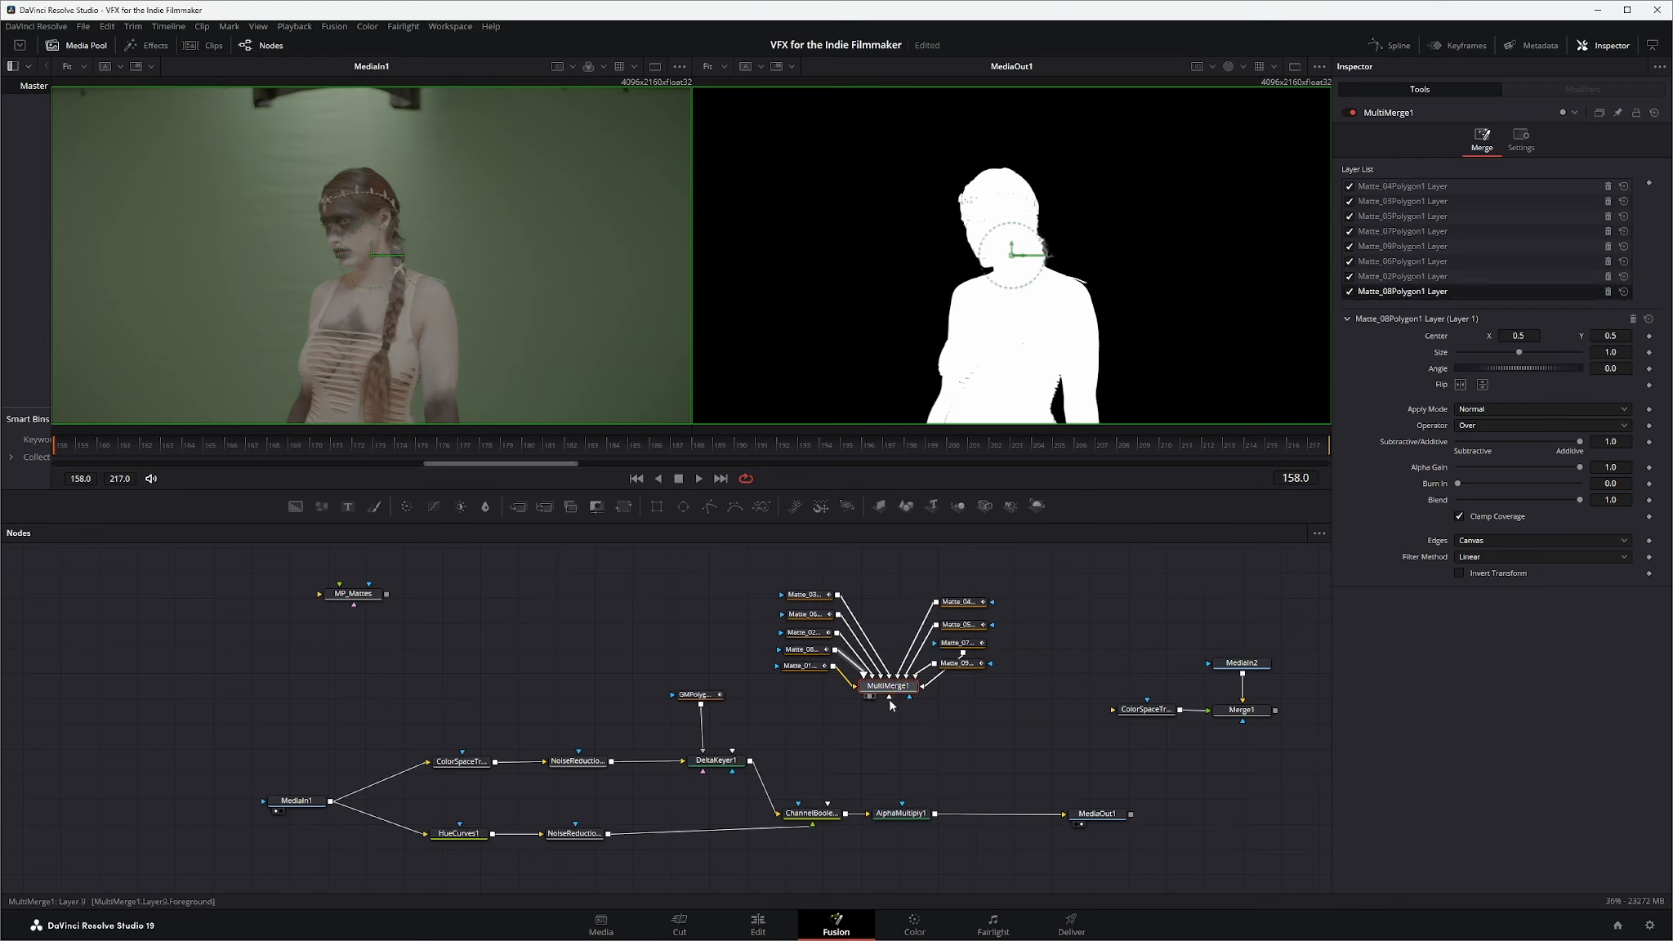
pyautogui.click(972, 645)
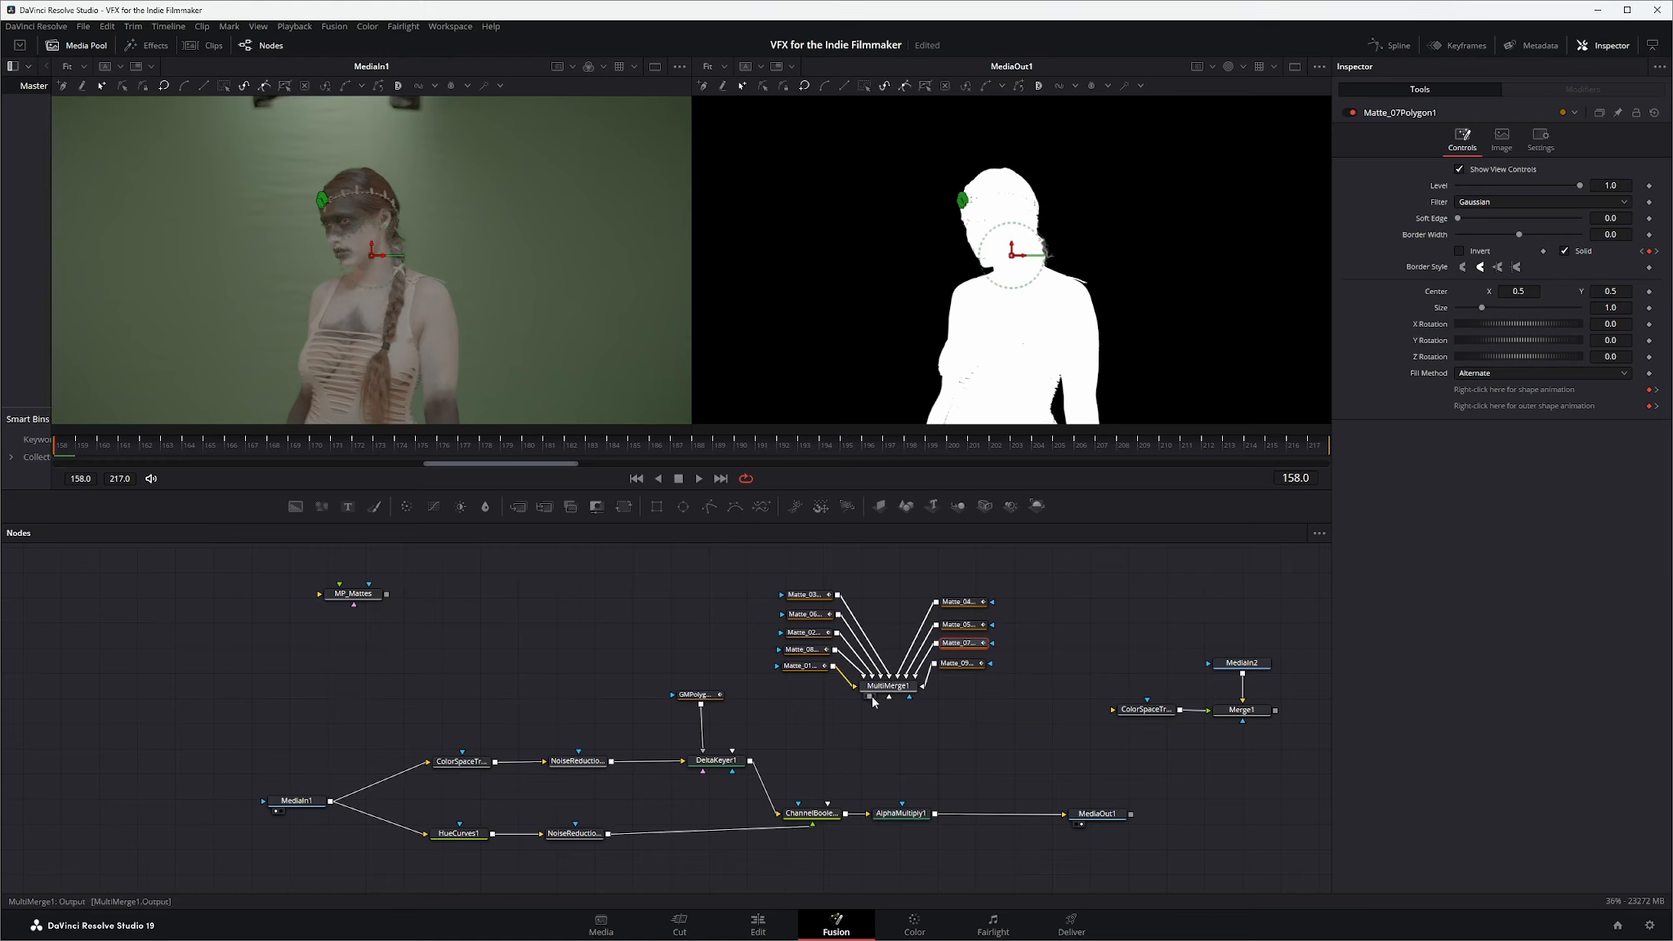
# Connect MultiMerge1's output to DeltaKeyer1's solid matte input
pyautogui.moveTo(869, 697); pyautogui.dragTo(869, 707)
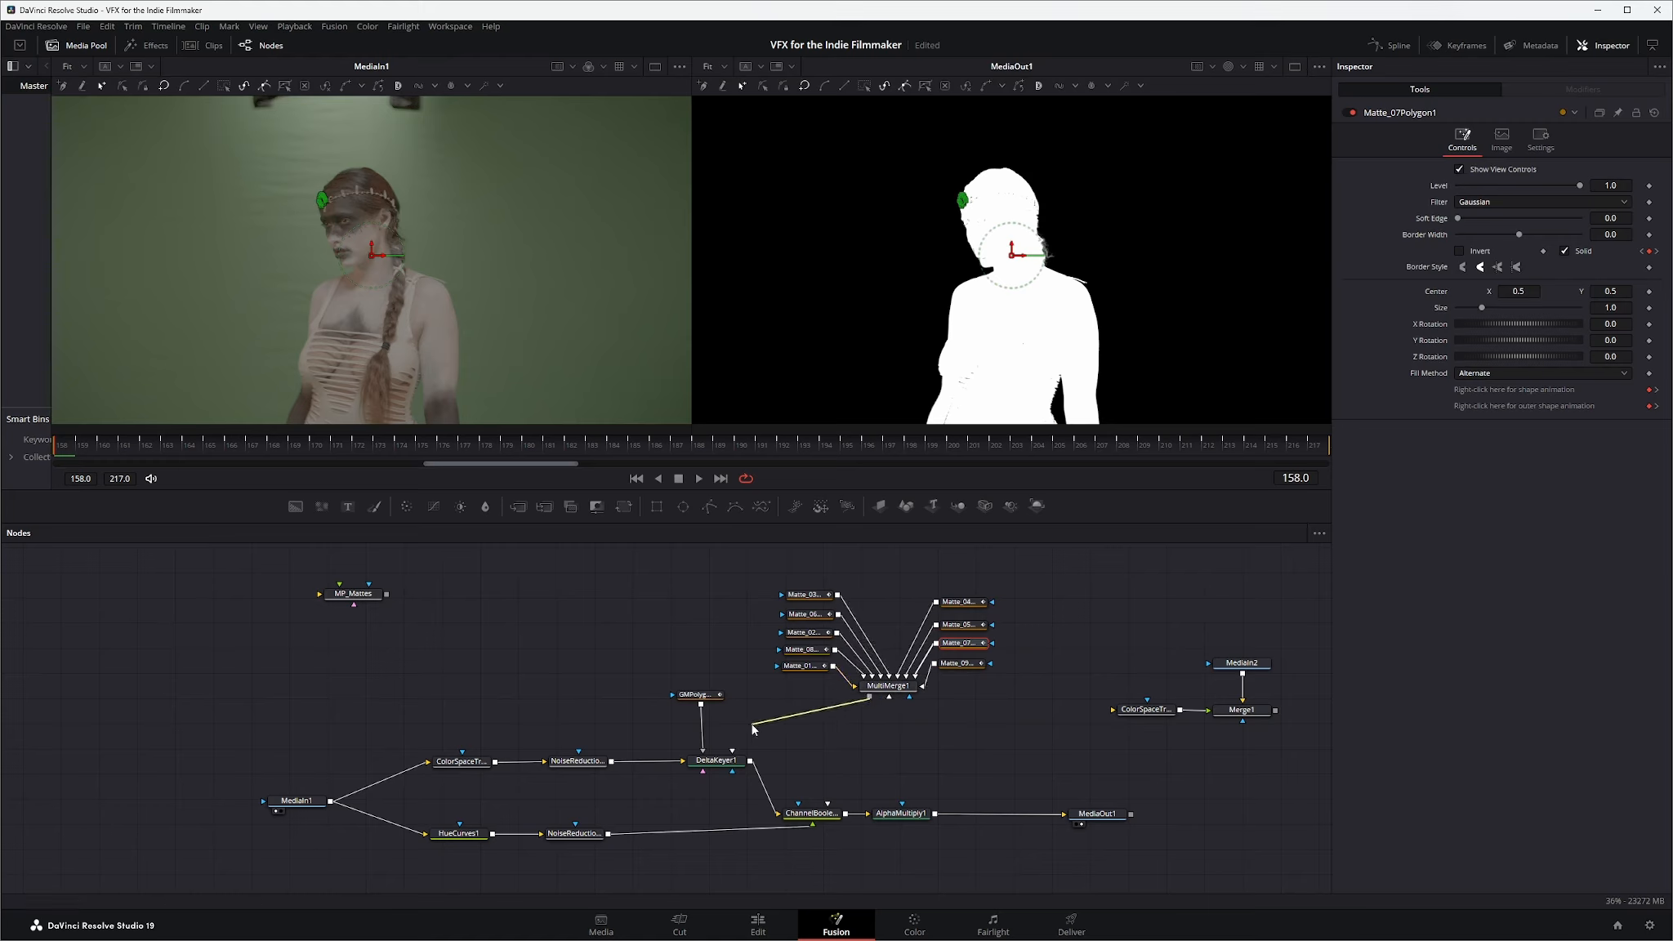
pyautogui.moveTo(739, 750); pyautogui.dragTo(734, 758)
# Play back MediaOut1's alpha and inspect the matte's edge around the chest and waist up close
pyautogui.click(1108, 821)
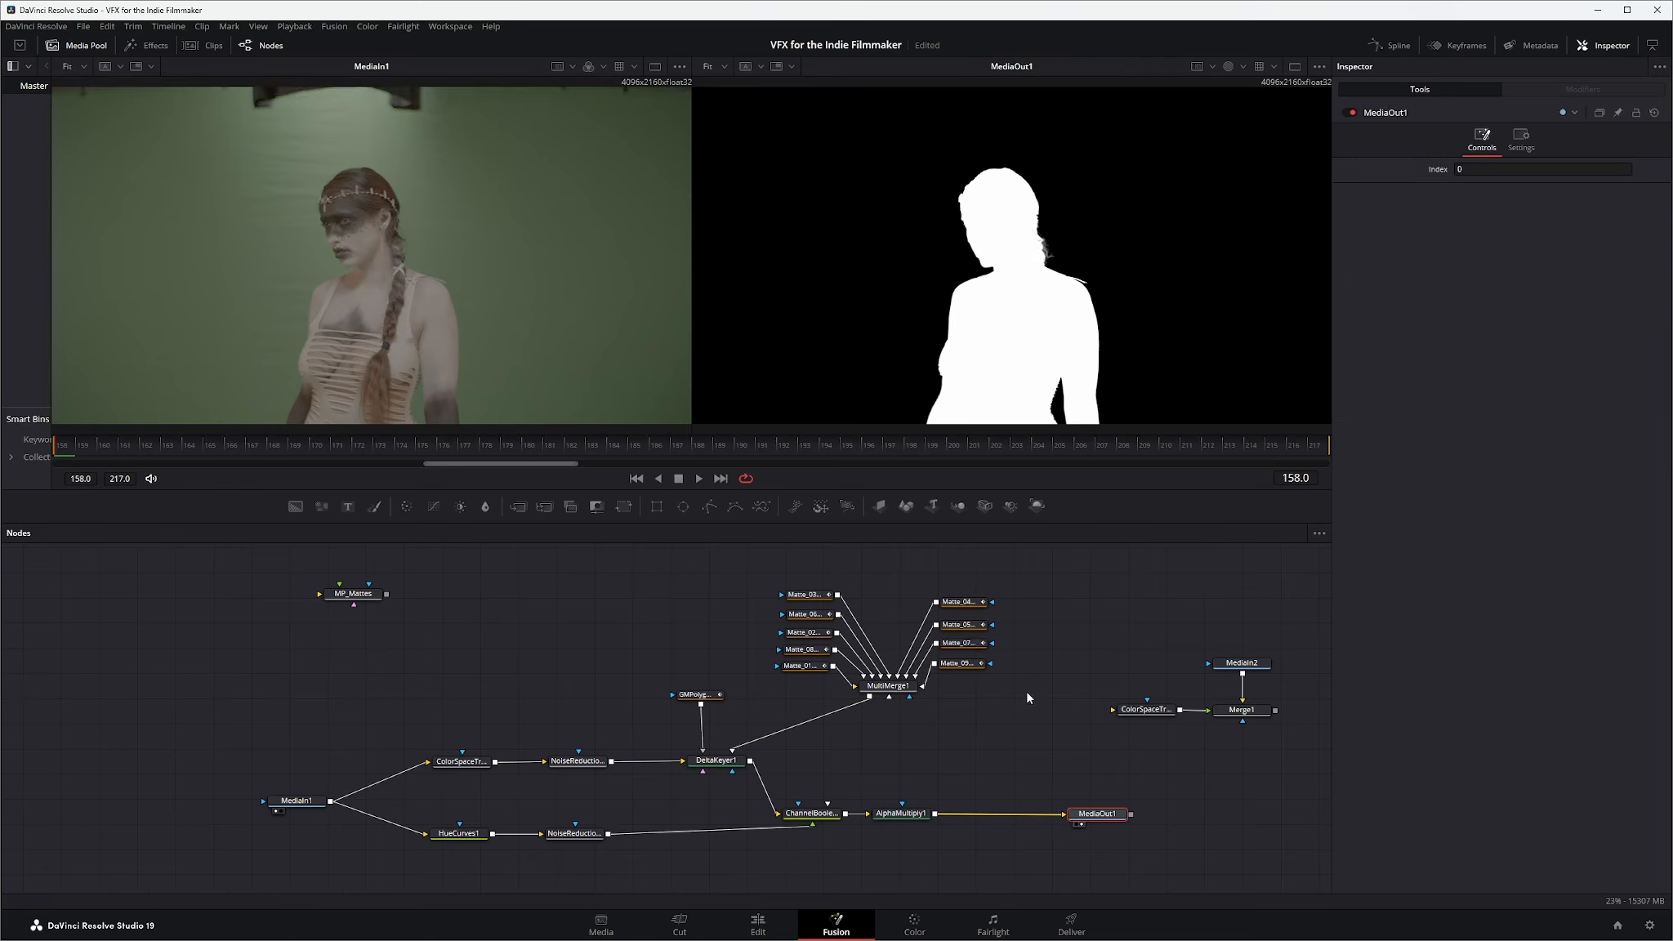
pyautogui.click(700, 481)
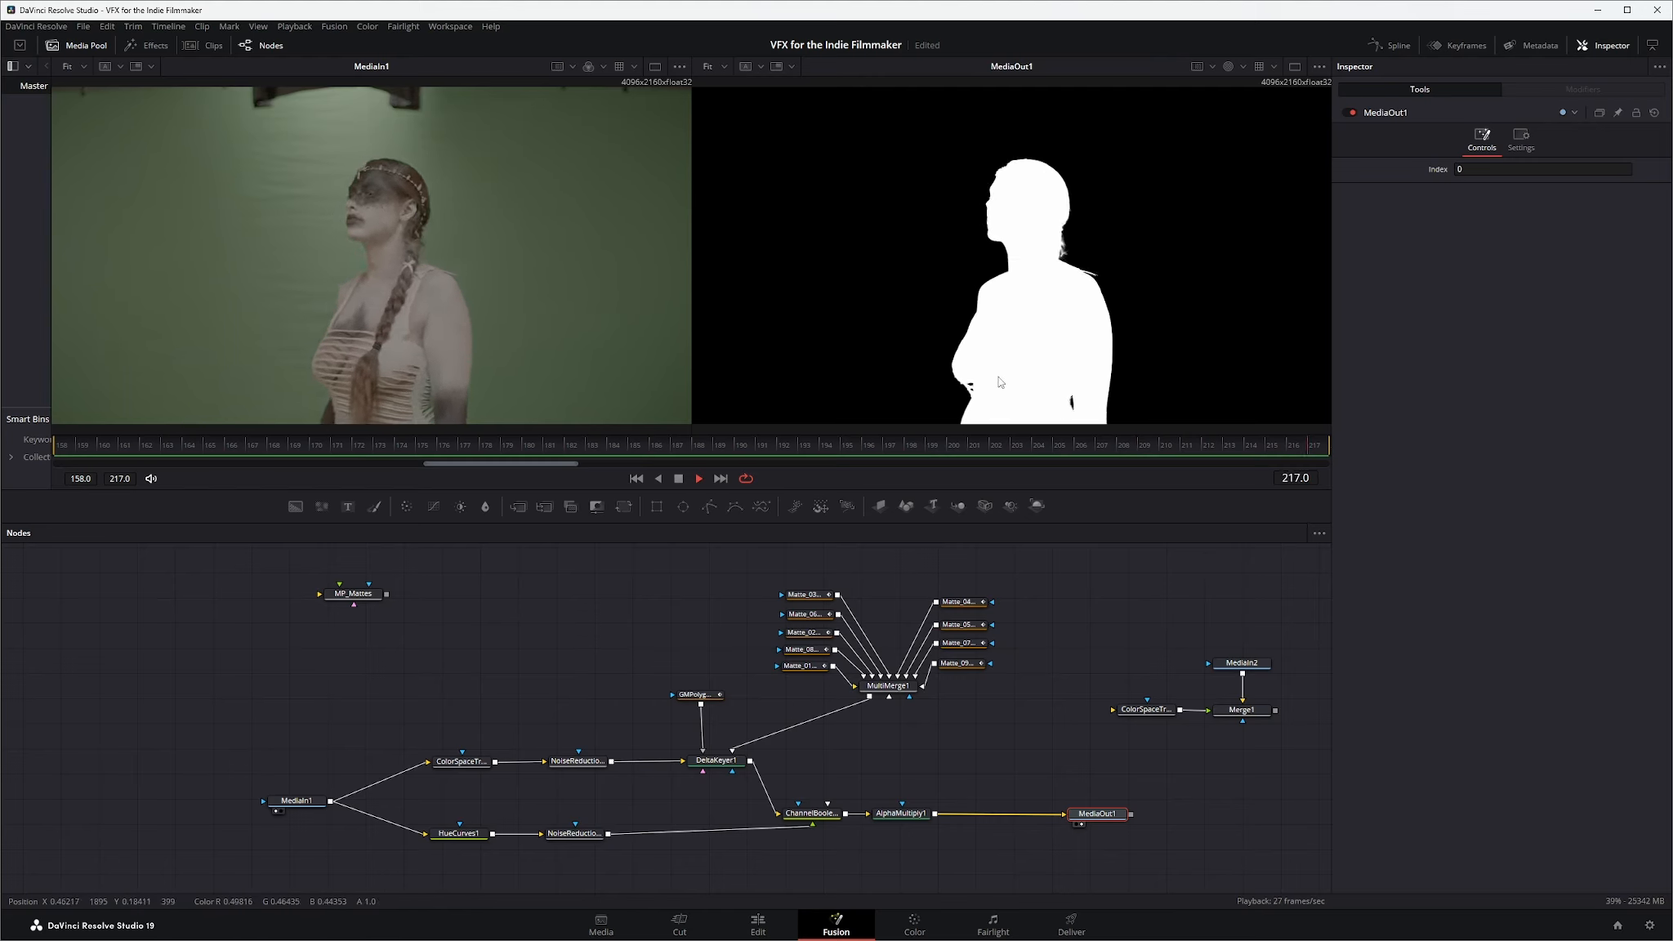
pyautogui.scroll(4, 972, 400)
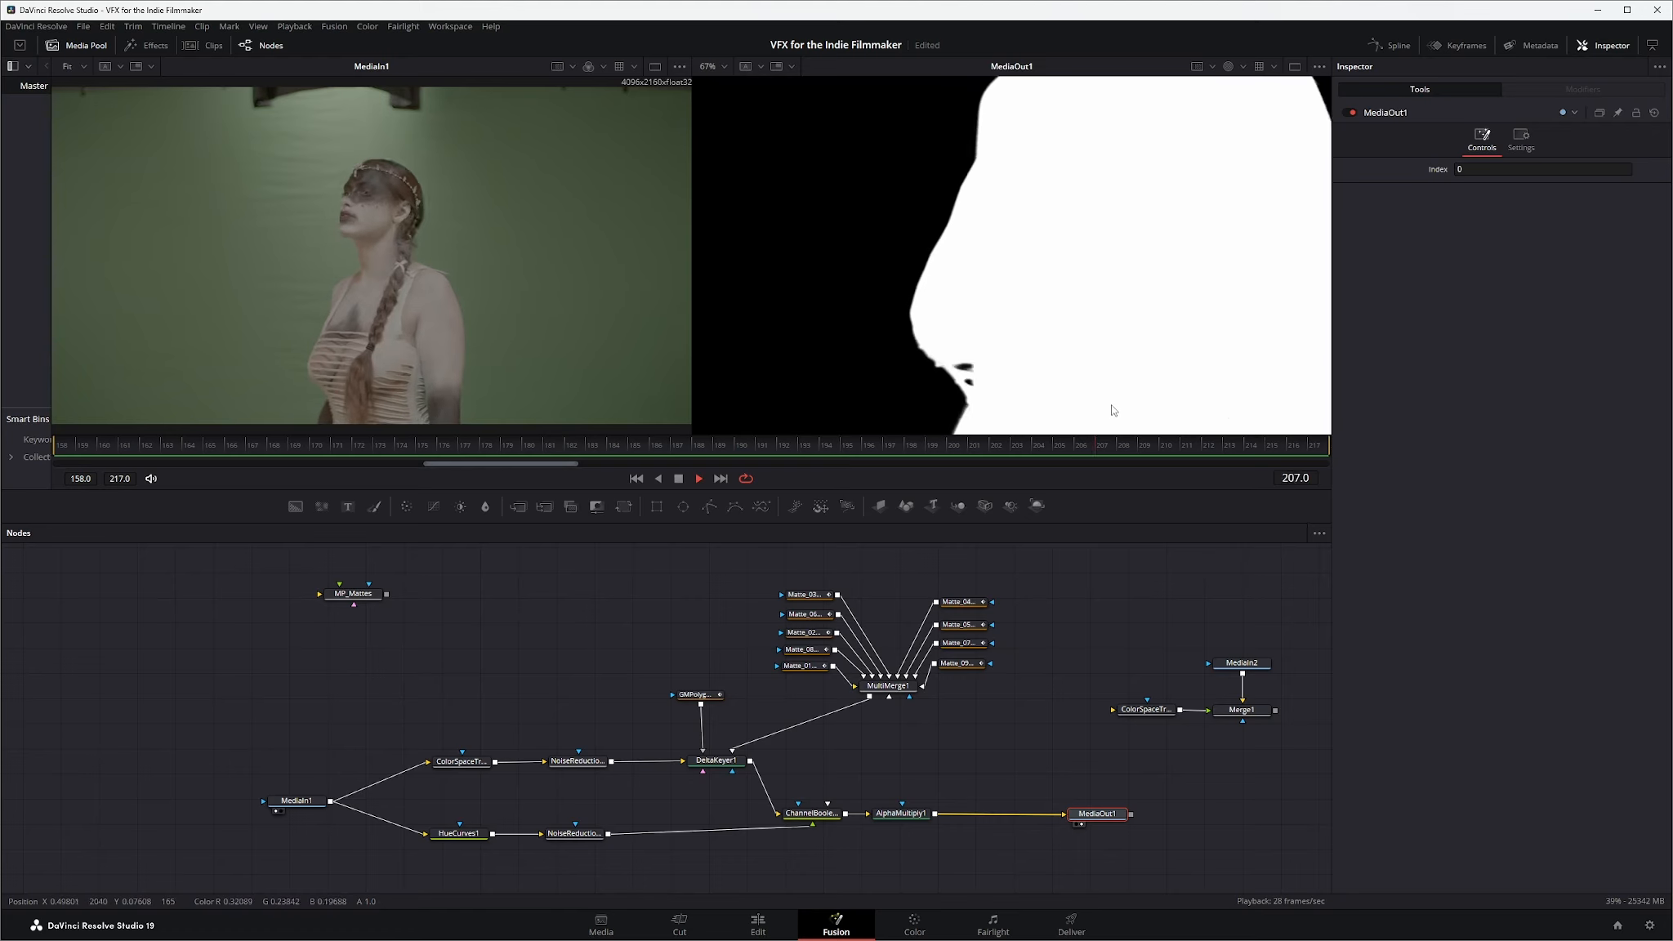
# Set the Matte 09 polygon's soft edge to 0.0058 while viewing the matte gap beside the arm at frame 174
pyautogui.press('space')
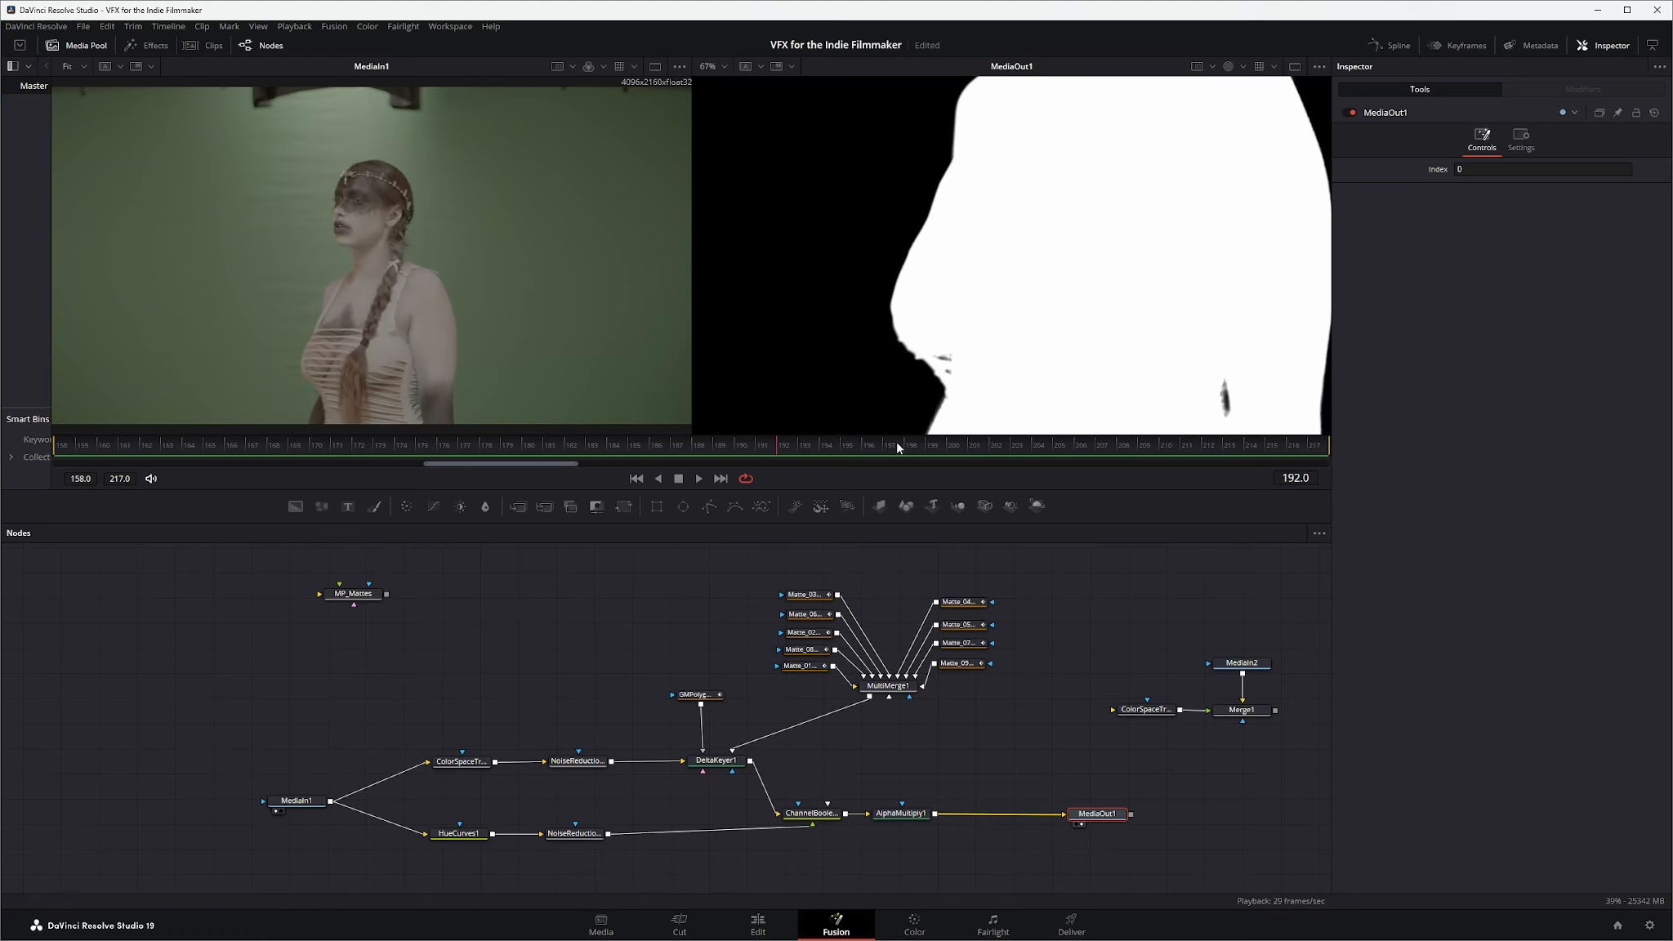
pyautogui.moveTo(780, 448); pyautogui.dragTo(412, 450)
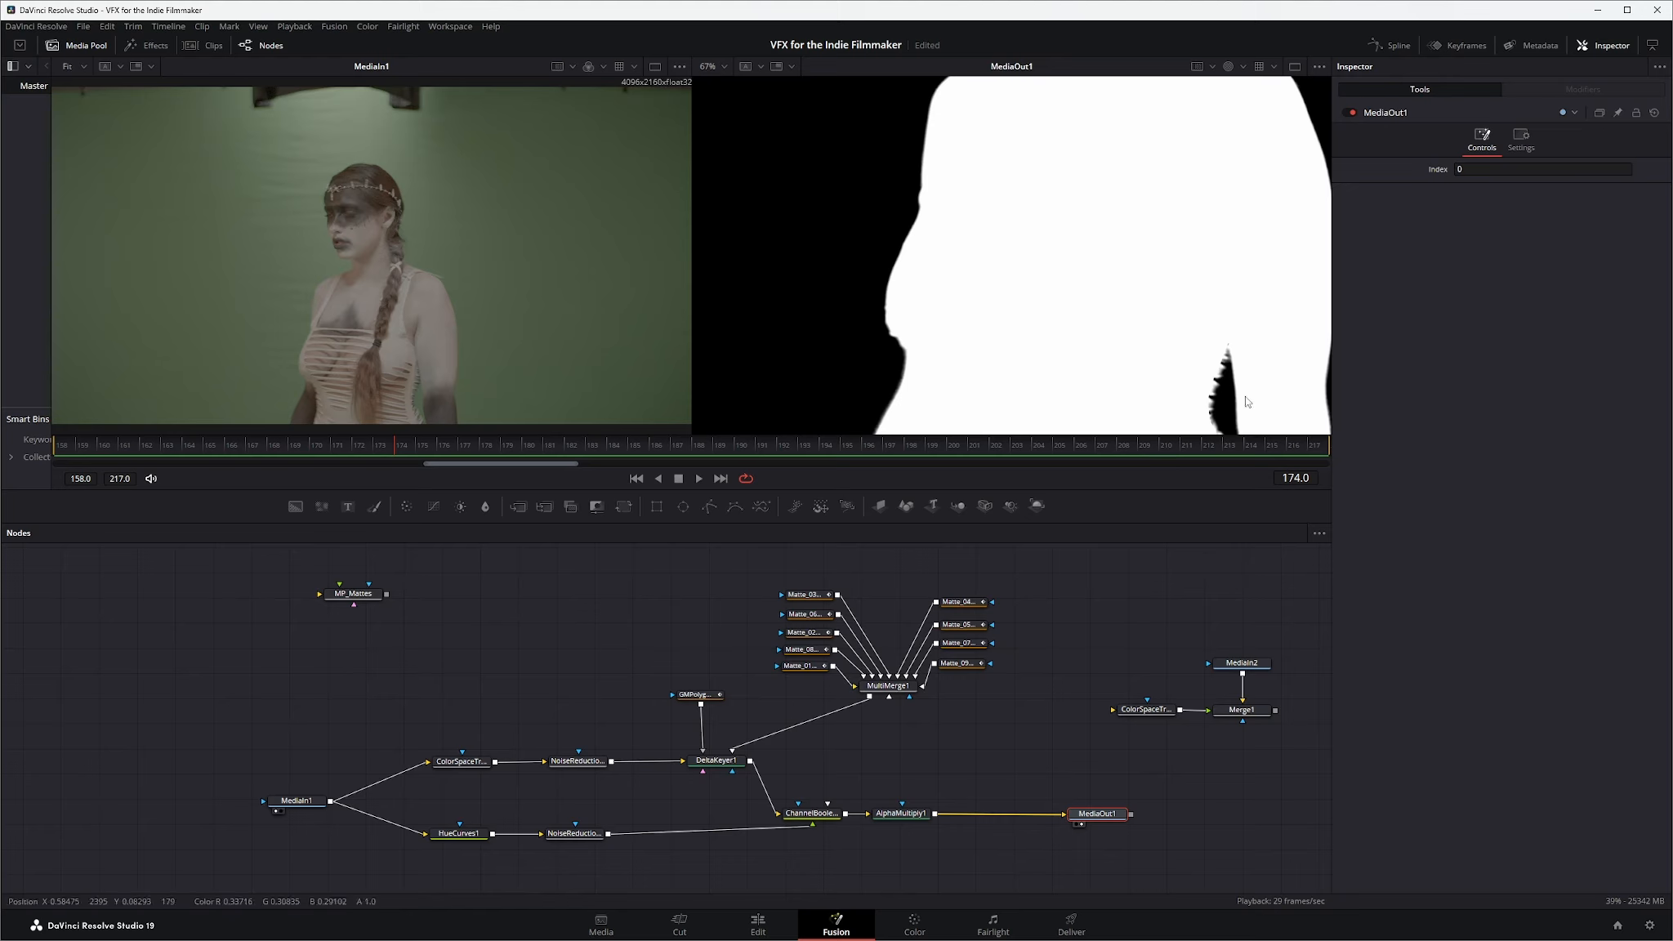
pyautogui.click(963, 665)
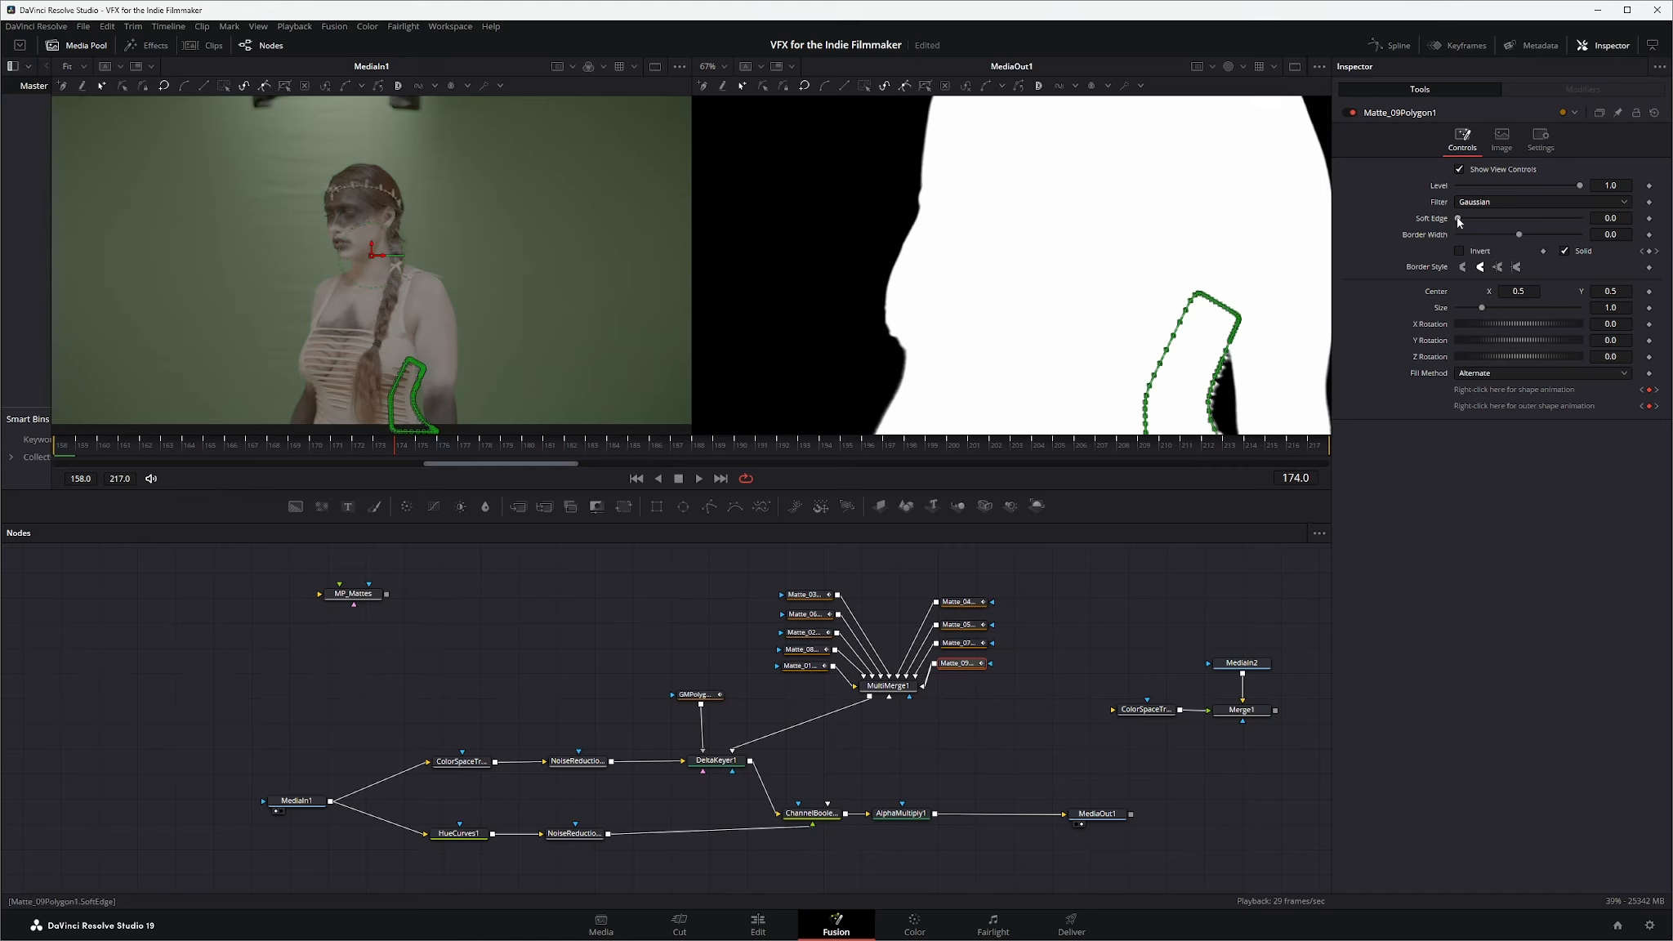
pyautogui.moveTo(1473, 219); pyautogui.dragTo(1461, 219)
pyautogui.scroll(5, 1231, 402)
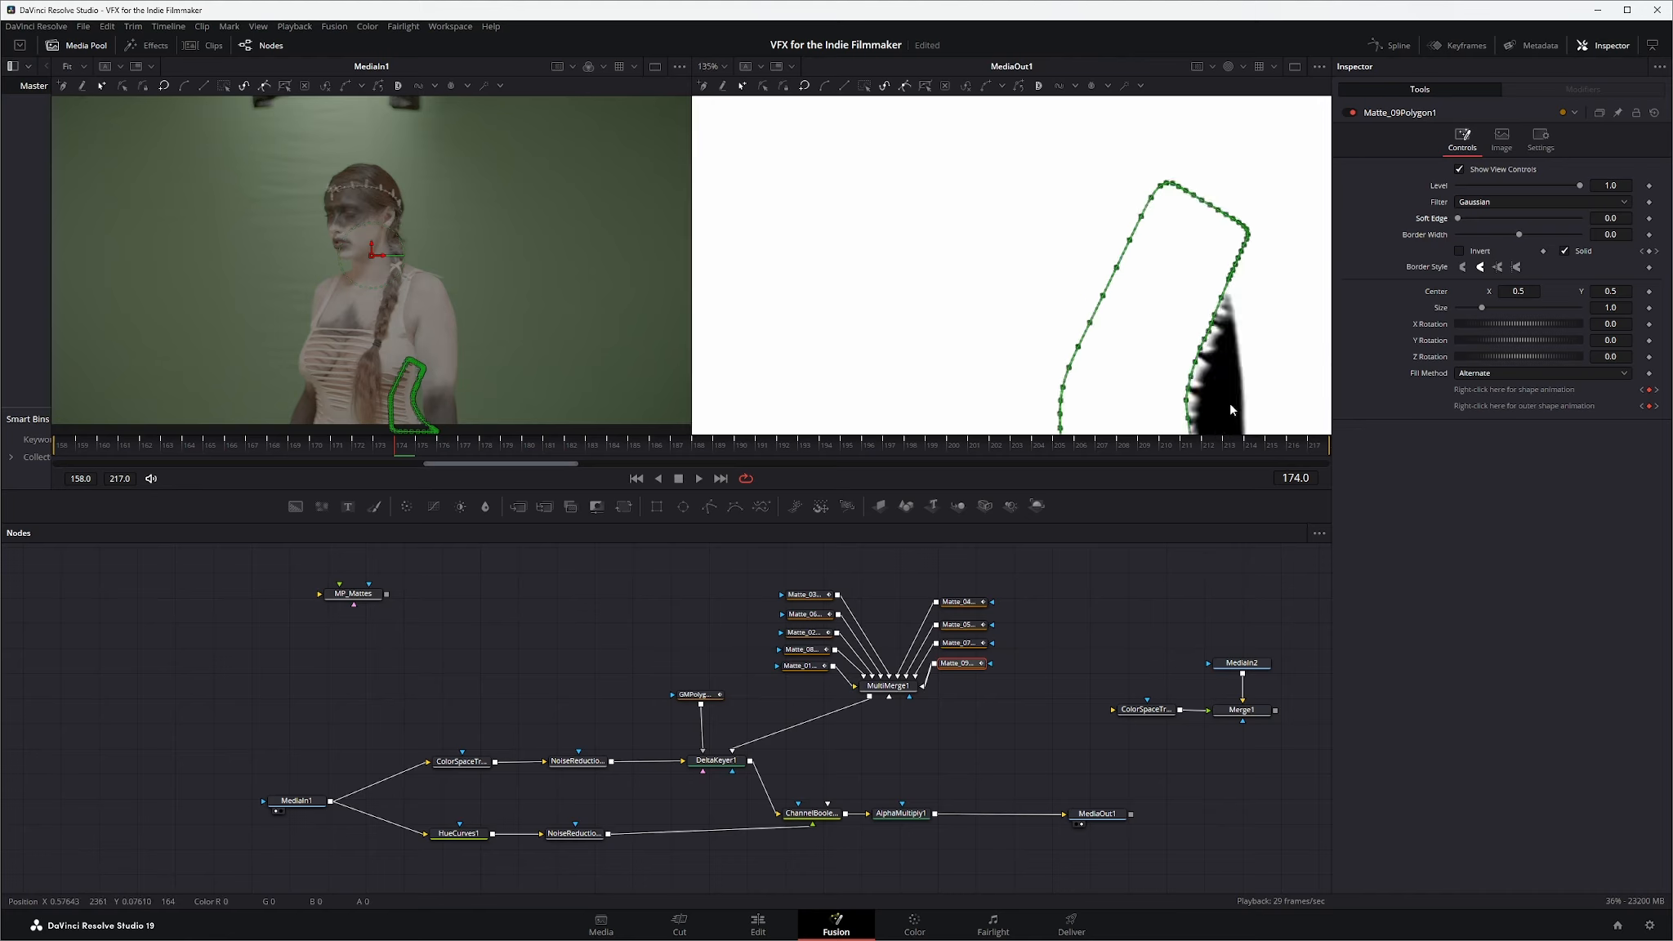
pyautogui.moveTo(1177, 327); pyautogui.dragTo(1101, 308)
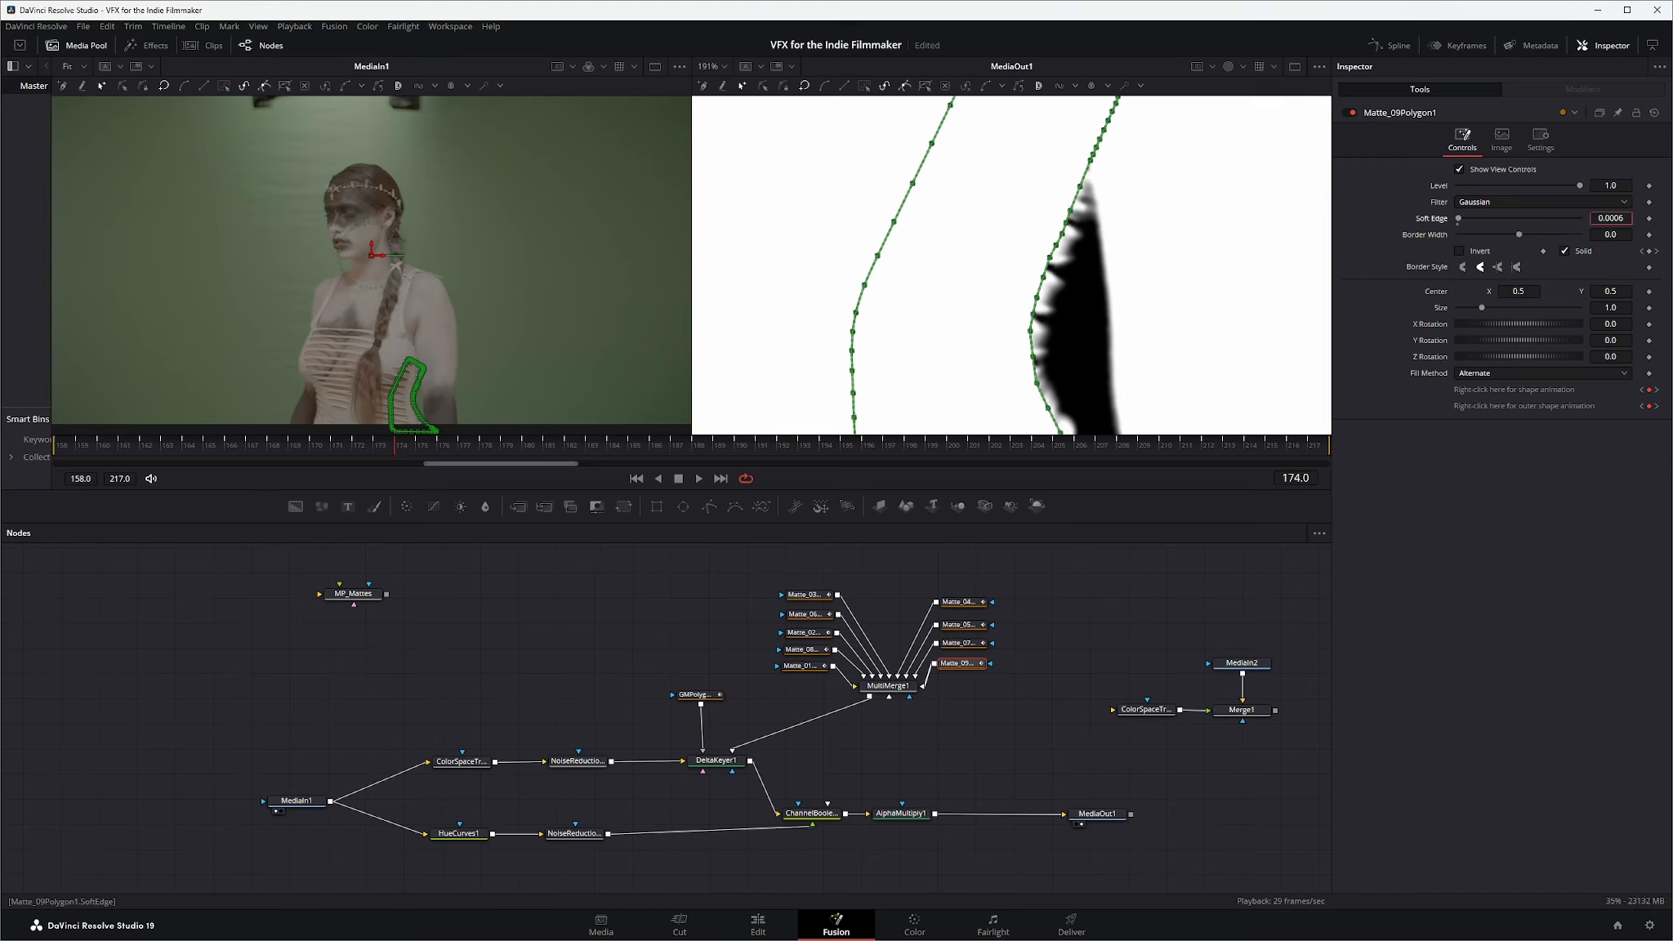
pyautogui.moveTo(1459, 218); pyautogui.dragTo(1458, 219)
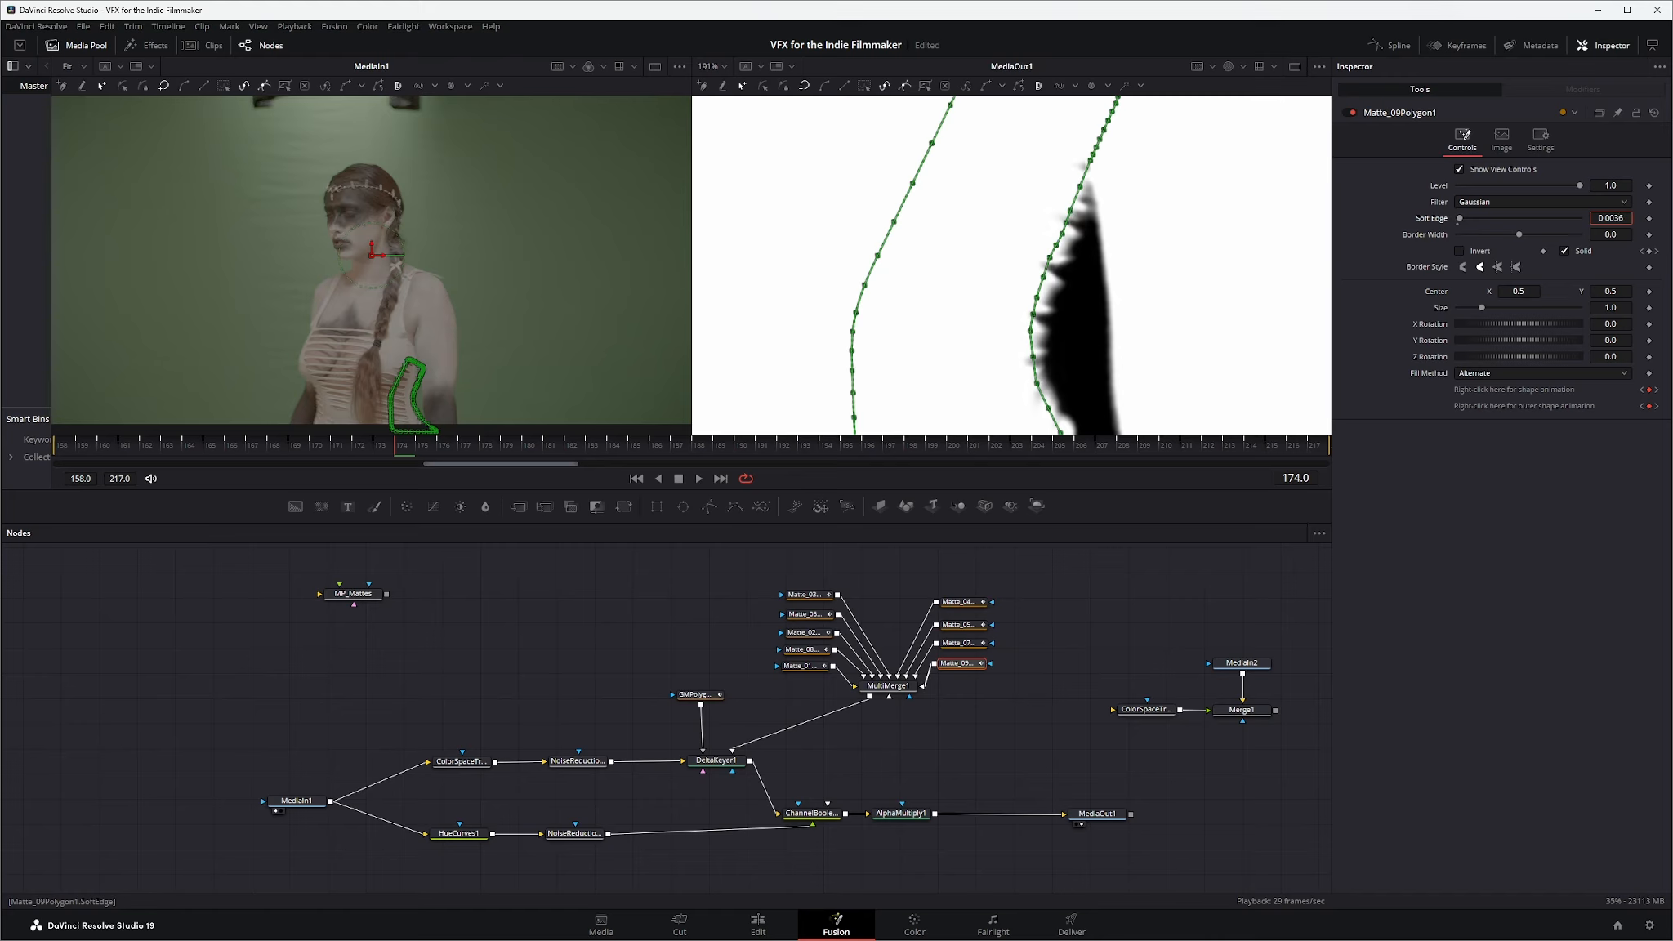
pyautogui.moveTo(1460, 218); pyautogui.dragTo(1459, 218)
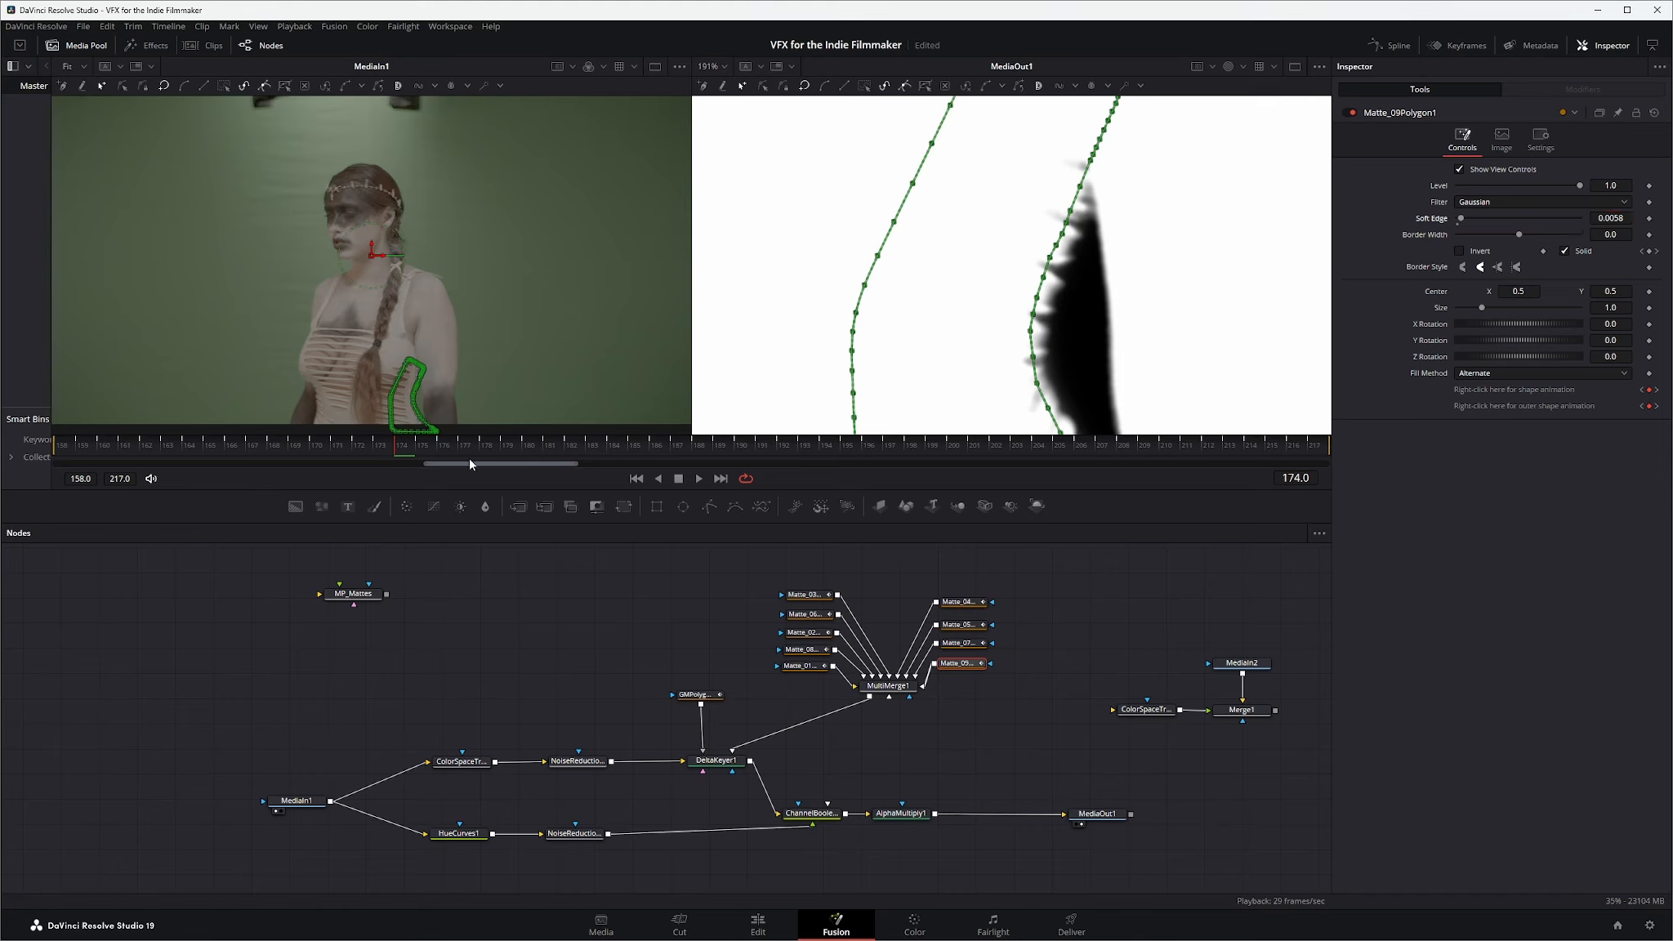
# Examine MediaOut1's alpha over the clip around the arm and head, and switch the viewer back to color
pyautogui.moveTo(412, 458); pyautogui.dragTo(730, 468)
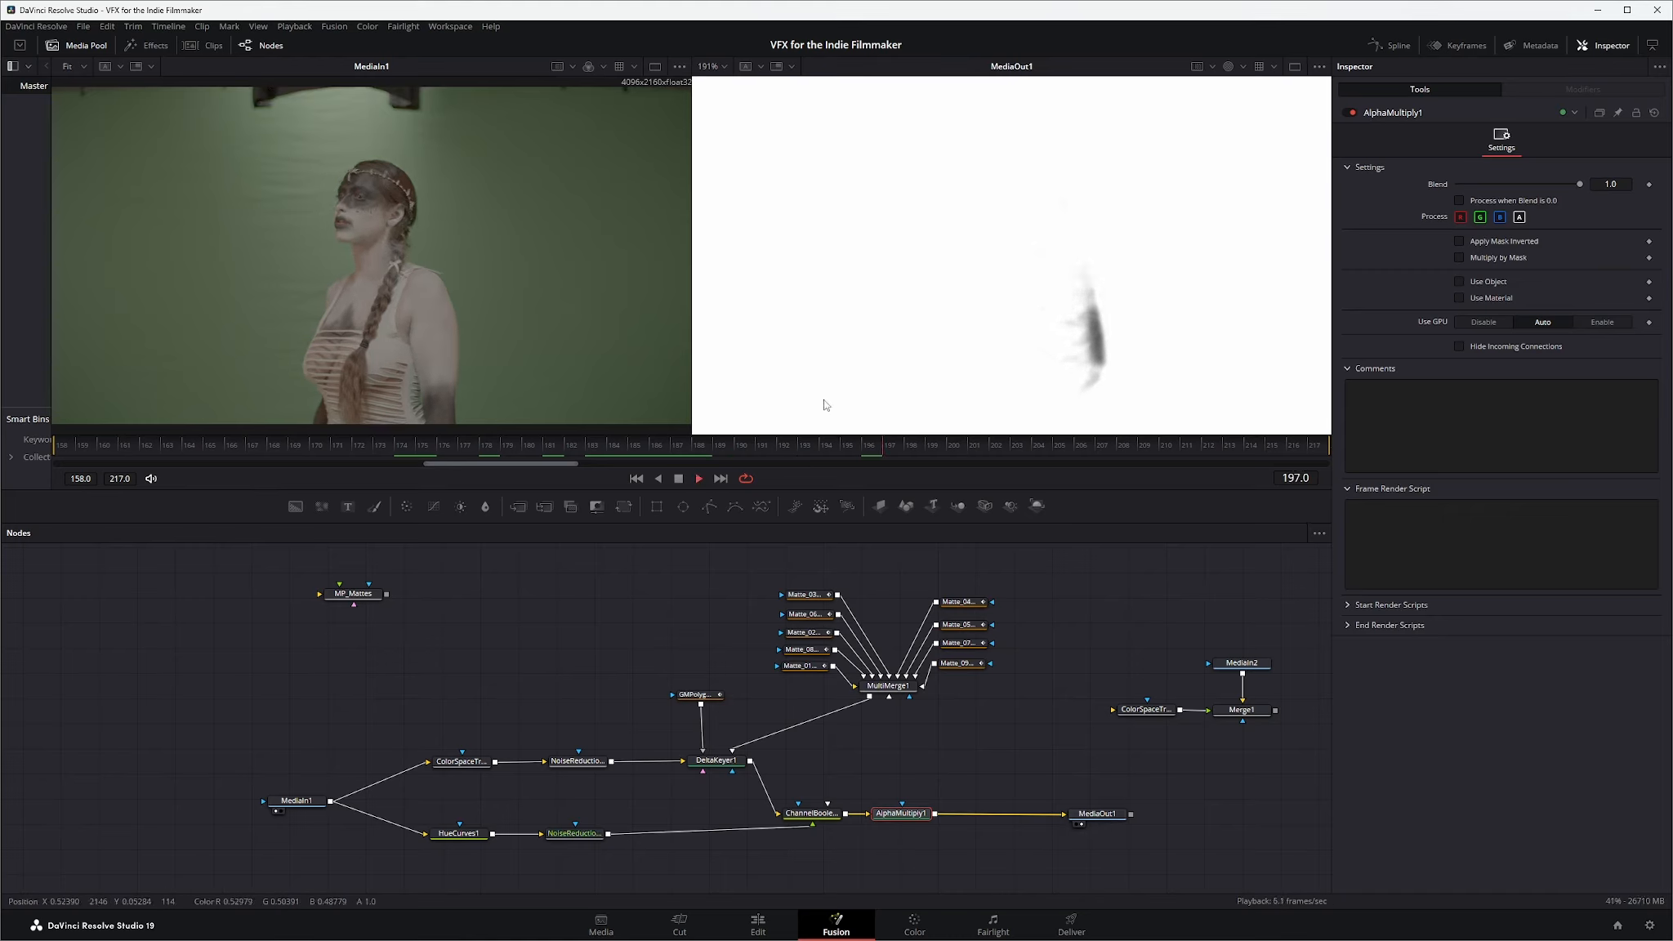
pyautogui.scroll(-3, 824, 406)
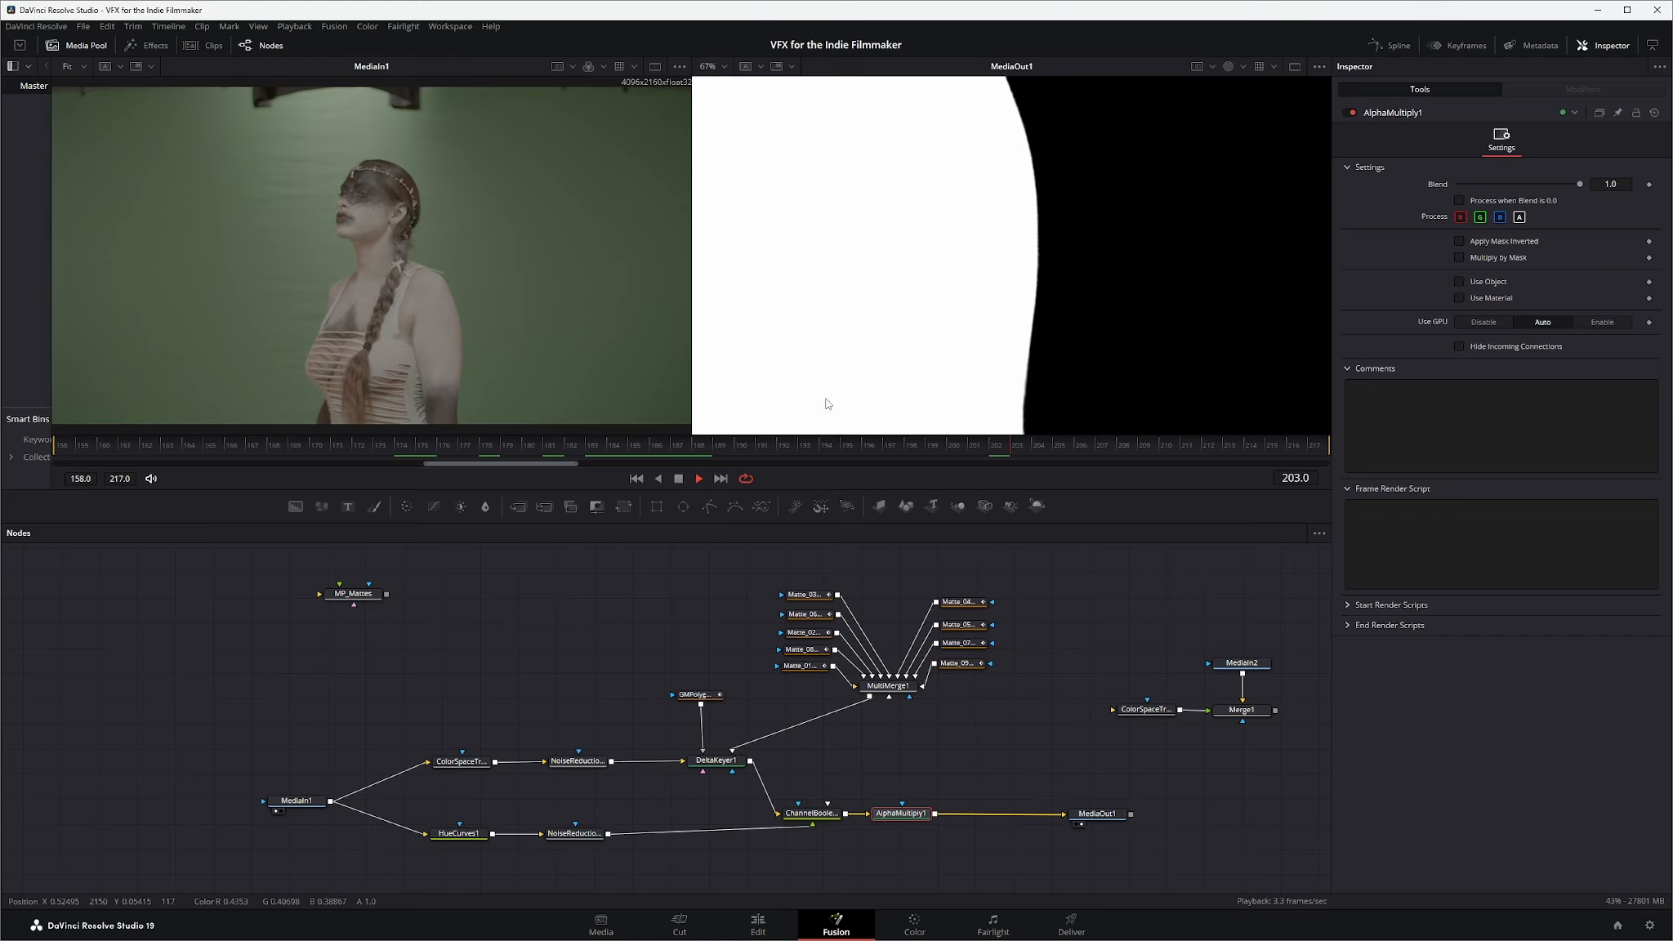
pyautogui.scroll(-3, 825, 404)
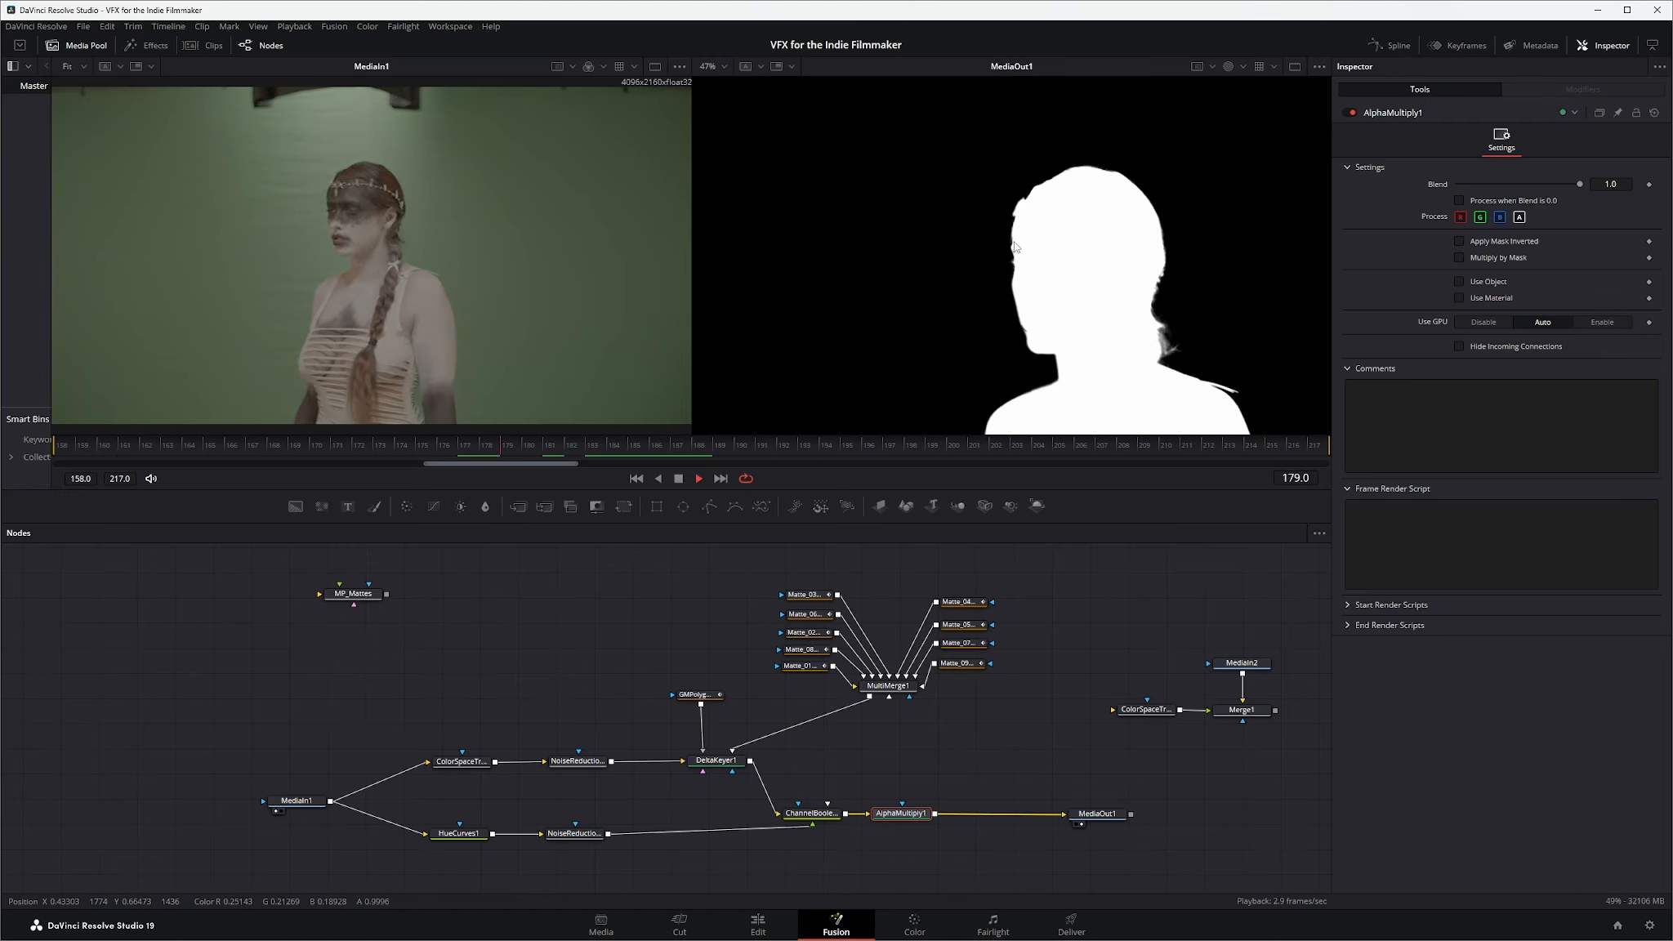
pyautogui.scroll(2, 1014, 245)
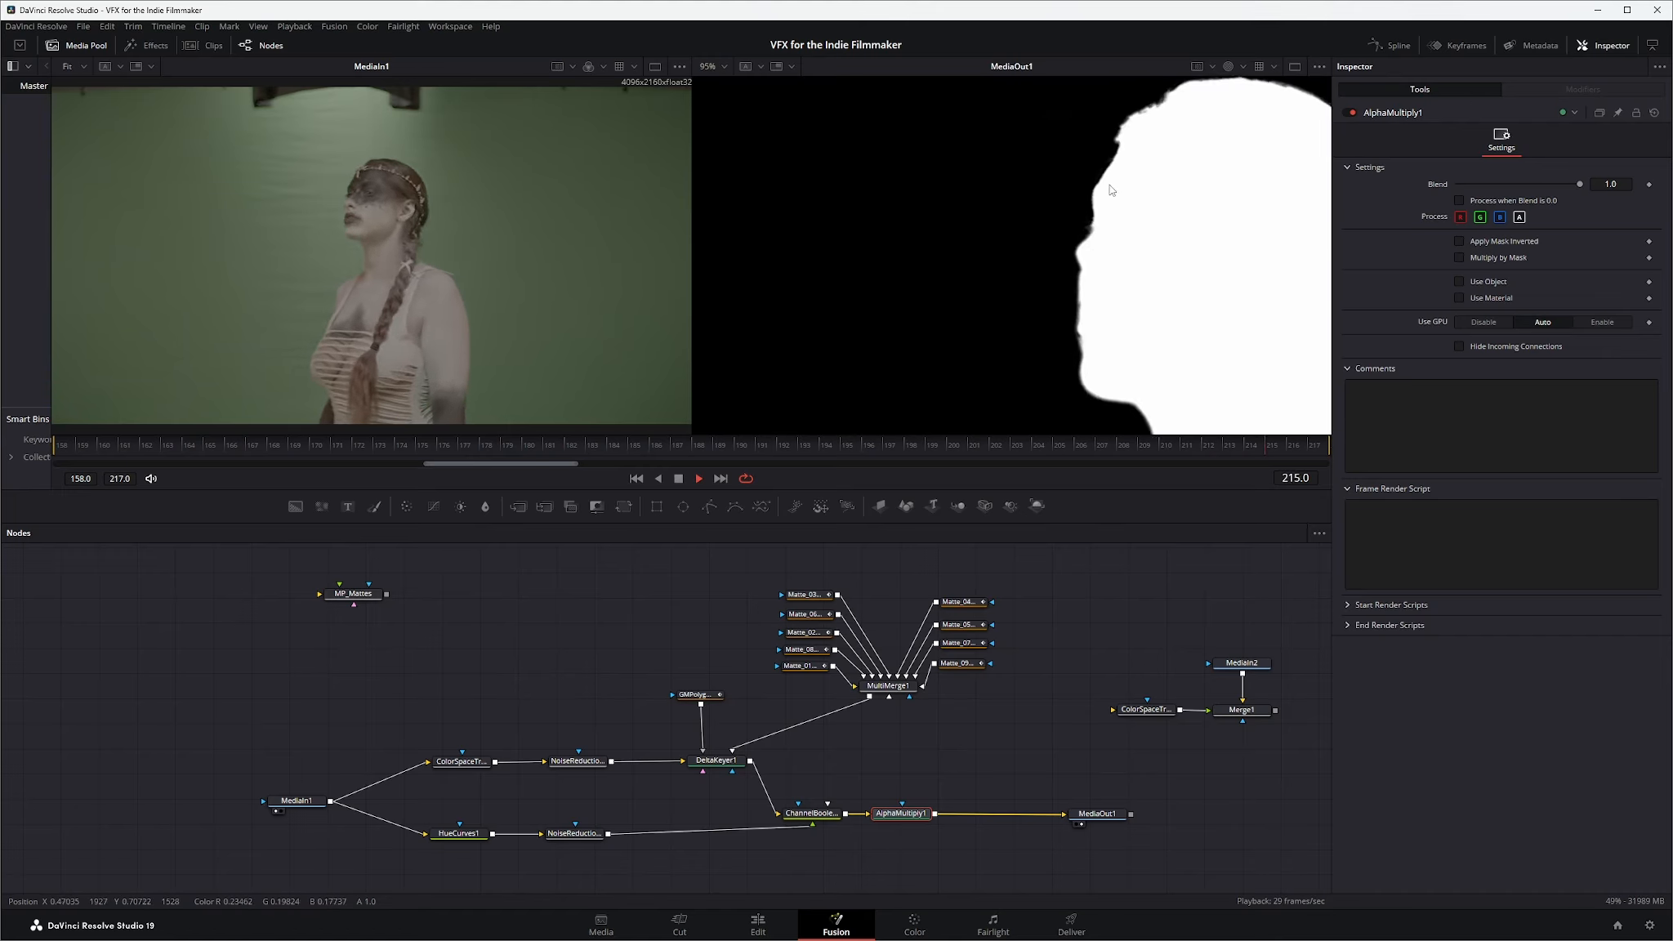
pyautogui.scroll(-2, 1079, 282)
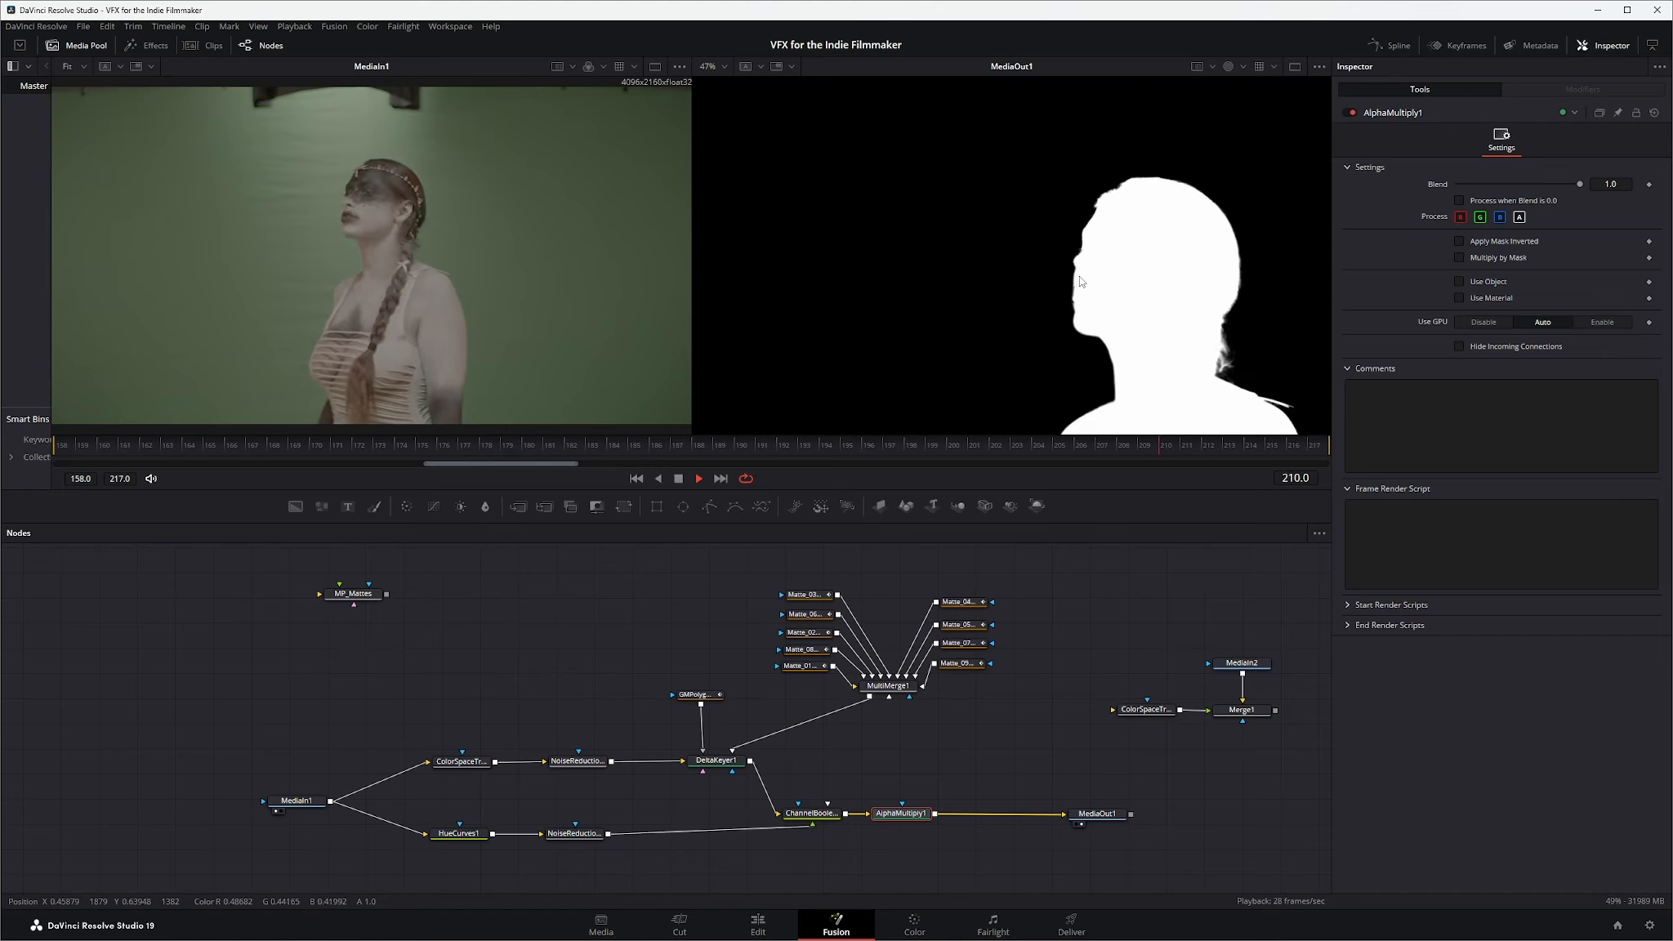
pyautogui.click(1228, 67)
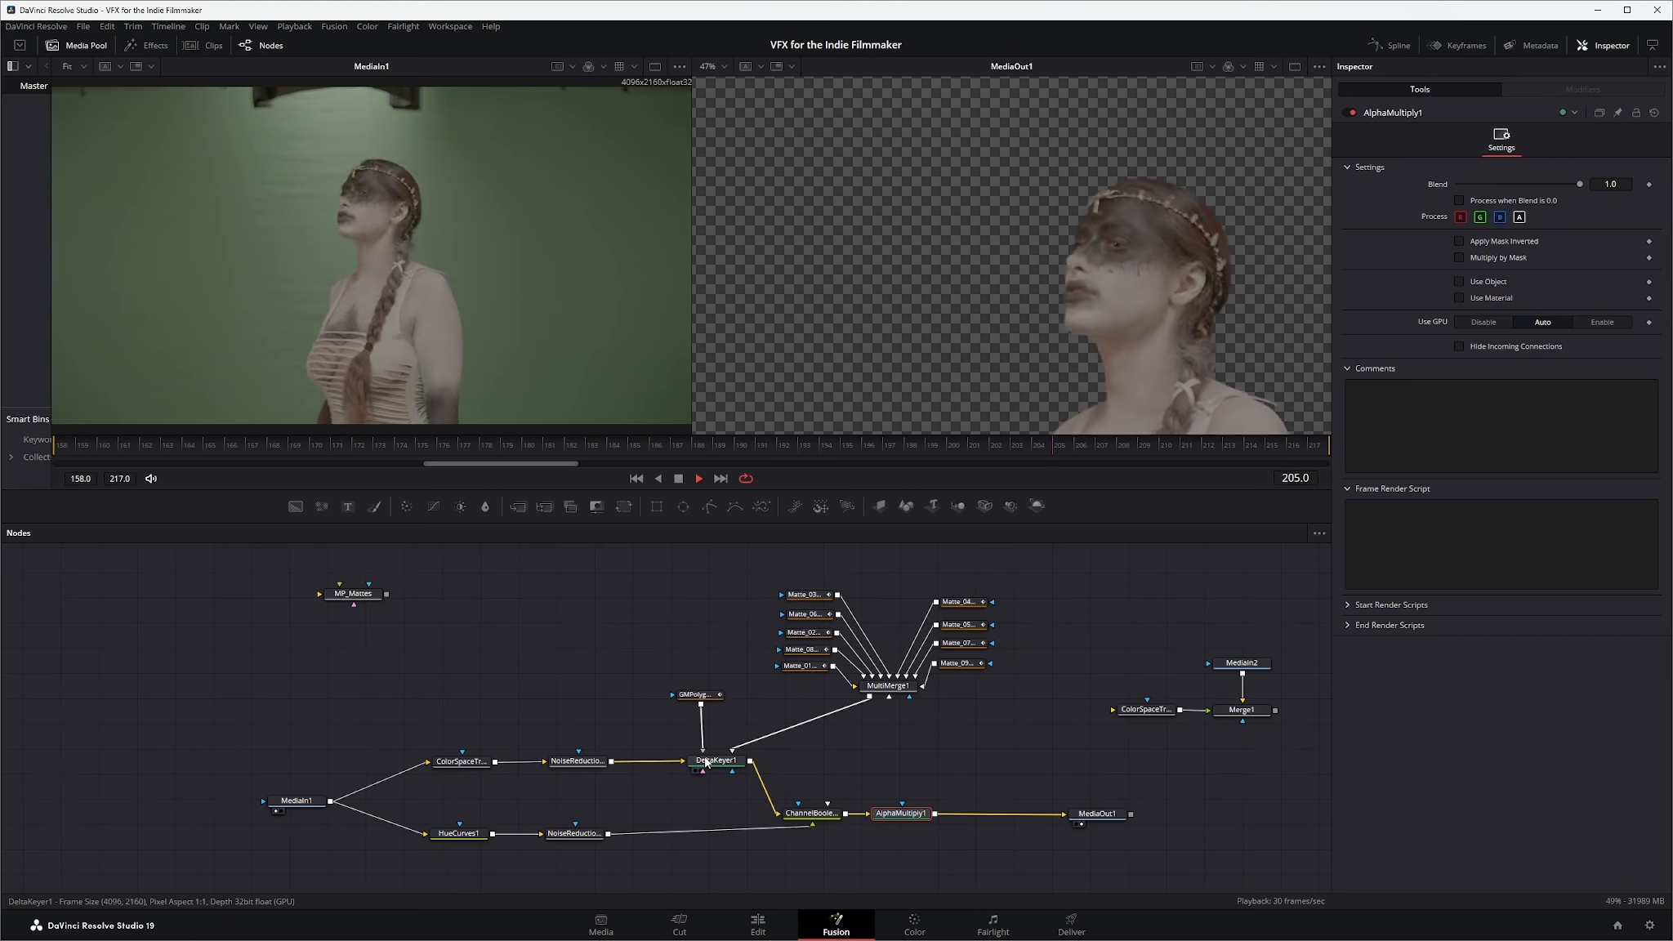
# Move the GMPolygon1 node slightly away from the MultiMerge1 group and select MediaOut1
pyautogui.moveTo(707, 698)
pyautogui.mouseDown()
pyautogui.moveTo(660, 696)
pyautogui.moveTo(689, 693)
pyautogui.mouseUp()
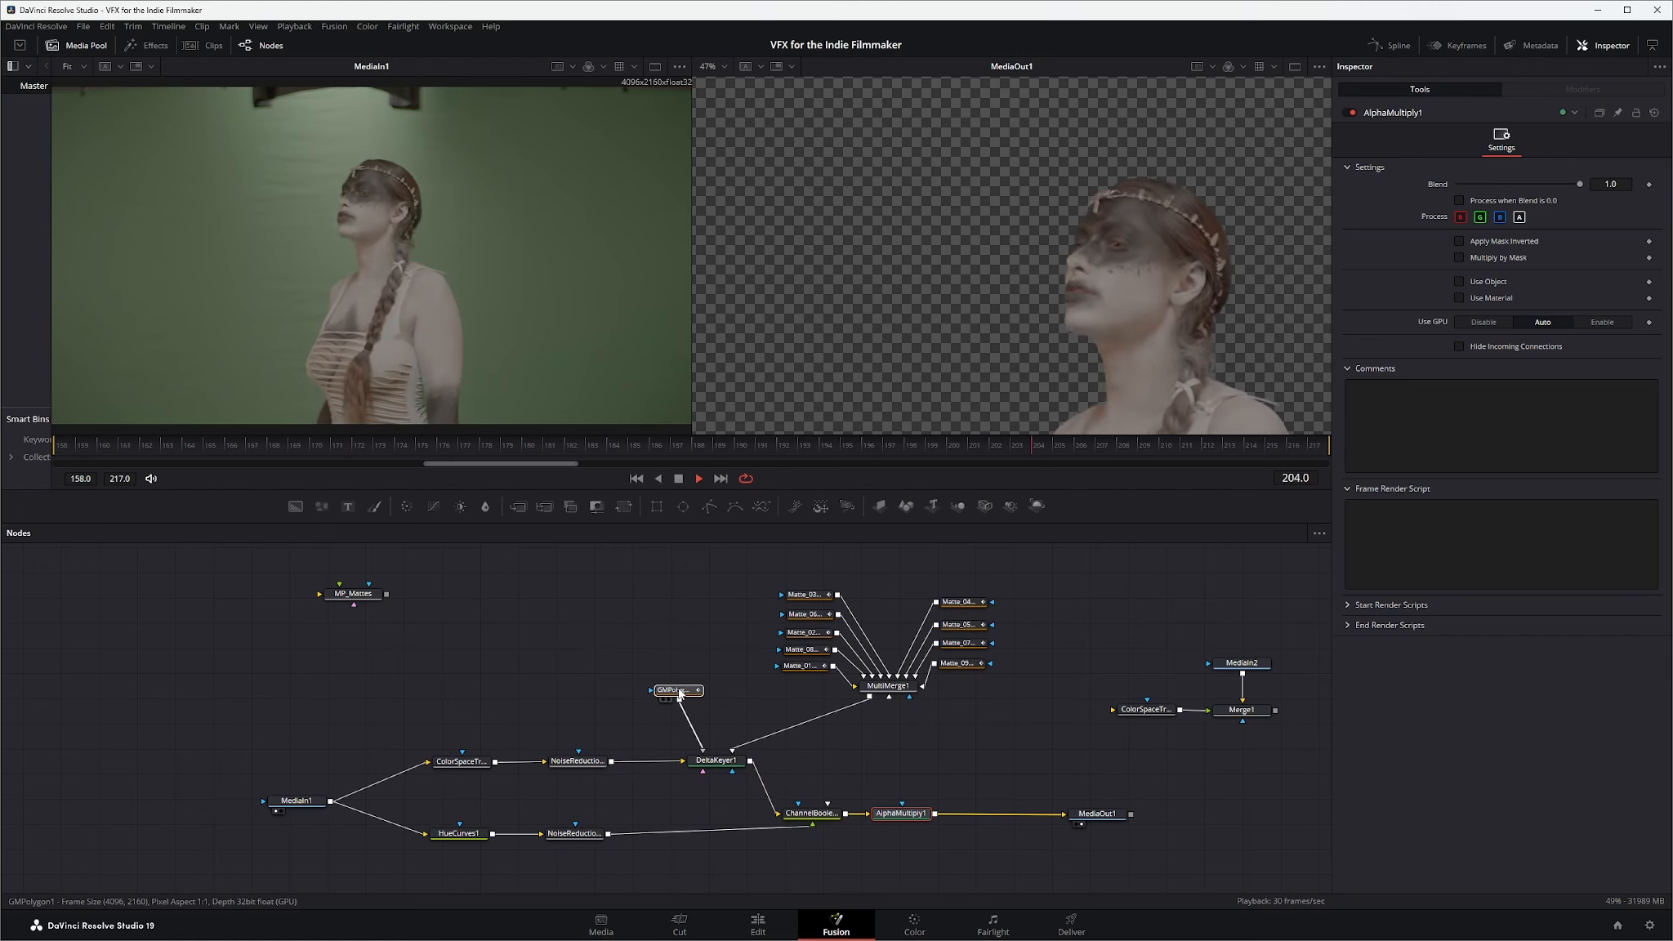
pyautogui.moveTo(754, 575); pyautogui.dragTo(1030, 709)
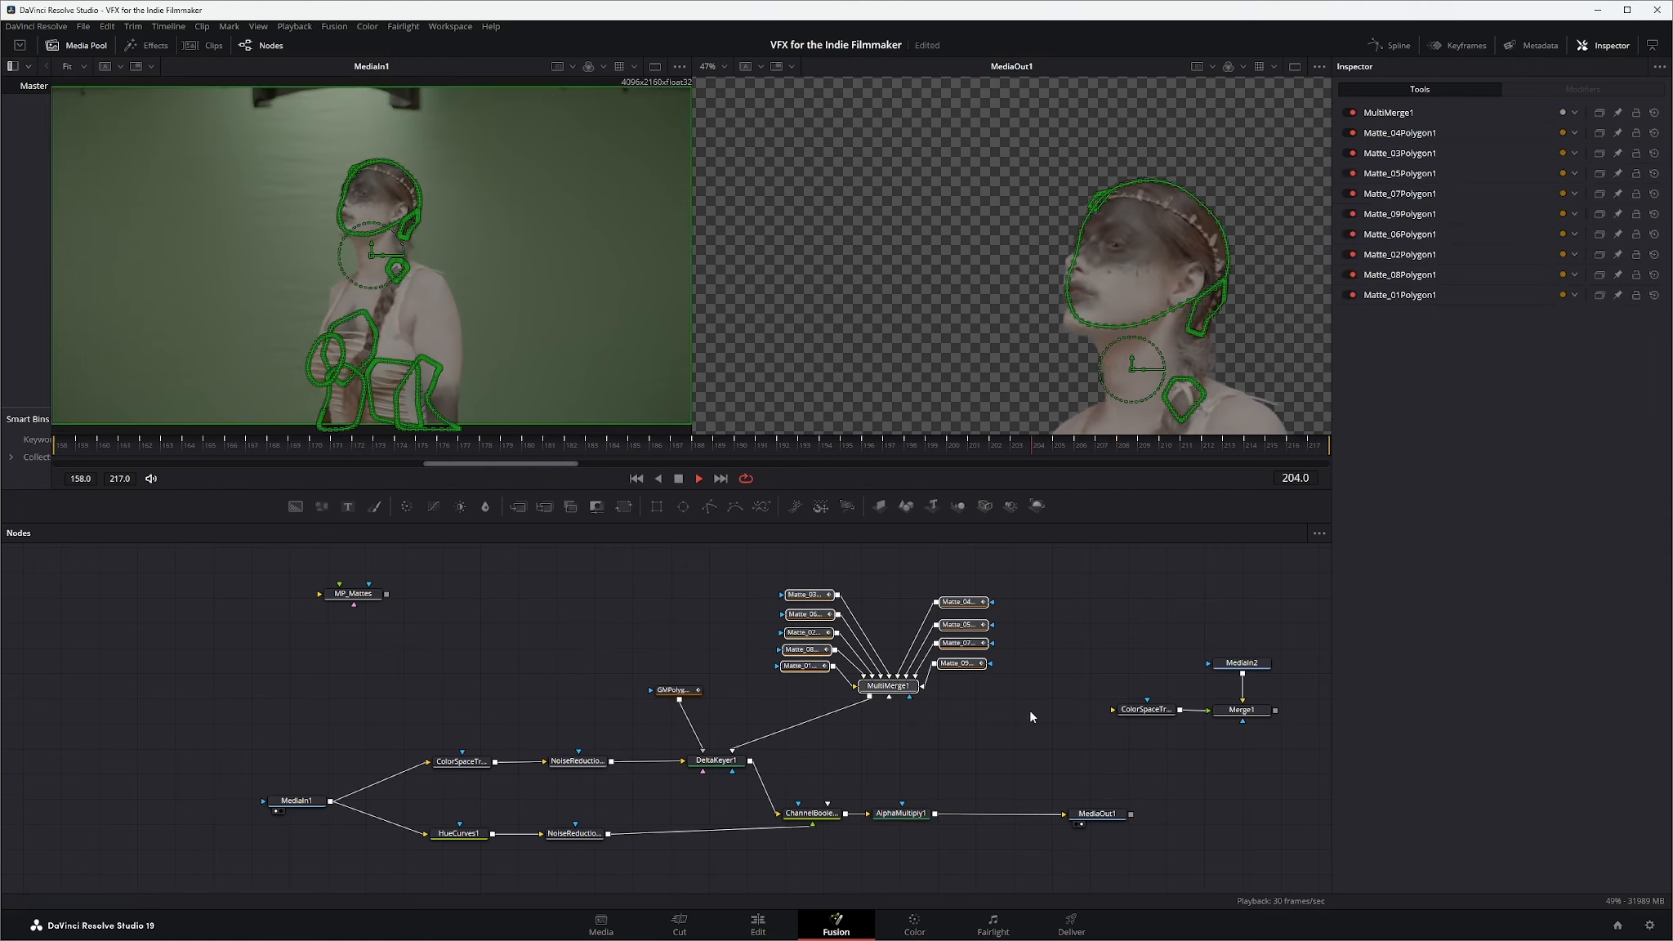
pyautogui.click(1097, 814)
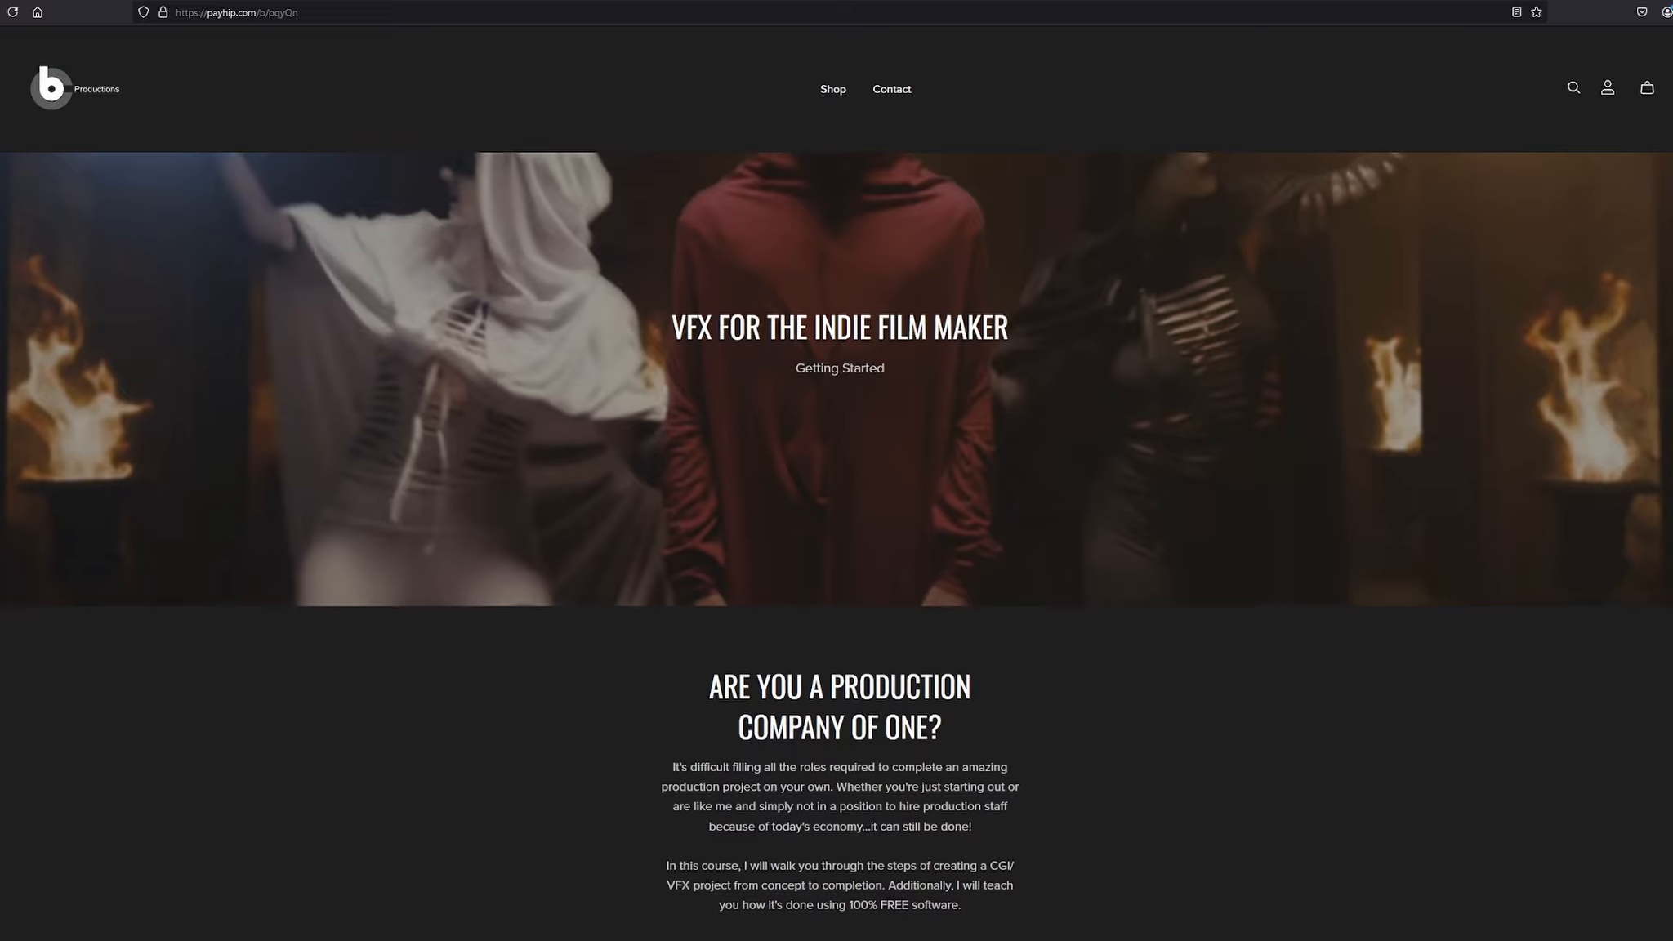
# Read the VFX for the Indie Film Maker course page in the browser, through registration to the in-depth tutorial section
pyautogui.scroll(-3, 837, 548)
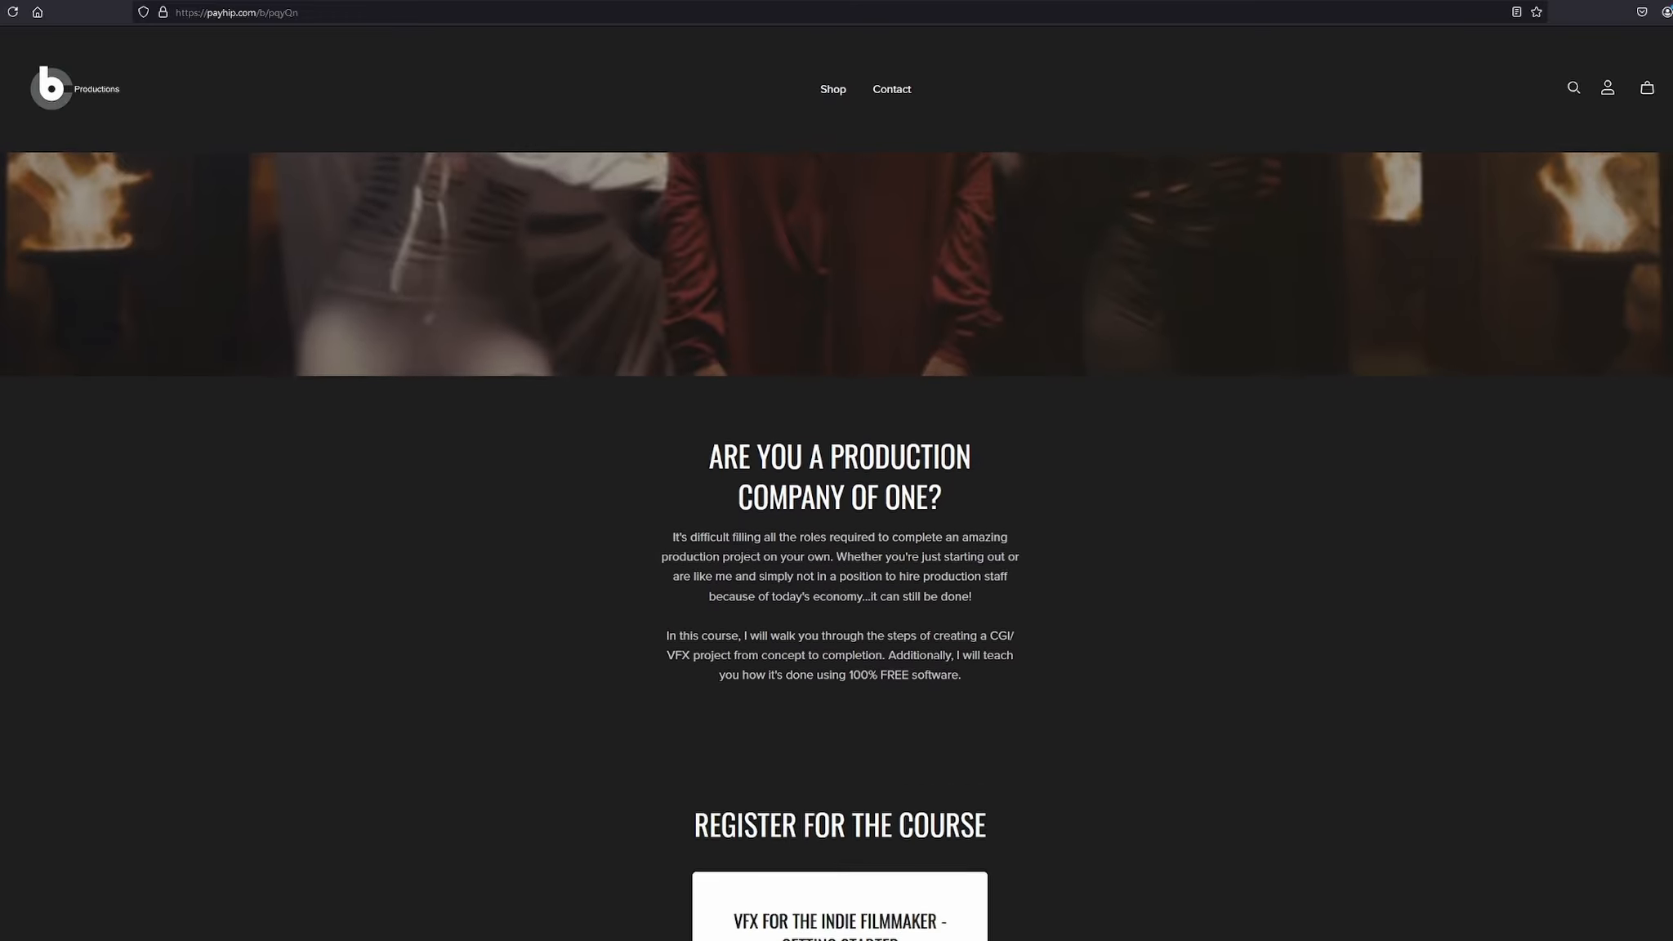
pyautogui.scroll(-3, 837, 548)
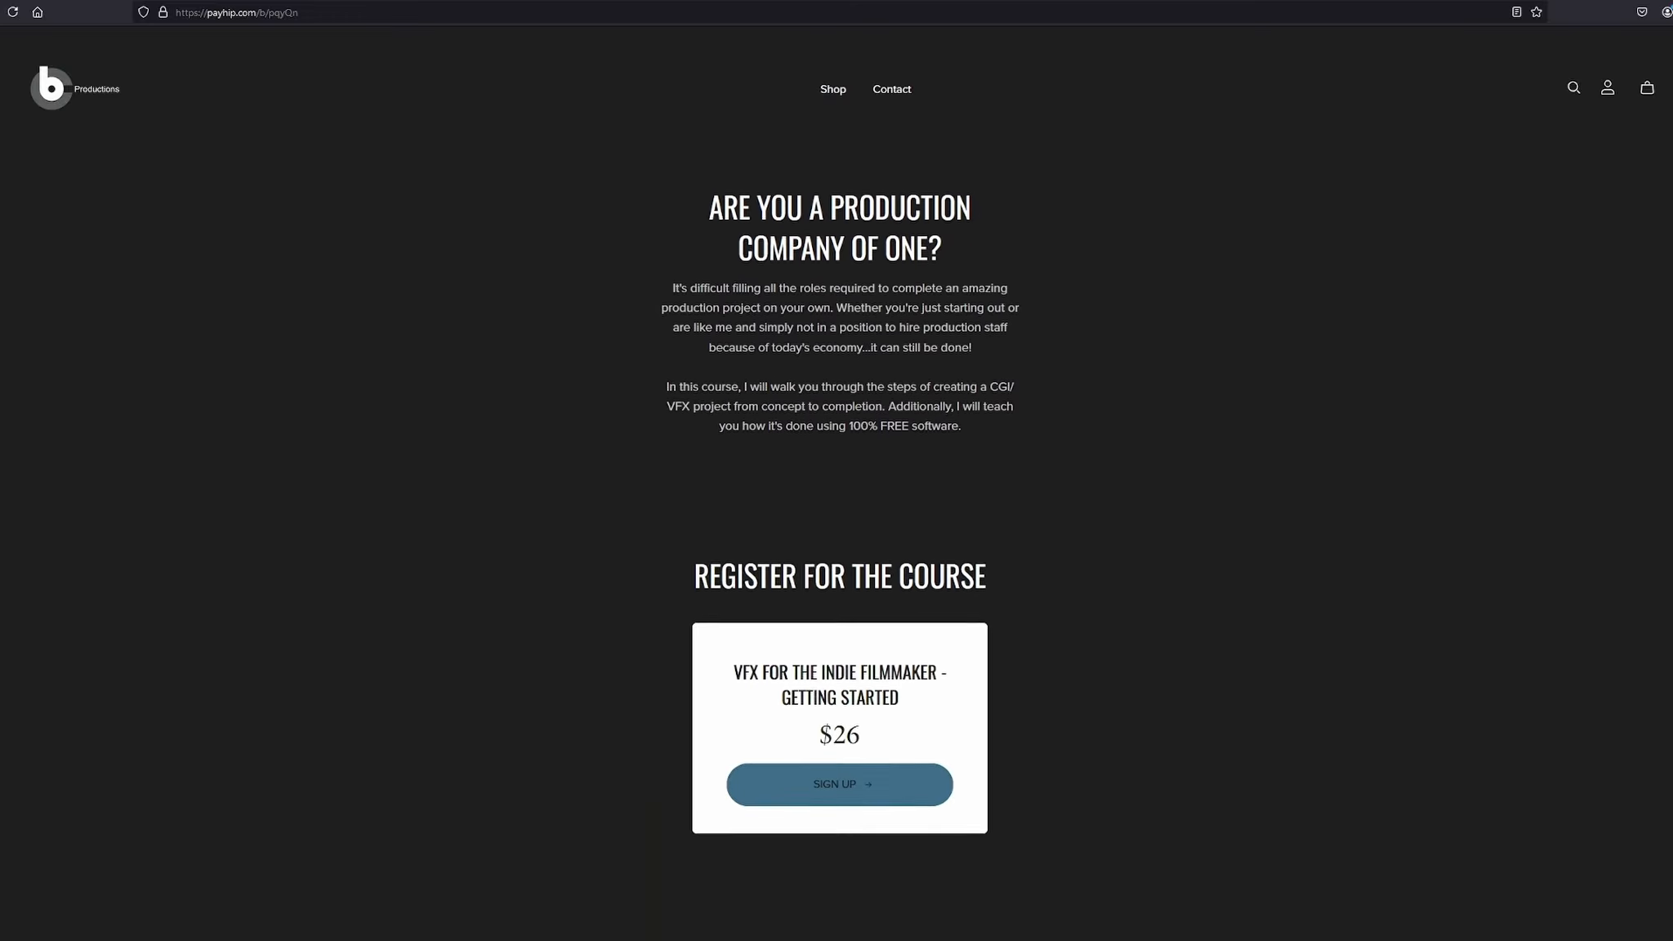
pyautogui.scroll(-3, 836, 547)
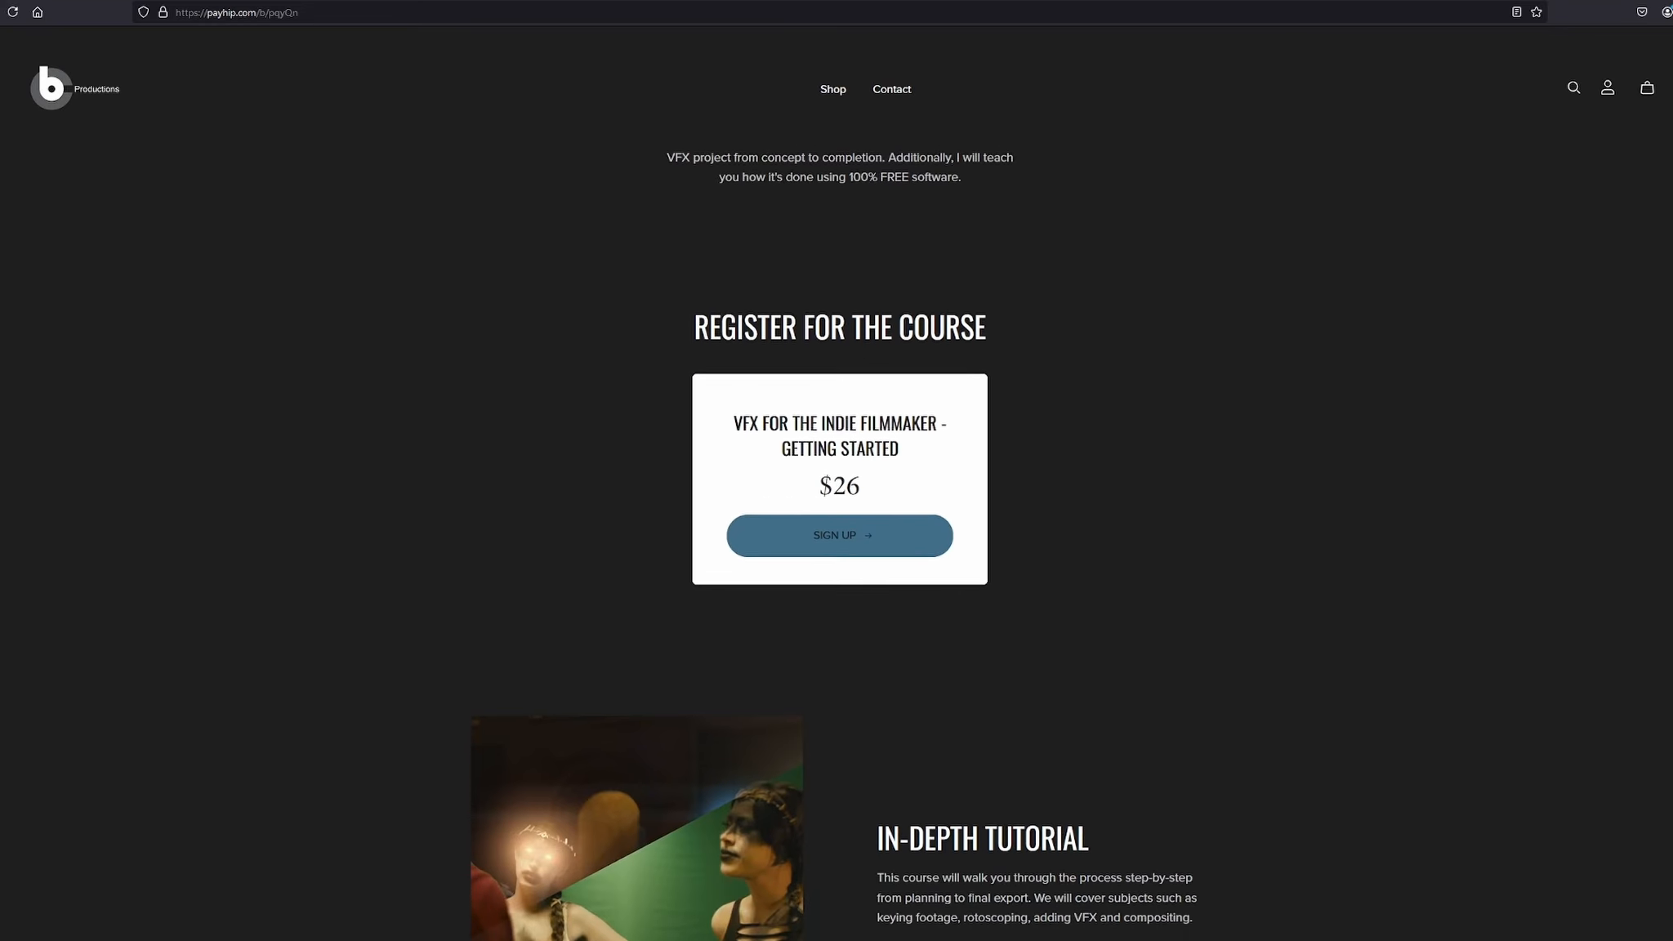
pyautogui.scroll(-1, 836, 547)
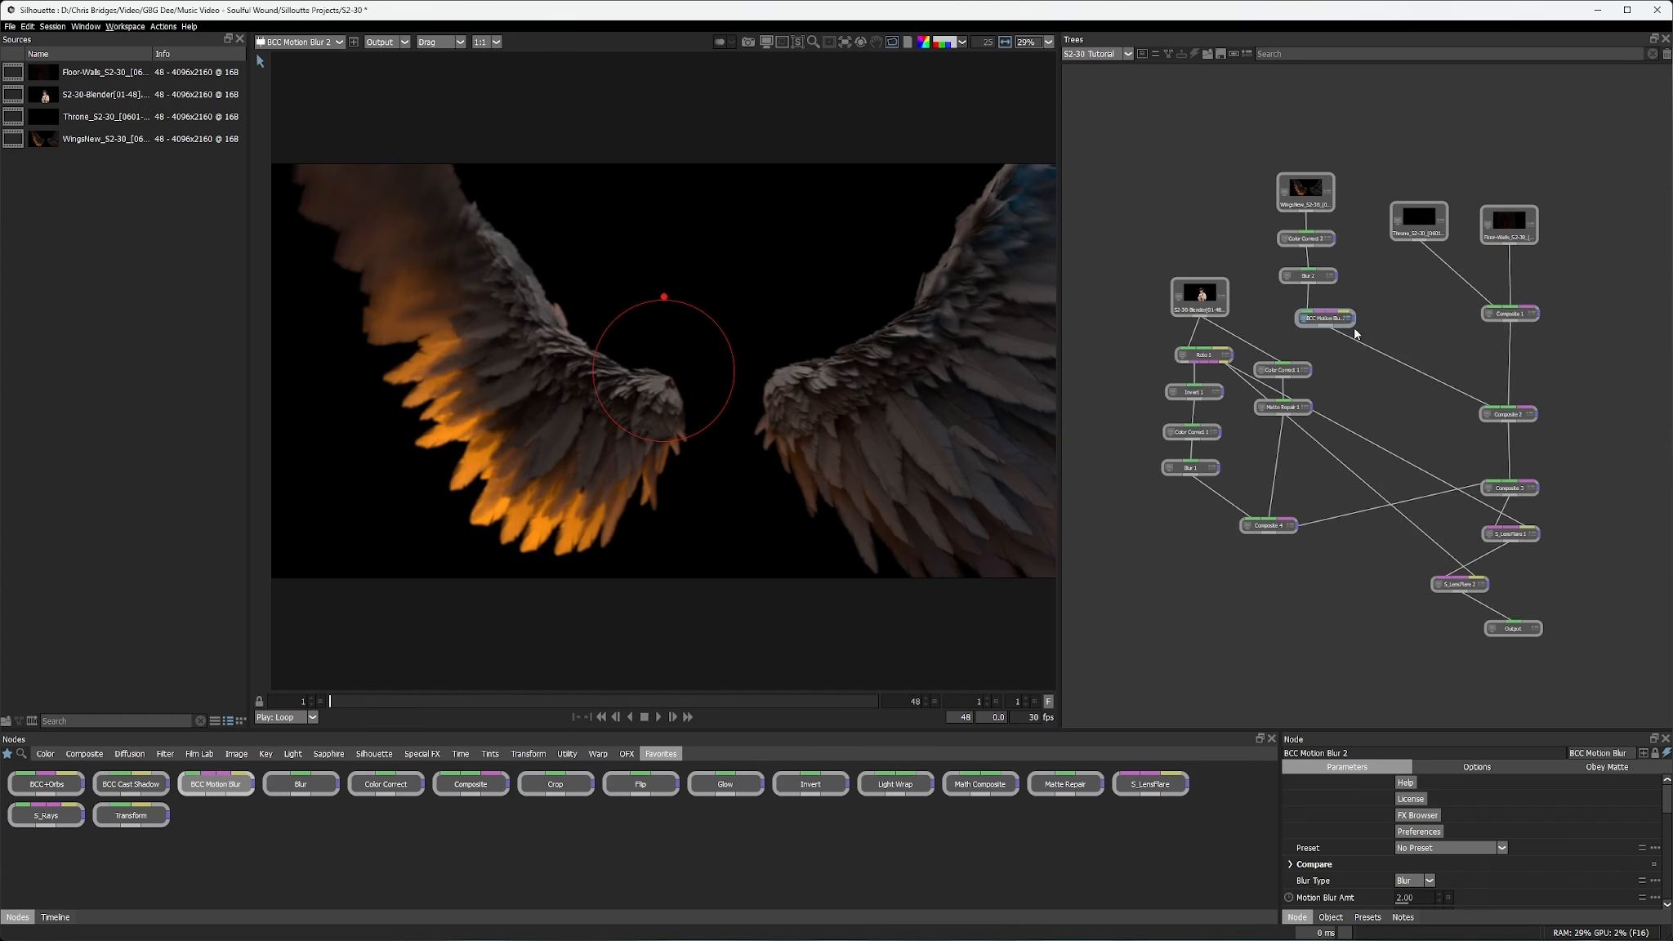
# View the Output node of the wings composite in Silhouette and scrub the Main 09 composition to its start in After Effects
pyautogui.click(1518, 630)
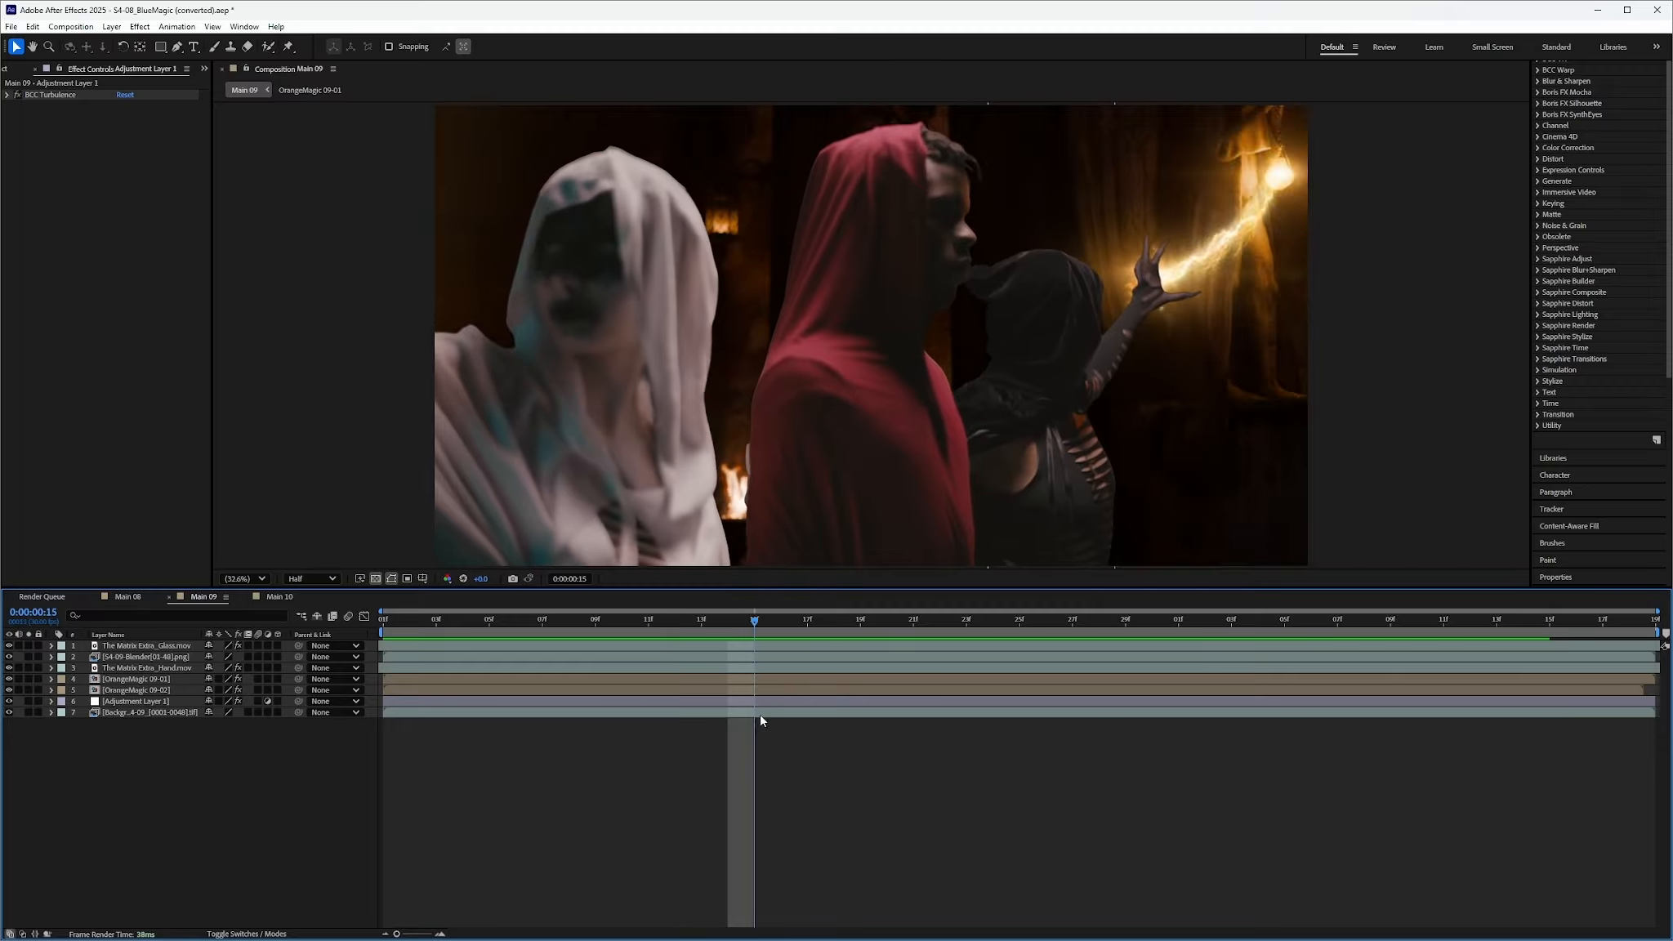
pyautogui.moveTo(760, 714); pyautogui.dragTo(386, 728)
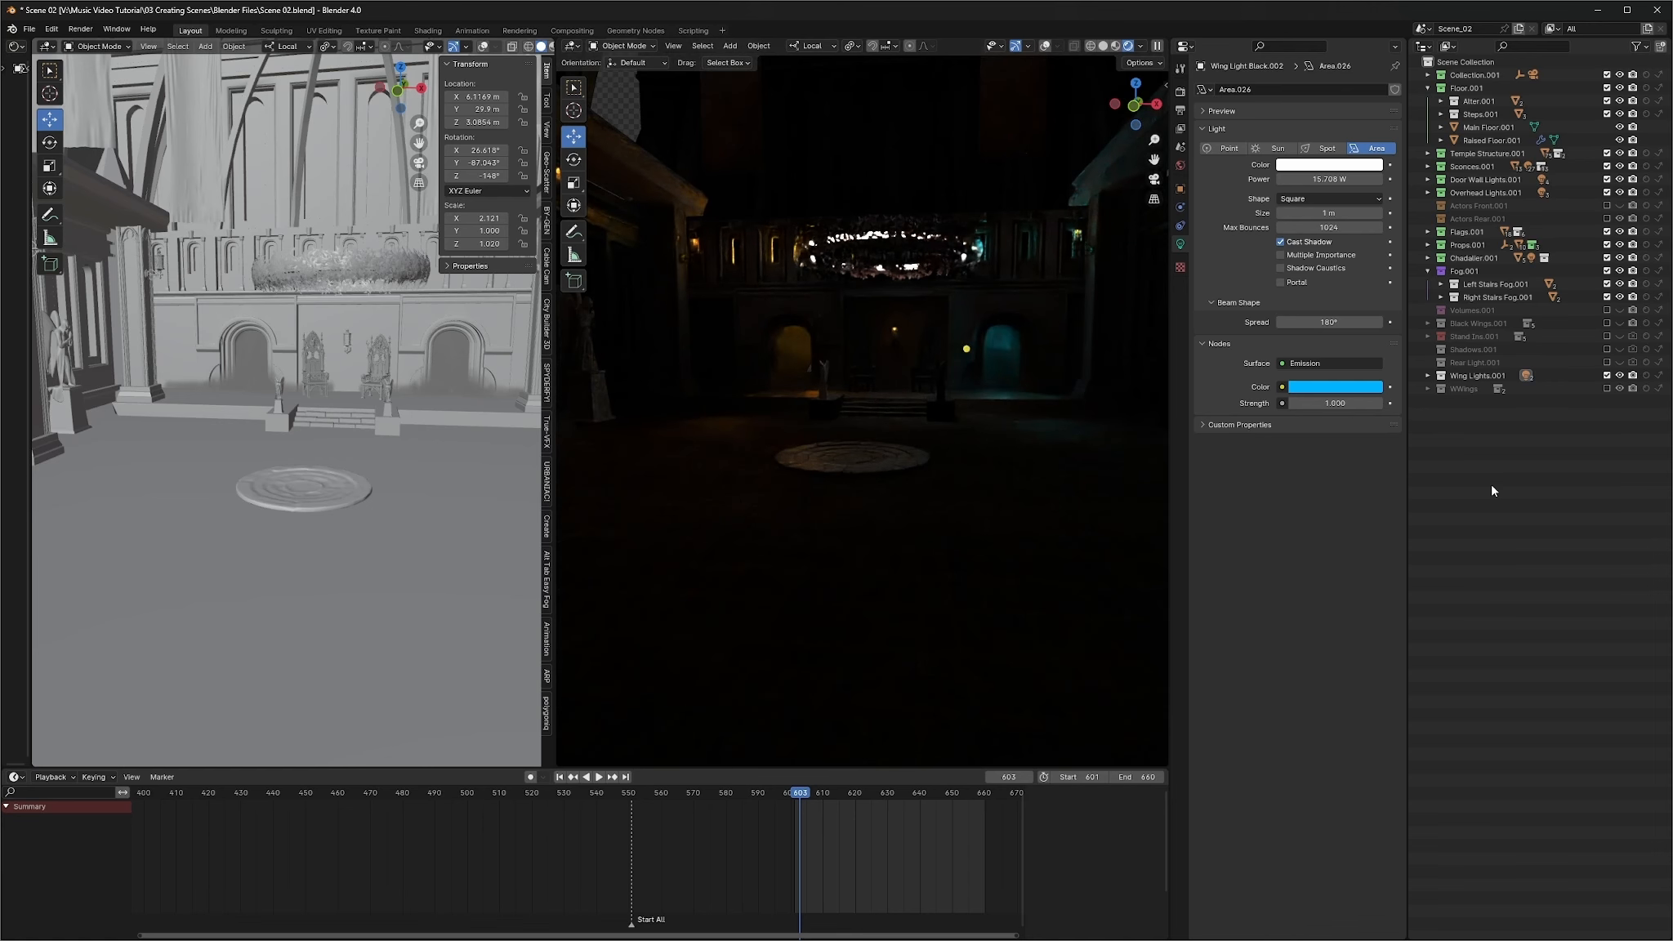
# Switch to Blender and select the wings collection at the end of Scene_02's collection list
pyautogui.click(1466, 389)
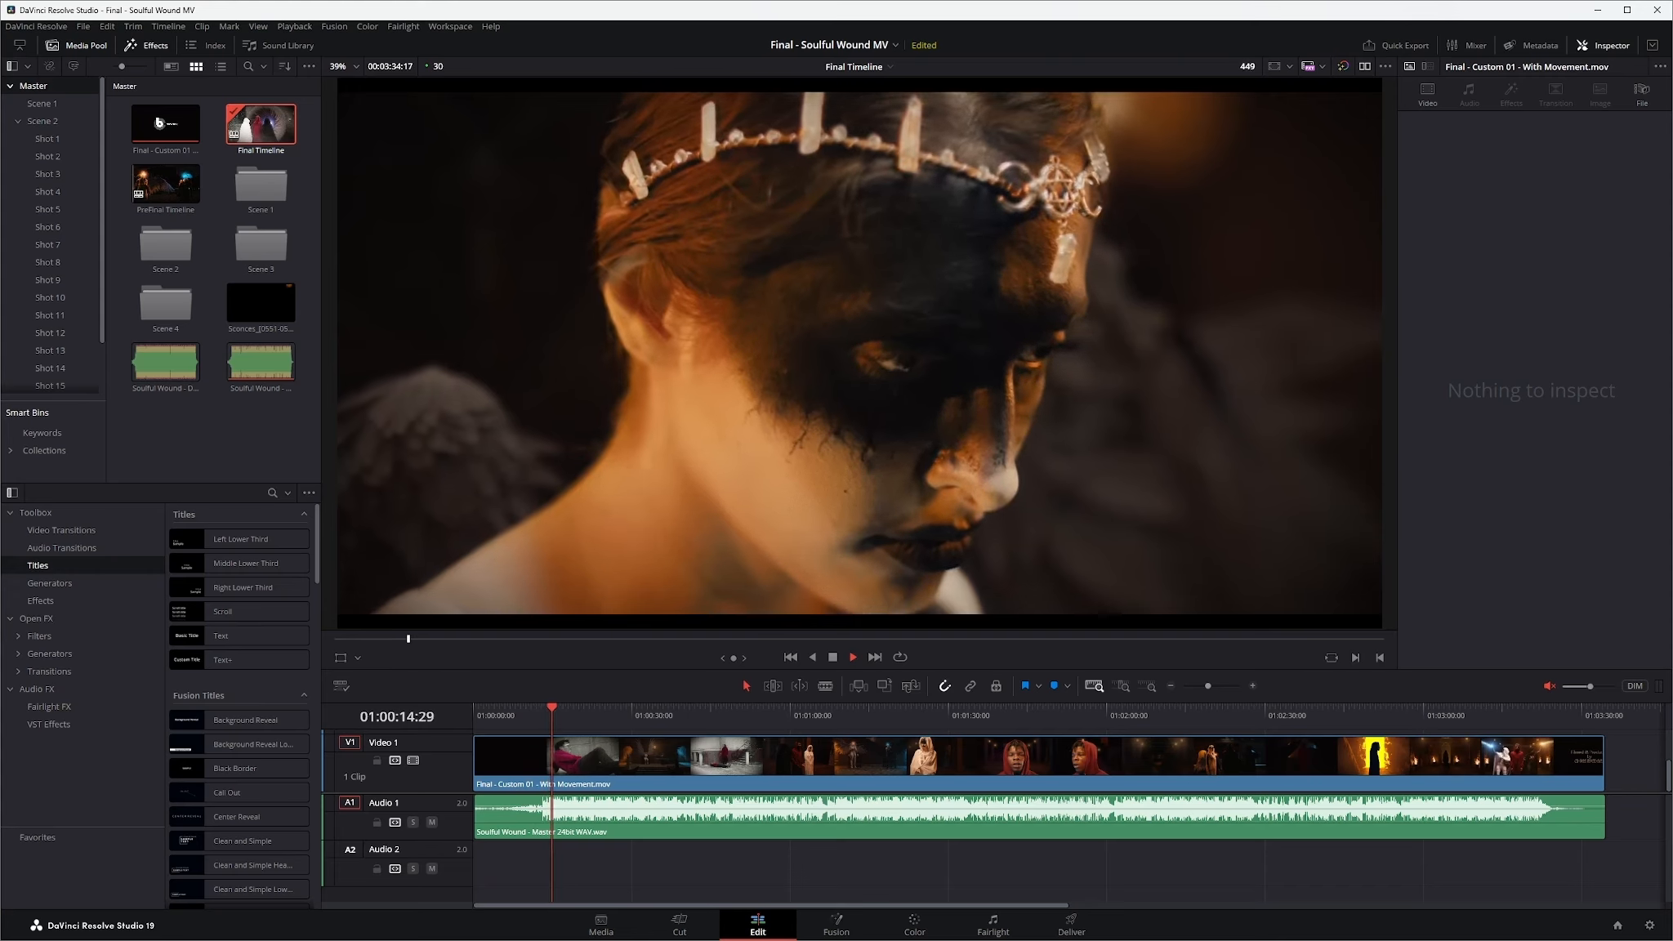